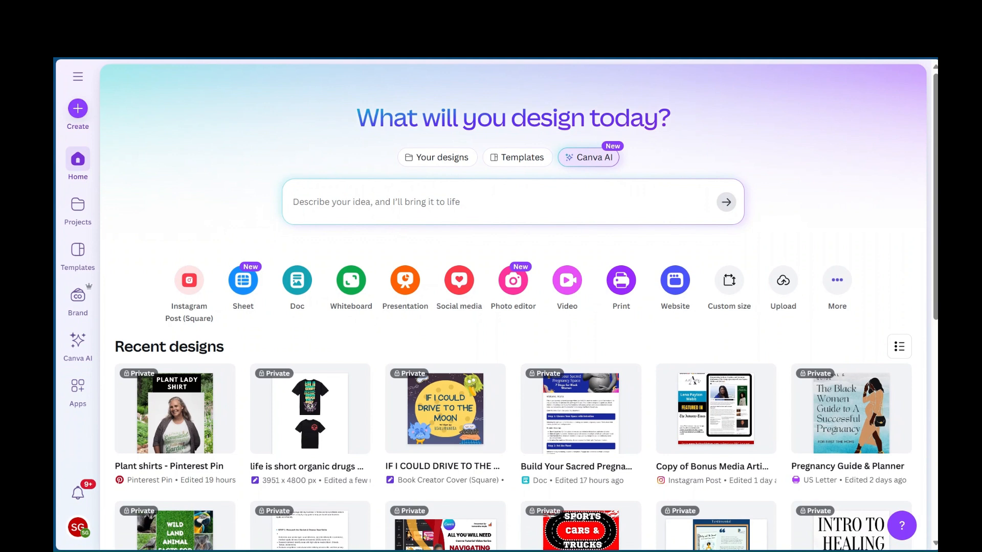
pyautogui.scroll(-1, 513, 306)
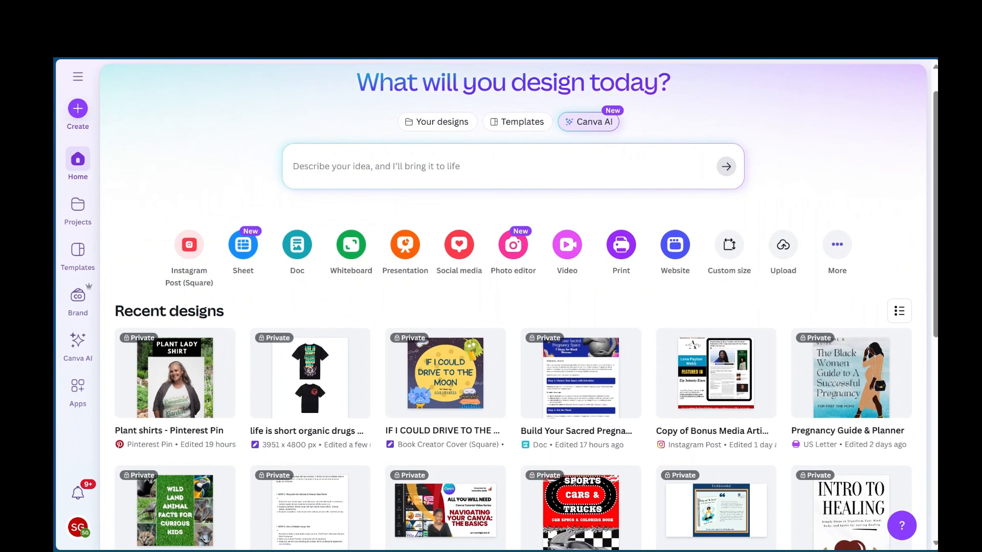
pyautogui.scroll(1, 513, 307)
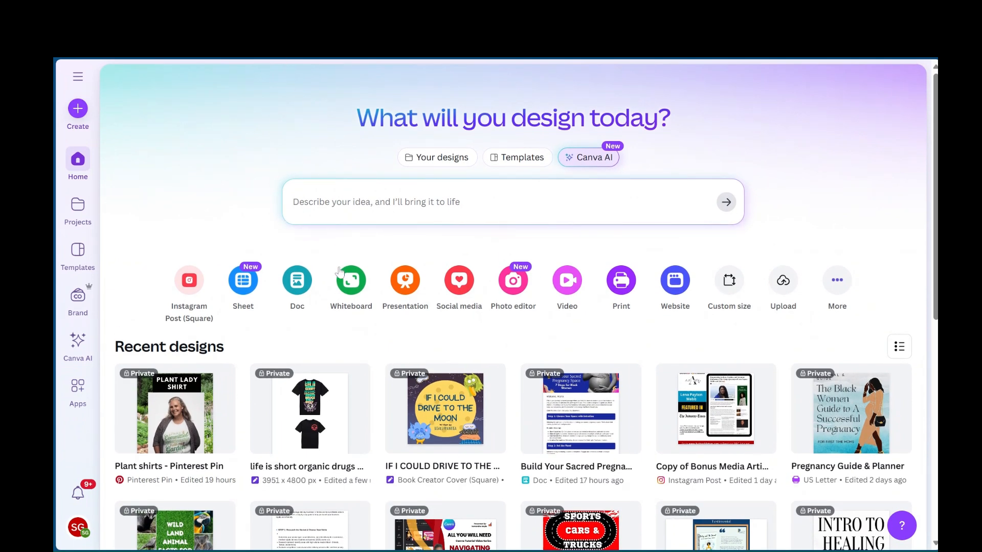
pyautogui.scroll(-2, 322, 266)
pyautogui.scroll(2, 312, 260)
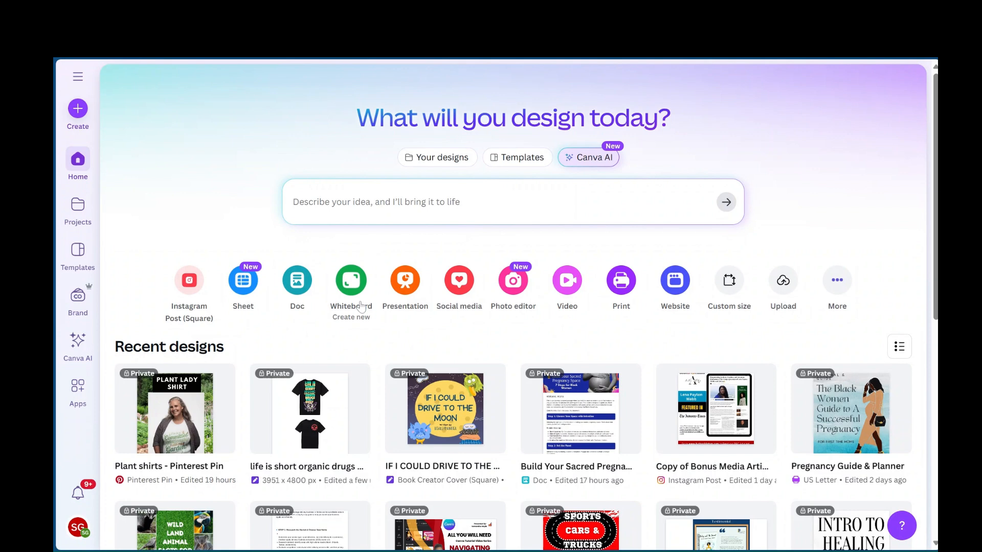
# Open the custom size design settings, view the available units, and close the dialog without creating a design.
pyautogui.scroll(-1, 361, 305)
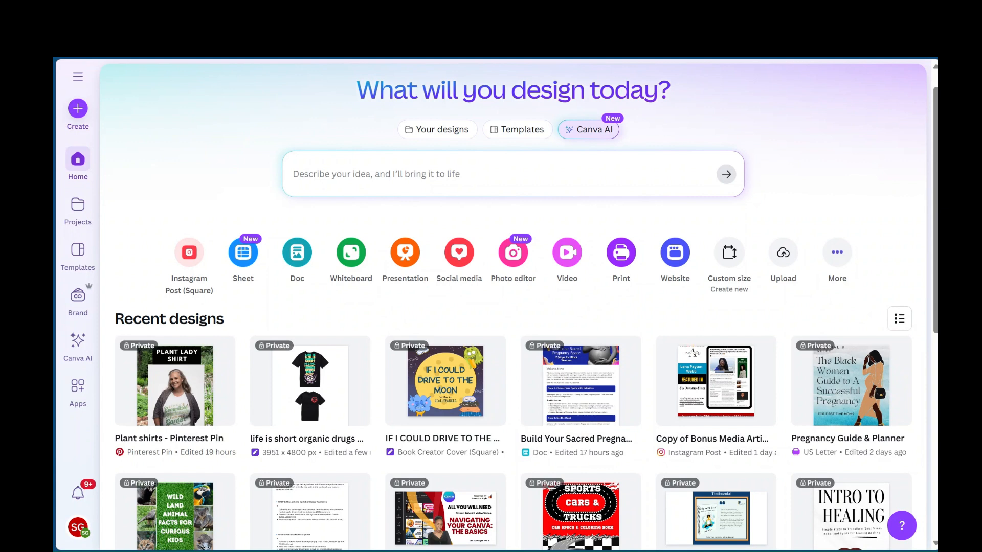
pyautogui.click(728, 255)
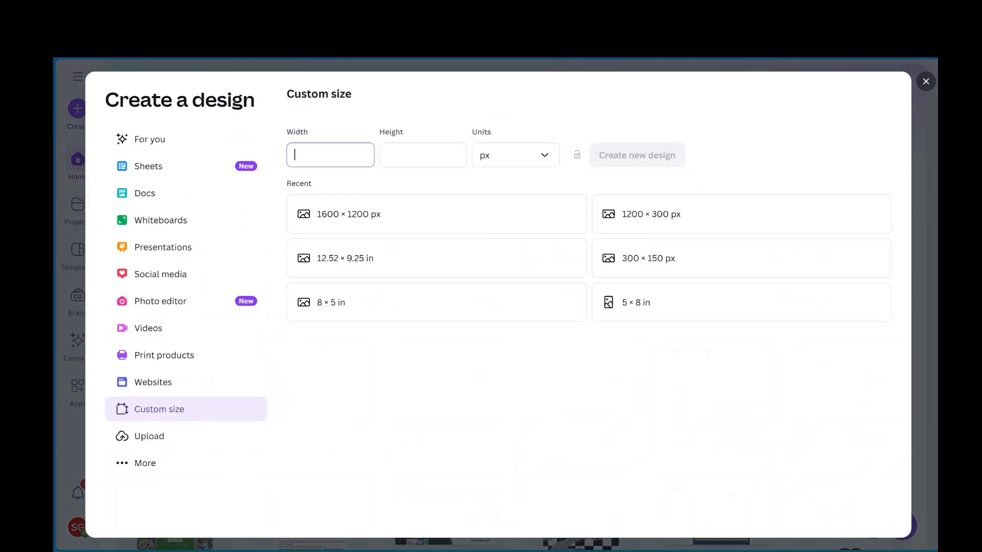
pyautogui.click(511, 163)
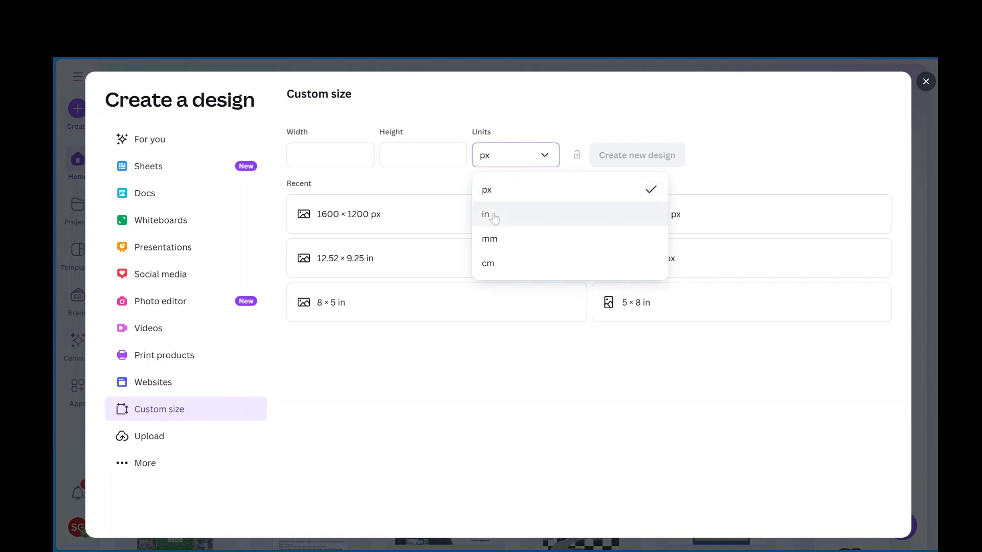
pyautogui.click(516, 119)
pyautogui.click(361, 155)
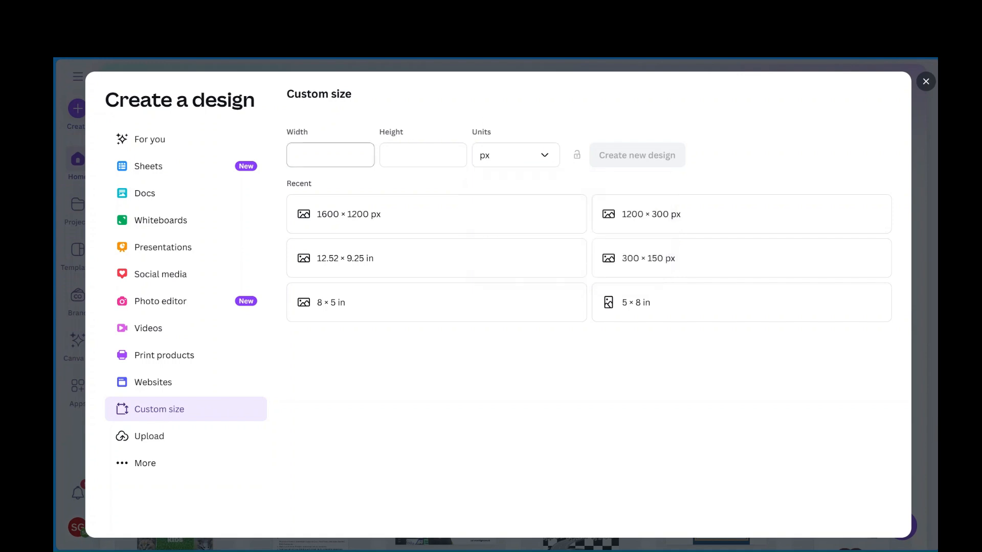
pyautogui.click(400, 159)
pyautogui.click(925, 83)
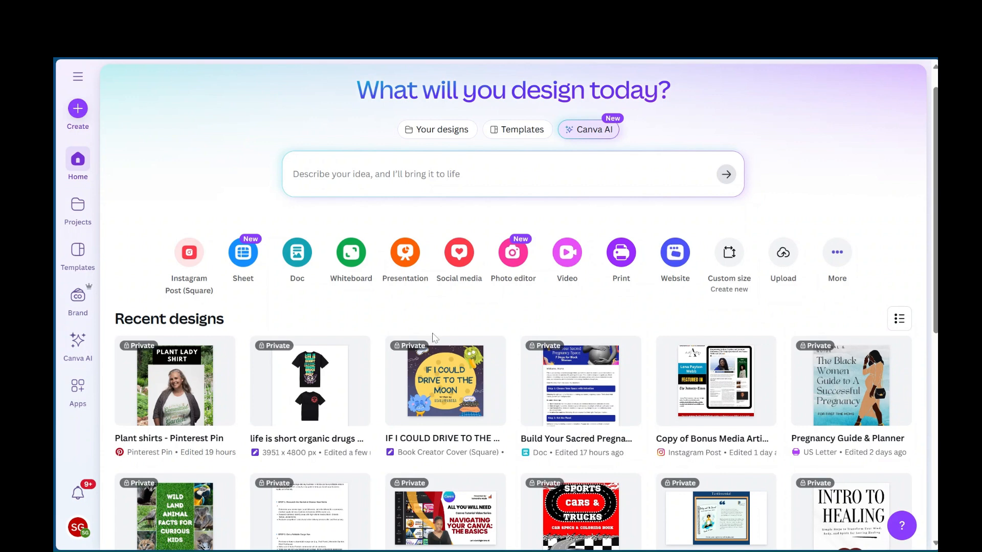
# Open the Projects page, look through its recent designs and folders, and show only the folders.
pyautogui.scroll(-3, 420, 315)
pyautogui.scroll(4, 420, 314)
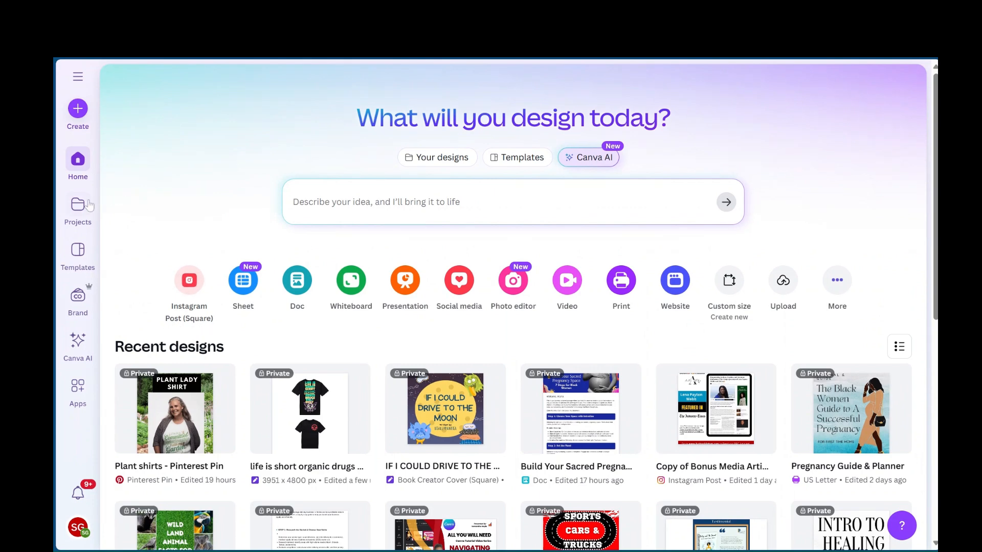
pyautogui.click(75, 209)
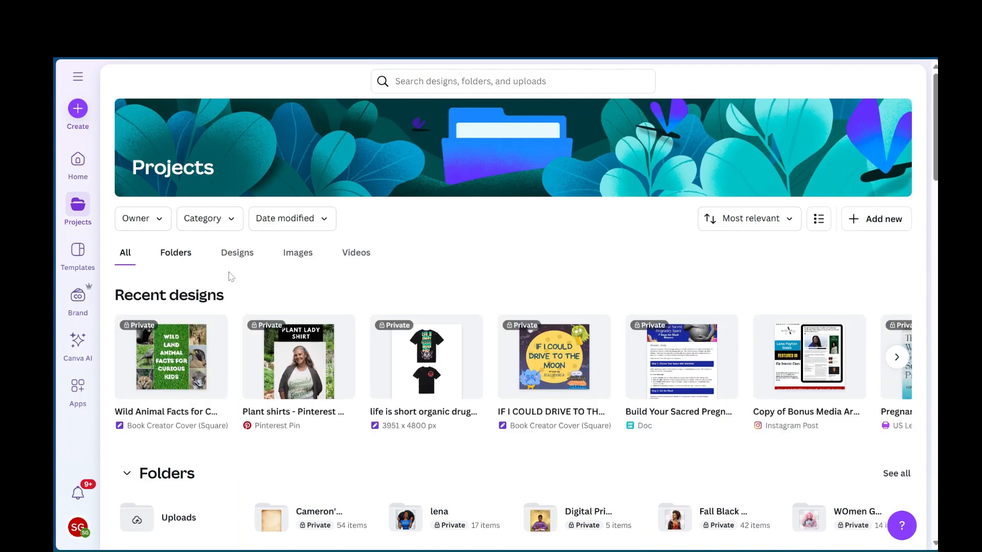
pyautogui.scroll(-3, 220, 293)
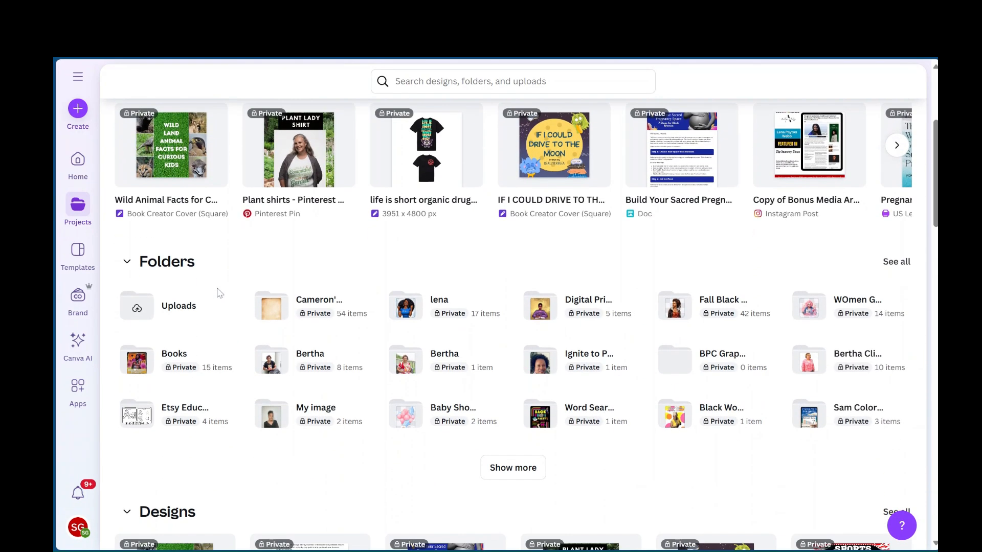
pyautogui.scroll(3, 220, 293)
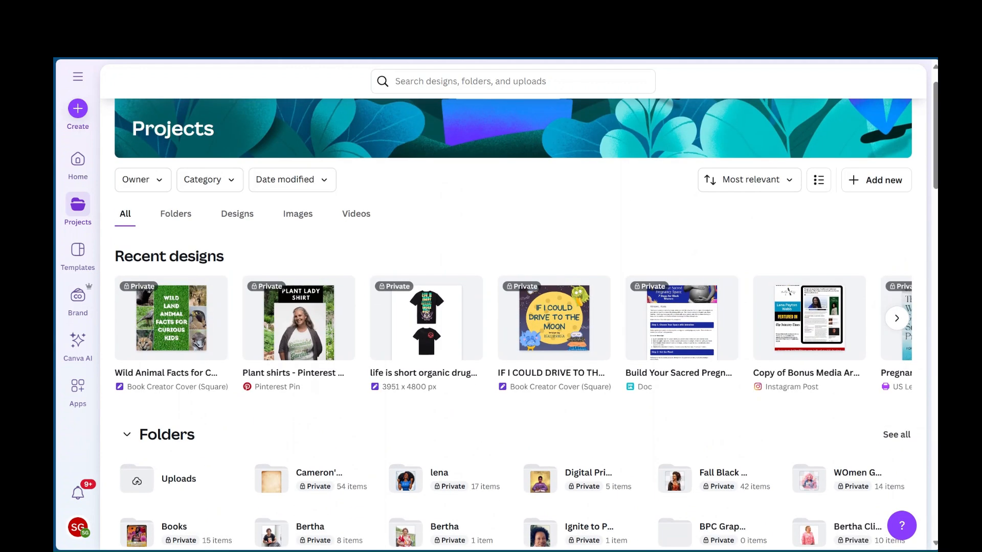
pyautogui.click(181, 215)
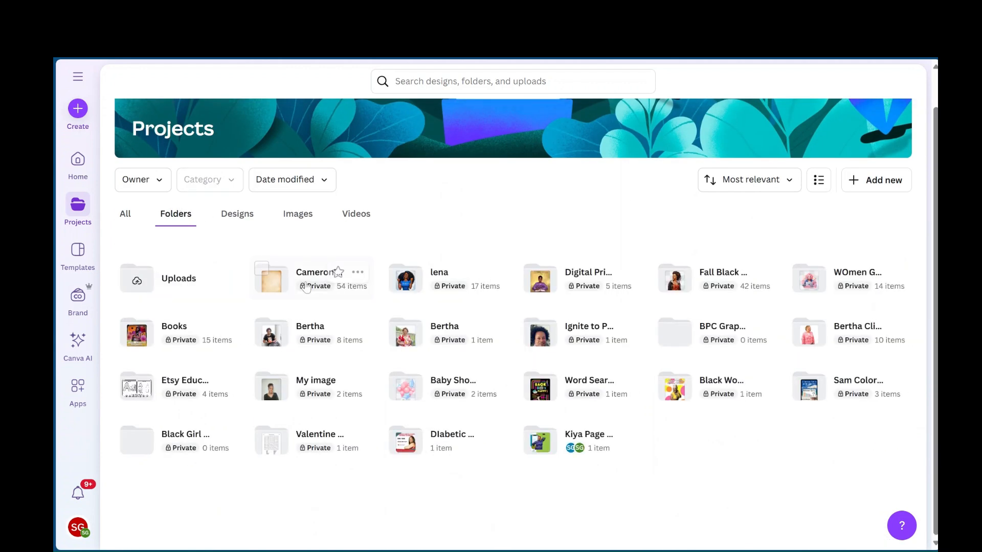
pyautogui.scroll(-1, 307, 286)
pyautogui.scroll(1, 307, 286)
# View the options for adding new content to Projects, then show all project items again.
pyautogui.click(853, 178)
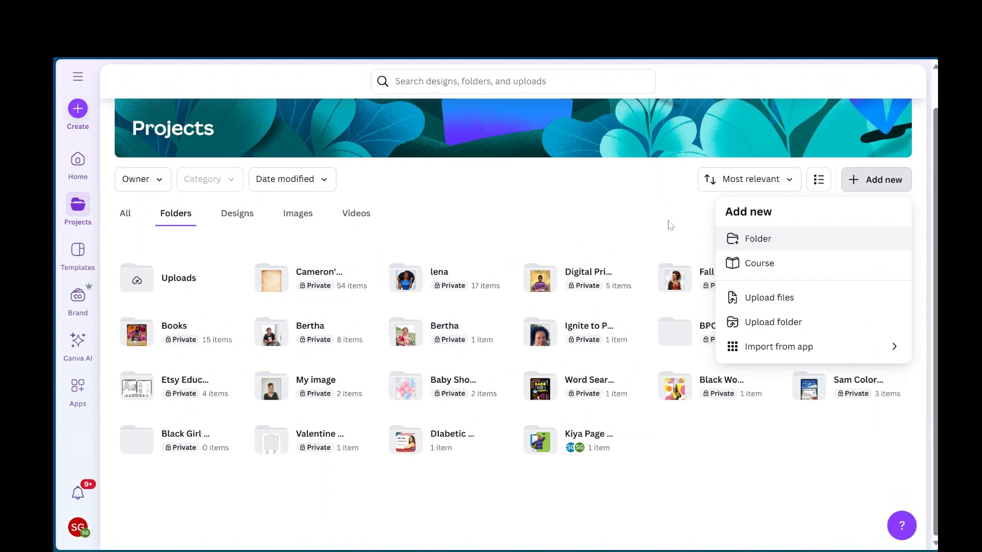
pyautogui.scroll(1, 540, 233)
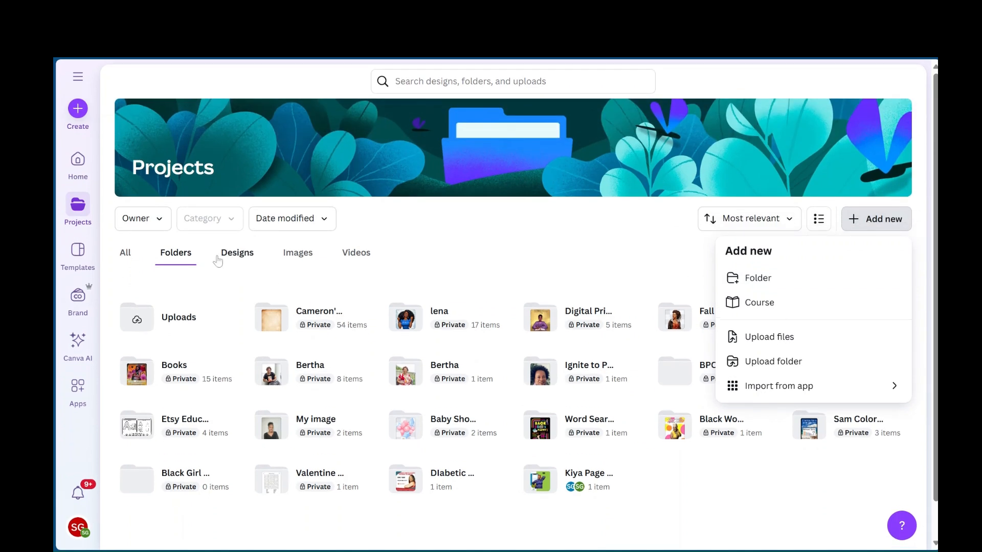
pyautogui.click(483, 256)
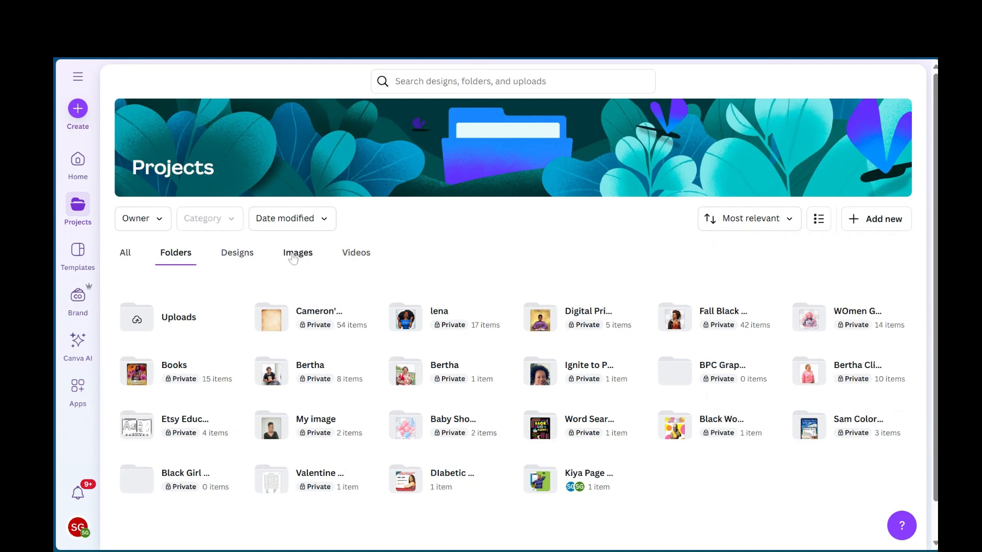
pyautogui.click(123, 257)
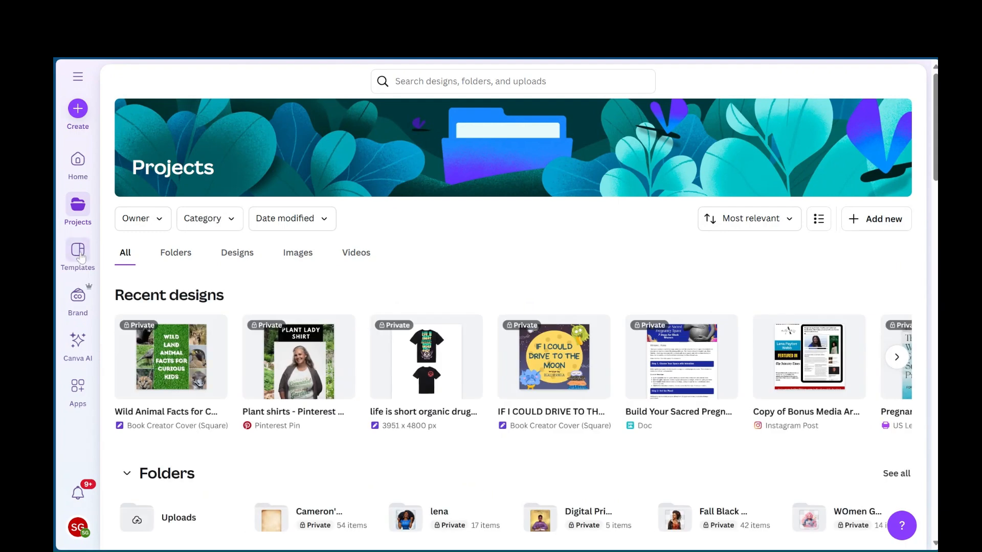
# Open the Templates page, preview the Black and White Simple Sale Pinterest Pin template, and close the preview.
pyautogui.click(80, 258)
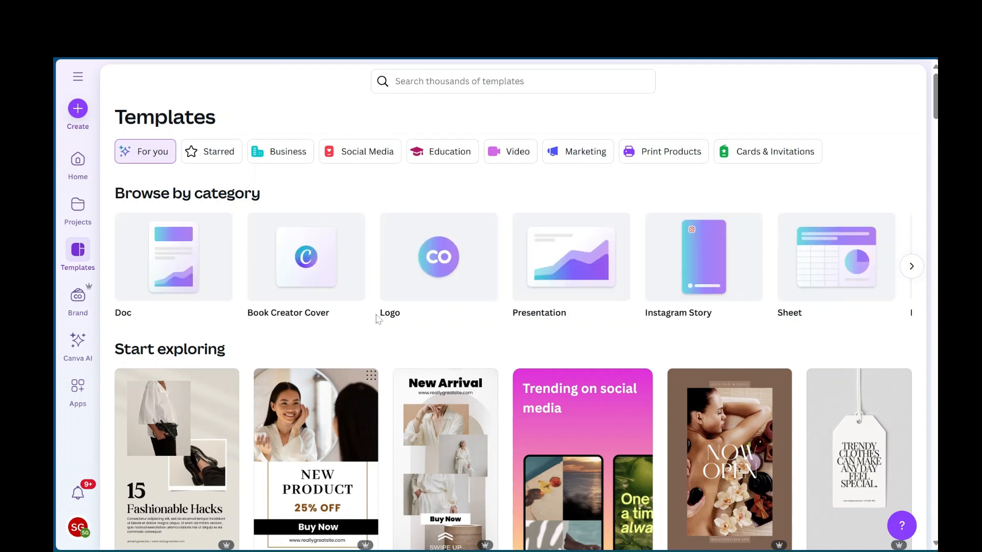
pyautogui.scroll(-1, 366, 336)
pyautogui.scroll(-2, 367, 336)
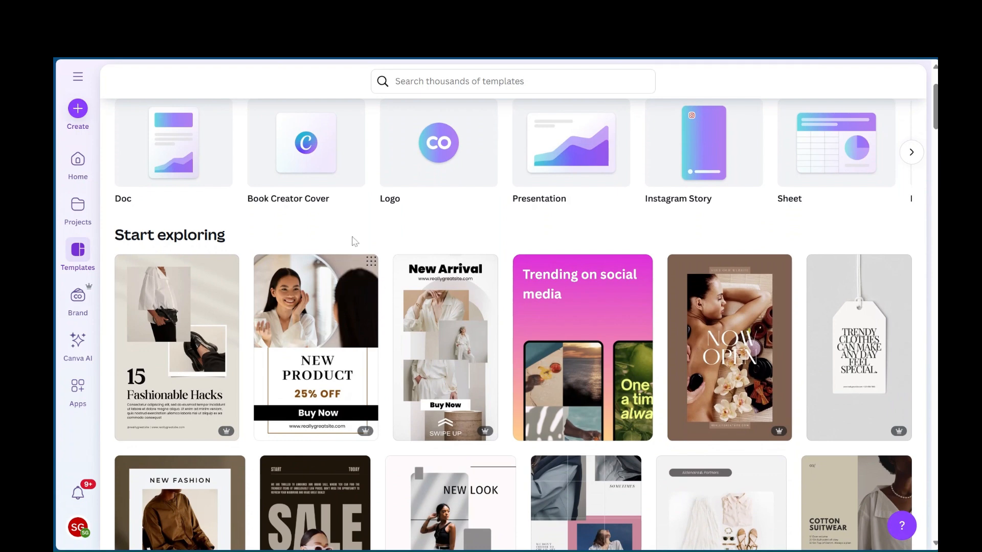
pyautogui.scroll(-2, 353, 240)
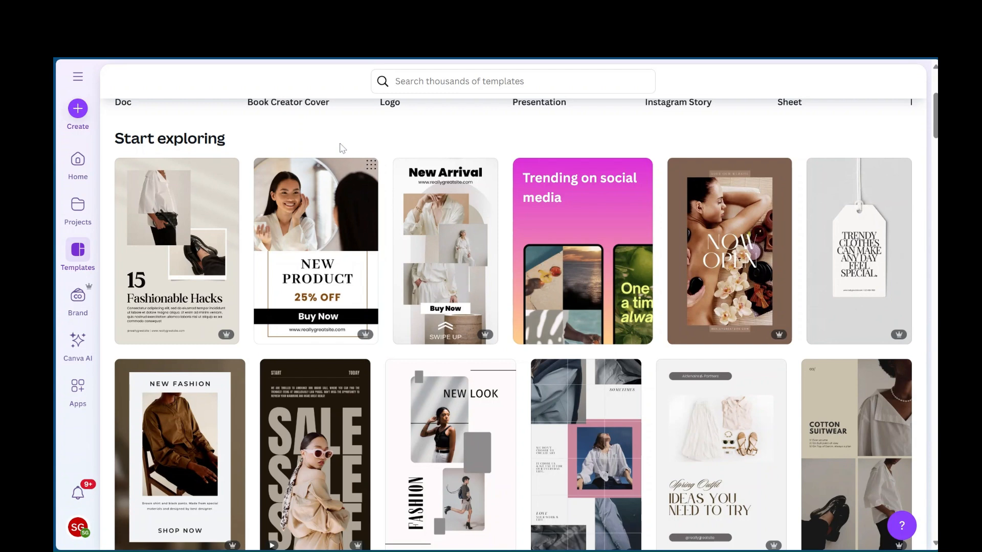
pyautogui.scroll(-1, 342, 148)
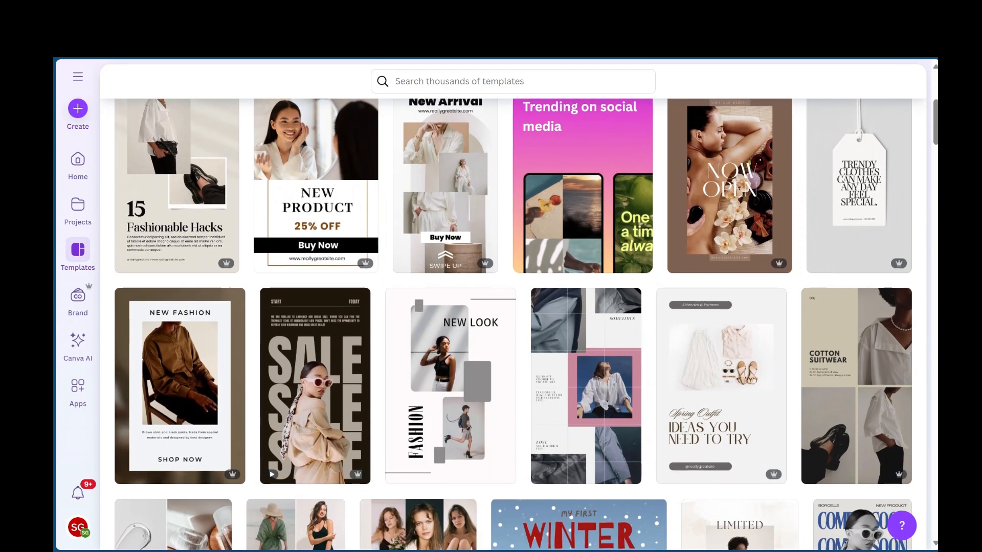
pyautogui.scroll(2, 302, 245)
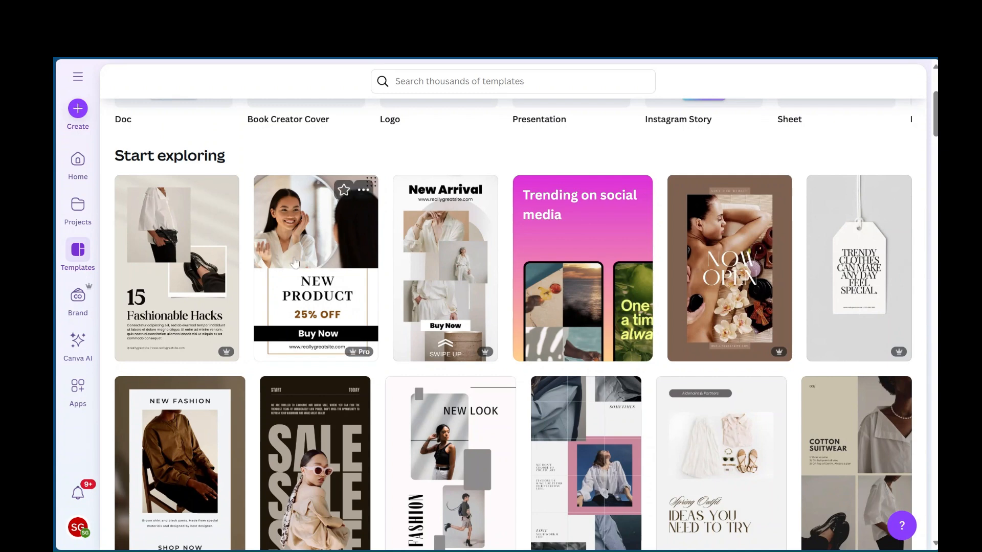
pyautogui.click(295, 263)
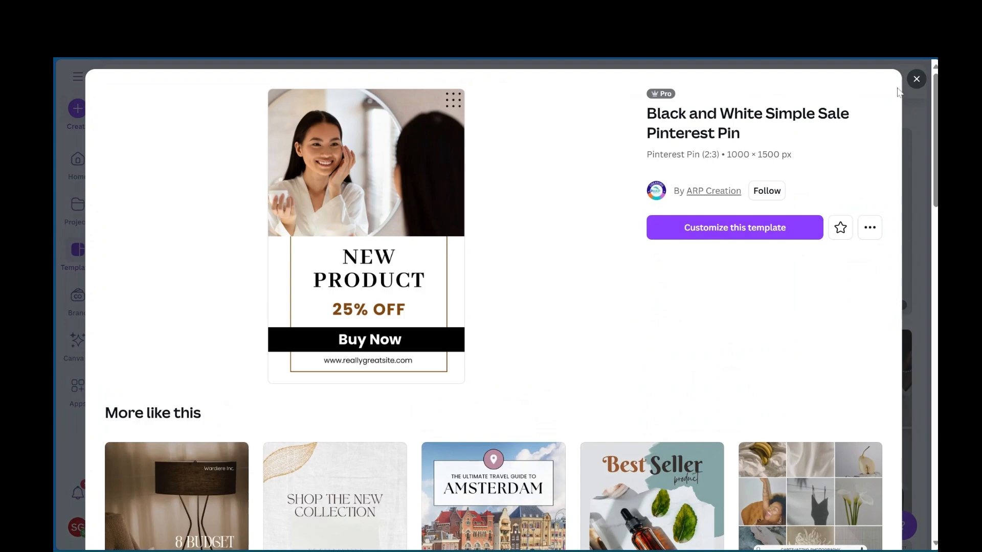
pyautogui.click(916, 80)
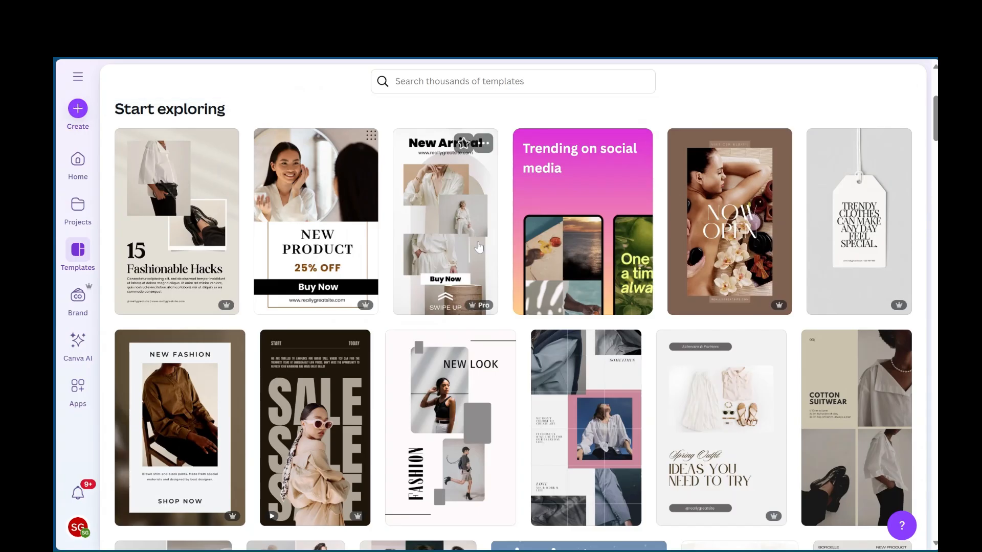
# Browse the suggested designs under Start exploring and return to the template categories.
pyautogui.scroll(5, 478, 247)
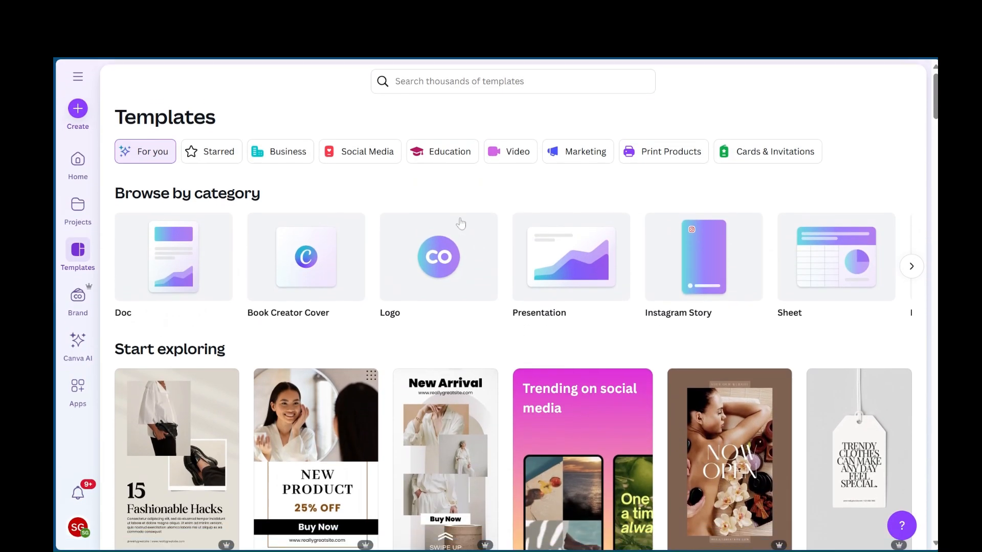
pyautogui.scroll(-5, 443, 182)
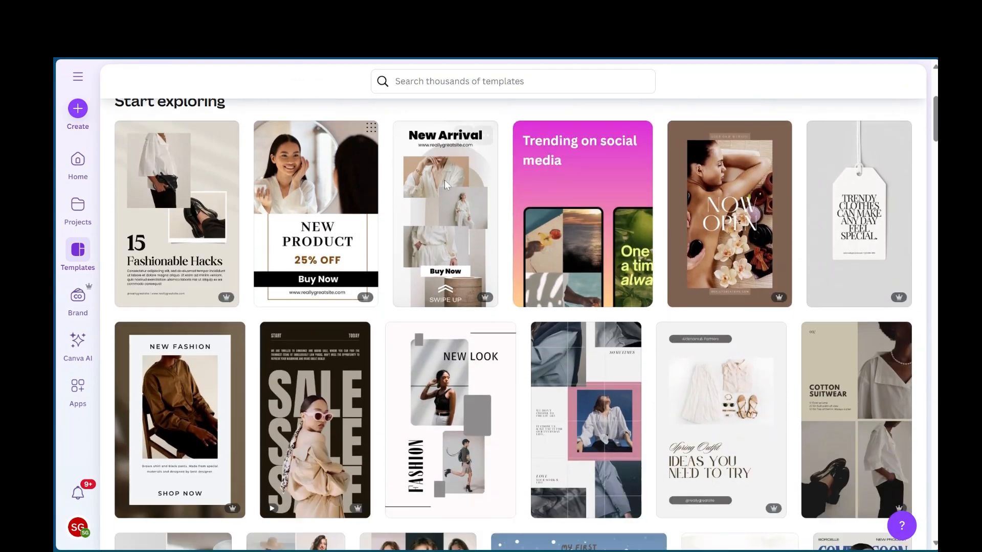
pyautogui.scroll(-10, 444, 180)
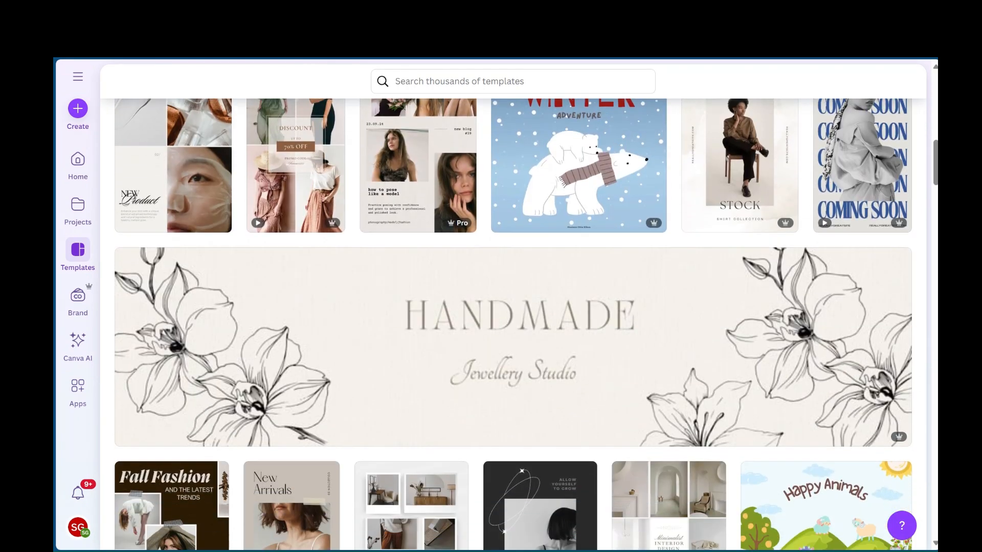
pyautogui.scroll(-5, 513, 324)
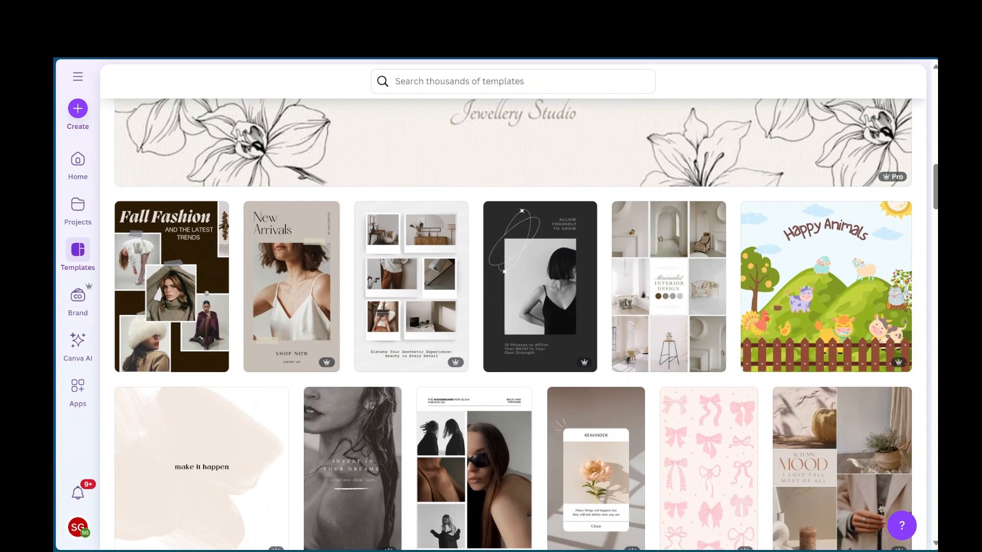
pyautogui.scroll(-9, 513, 324)
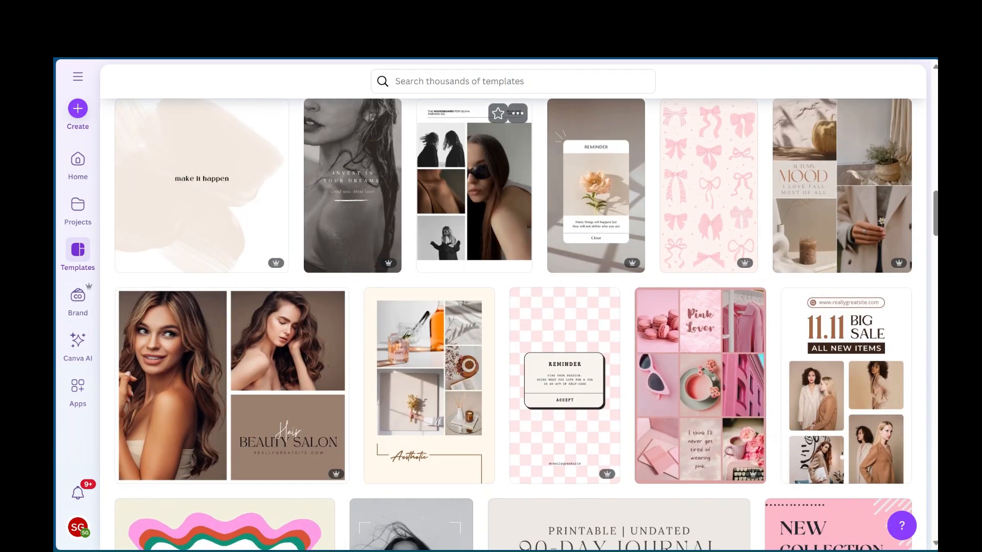
pyautogui.scroll(20, 287, 250)
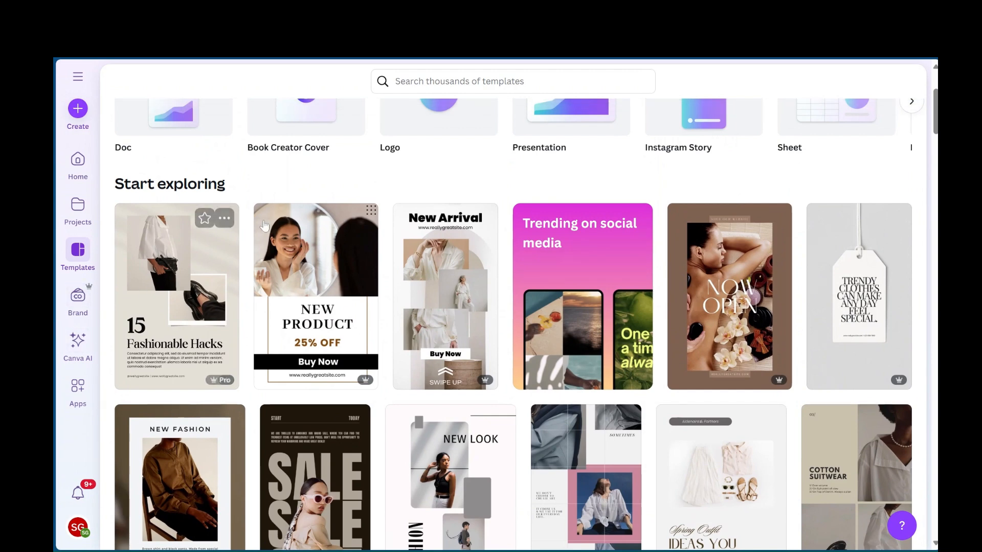
pyautogui.scroll(4, 264, 226)
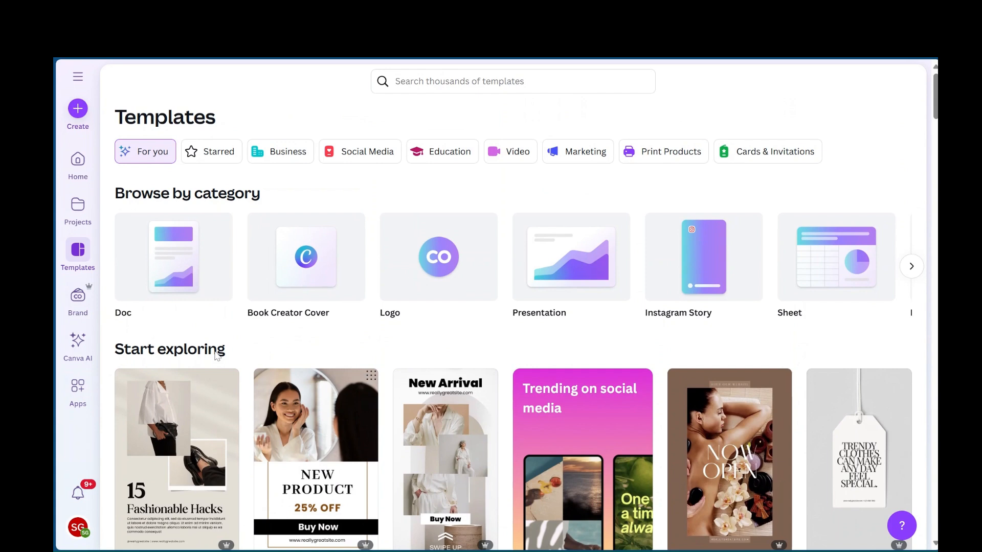
pyautogui.scroll(-3, 164, 324)
pyautogui.scroll(3, 217, 356)
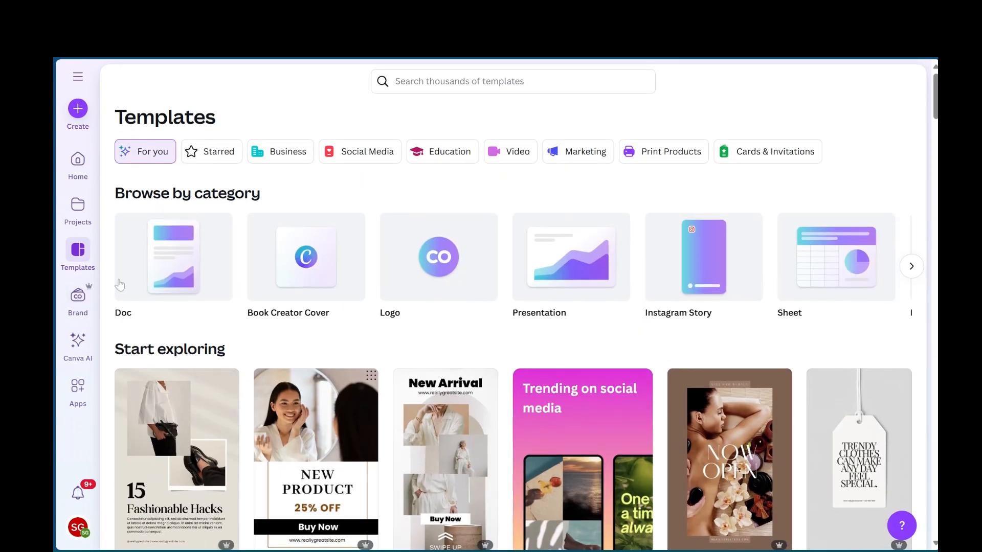
# Open the Brand Kits page and display the available actions for the third brand kit.
pyautogui.click(76, 304)
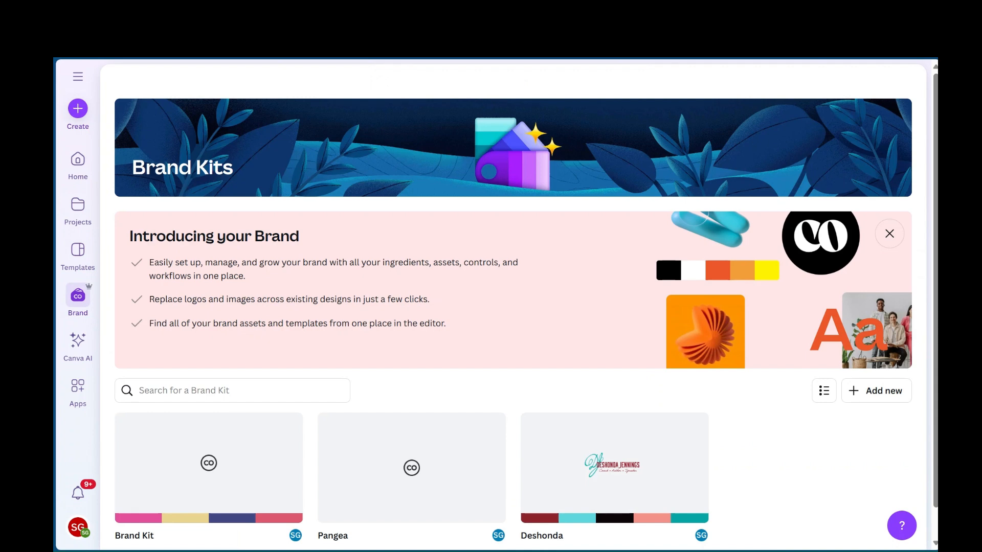
pyautogui.scroll(-1, 397, 376)
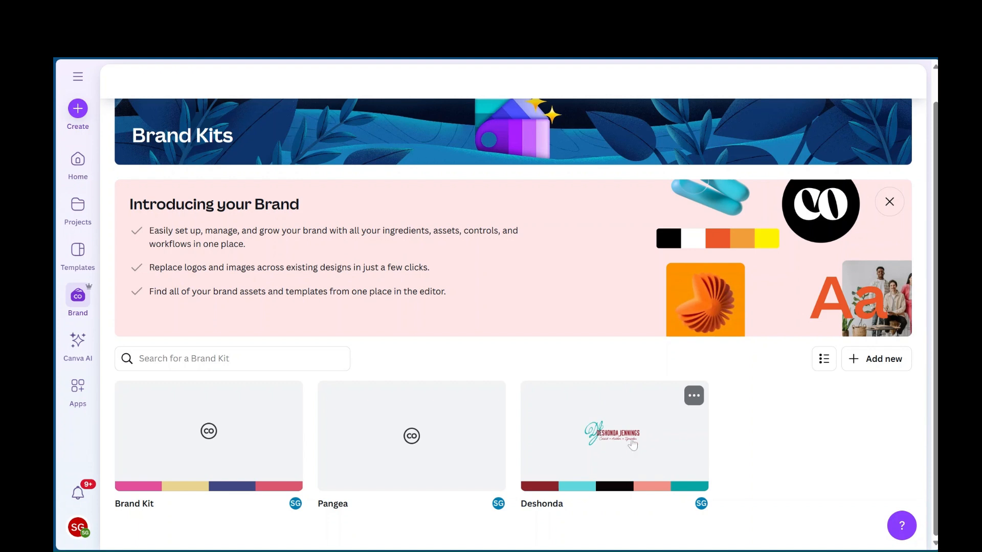
pyautogui.scroll(-1, 585, 428)
pyautogui.click(694, 396)
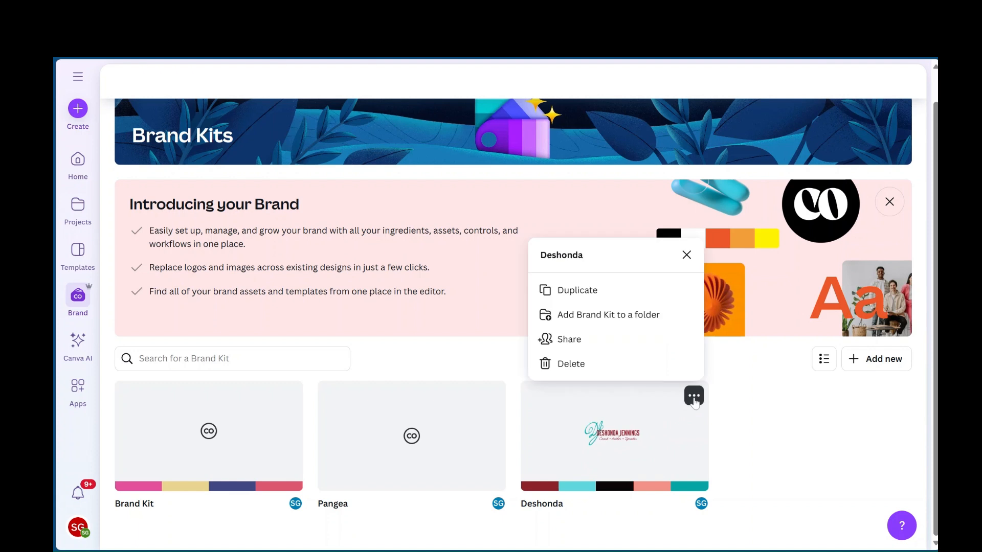
# Open the third brand kit and look over its logos and color palette.
pyautogui.click(598, 447)
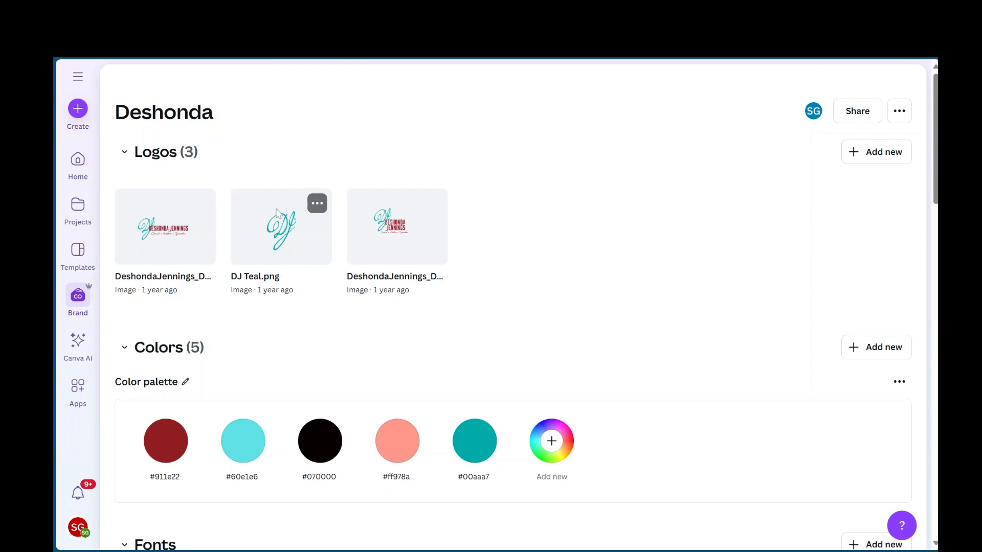
pyautogui.scroll(-3, 613, 295)
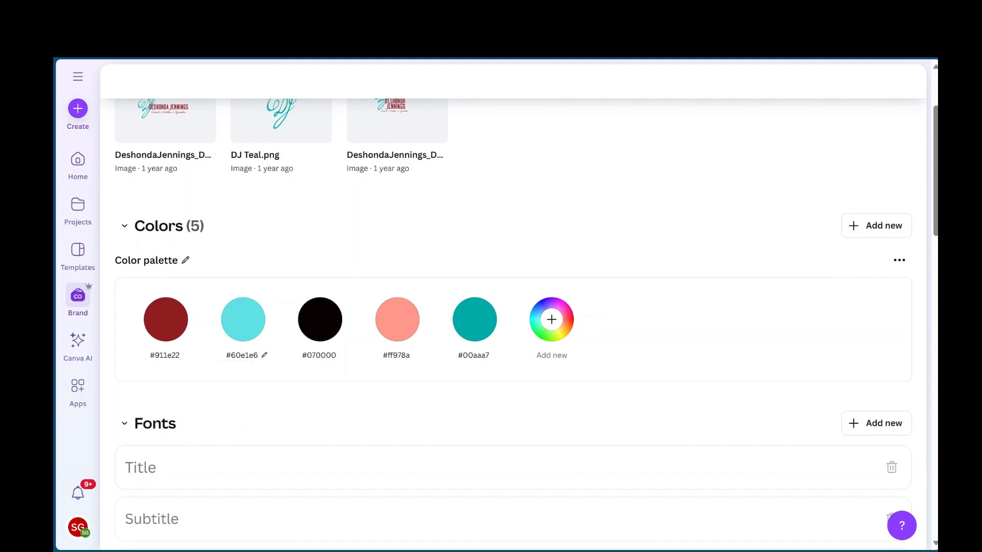
# Add the dark green color #1E4204 to the brand kit's color palette and remove it again.
pyautogui.click(551, 321)
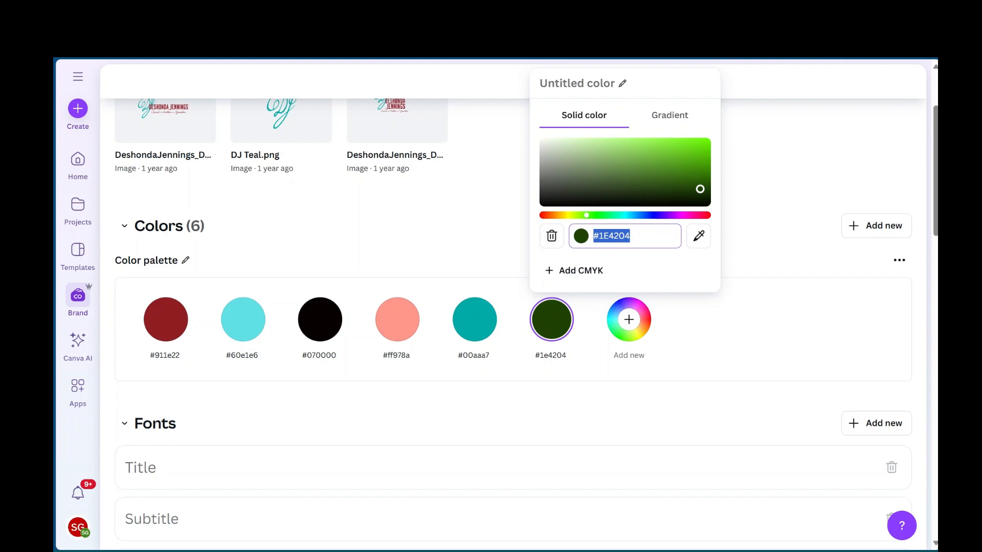
pyautogui.click(784, 243)
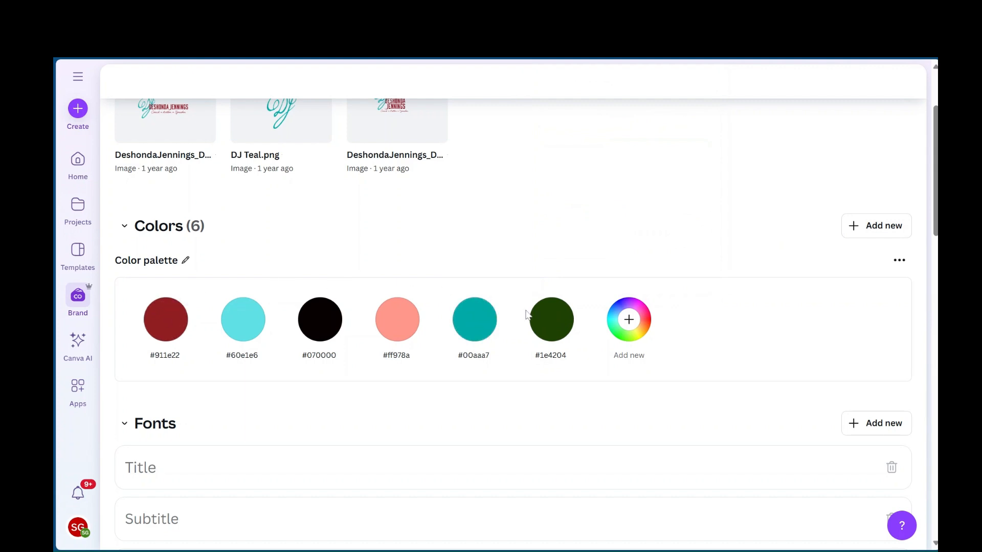
pyautogui.click(571, 295)
# Open the Title style in the brand kit's Fonts section, browse the available fonts, and close the font list without choosing one.
pyautogui.scroll(-1, 362, 272)
pyautogui.scroll(-1, 362, 273)
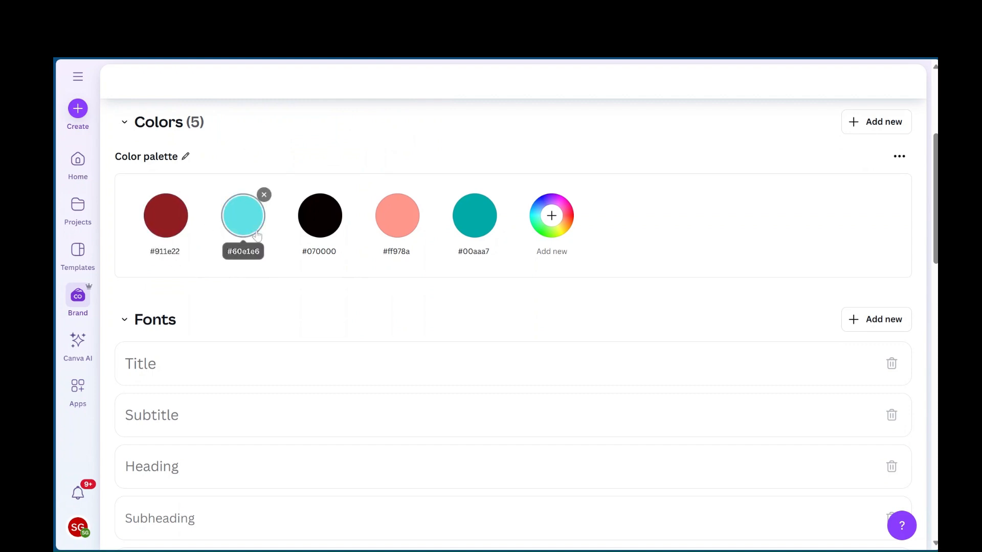
pyautogui.scroll(-3, 273, 342)
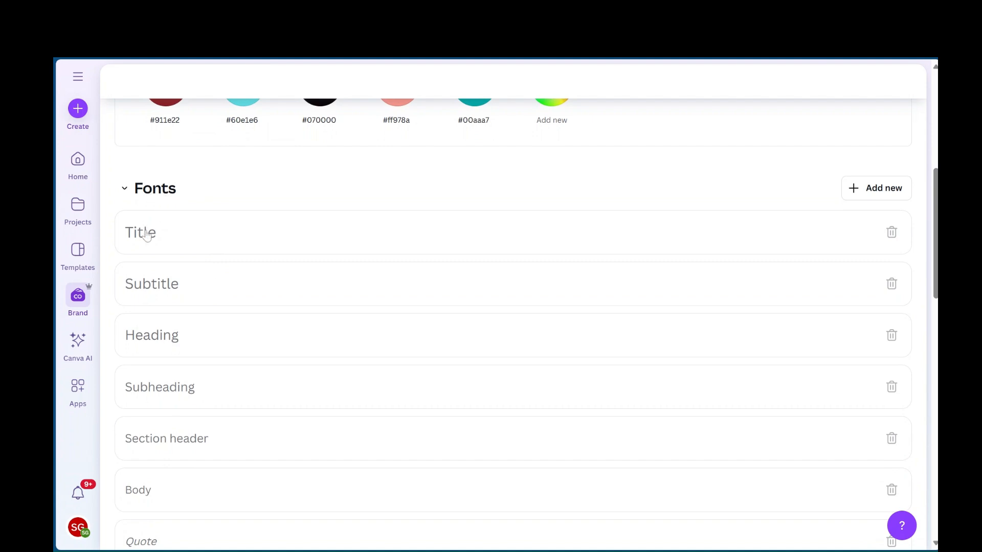
pyautogui.scroll(-1, 146, 235)
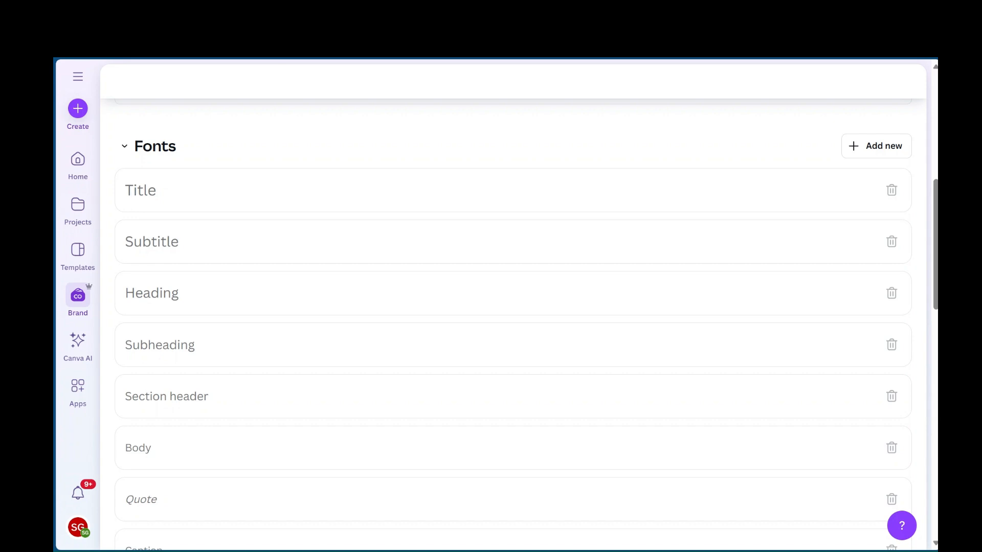
pyautogui.click(155, 191)
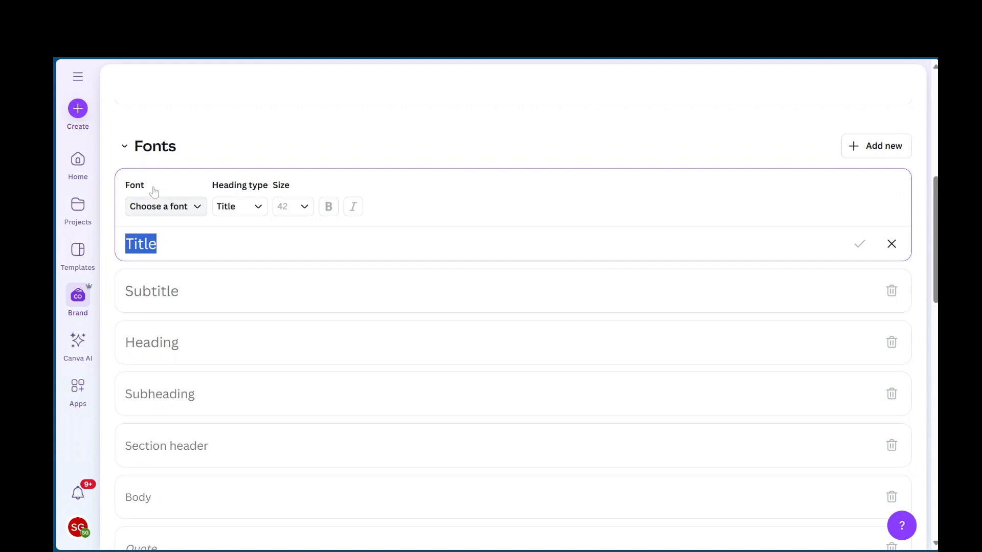
pyautogui.click(181, 206)
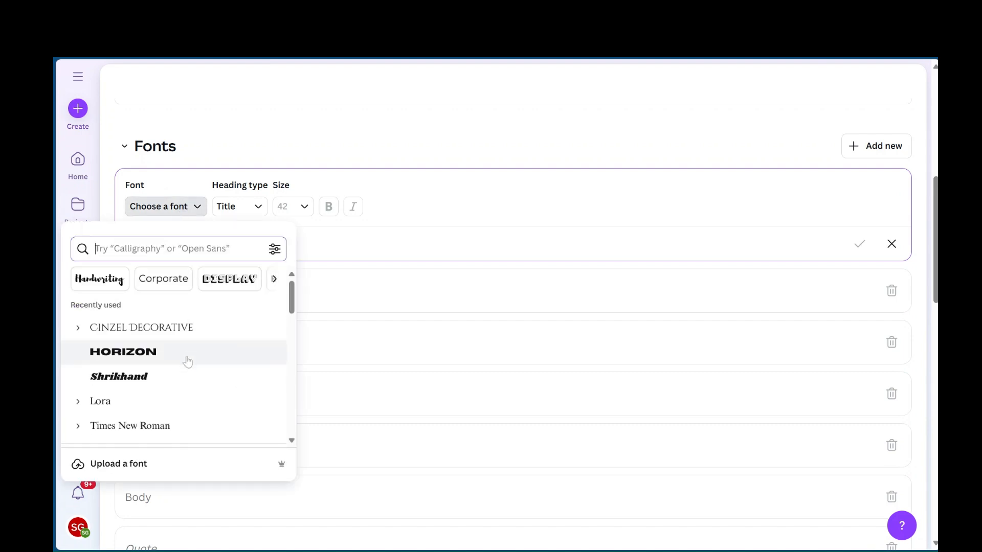
pyautogui.scroll(-2, 186, 361)
pyautogui.scroll(3, 187, 362)
pyautogui.scroll(-6, 187, 362)
pyautogui.scroll(-8, 174, 358)
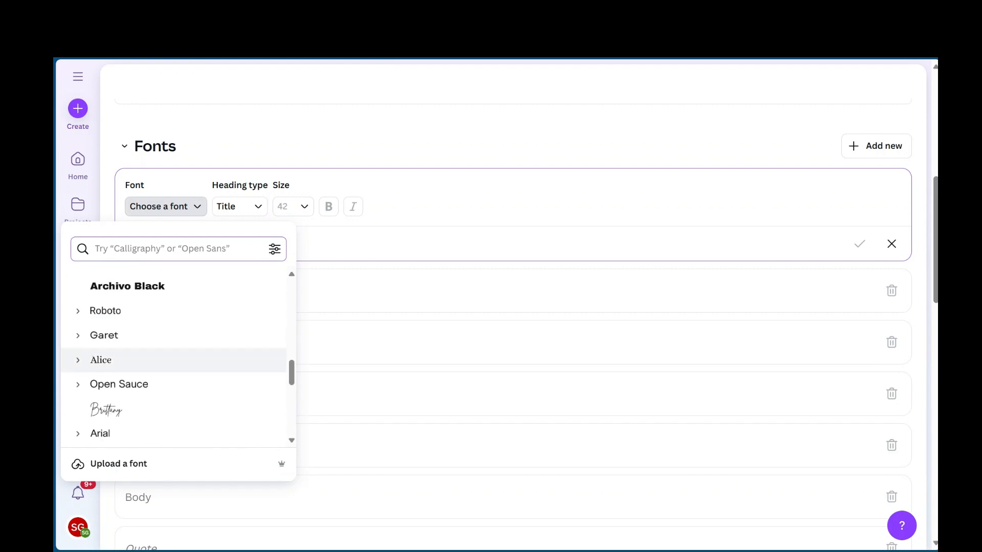
pyautogui.scroll(-3, 174, 327)
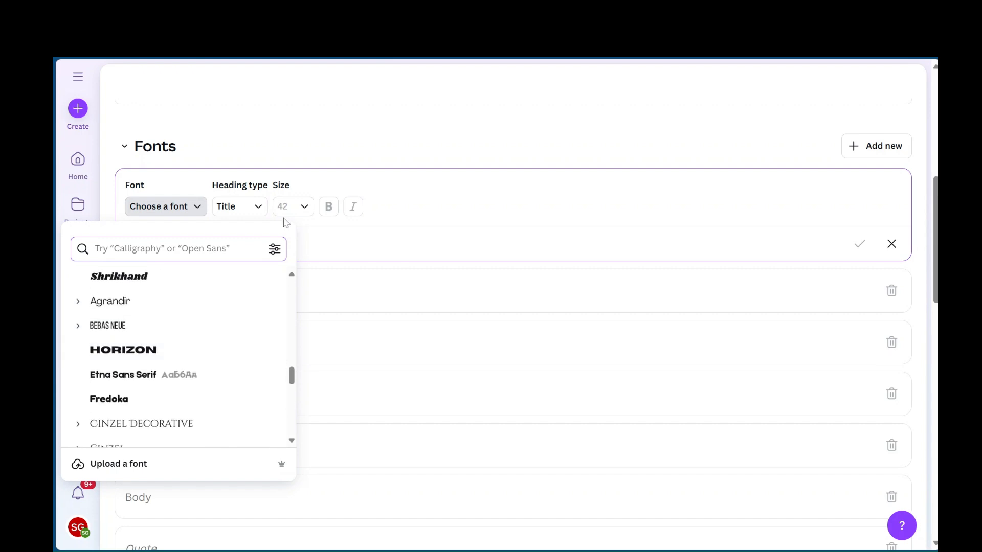
pyautogui.click(300, 142)
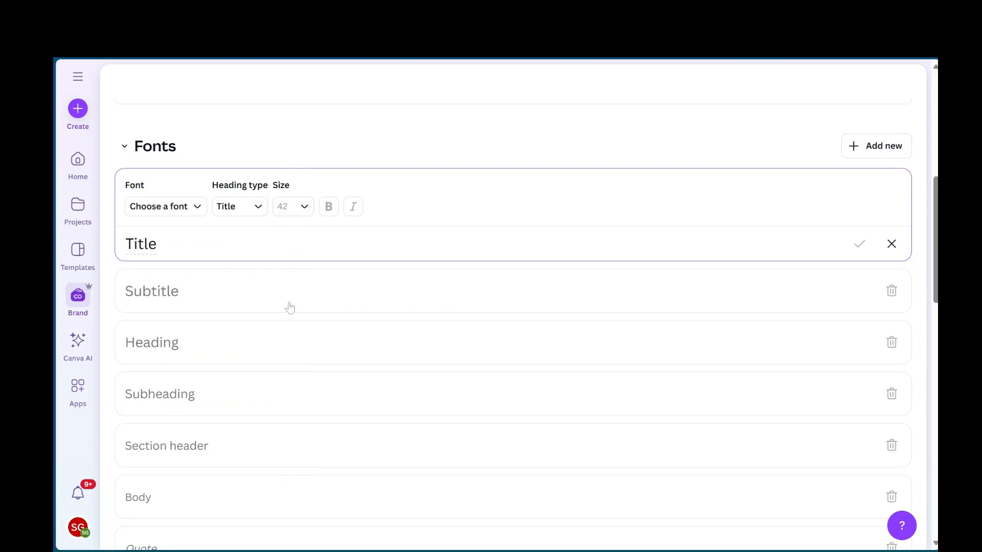
# Examine the brand kit's remaining font styles and its Brand voice, Photos, Graphics, Icons and Charts sections, and return to the logos.
pyautogui.scroll(-1, 290, 306)
pyautogui.scroll(-4, 251, 332)
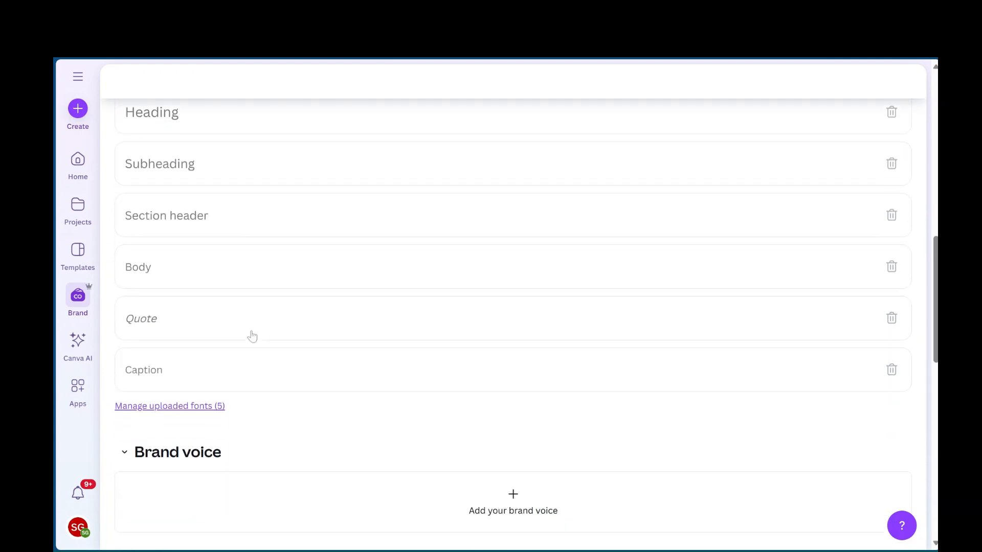
pyautogui.scroll(-3, 298, 324)
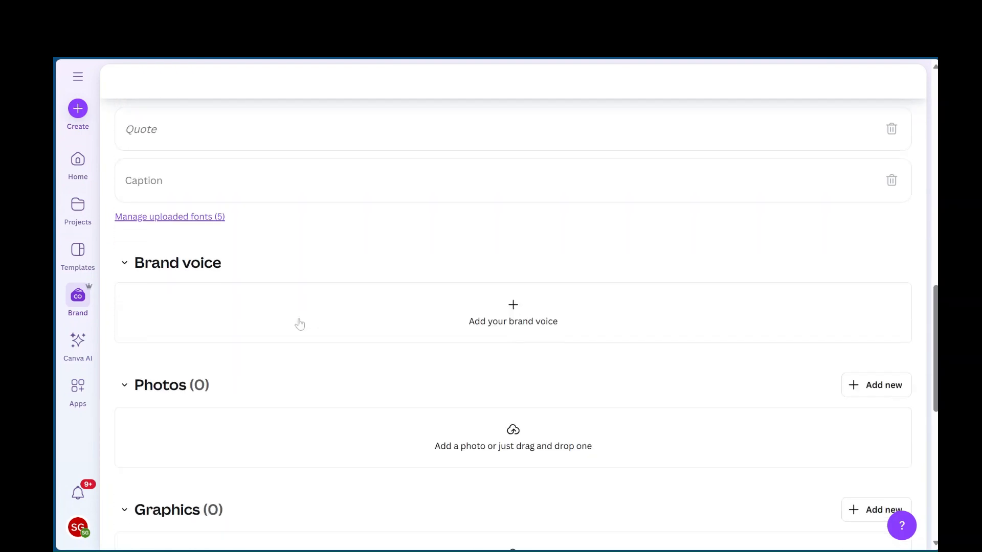
pyautogui.scroll(-3, 342, 373)
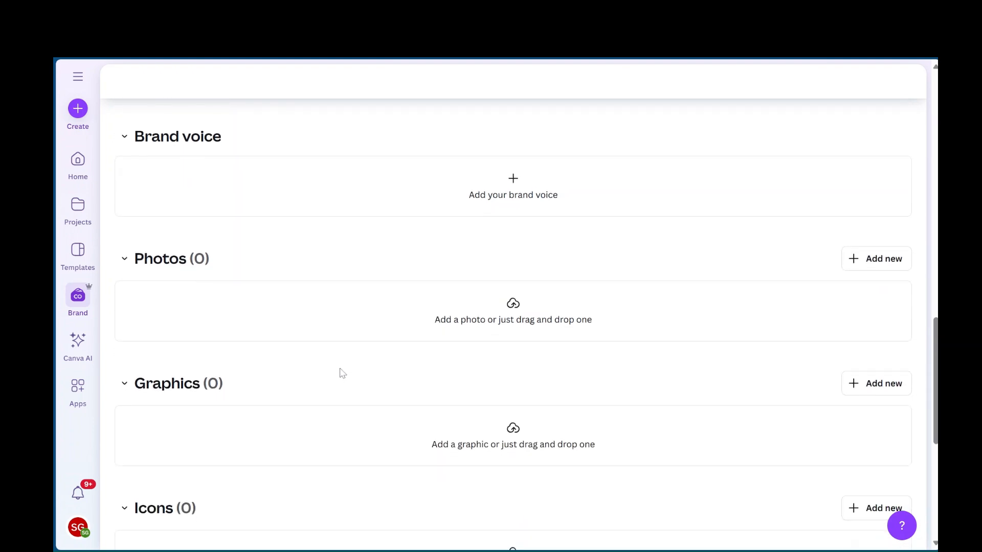
pyautogui.scroll(-2, 360, 318)
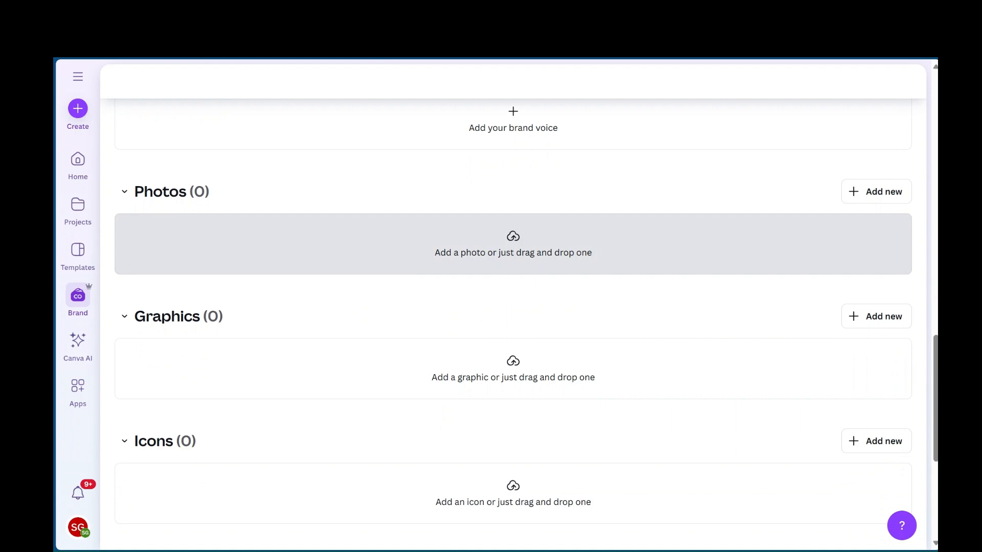
pyautogui.scroll(-1, 456, 221)
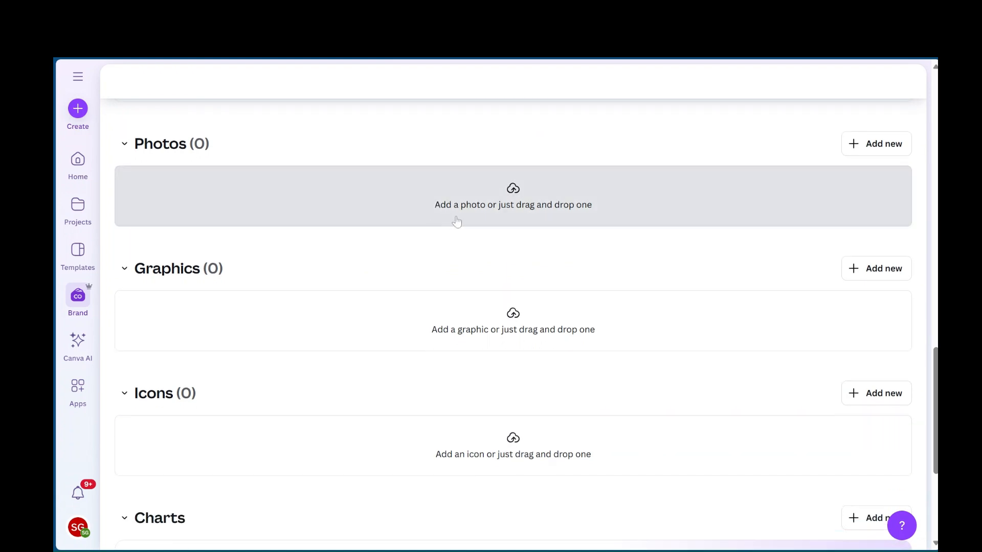
pyautogui.scroll(-1, 457, 220)
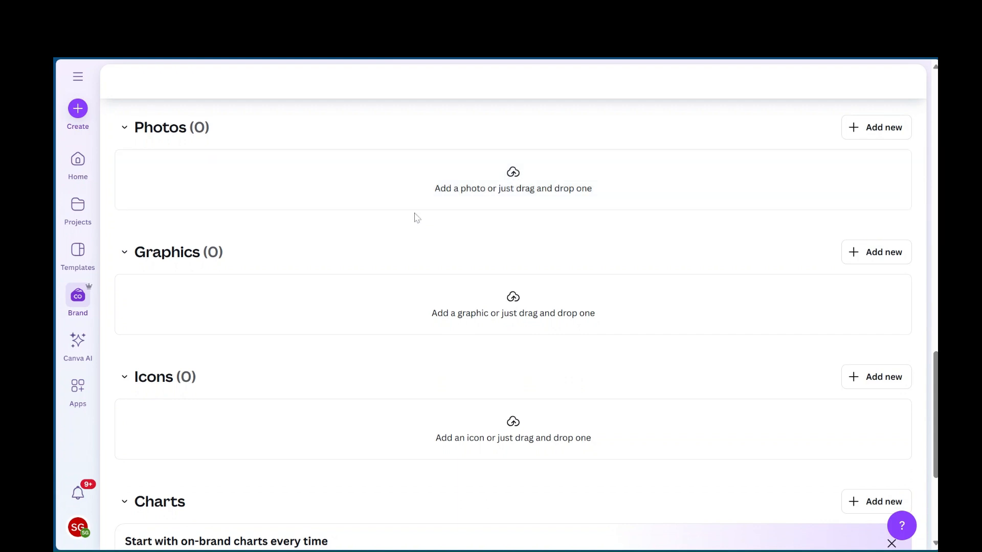
pyautogui.scroll(-2, 415, 218)
pyautogui.scroll(-3, 376, 322)
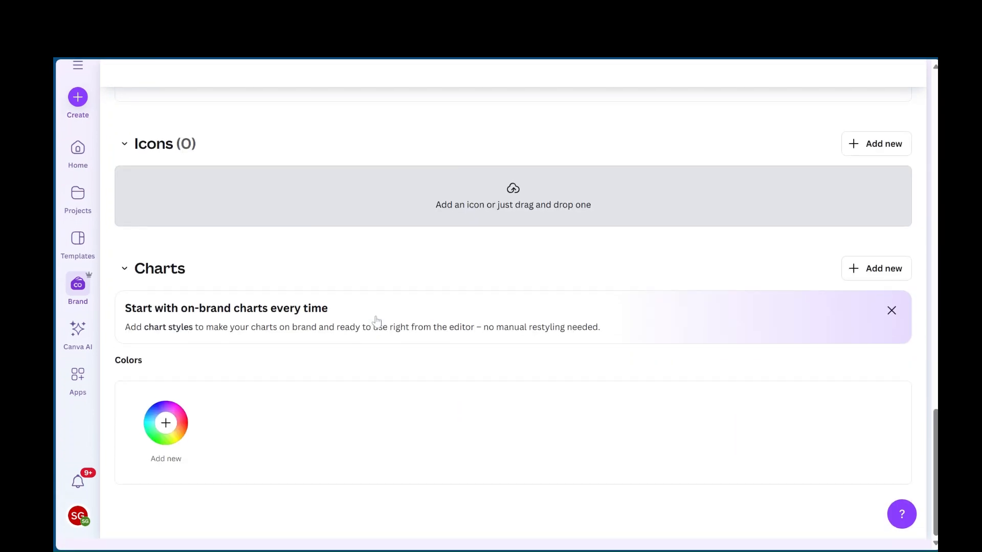
pyautogui.scroll(10, 376, 322)
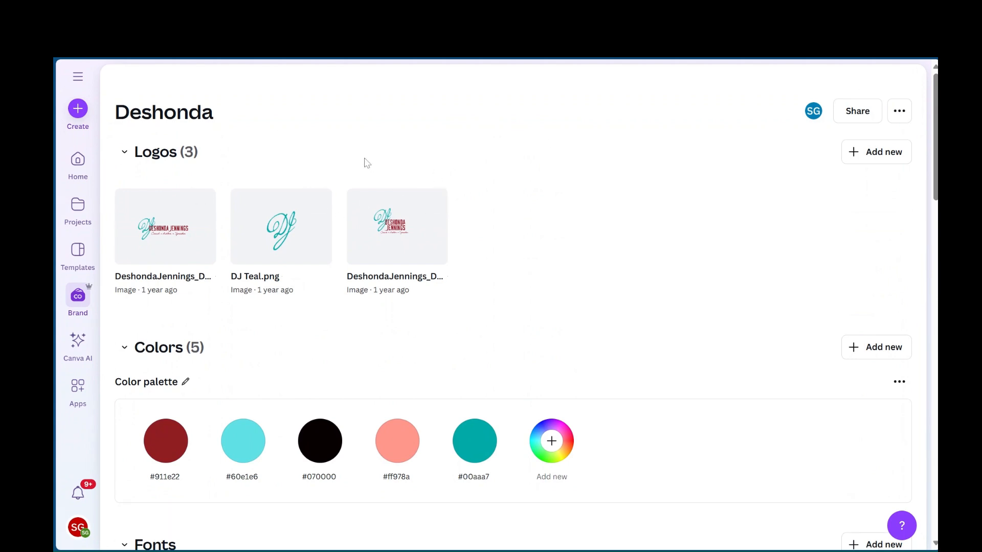
pyautogui.scroll(-3, 335, 155)
pyautogui.scroll(3, 335, 154)
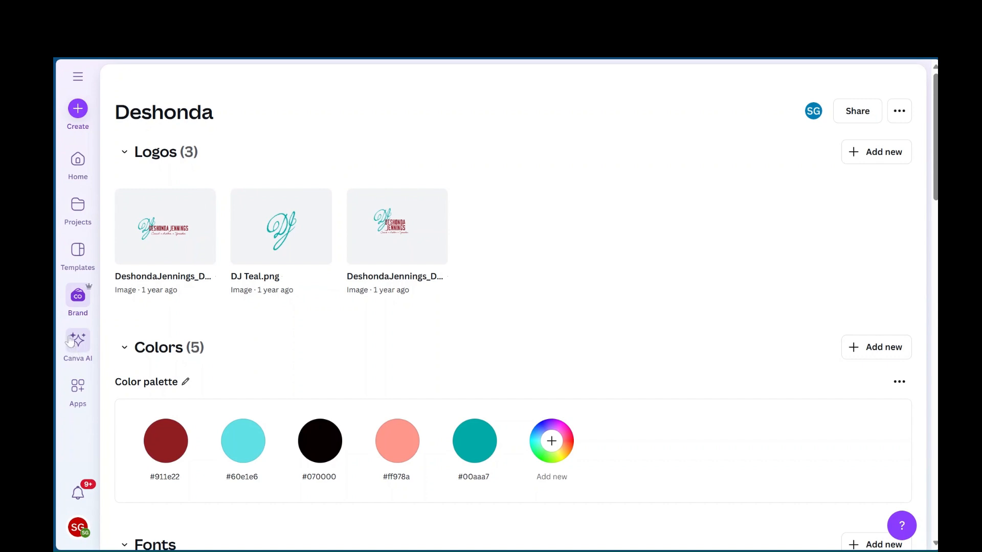
# Open the Canva AI page and examine its prompt box, creation options and recent chats.
pyautogui.click(75, 349)
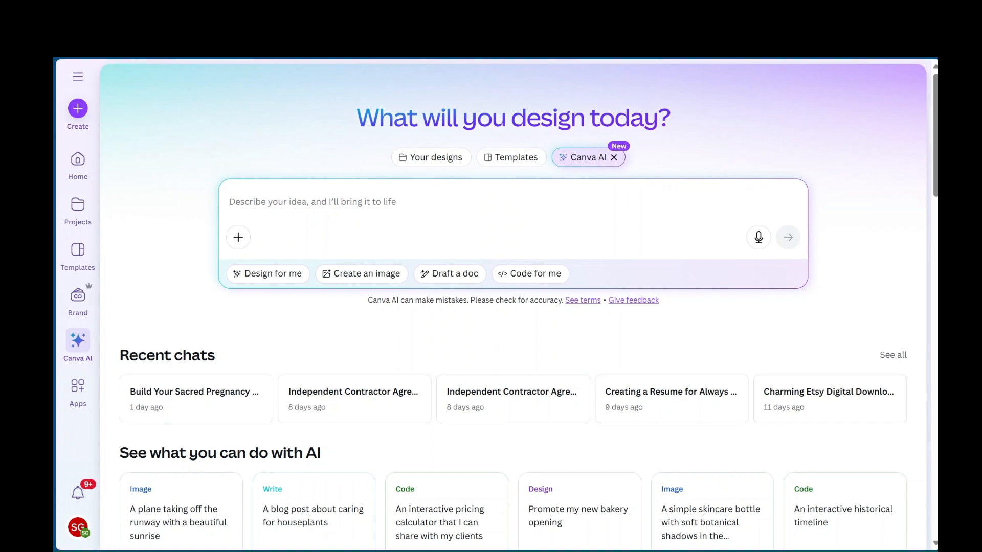
pyautogui.scroll(-2, 519, 307)
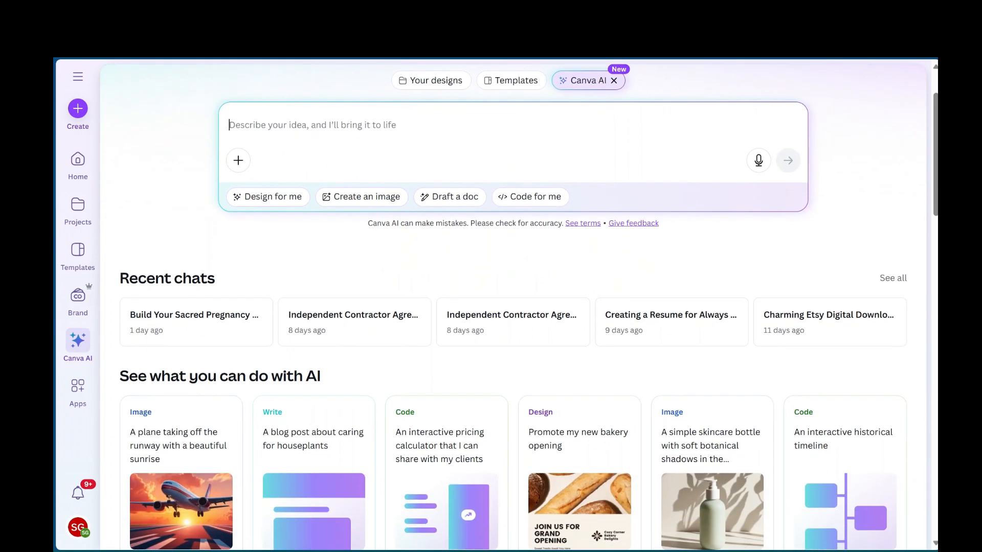
pyautogui.scroll(-1, 281, 337)
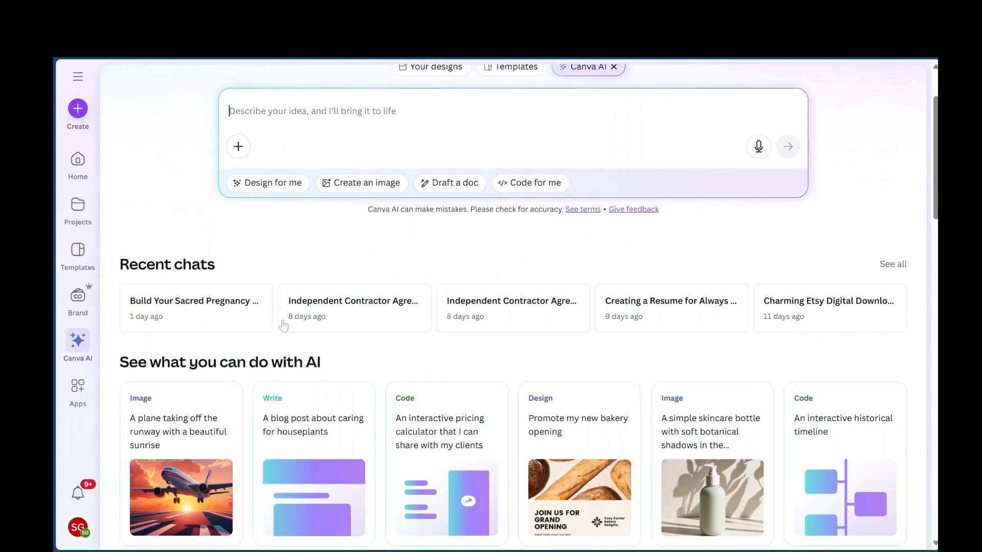
pyautogui.scroll(3, 283, 325)
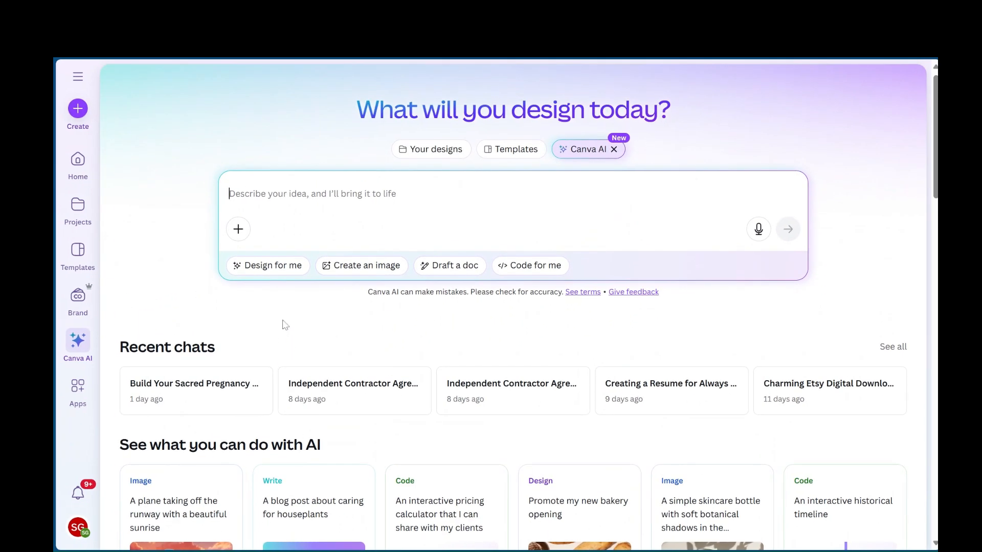
pyautogui.scroll(-1, 285, 325)
pyautogui.scroll(-2, 285, 325)
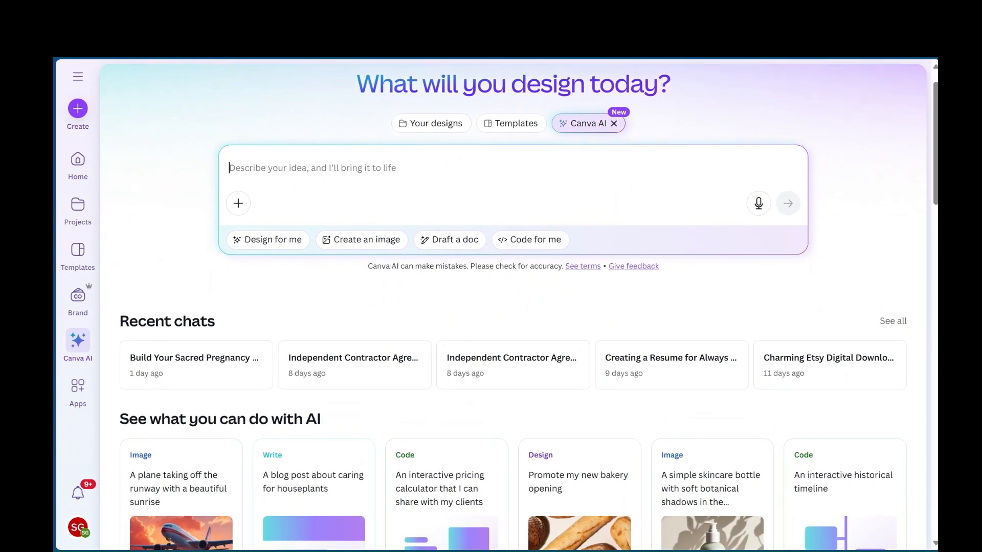
# Browse the example image, writing, code and design prompts under See what you can do with AI.
pyautogui.scroll(-8, 320, 419)
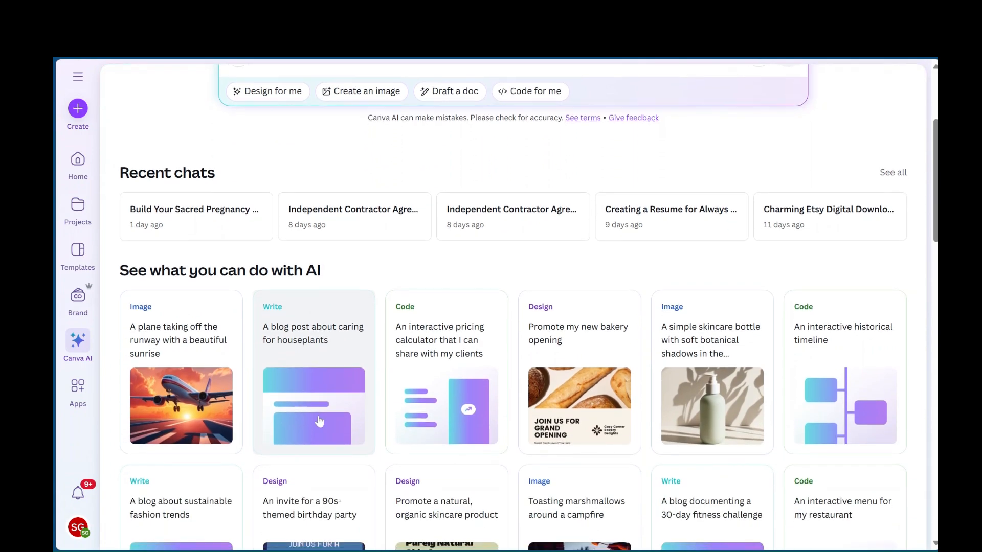
pyautogui.scroll(-5, 319, 420)
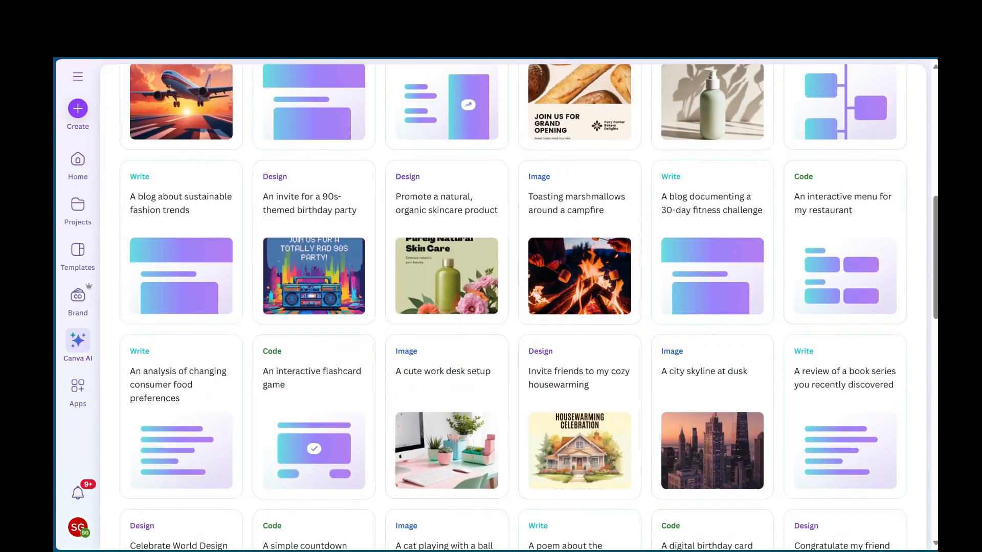
pyautogui.scroll(-6, 319, 420)
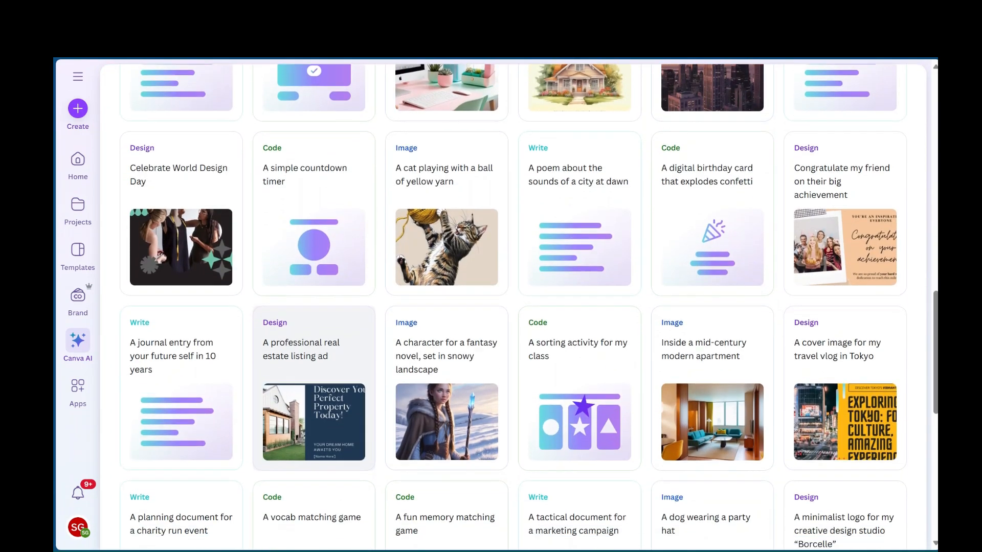
pyautogui.scroll(12, 252, 217)
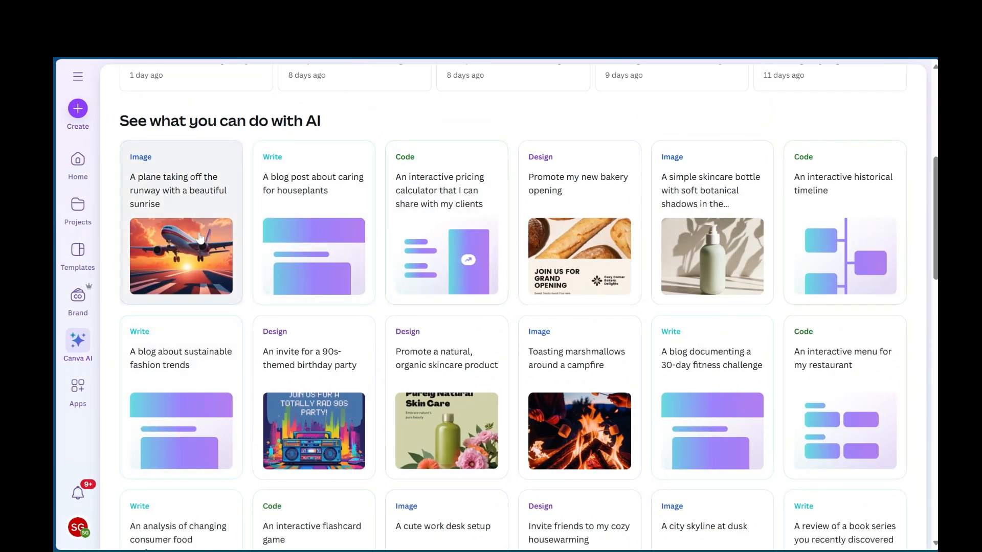
pyautogui.scroll(1, 383, 172)
pyautogui.scroll(-1, 239, 216)
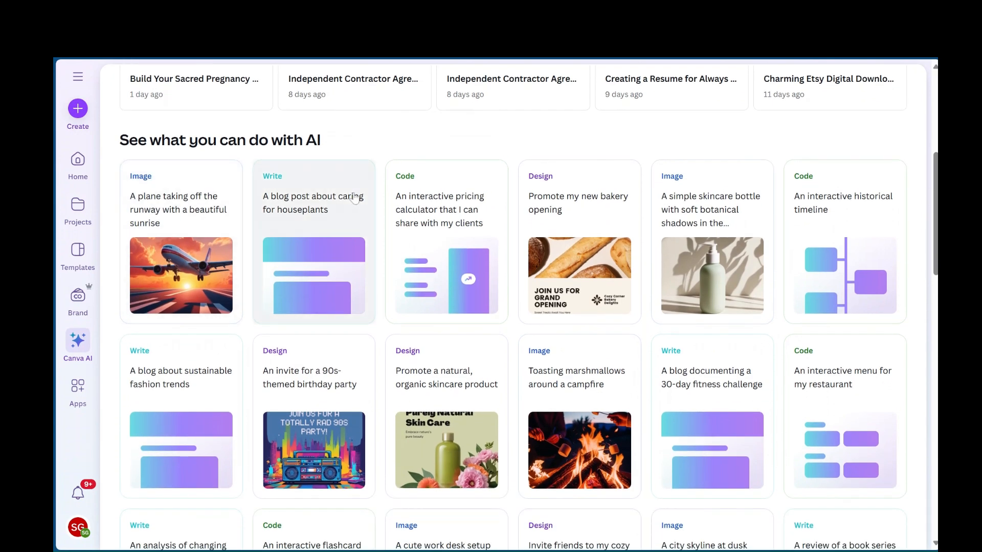
pyautogui.scroll(-1, 355, 204)
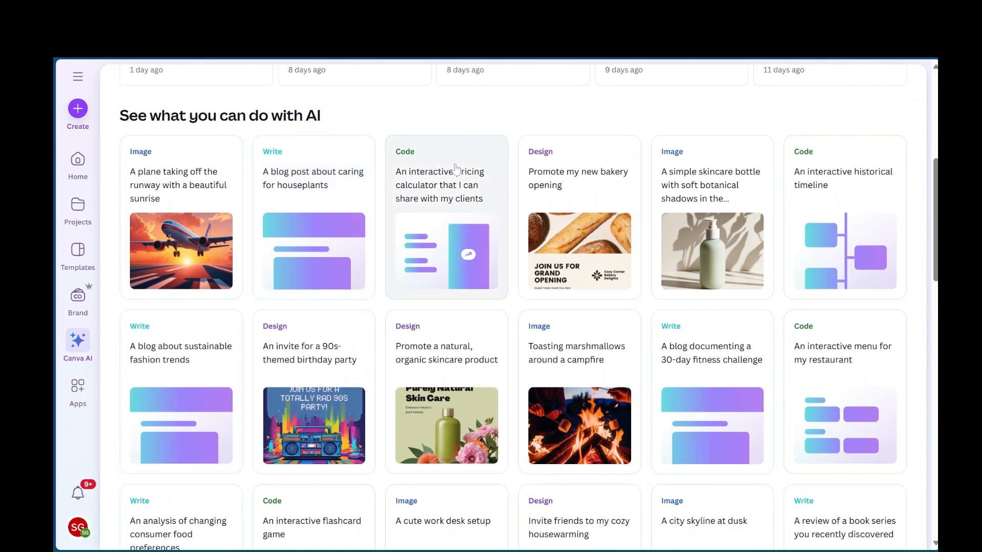
pyautogui.scroll(-1, 469, 187)
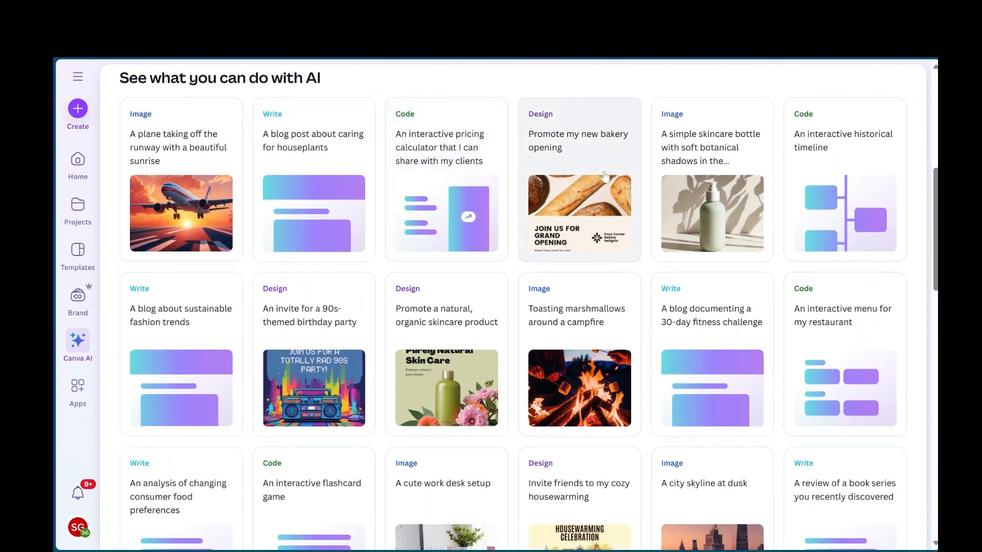
pyautogui.scroll(3, 604, 175)
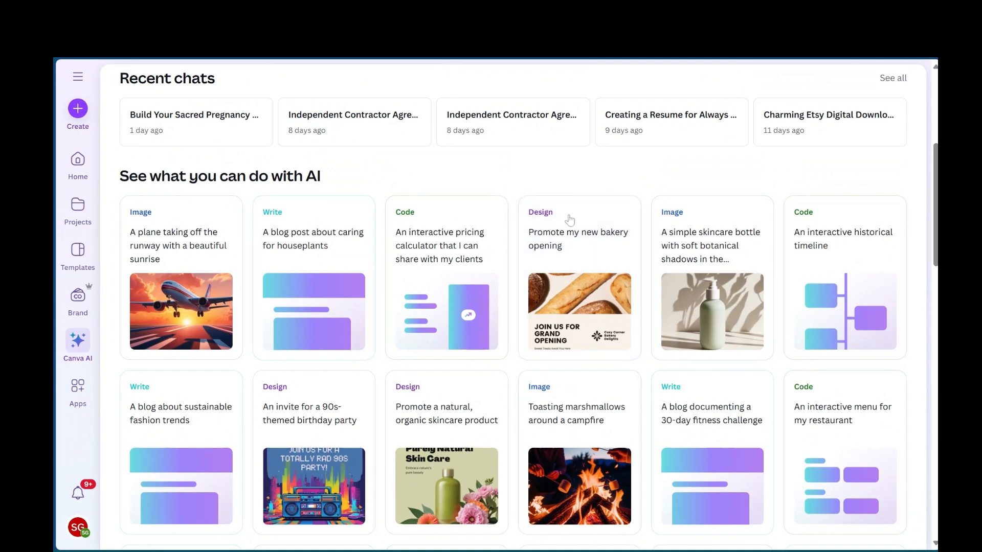
pyautogui.scroll(-1, 583, 238)
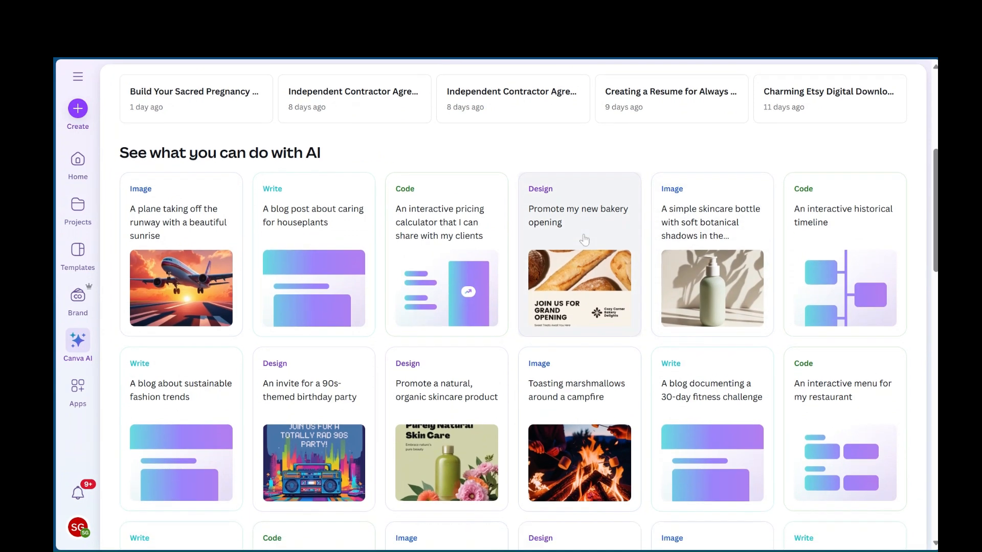
# Browse the rest of the example prompts under See what you can do with AI and return to the prompt box.
pyautogui.scroll(-1, 584, 239)
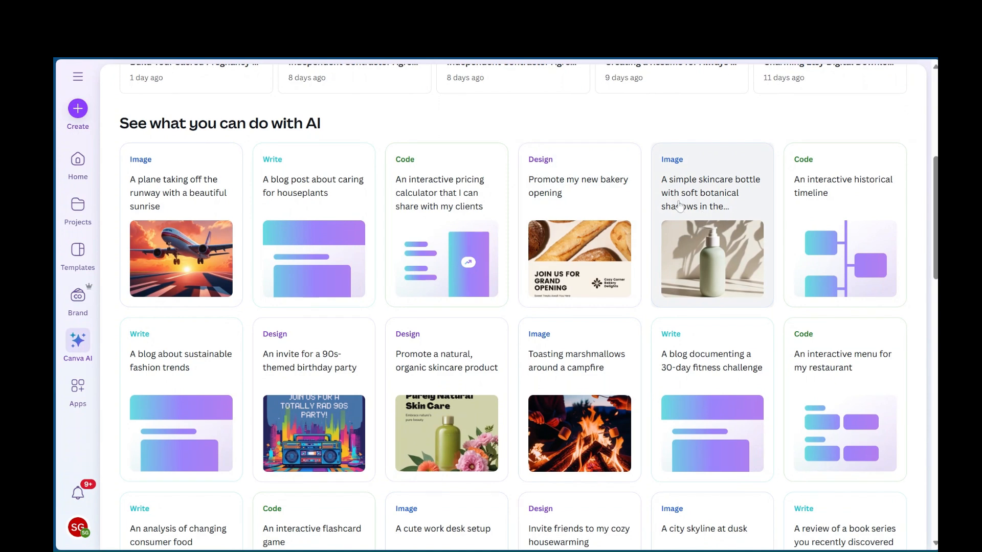
pyautogui.scroll(-4, 682, 209)
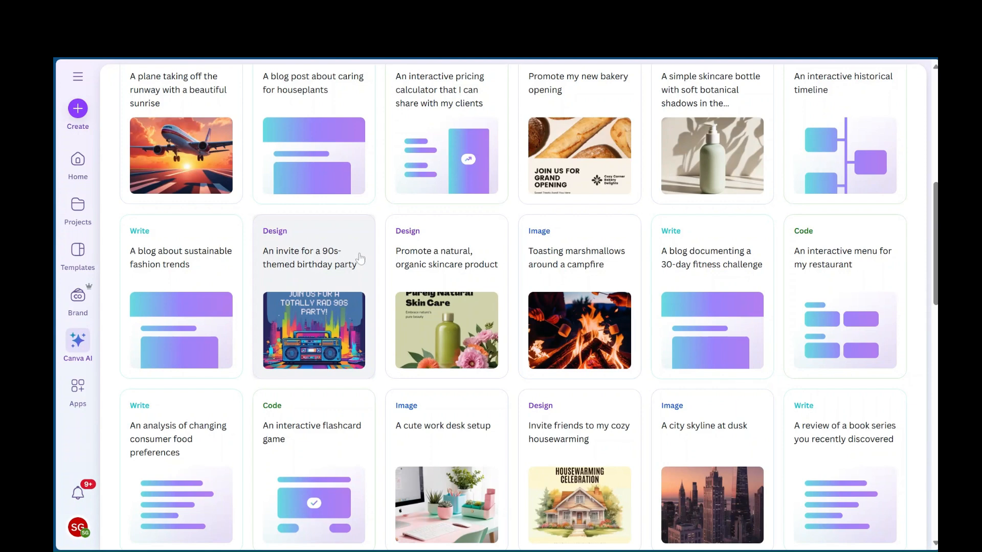
pyautogui.scroll(-3, 557, 350)
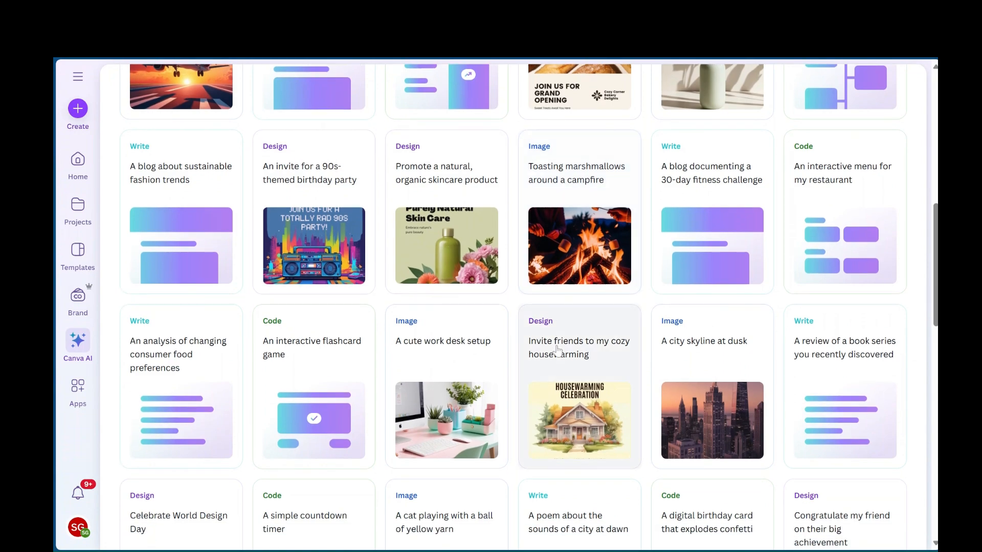
pyautogui.scroll(-4, 557, 350)
pyautogui.scroll(-12, 330, 460)
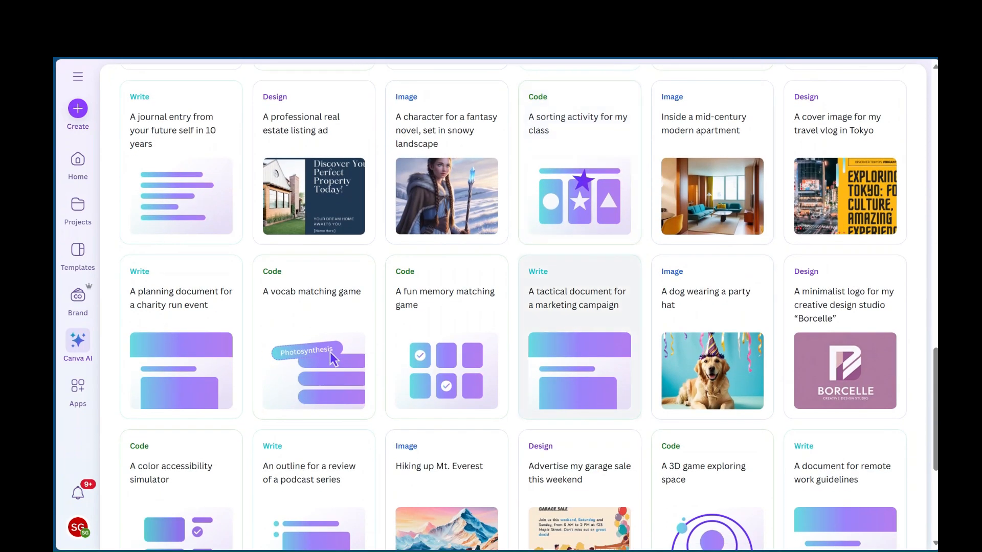
pyautogui.scroll(-4, 330, 460)
pyautogui.scroll(-2, 578, 358)
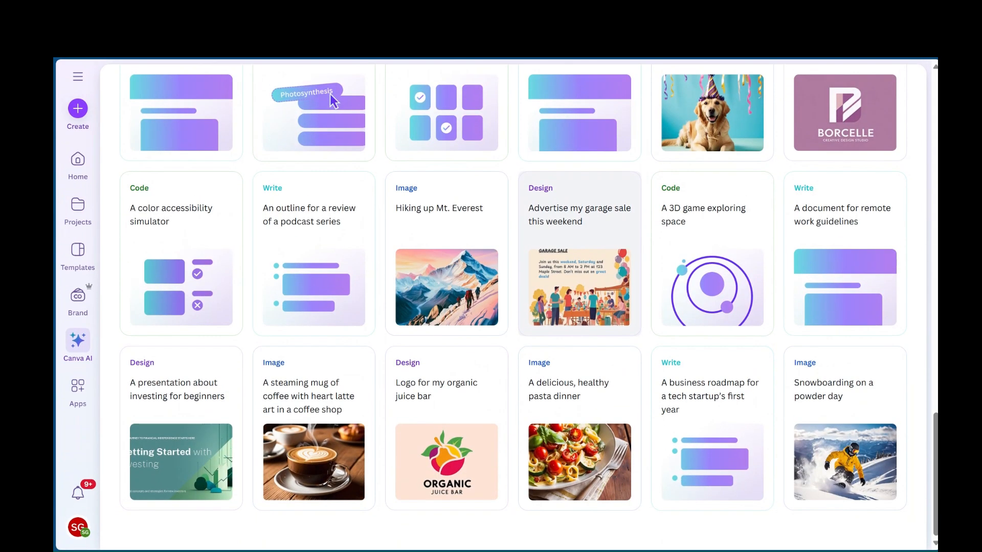
pyautogui.scroll(11, 330, 93)
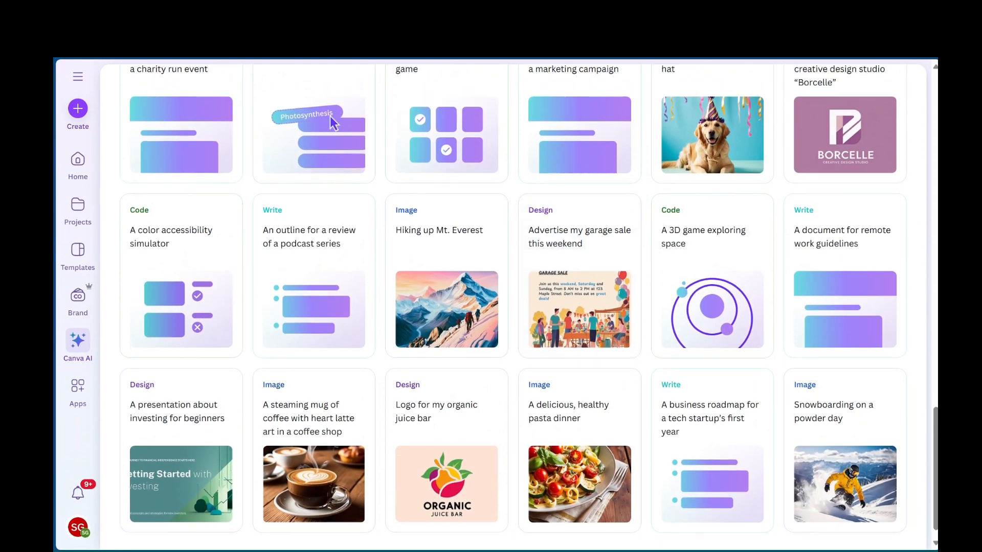
pyautogui.scroll(14, 305, 235)
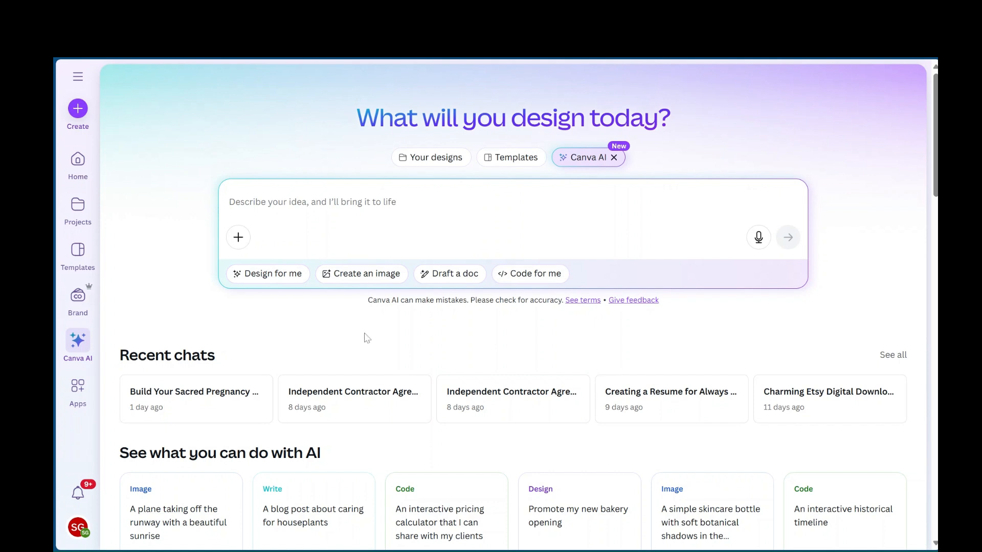
# Review the Canva AI page's creation options, recent chats and first rows of example prompts once more.
pyautogui.scroll(-1, 365, 337)
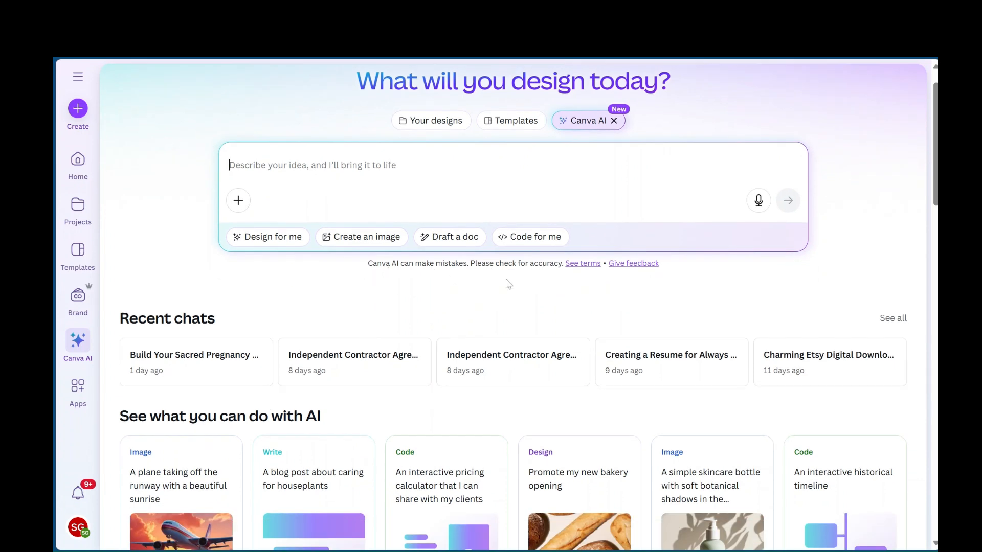
pyautogui.scroll(-2, 425, 325)
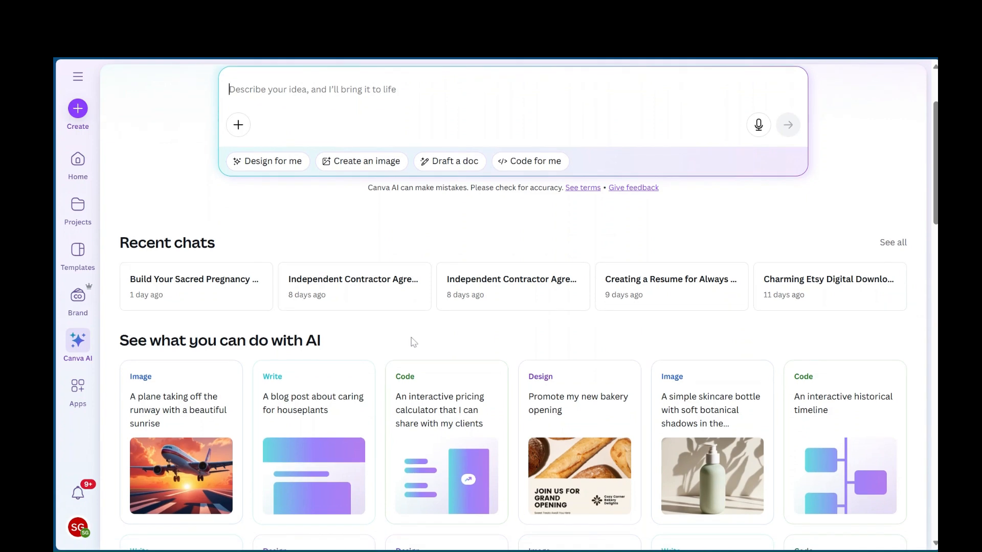
pyautogui.scroll(-3, 411, 340)
pyautogui.scroll(-3, 412, 341)
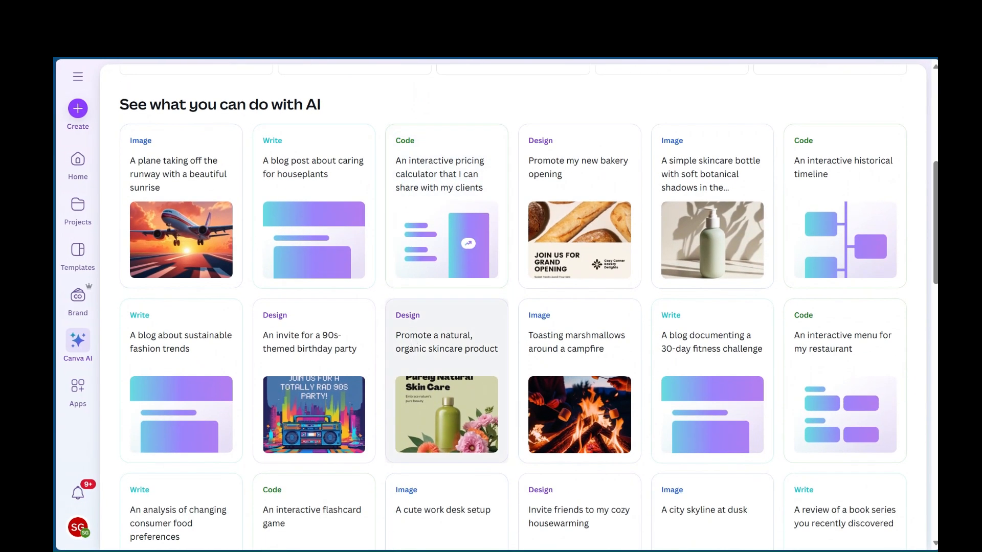
pyautogui.scroll(8, 391, 294)
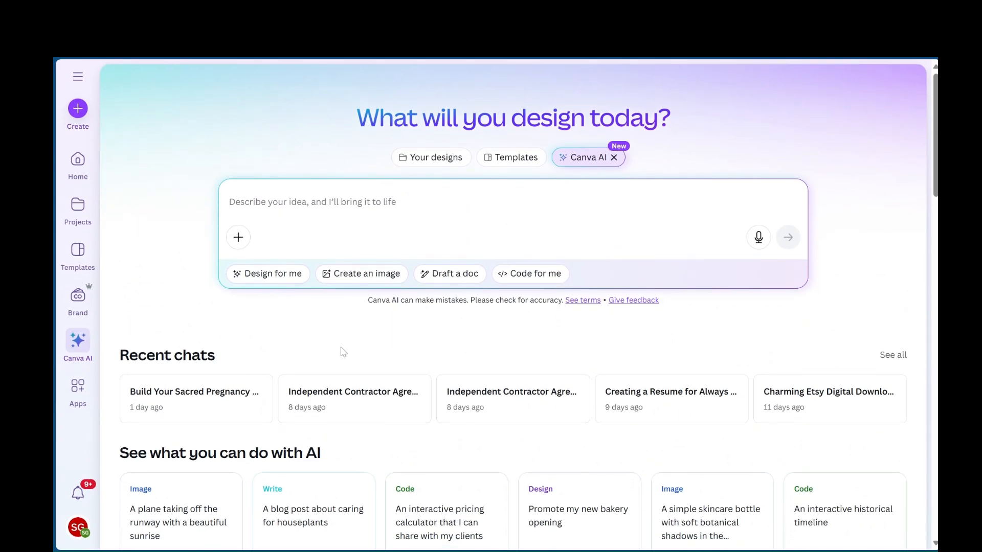
pyautogui.scroll(-2, 341, 352)
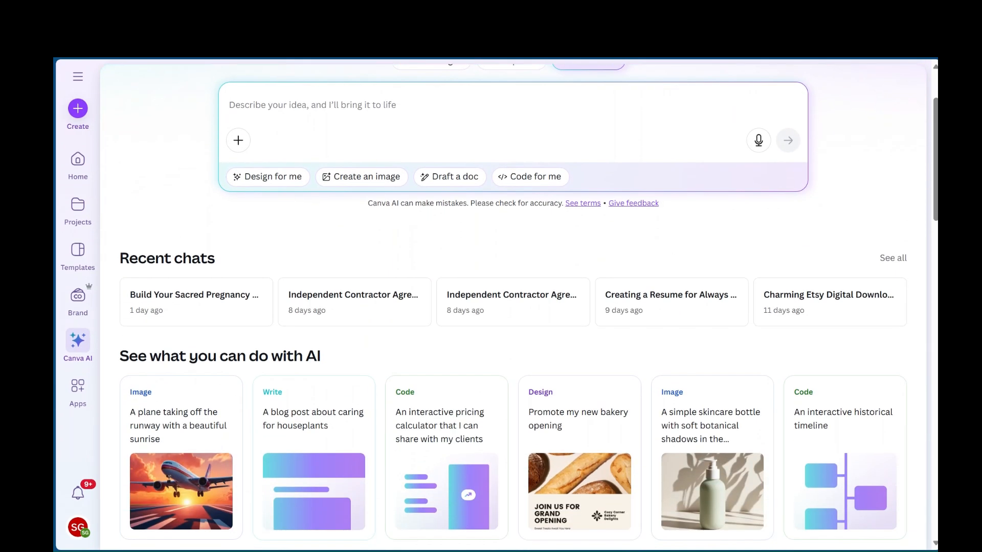
pyautogui.scroll(-4, 343, 353)
pyautogui.scroll(4, 342, 352)
pyautogui.scroll(3, 340, 336)
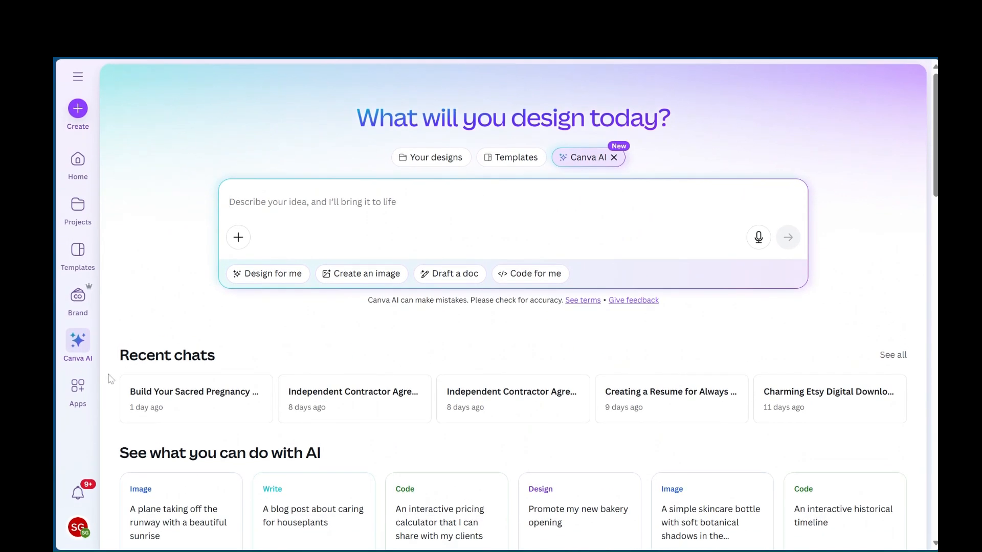
# Open the Apps page and examine the Featured apps, As seen on social media and New and noteworthy sections.
pyautogui.click(75, 386)
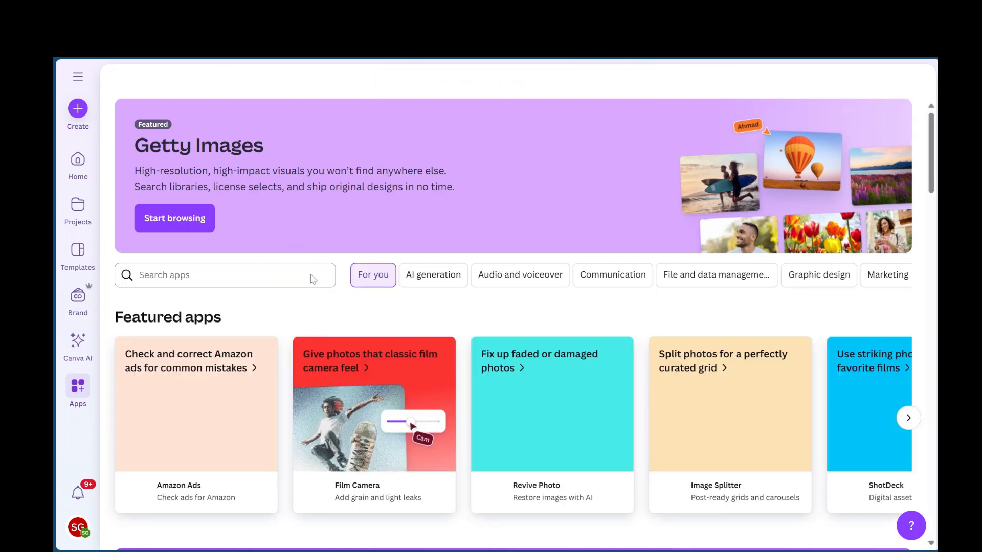
pyautogui.scroll(-2, 311, 277)
pyautogui.scroll(-1, 511, 307)
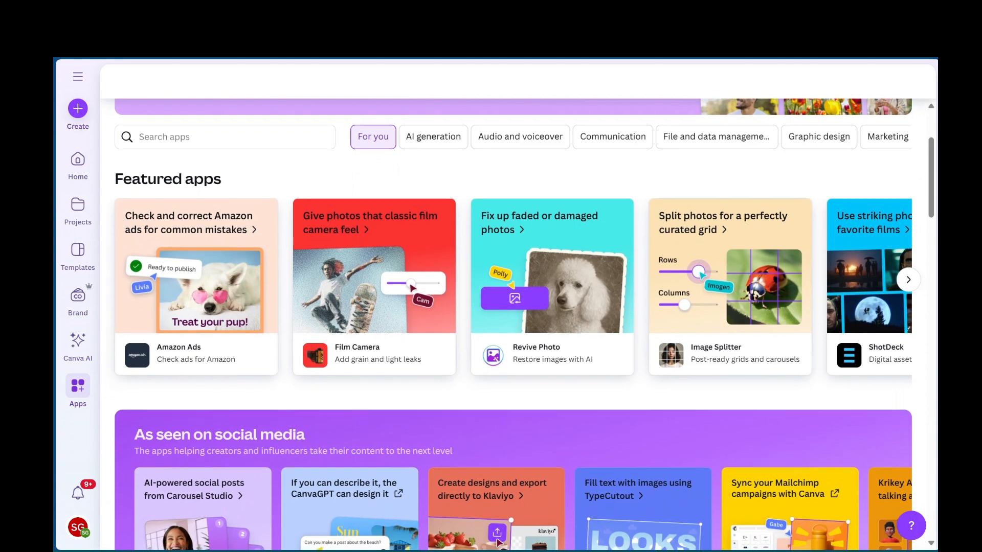
pyautogui.scroll(-4, 512, 306)
pyautogui.scroll(4, 511, 307)
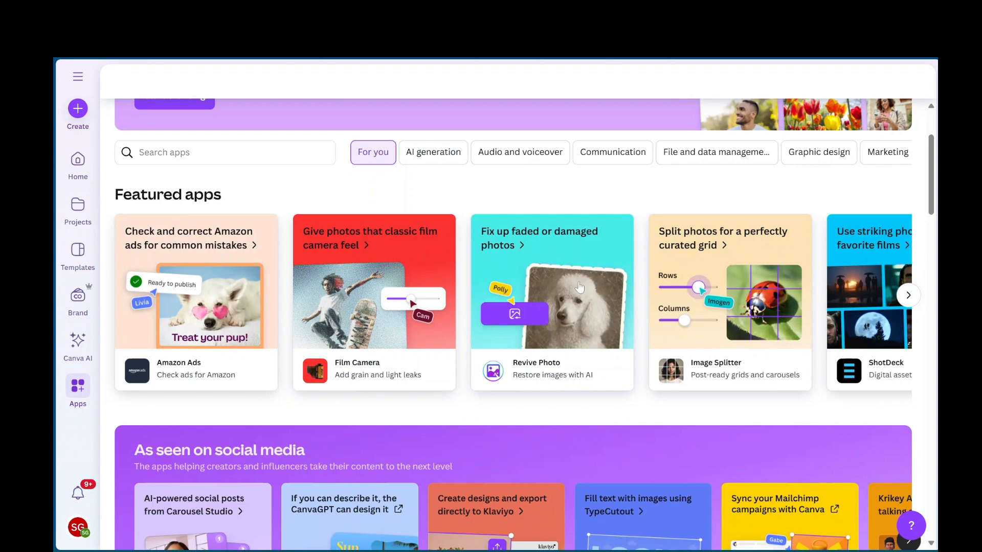
pyautogui.scroll(-6, 580, 286)
pyautogui.scroll(-3, 614, 279)
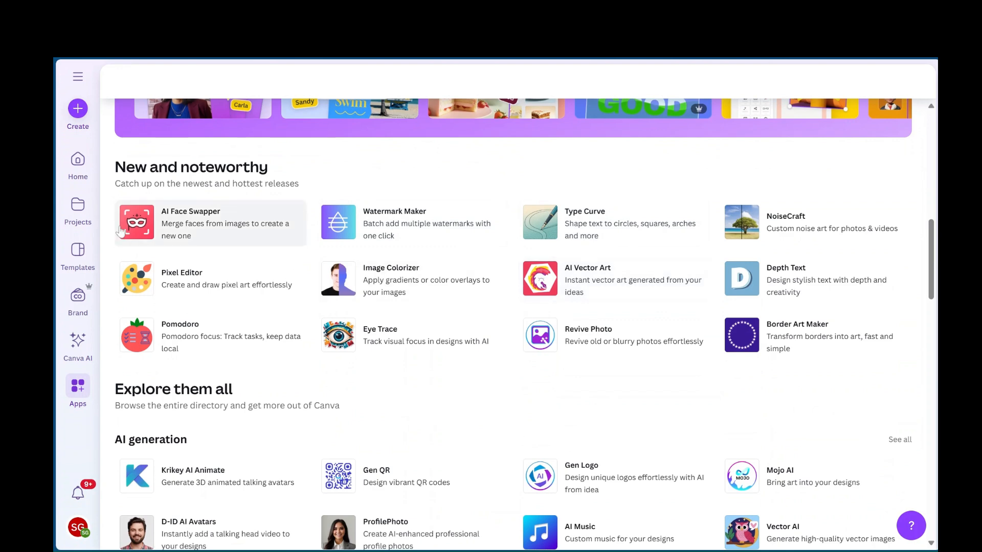
# Browse the app directory's AI generation, Audio and voiceover, Communication, and File and data management categories.
pyautogui.scroll(-1, 376, 374)
pyautogui.scroll(-6, 375, 374)
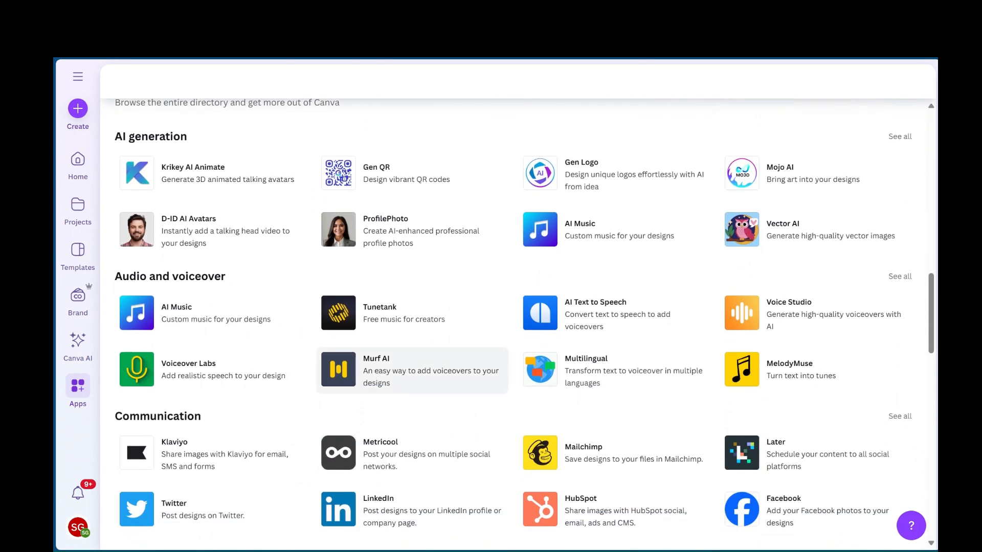
pyautogui.scroll(-2, 375, 368)
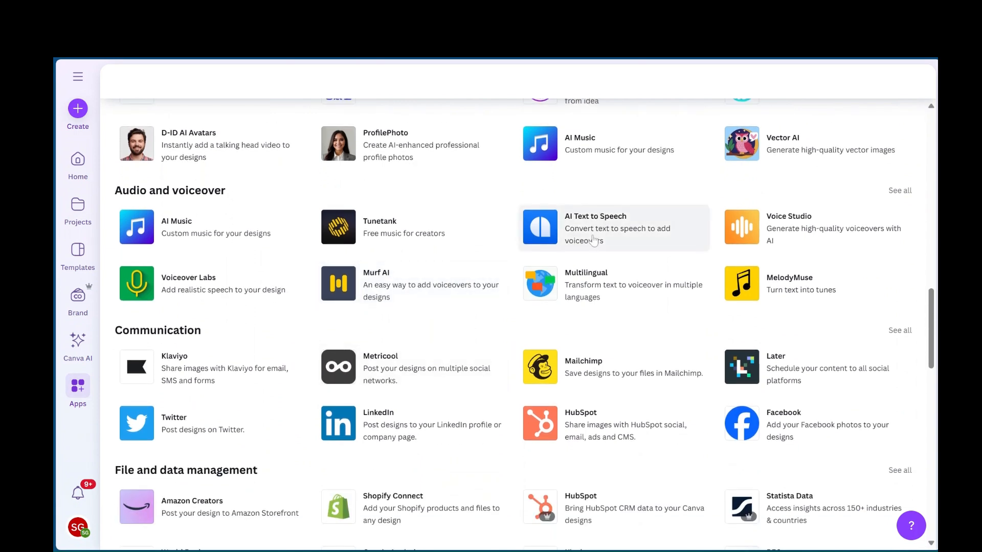
pyautogui.scroll(-1, 414, 348)
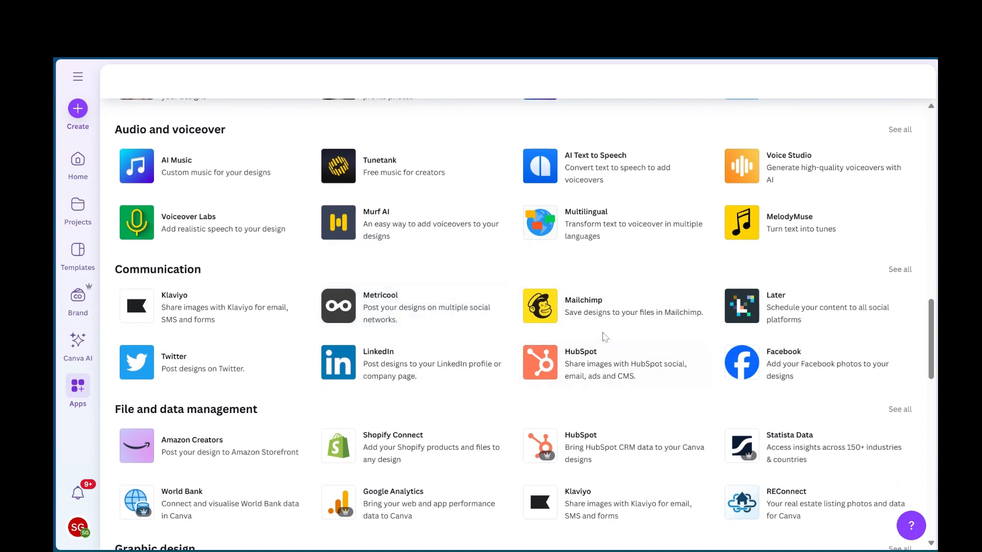
pyautogui.scroll(-1, 603, 333)
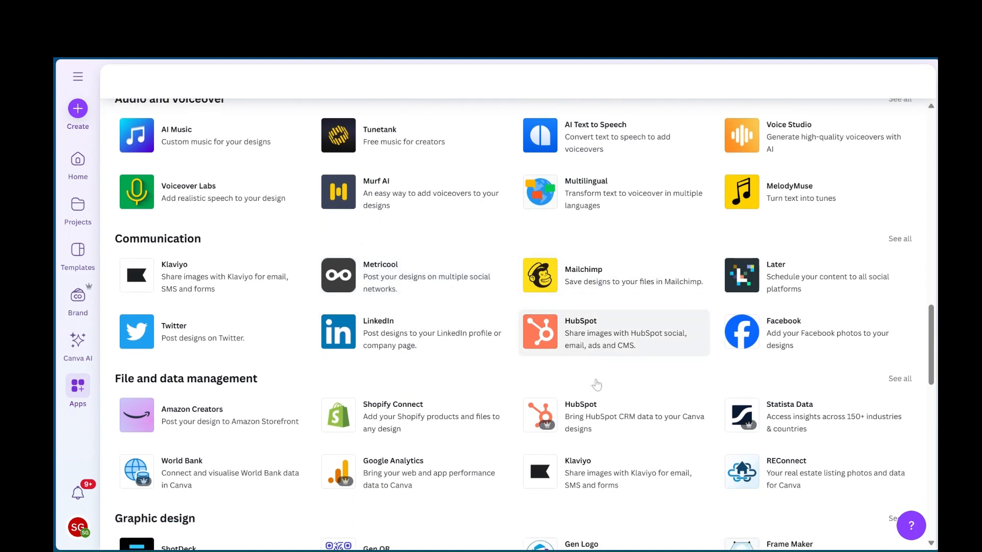
pyautogui.scroll(-2, 504, 332)
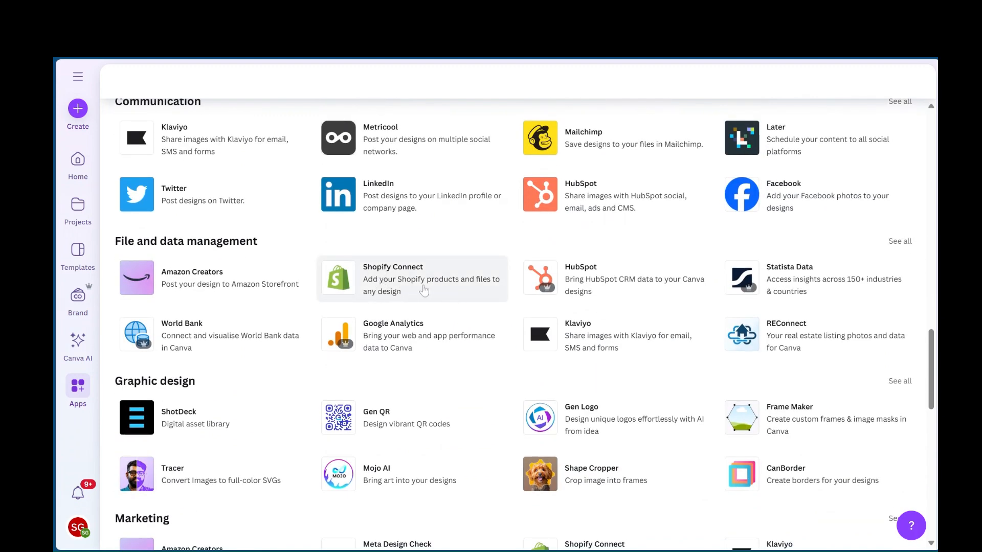
pyautogui.scroll(-2, 418, 291)
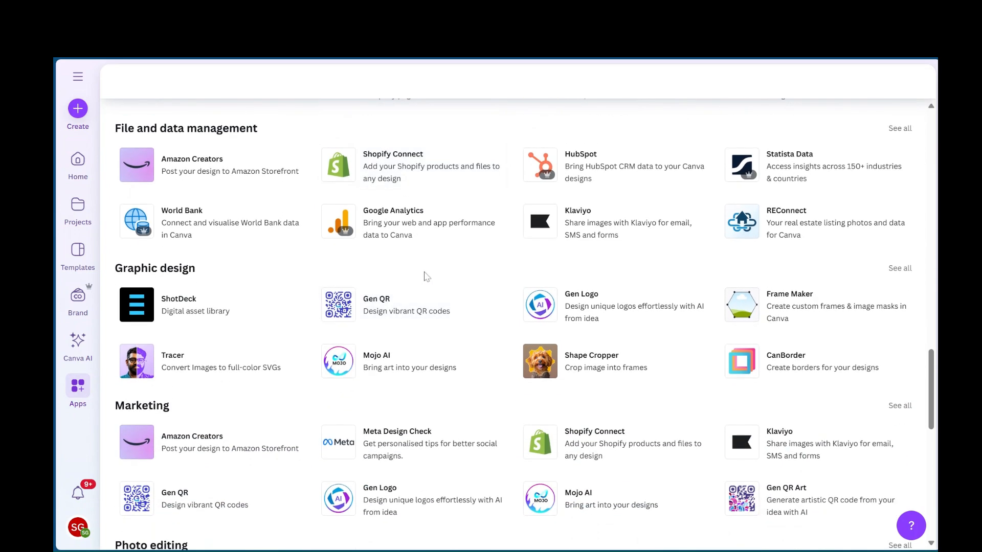
# Examine the Graphic design, Marketing, Photo editing, Project management, Text styling, and Video and animation app categories.
pyautogui.scroll(-5, 423, 276)
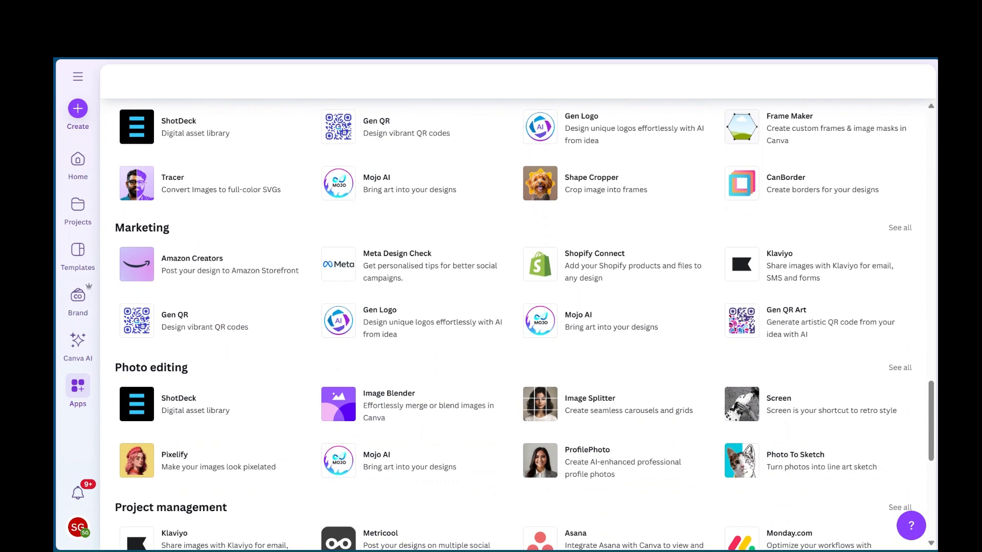
pyautogui.scroll(-4, 411, 276)
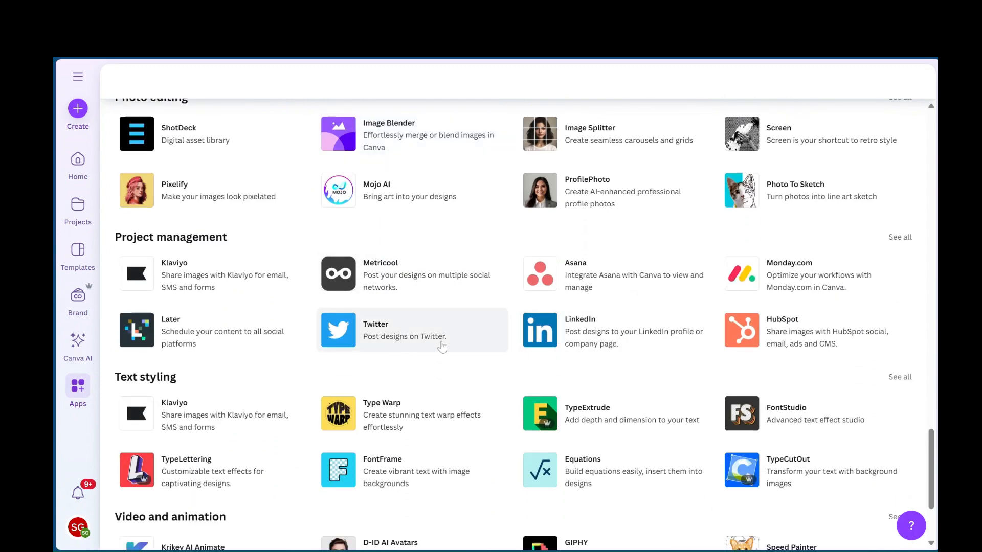
pyautogui.scroll(-1, 442, 347)
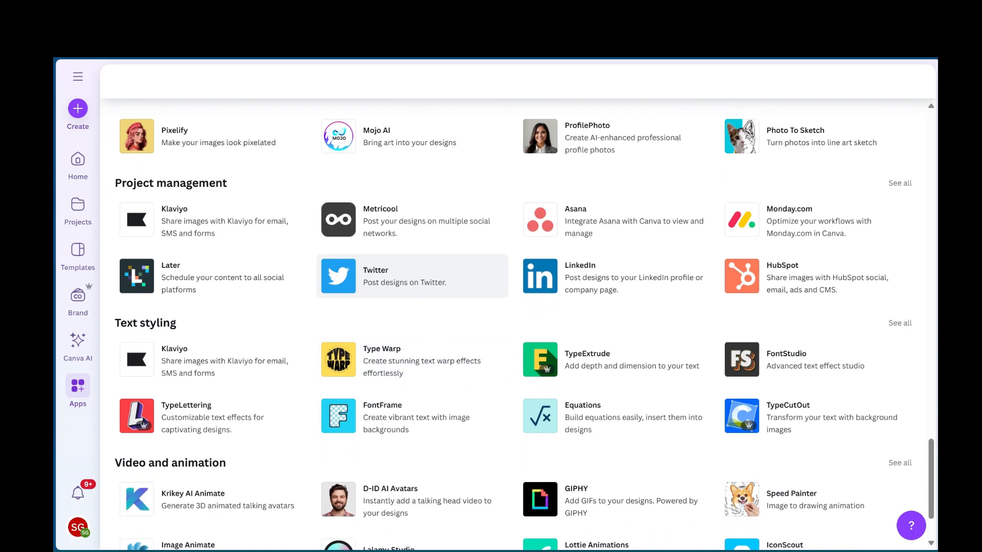
pyautogui.scroll(-1, 452, 333)
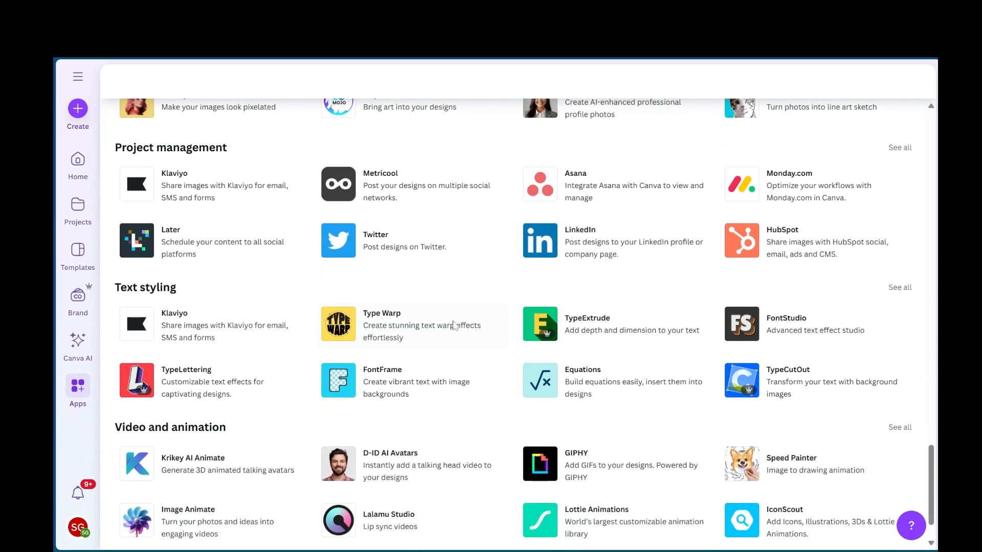
pyautogui.scroll(-2, 488, 391)
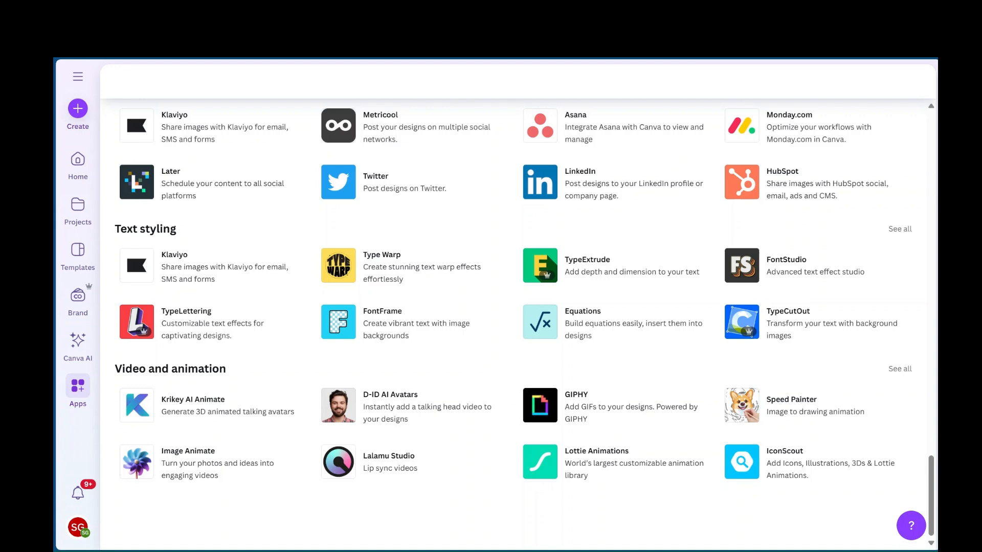
pyautogui.scroll(3, 516, 324)
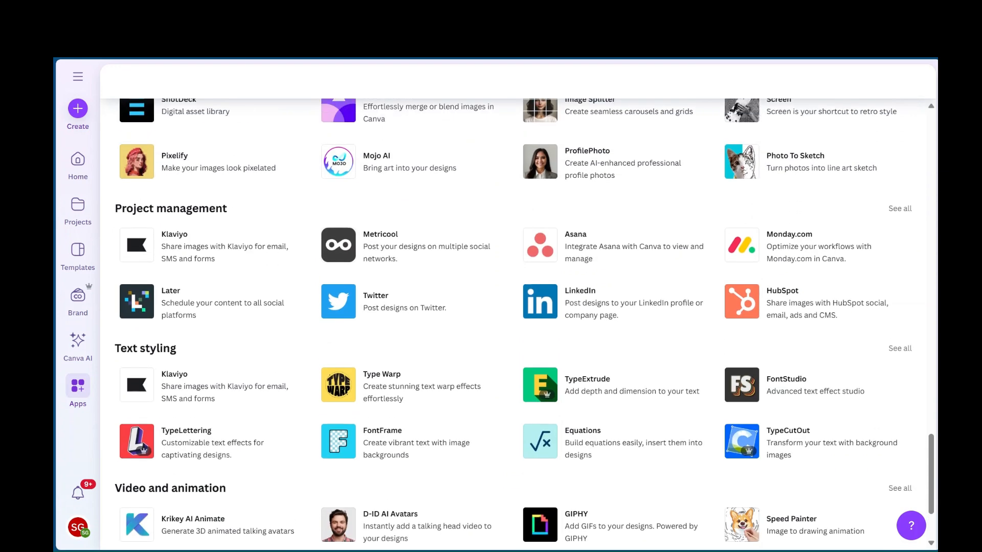
pyautogui.scroll(-3, 516, 324)
# Return to the start of the Apps page and review the app search, category filters, featured and social media apps.
pyautogui.scroll(15, 412, 358)
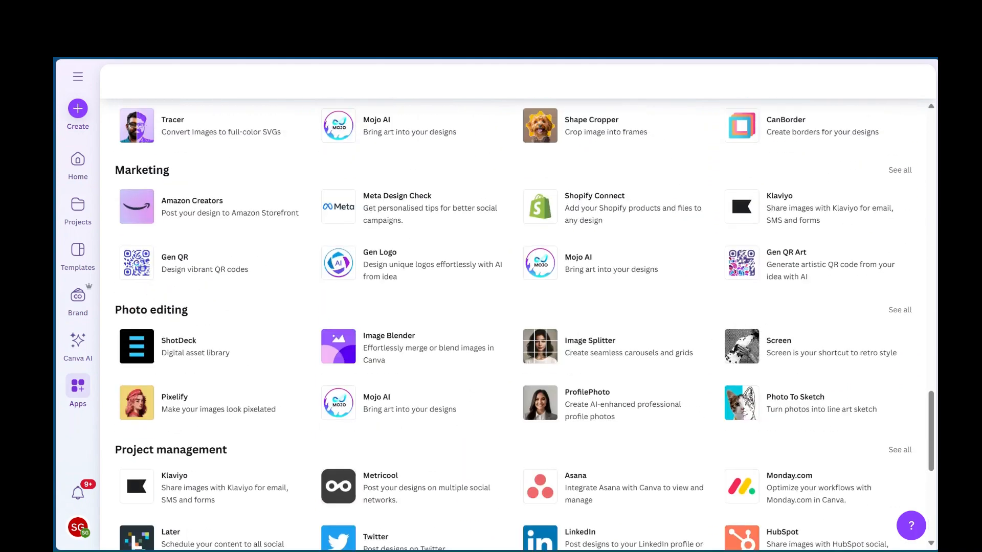
pyautogui.scroll(14, 411, 358)
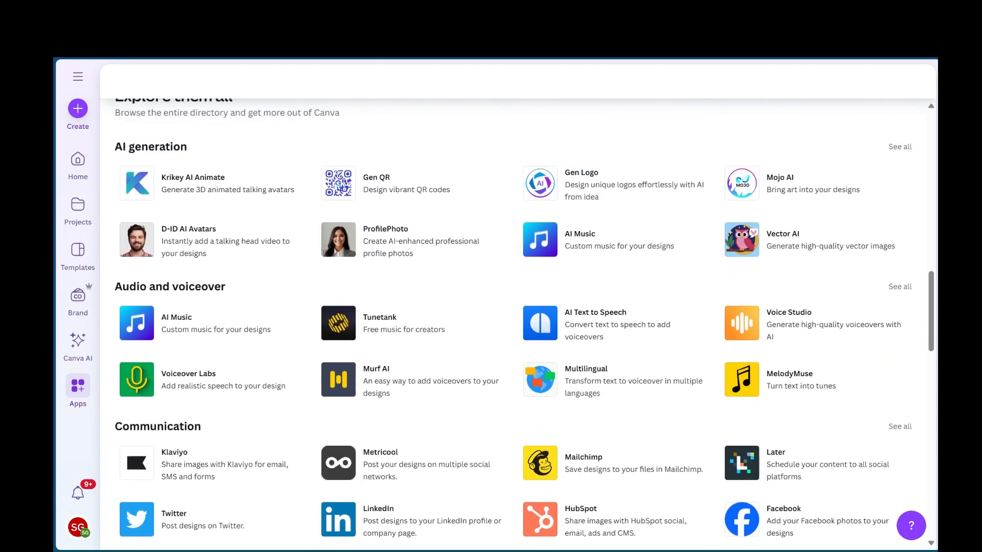
pyautogui.scroll(5, 516, 324)
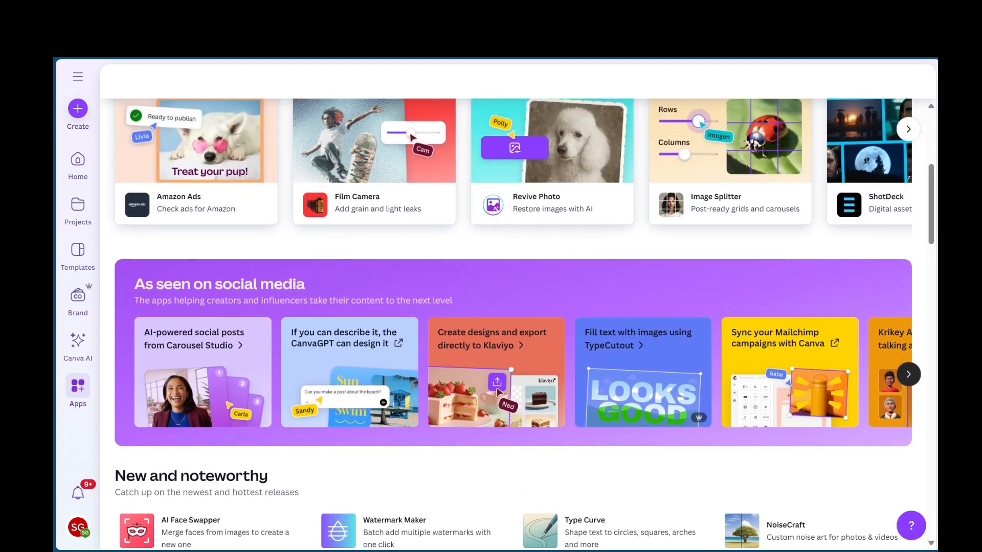
pyautogui.scroll(-3, 516, 324)
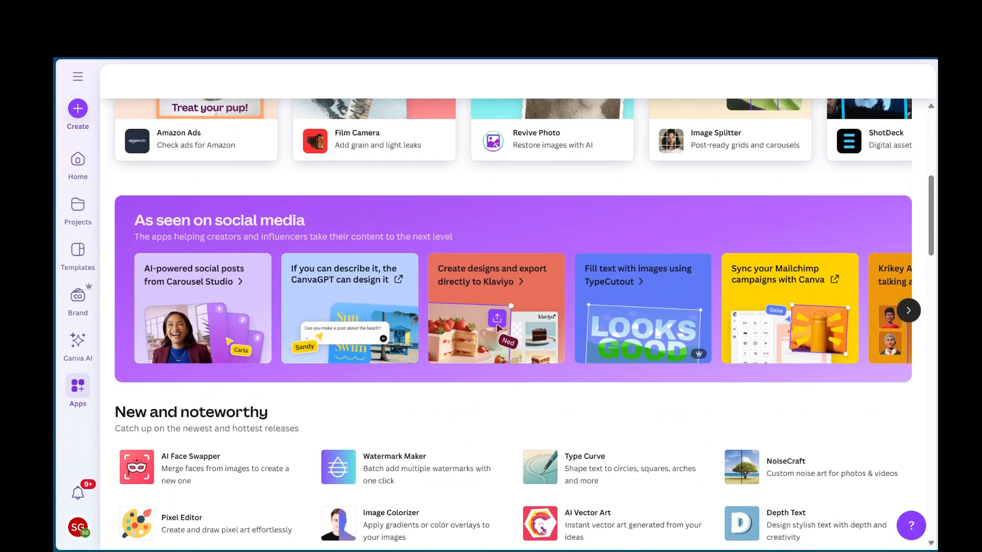
pyautogui.scroll(6, 516, 324)
pyautogui.scroll(3, 427, 297)
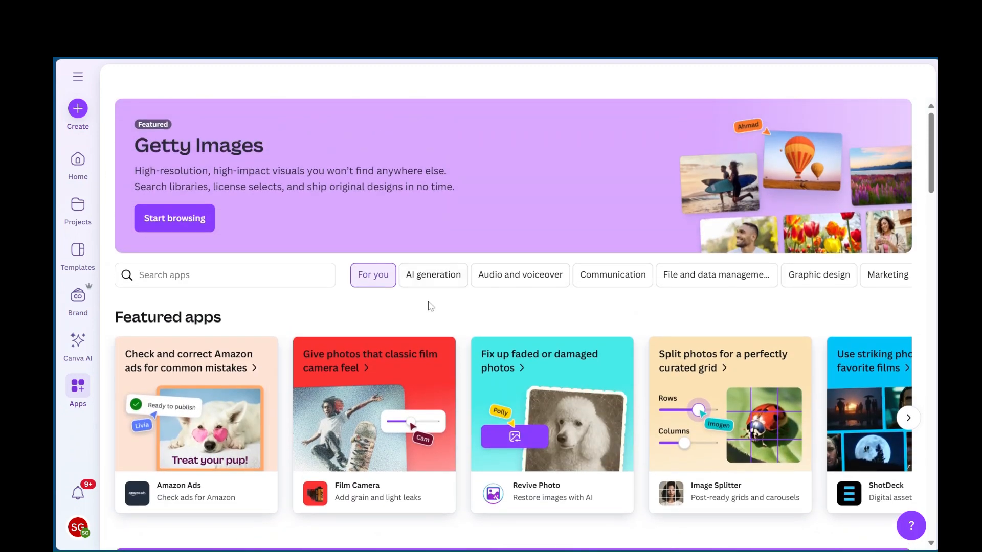
pyautogui.scroll(-2, 466, 315)
pyautogui.scroll(-4, 464, 312)
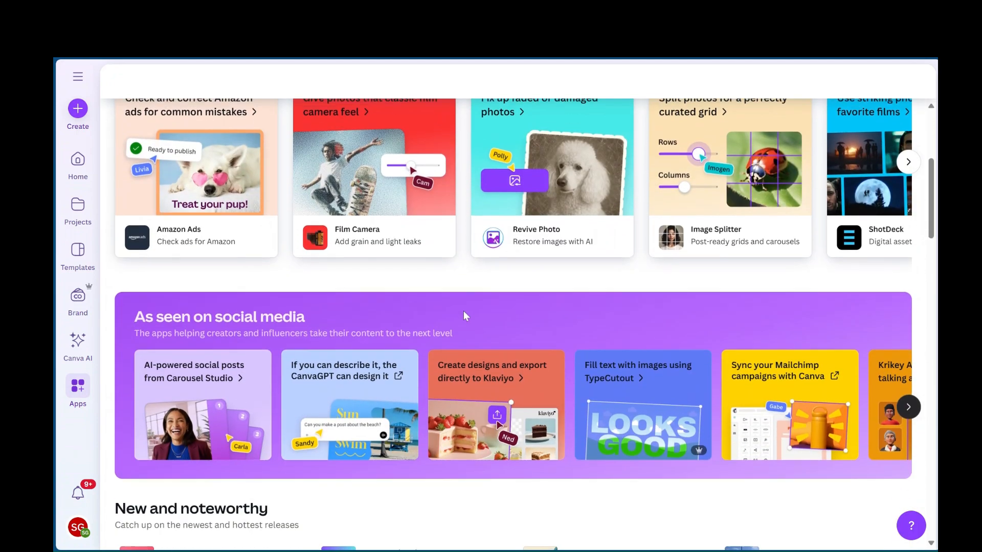
# Return to the home page, review the recent designs, and start a new Instagram Post (Square) design.
pyautogui.scroll(5, 463, 311)
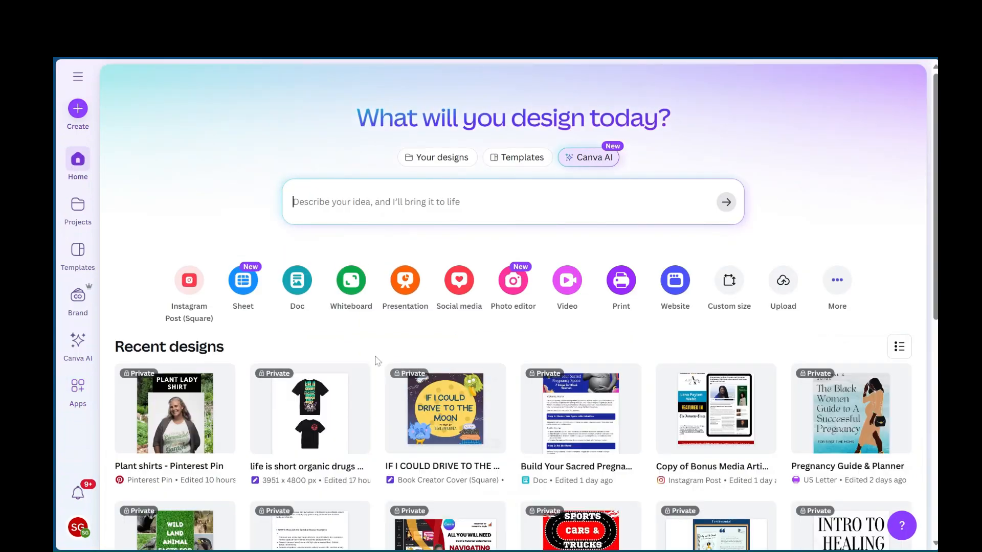
pyautogui.scroll(-4, 377, 360)
pyautogui.scroll(3, 377, 360)
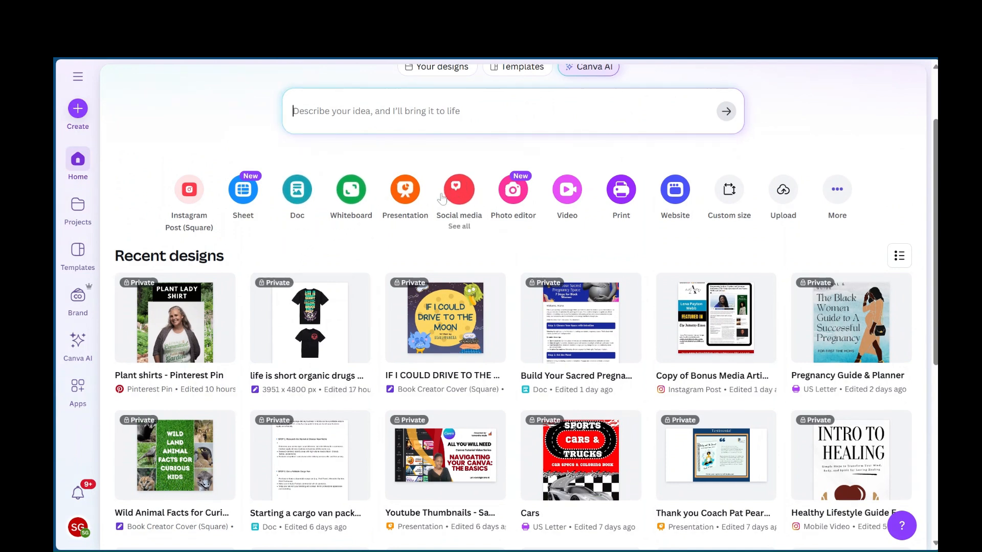
pyautogui.scroll(-3, 380, 262)
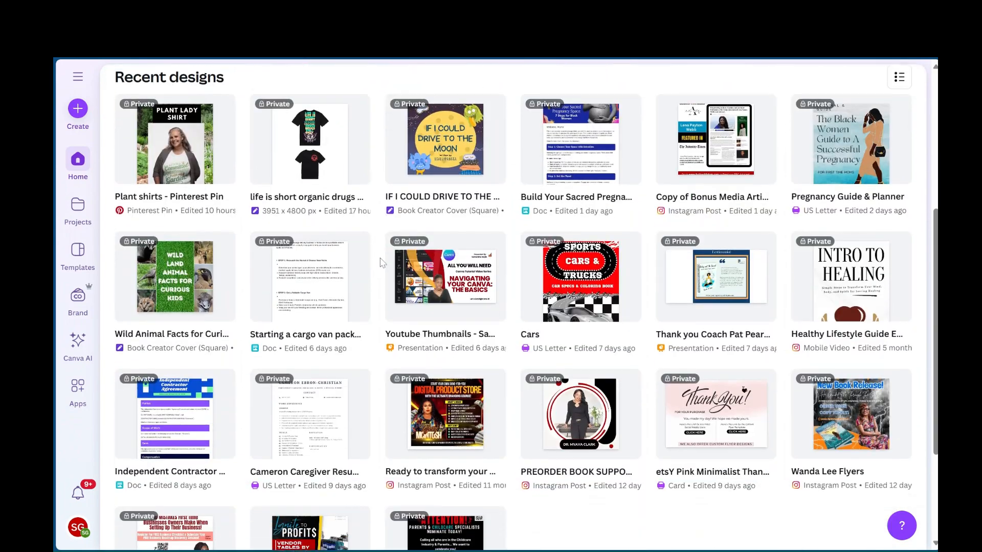
pyautogui.scroll(-3, 380, 263)
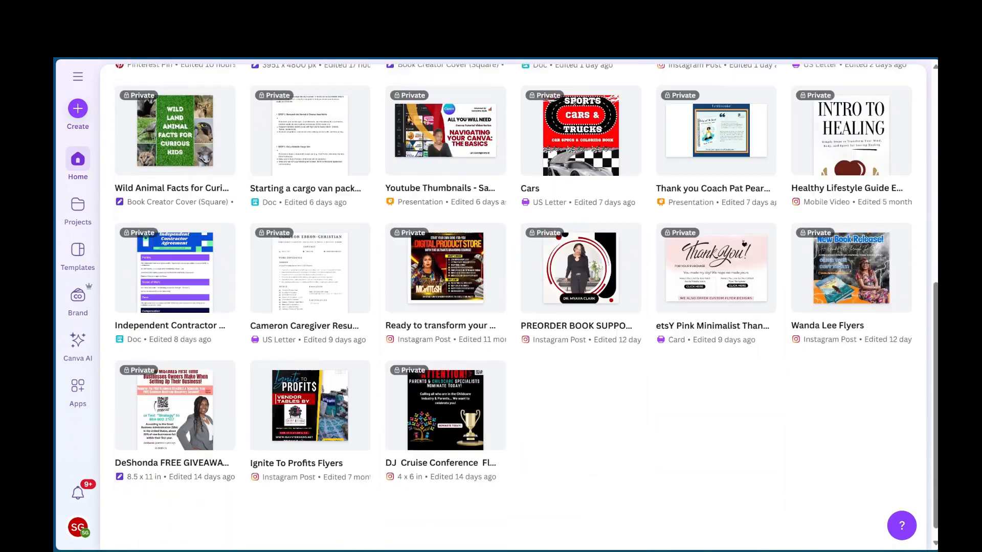
pyautogui.scroll(8, 381, 263)
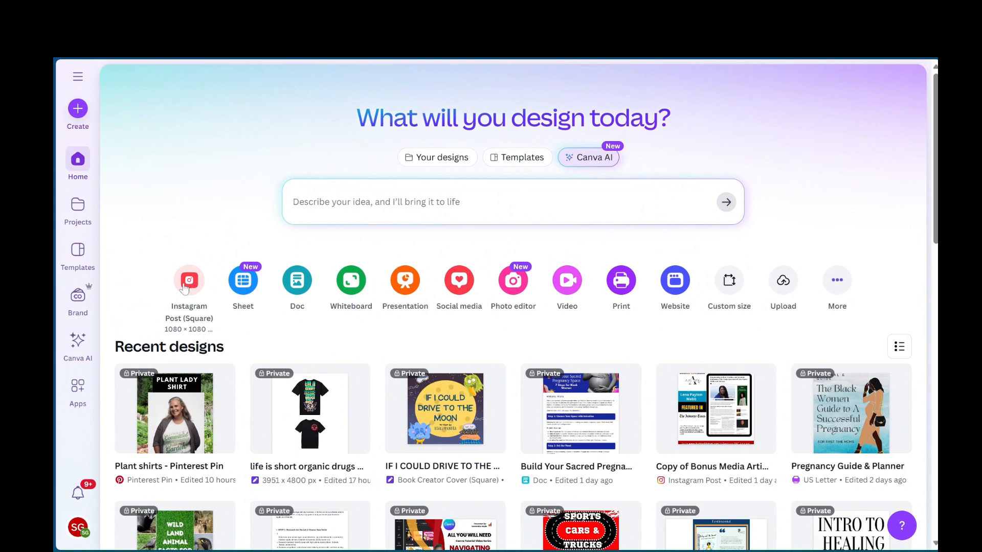
pyautogui.click(188, 283)
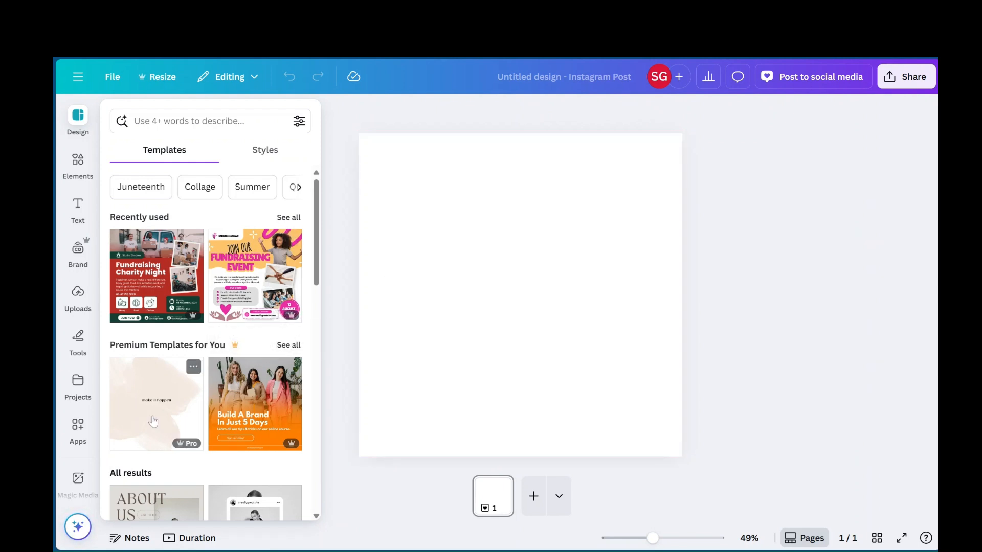
# Browse the suggested Instagram post templates, including the premium ones and all results, and return to the start of the list.
pyautogui.scroll(-3, 153, 421)
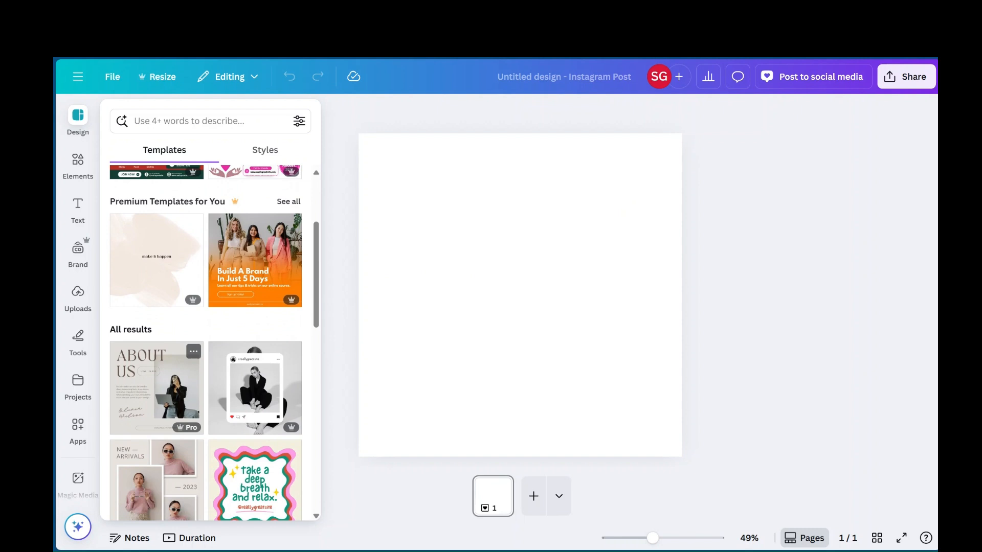
pyautogui.scroll(-7, 168, 390)
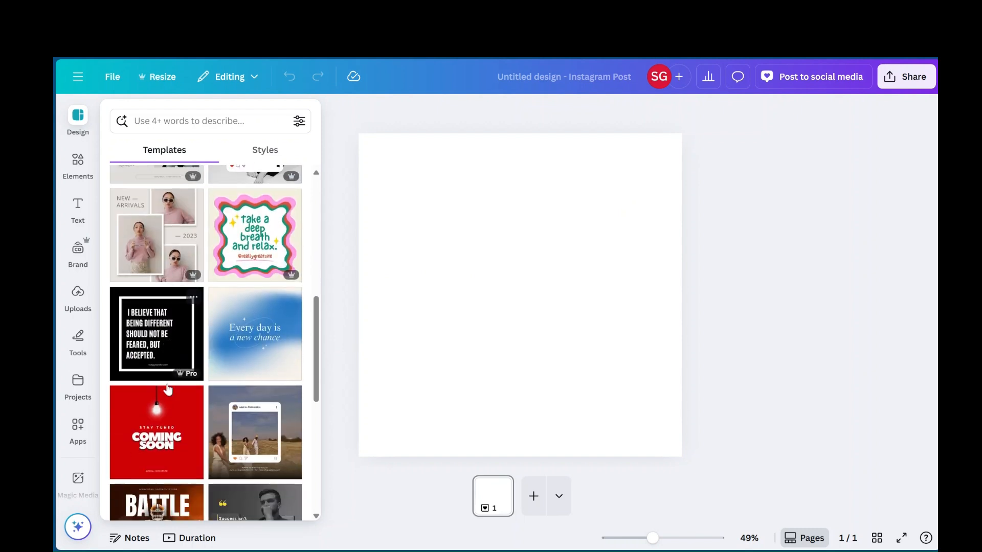
pyautogui.scroll(3, 168, 390)
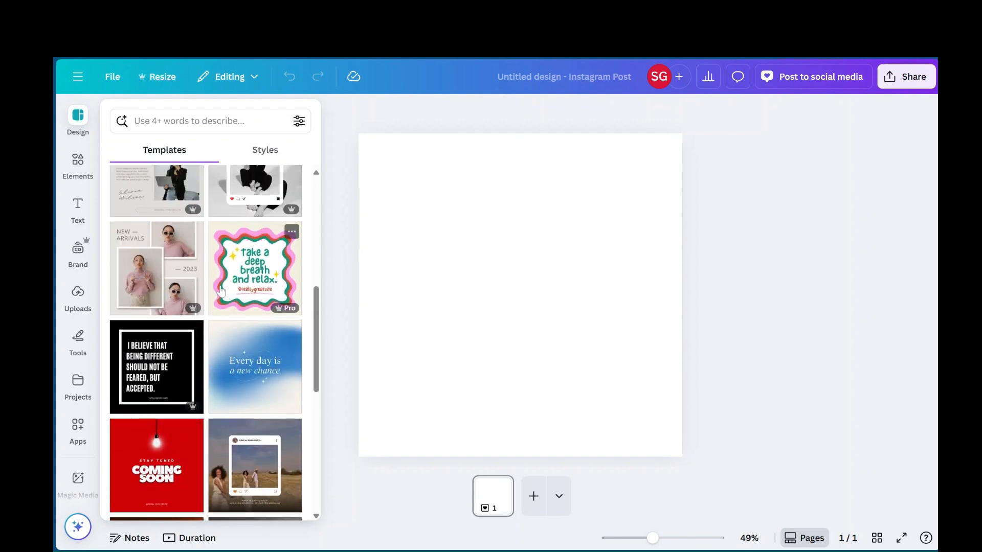
pyautogui.scroll(1, 221, 290)
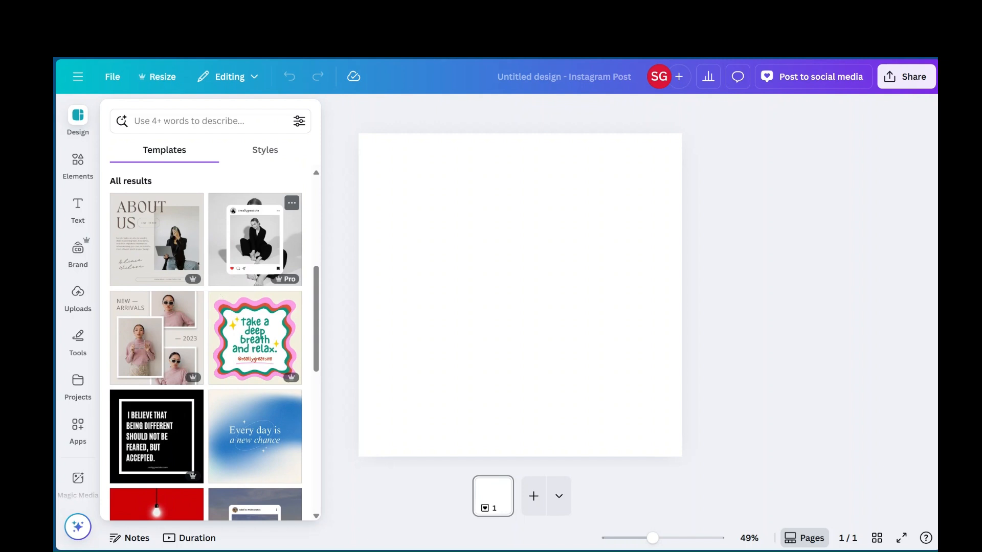
pyautogui.scroll(-6, 206, 343)
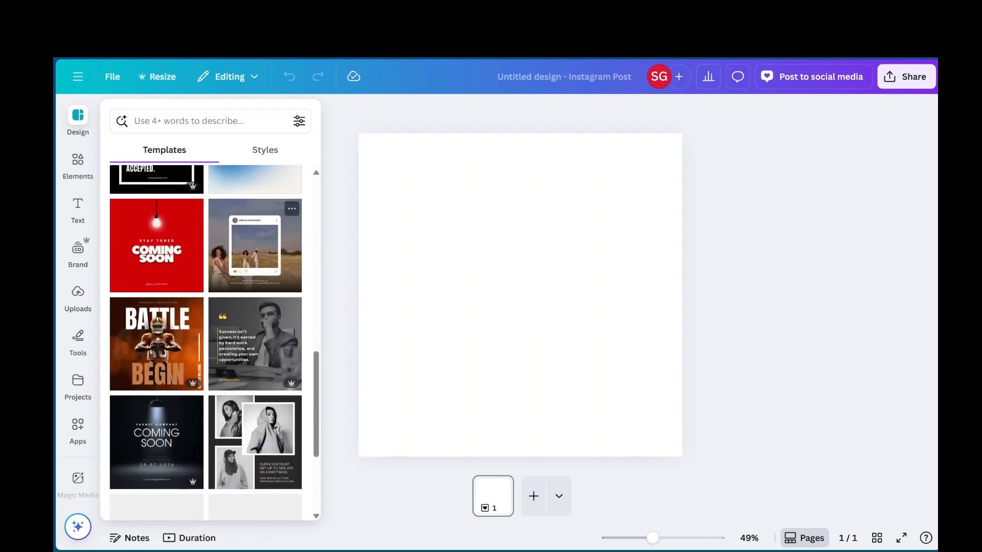
pyautogui.scroll(-4, 256, 255)
pyautogui.scroll(-14, 206, 342)
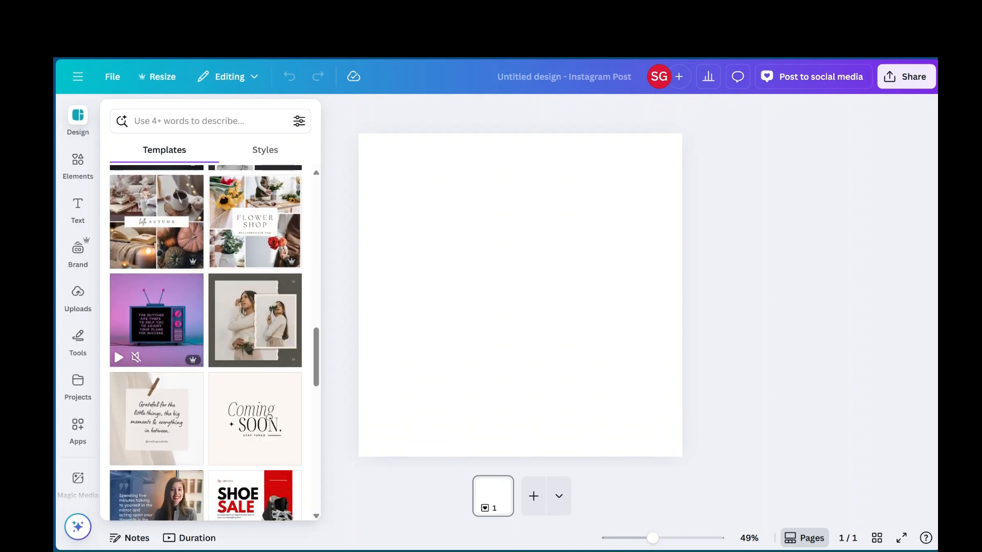
pyautogui.scroll(-2, 213, 338)
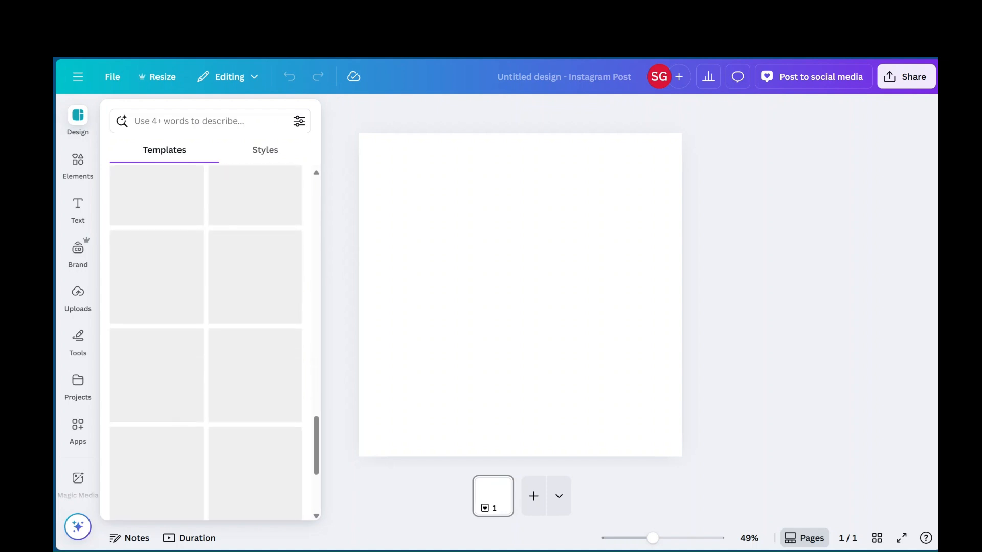
pyautogui.scroll(-12, 213, 338)
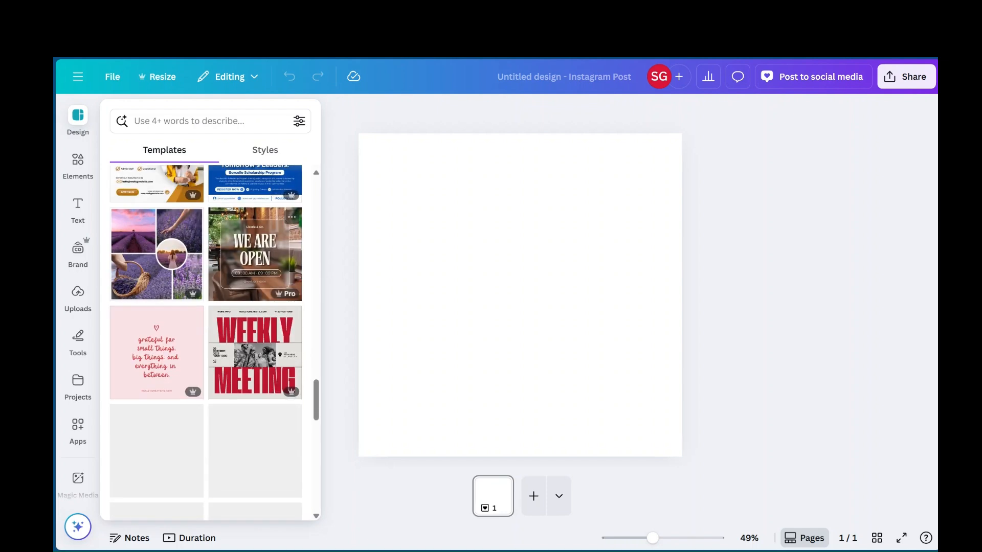
pyautogui.scroll(2, 254, 327)
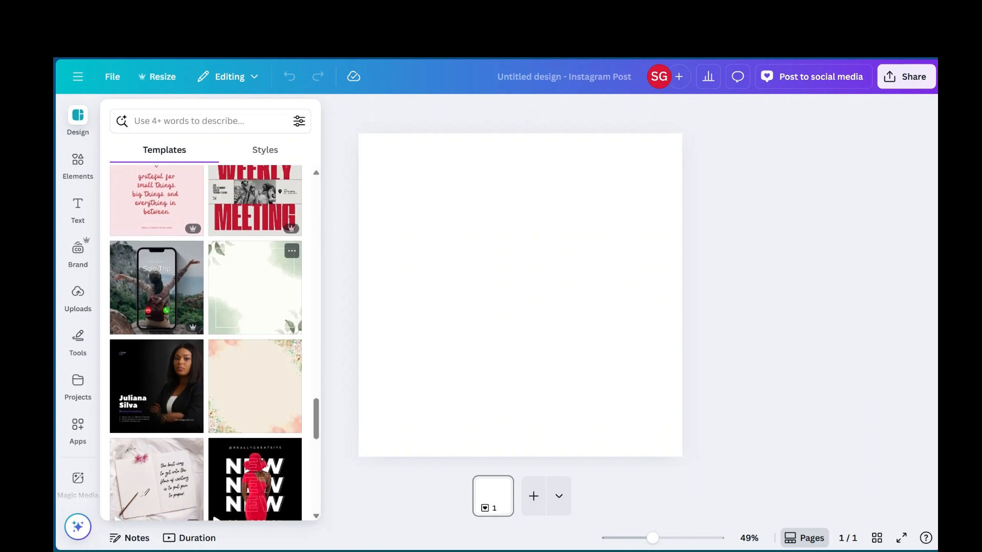
pyautogui.scroll(10, 203, 266)
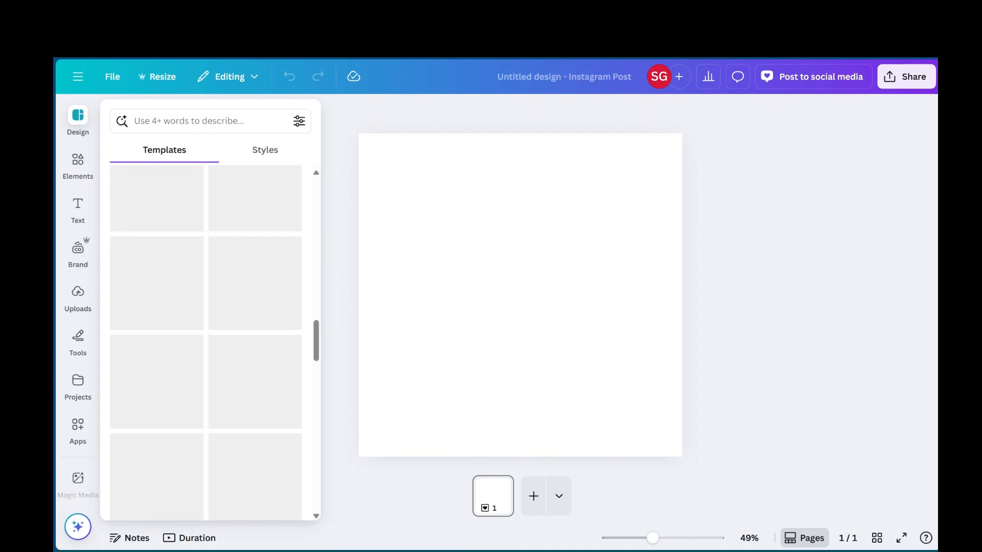
pyautogui.scroll(8, 203, 266)
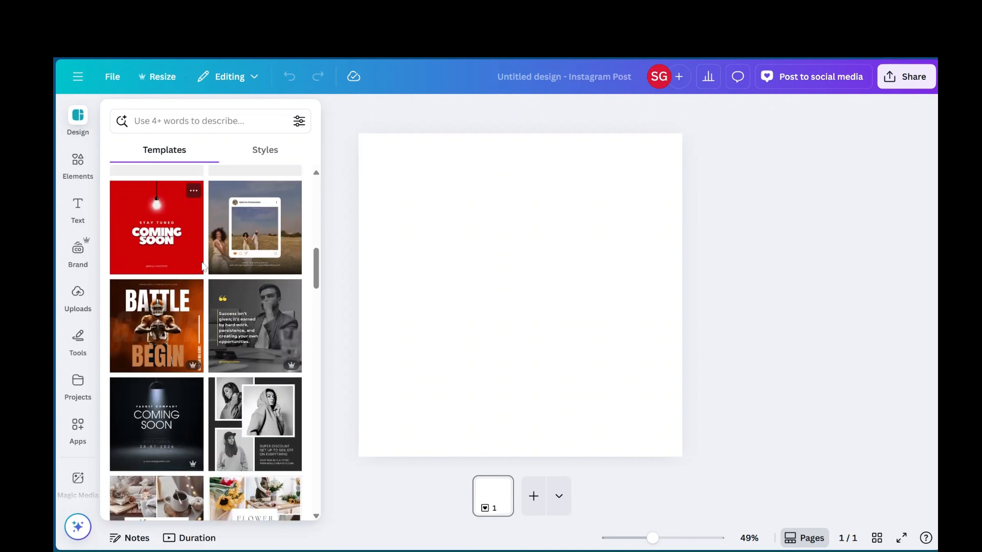
pyautogui.scroll(3, 203, 265)
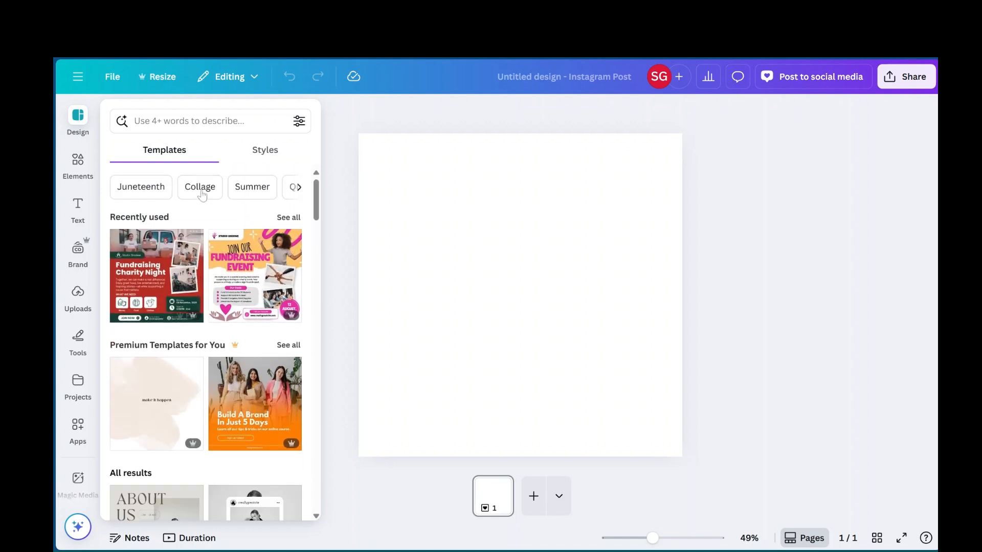
# Search the templates for "flower" and apply the Cream Illustrated Flower Shop Instagram Post template to the blank page.
pyautogui.click(203, 121)
pyautogui.write('flower')
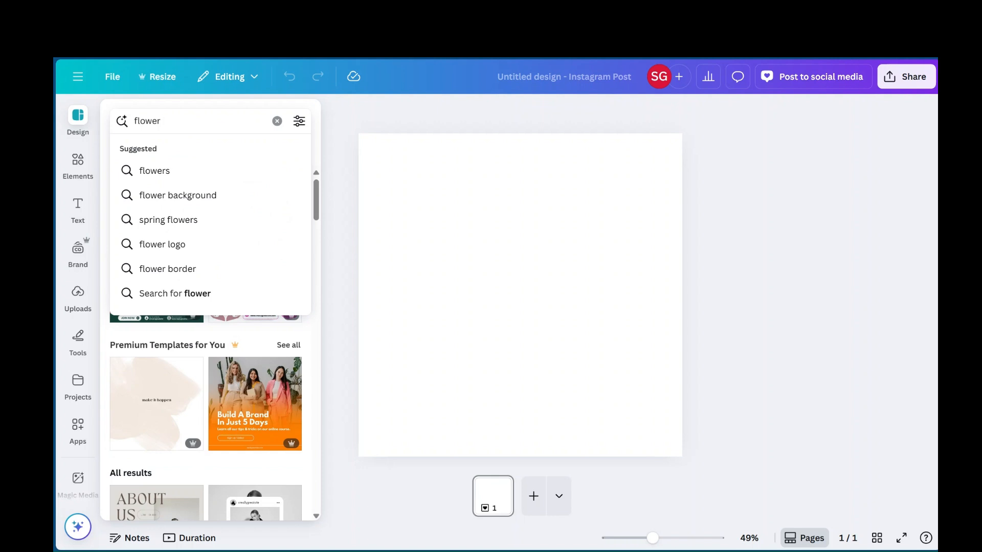
pyautogui.press('Return')
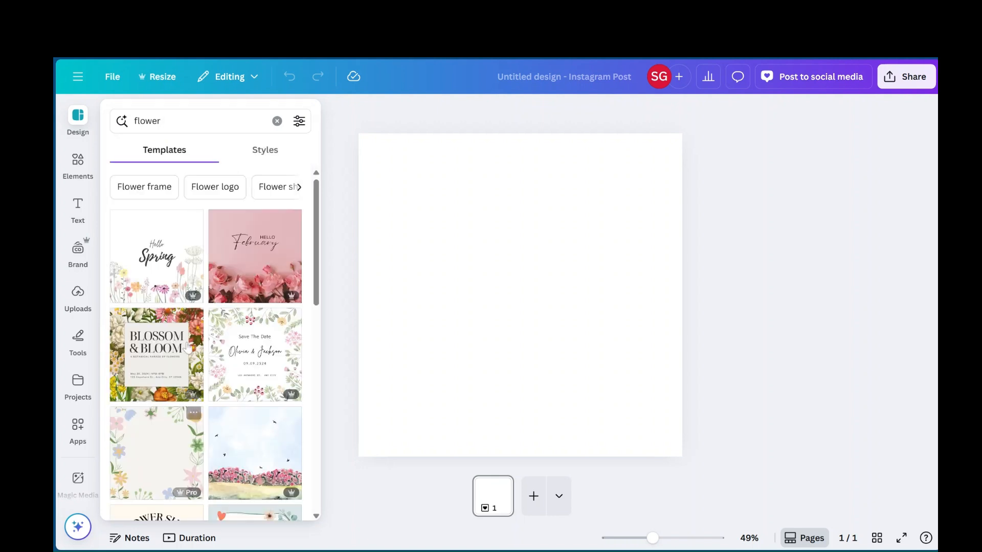
pyautogui.scroll(-4, 193, 390)
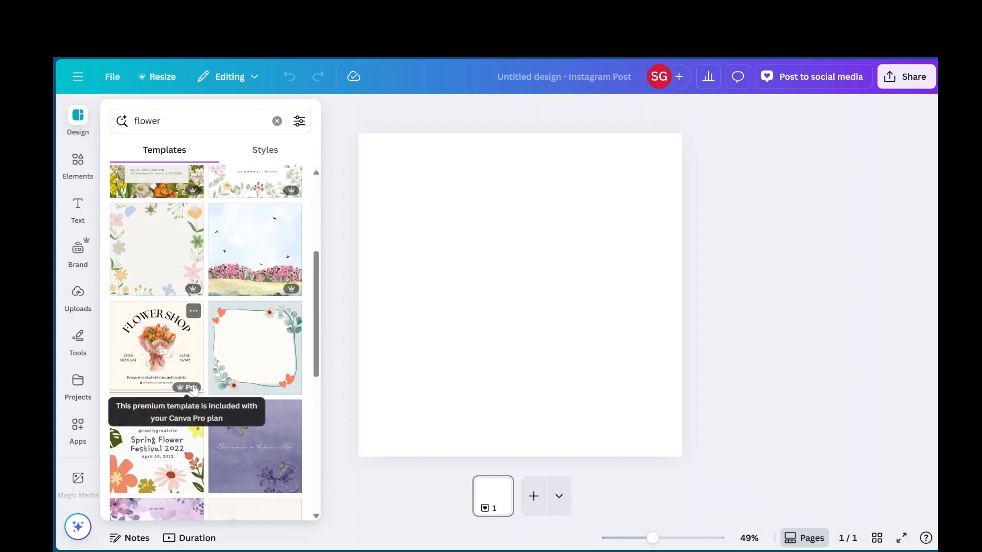
pyautogui.scroll(-1, 185, 389)
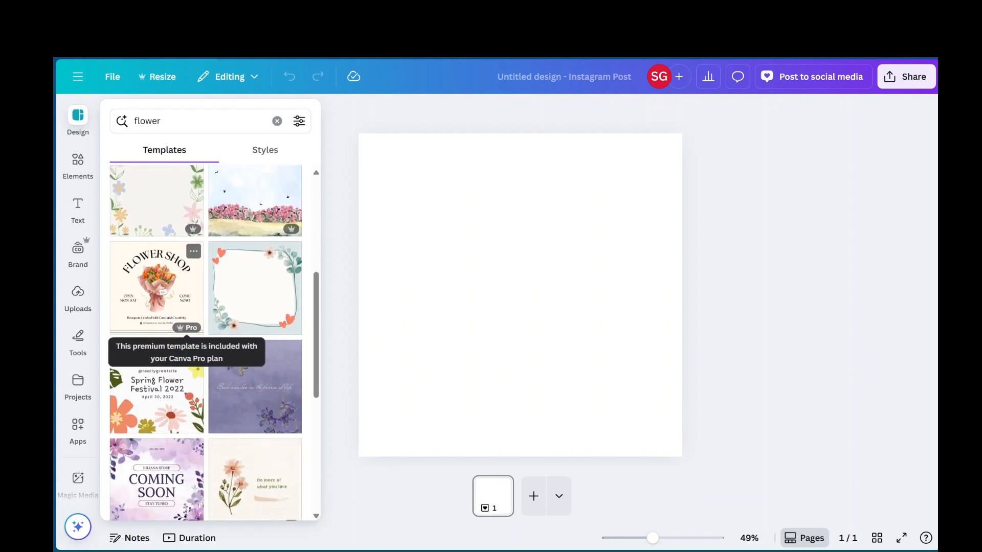
pyautogui.click(151, 279)
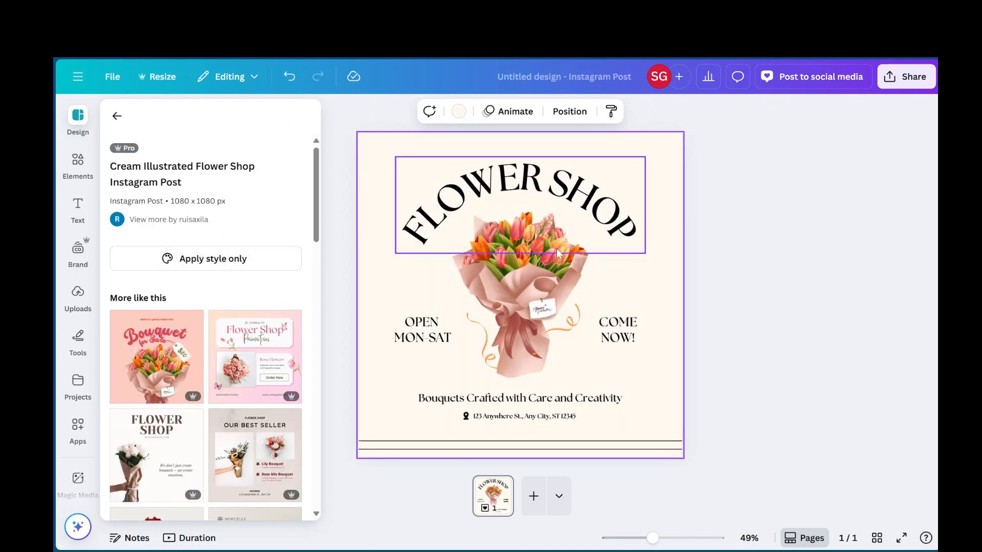
# Enlarge the curved FLOWER SHOP heading to a font size of about 99.5 and move it slightly down.
pyautogui.click(520, 287)
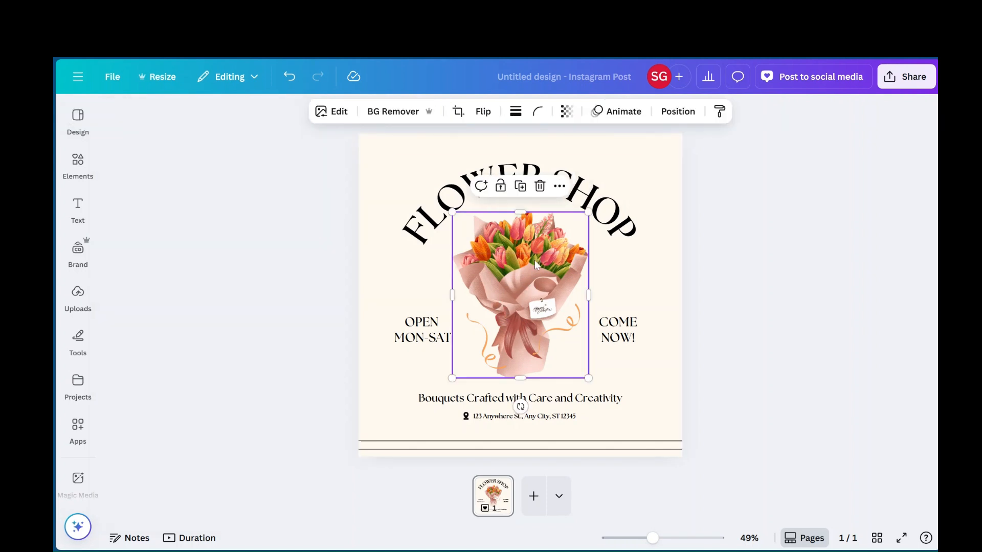
pyautogui.click(472, 183)
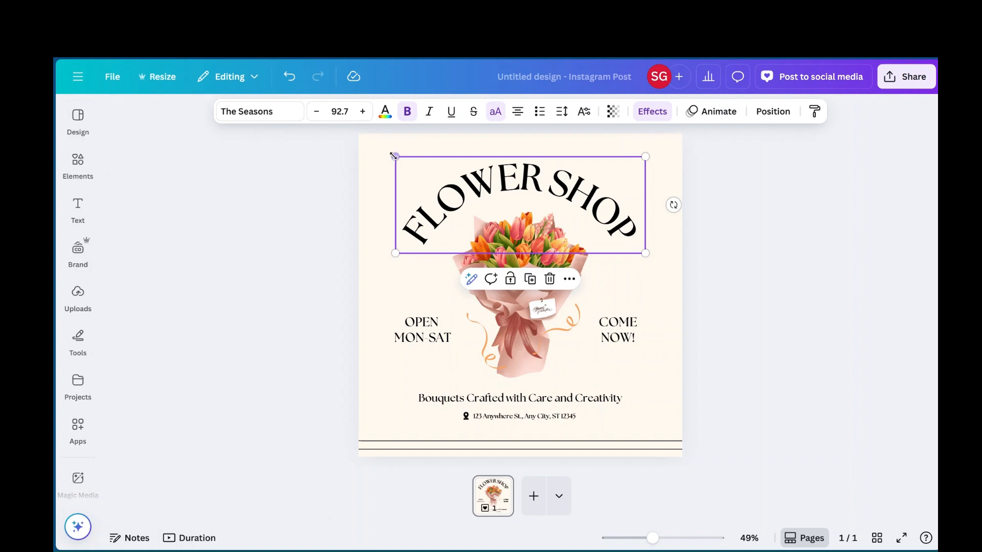
pyautogui.moveTo(387, 149); pyautogui.dragTo(378, 145)
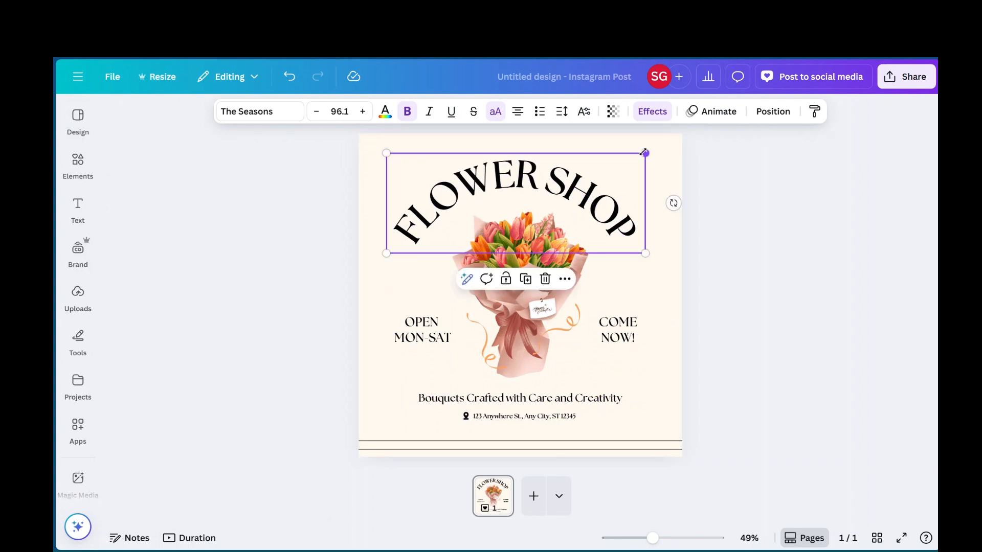
pyautogui.moveTo(645, 153)
pyautogui.mouseDown()
pyautogui.moveTo(668, 139)
pyautogui.moveTo(654, 149)
pyautogui.mouseUp()
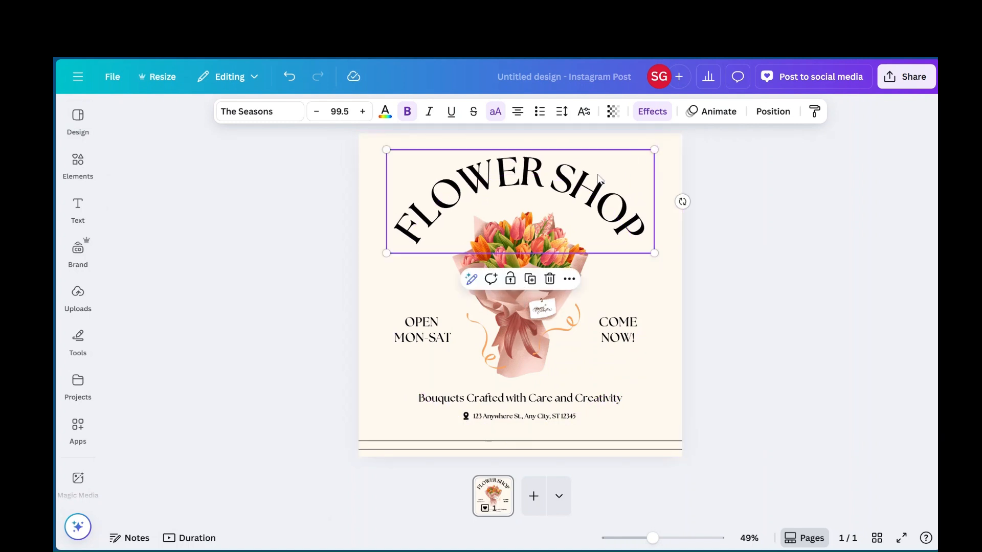
pyautogui.moveTo(592, 180); pyautogui.dragTo(591, 187)
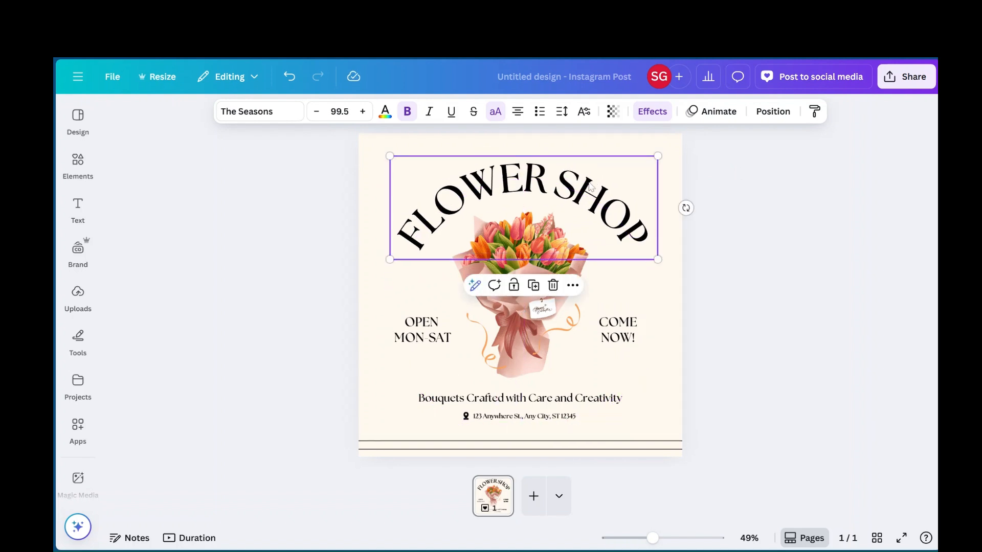
# Change the FLOWER SHOP heading's font to Brown Sugar and shift the heading slightly lower over the bouquet.
pyautogui.click(242, 116)
pyautogui.scroll(-2, 222, 302)
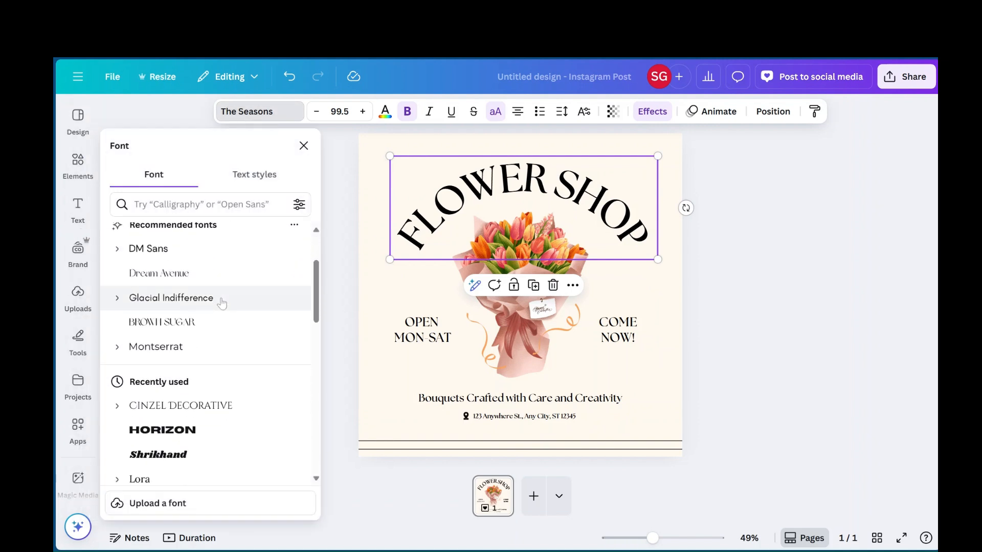
pyautogui.click(201, 331)
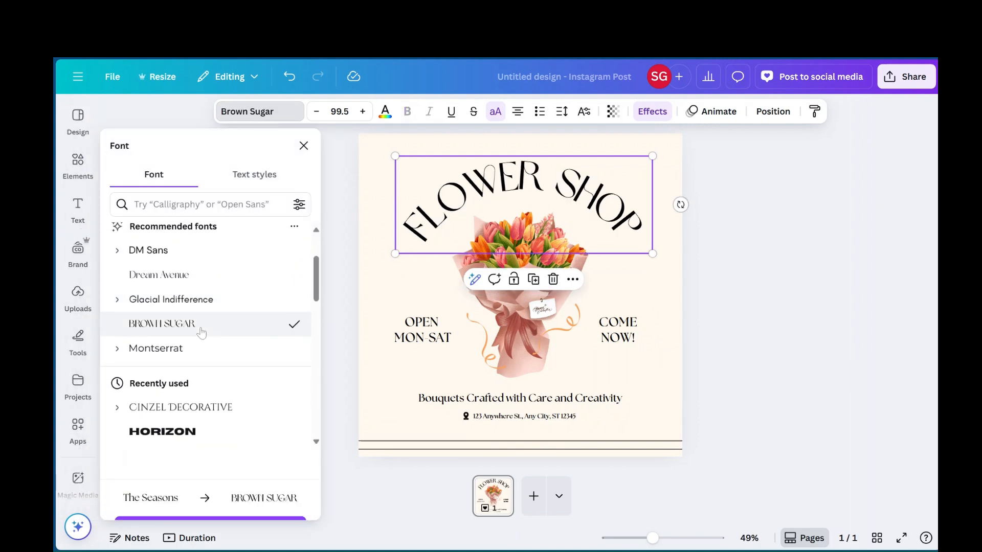
pyautogui.click(741, 224)
pyautogui.click(772, 167)
pyautogui.moveTo(544, 177); pyautogui.dragTo(540, 188)
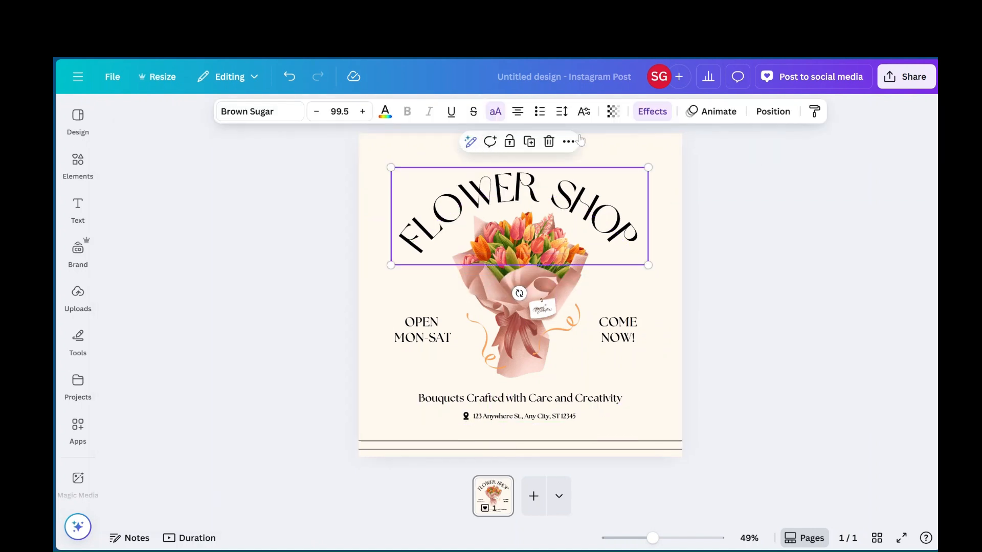
# Duplicate the FLOWER SHOP heading and delete the copy.
pyautogui.click(530, 143)
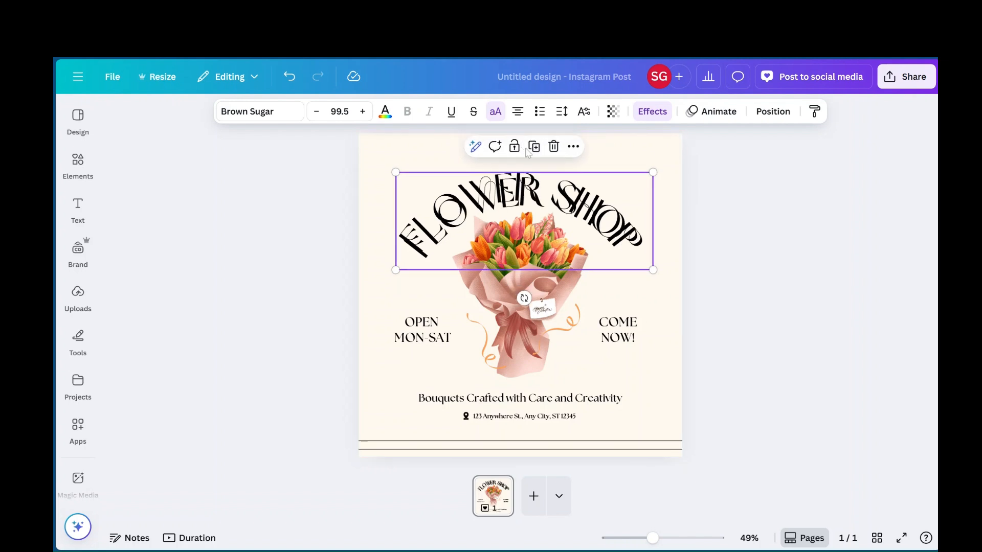
pyautogui.click(553, 148)
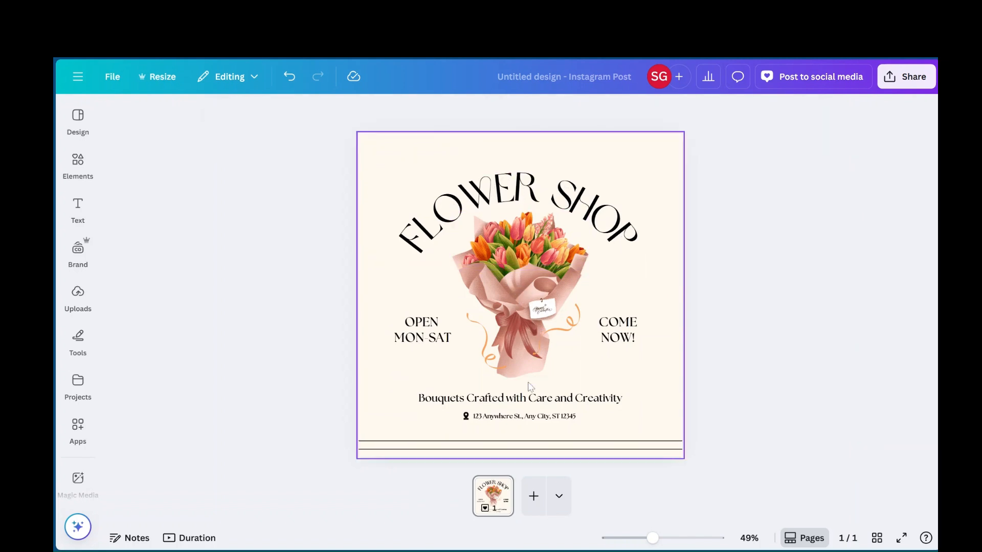
# Duplicate the "Bouquets Crafted with Care and Creativity" tagline and move the copy above the FLOWER SHOP heading.
pyautogui.click(521, 398)
pyautogui.click(530, 367)
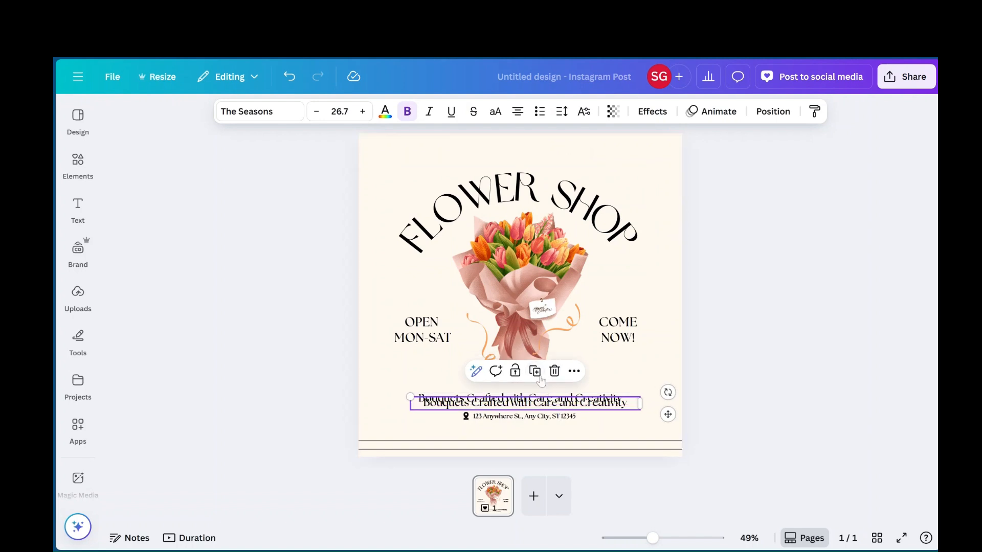
pyautogui.moveTo(552, 403); pyautogui.dragTo(547, 153)
# Replace the copied tagline's text with the shop owner's first name in the possessive form.
pyautogui.doubleClick(548, 157)
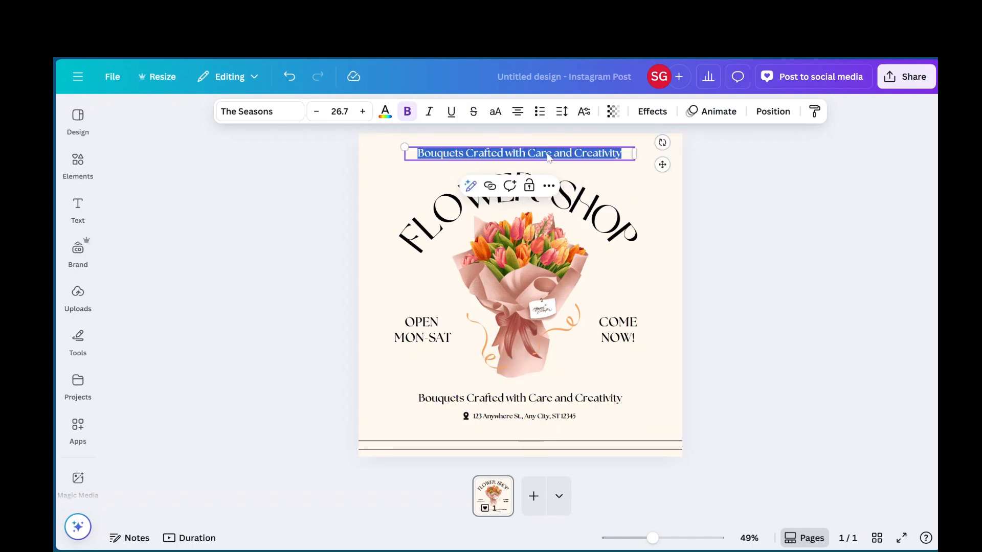
pyautogui.press('BackSpace')
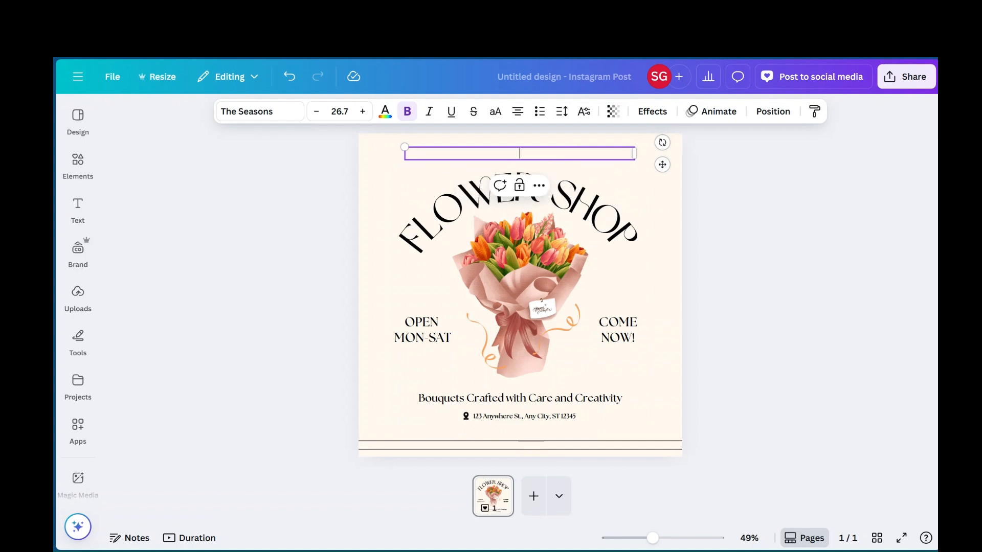
pyautogui.write('Sierra’s')
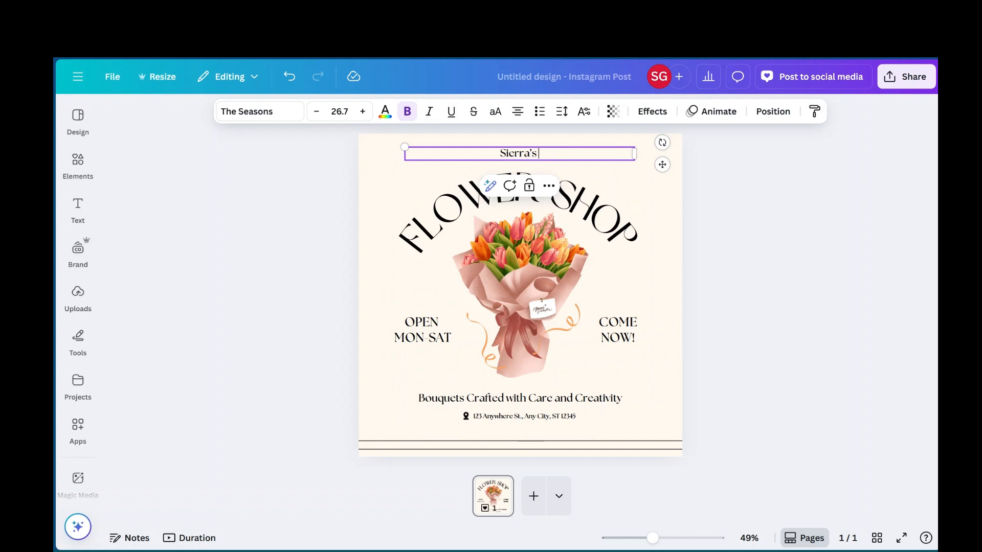
# Increase the owner's name text to font size 49.7 and move it slightly up toward the page's upper edge.
pyautogui.hotkey('ctrl', 'a')
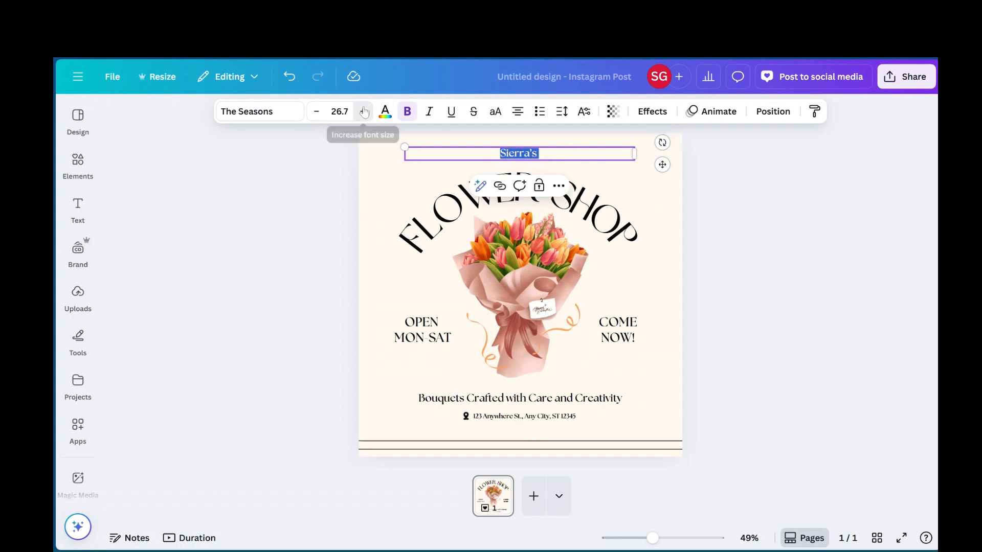
pyautogui.click(364, 111)
pyautogui.click(364, 112)
pyautogui.click(364, 112)
pyautogui.click(364, 112)
pyautogui.click(364, 111)
pyautogui.click(364, 112)
pyautogui.click(364, 112)
pyautogui.click(364, 112)
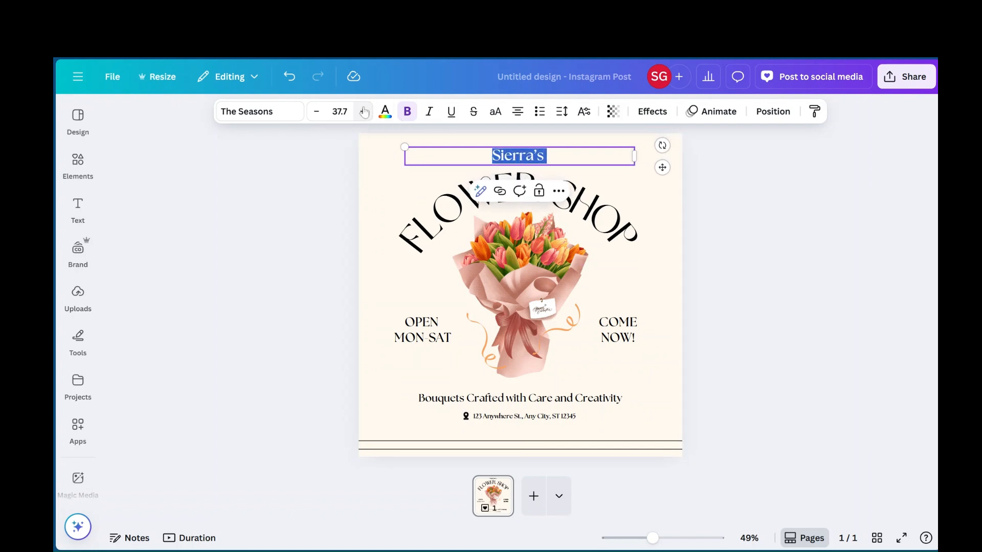
pyautogui.click(364, 112)
pyautogui.click(364, 112)
pyautogui.click(364, 112)
pyautogui.click(364, 111)
pyautogui.click(364, 112)
pyautogui.click(364, 111)
pyautogui.click(831, 163)
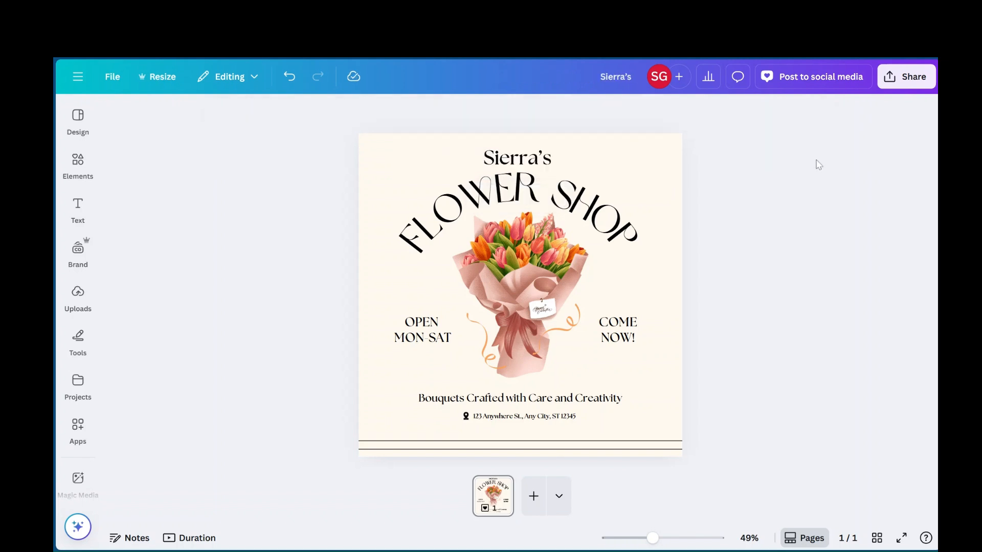
pyautogui.click(560, 153)
pyautogui.moveTo(561, 154); pyautogui.dragTo(556, 147)
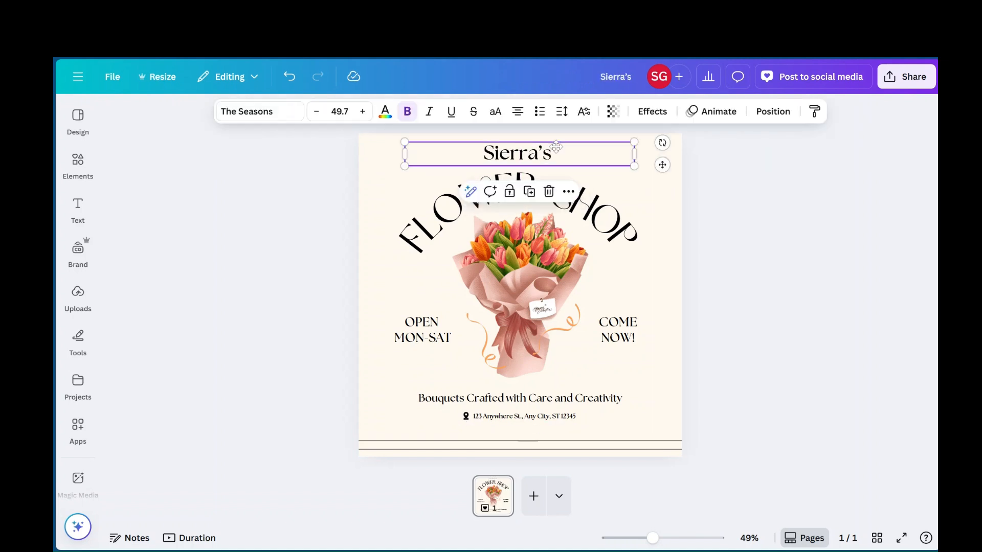
pyautogui.click(681, 200)
# Change the owner's name text color to the light orange from the document colors.
pyautogui.click(511, 154)
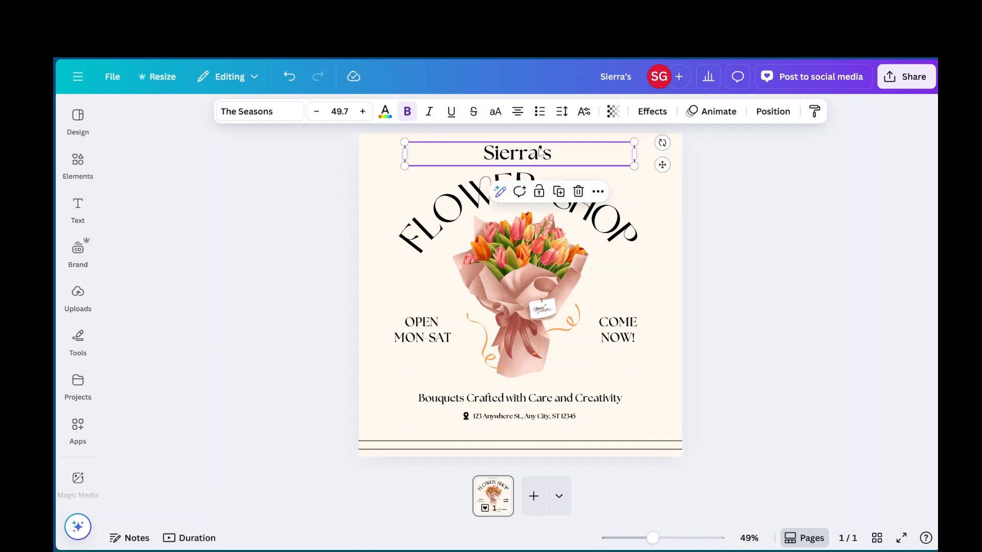
pyautogui.click(384, 112)
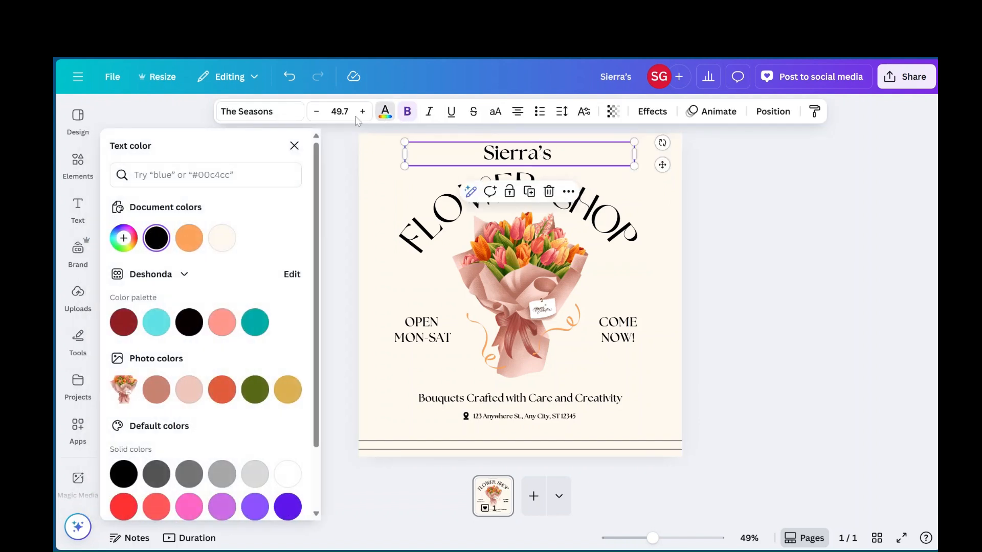
pyautogui.click(189, 238)
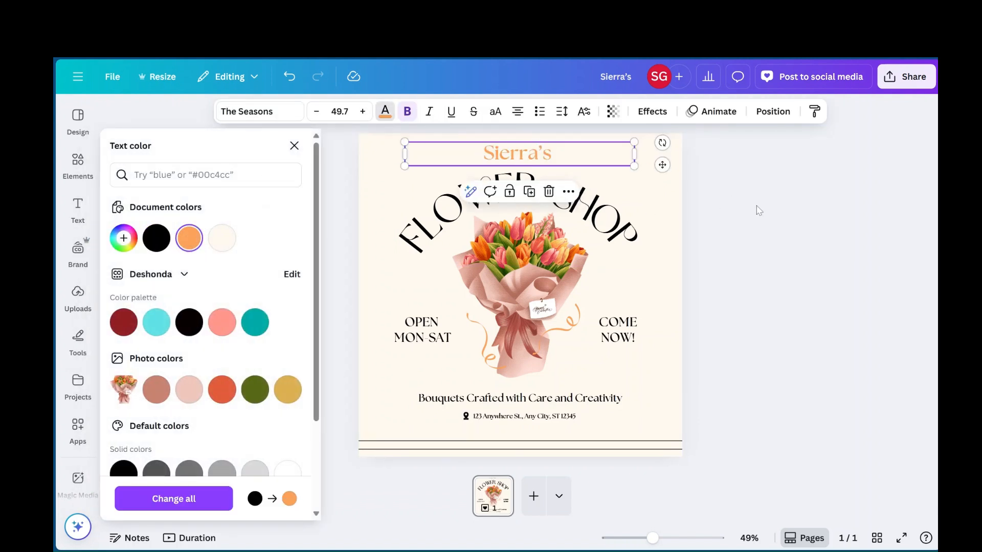
pyautogui.press('Escape')
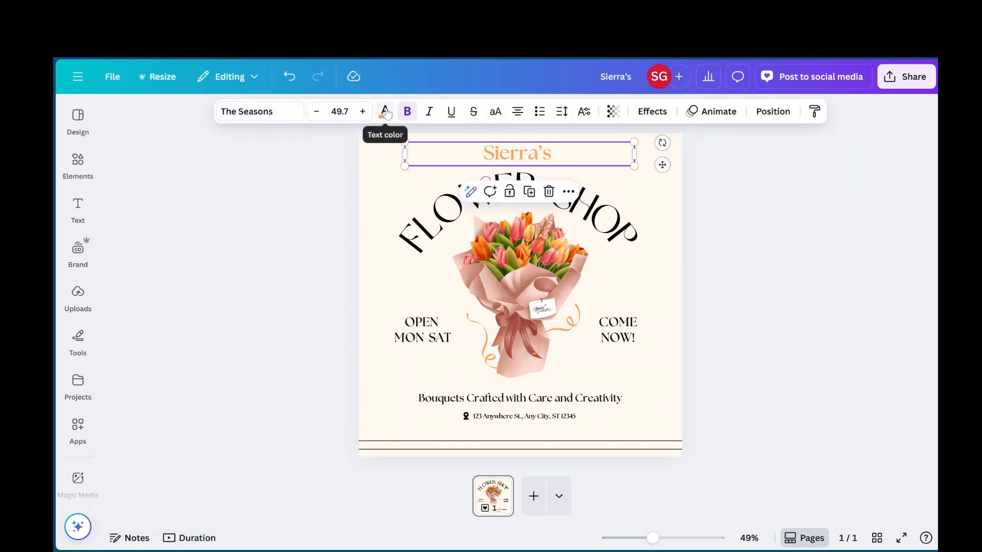
pyautogui.click(701, 163)
# Enlarge the owner's name text to a font size of about 56 and center it above the FLOWER SHOP heading.
pyautogui.click(494, 156)
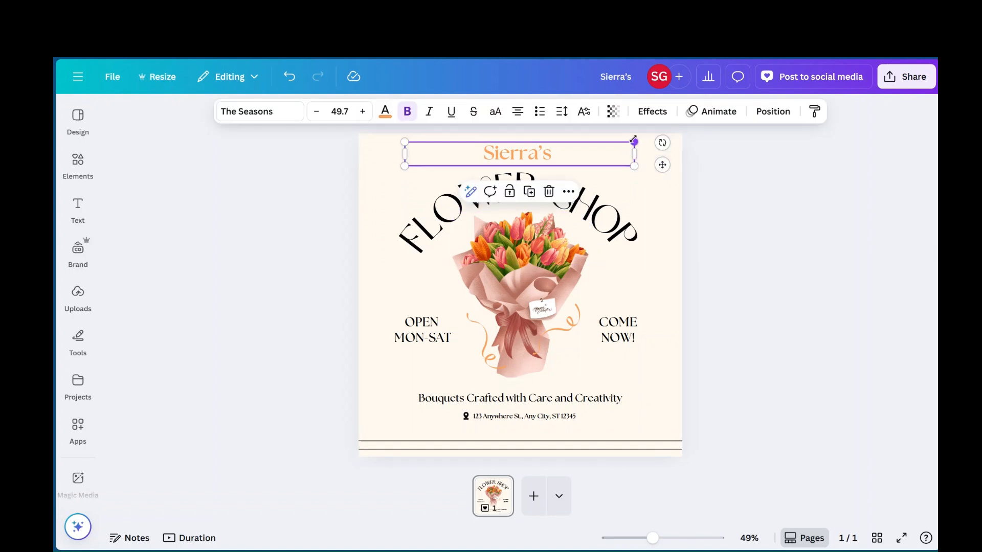
pyautogui.moveTo(634, 142); pyautogui.dragTo(654, 139)
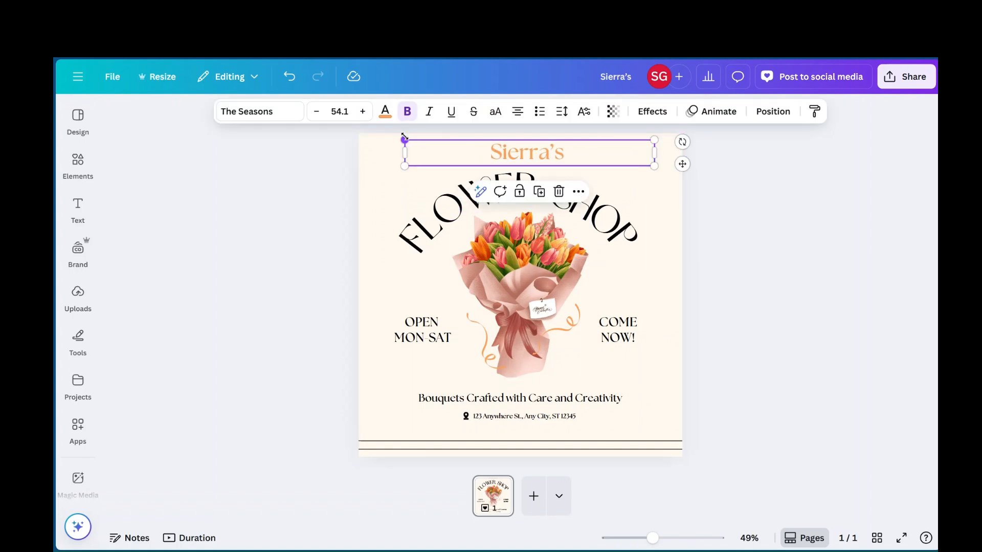
pyautogui.moveTo(403, 138); pyautogui.dragTo(397, 137)
pyautogui.click(764, 196)
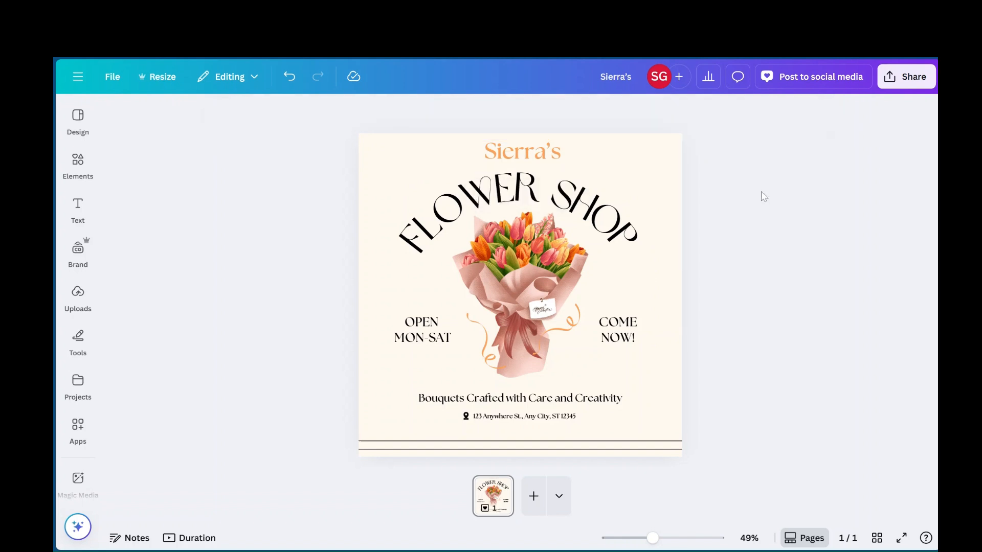
pyautogui.click(560, 151)
pyautogui.moveTo(560, 150); pyautogui.dragTo(557, 153)
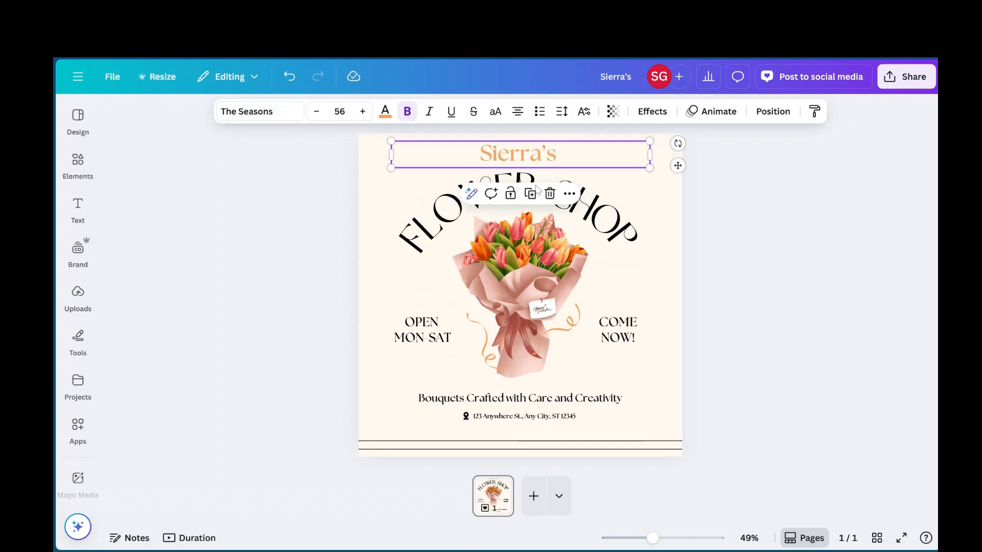
# Examine the editable text blocks for the opening days, COME NOW!, the tagline and the address line.
pyautogui.click(421, 343)
pyautogui.click(435, 343)
pyautogui.click(451, 338)
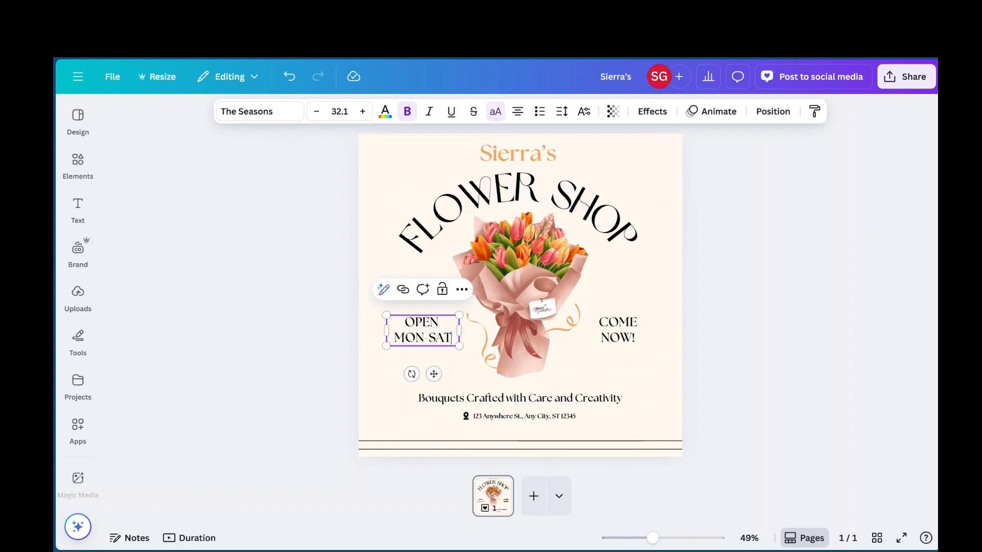
pyautogui.click(638, 342)
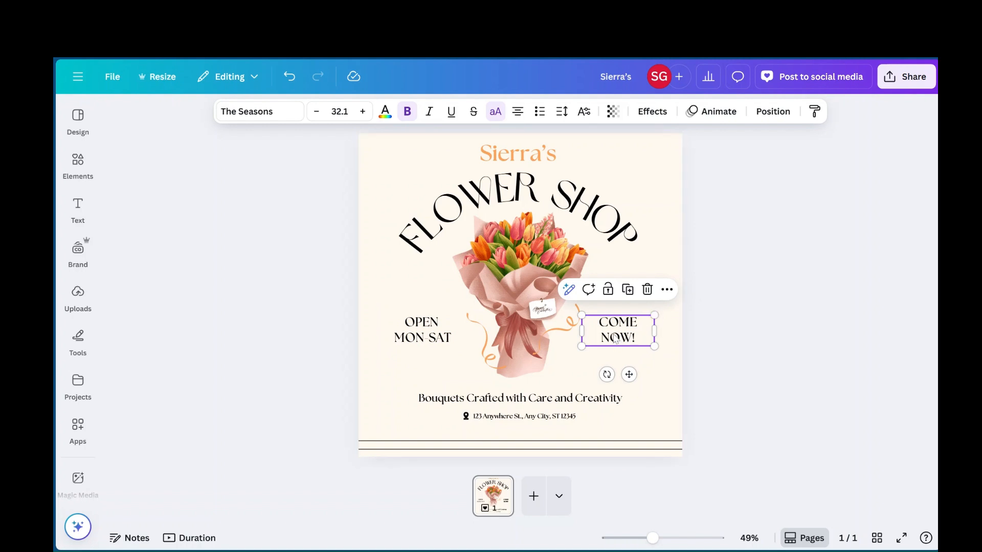
pyautogui.click(618, 328)
pyautogui.click(638, 324)
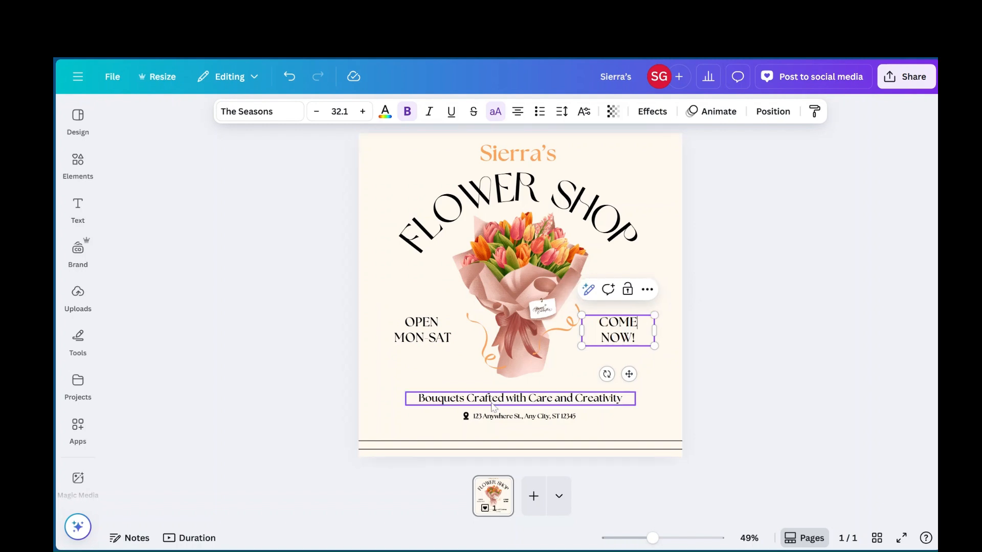
pyautogui.click(486, 405)
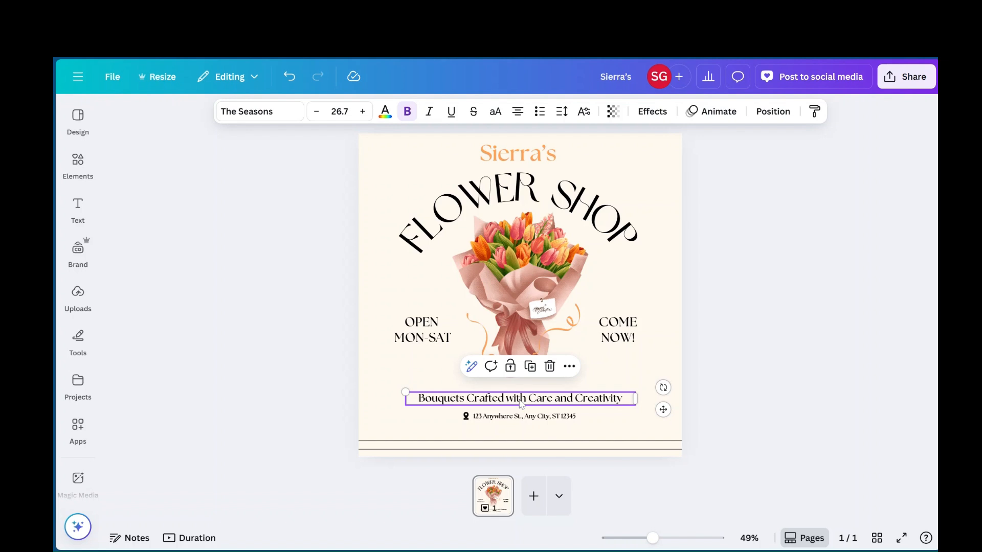
pyautogui.click(519, 417)
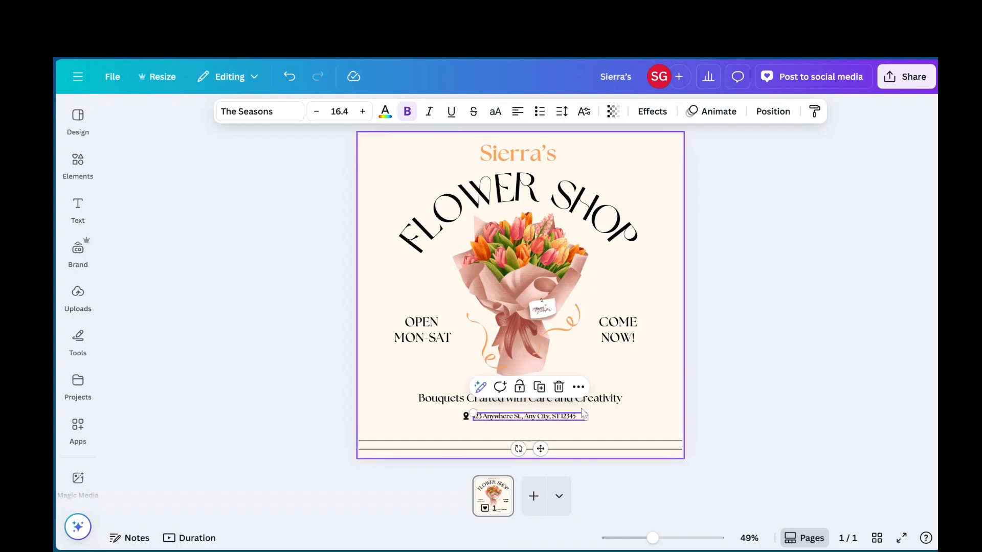
pyautogui.click(815, 312)
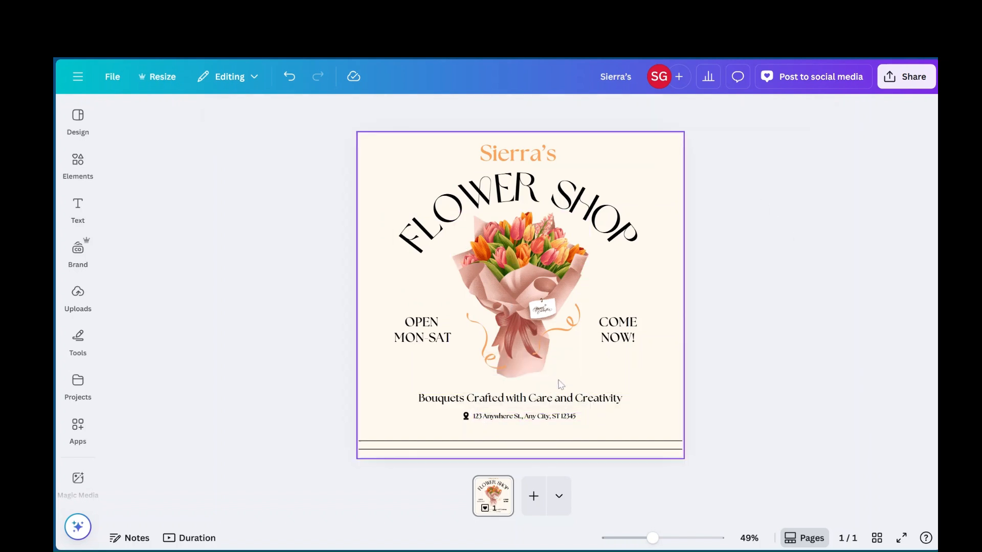
# Search the design elements for "flower bouquet".
pyautogui.click(78, 210)
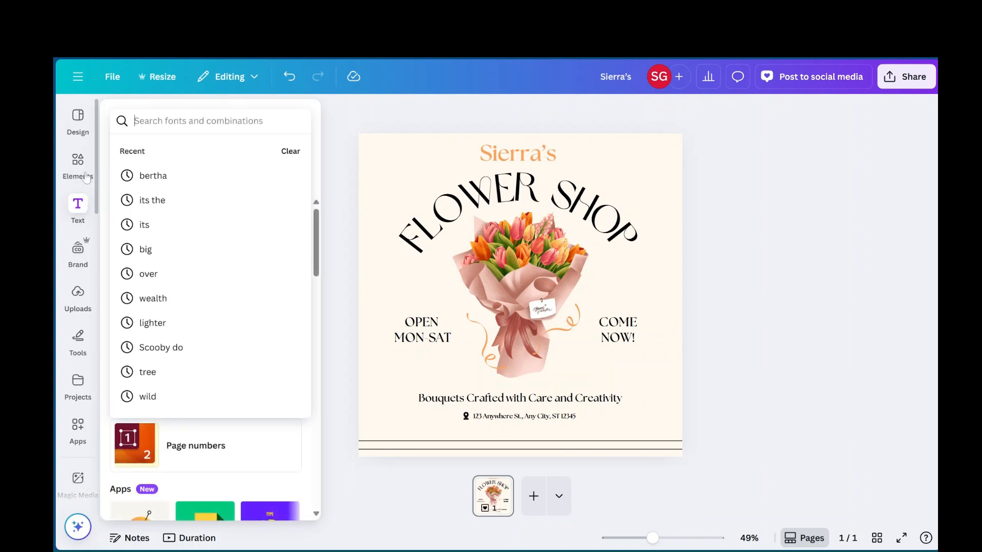
pyautogui.click(70, 171)
pyautogui.click(168, 116)
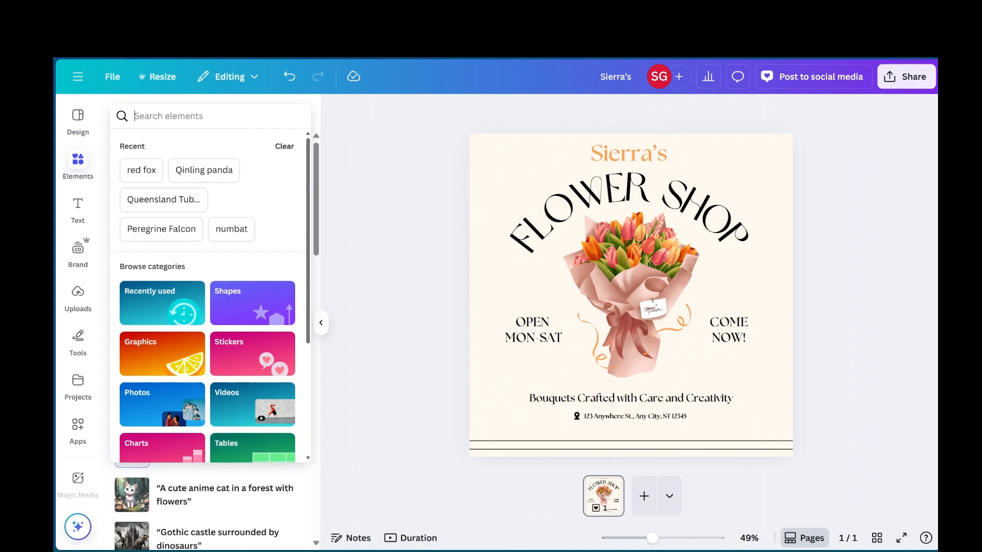
pyautogui.write('flower')
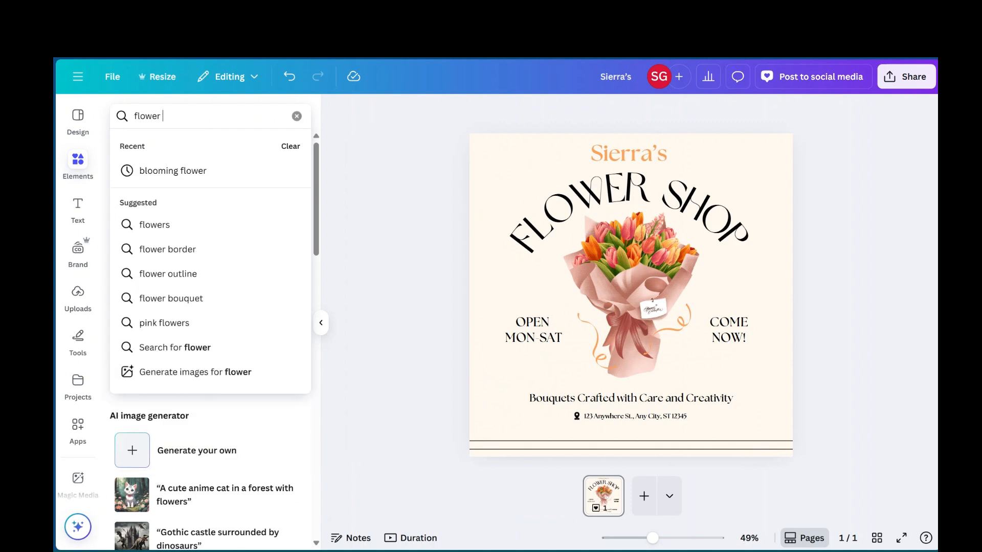
pyautogui.write(' bou')
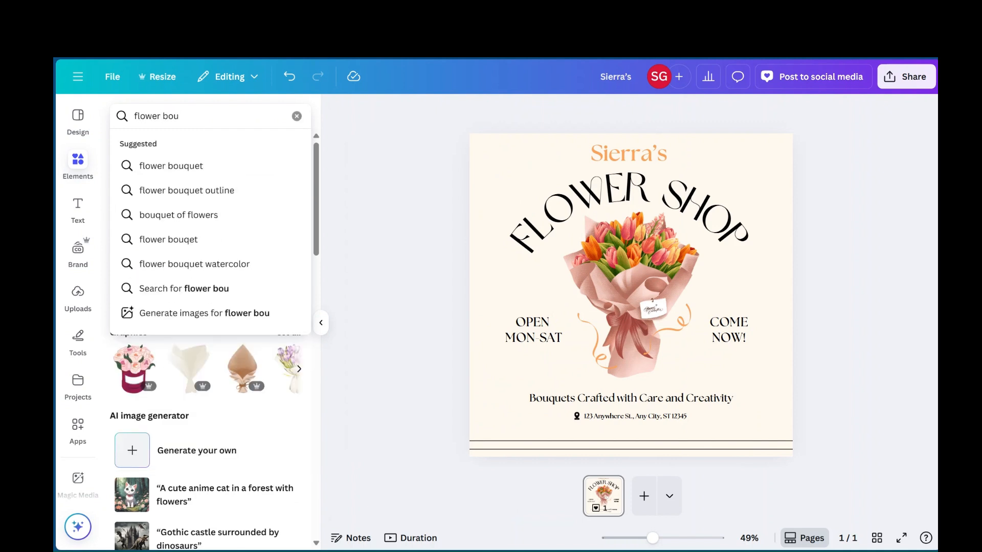
pyautogui.click(193, 166)
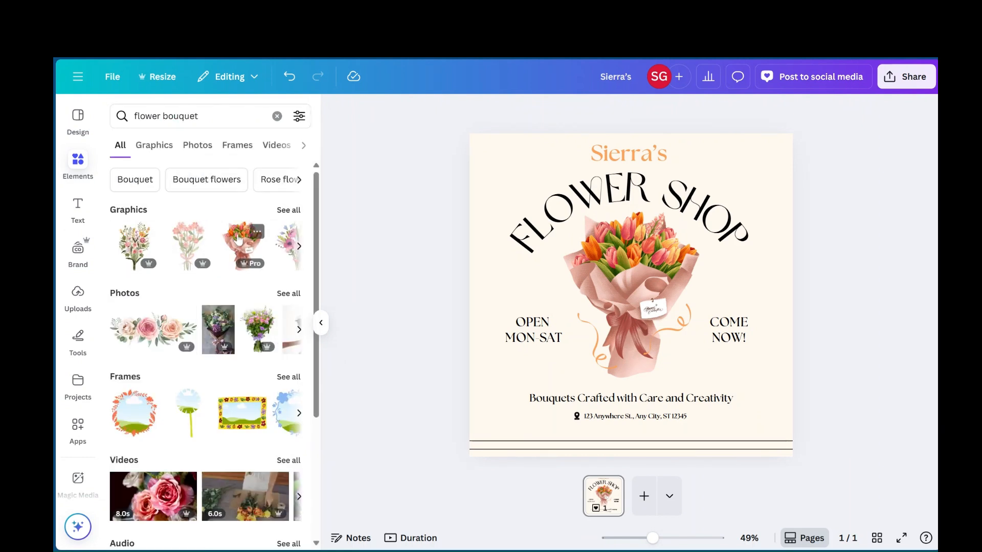
# Show all flower bouquet photos and add the pink gerbera bouquet with green foliage to the page.
pyautogui.click(288, 294)
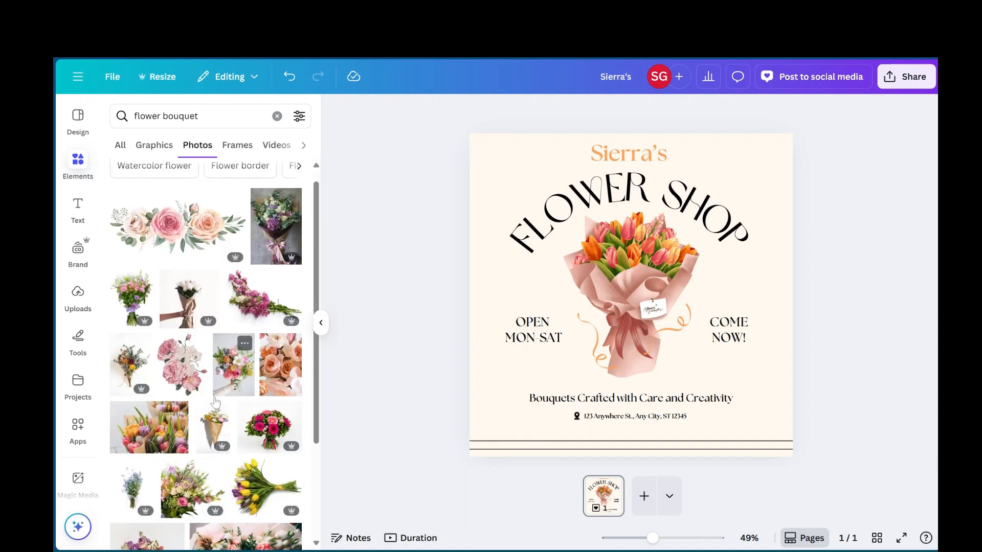
pyautogui.scroll(-3, 215, 403)
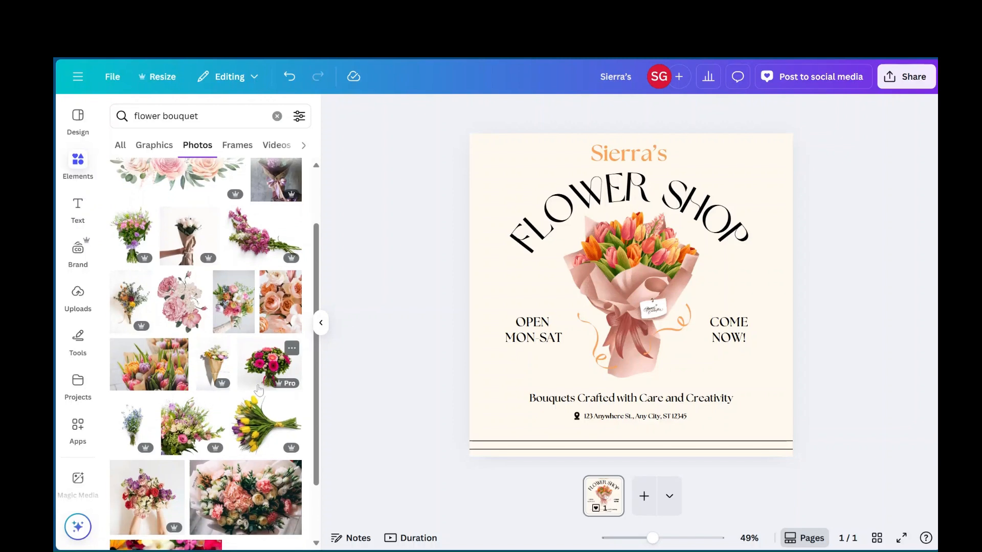
pyautogui.click(258, 368)
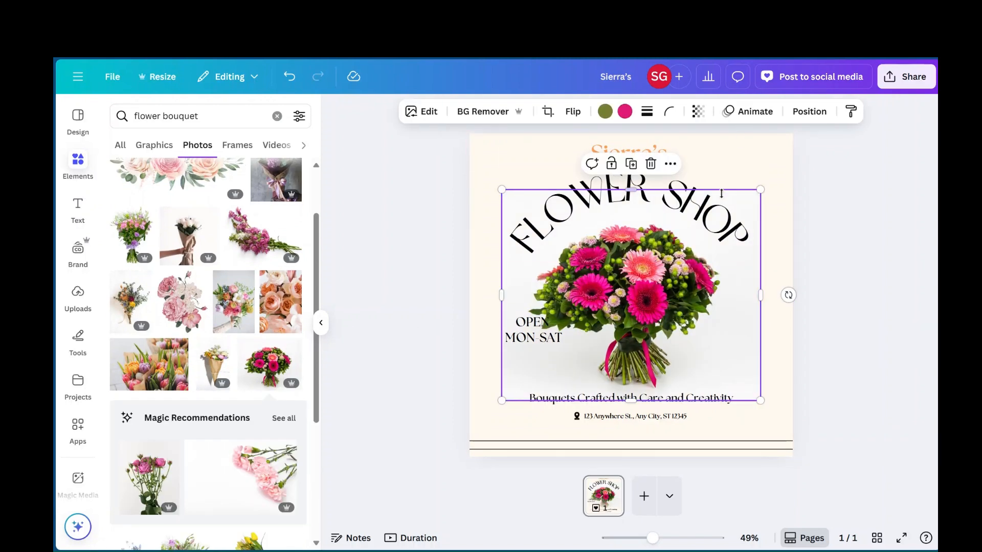
pyautogui.click(767, 164)
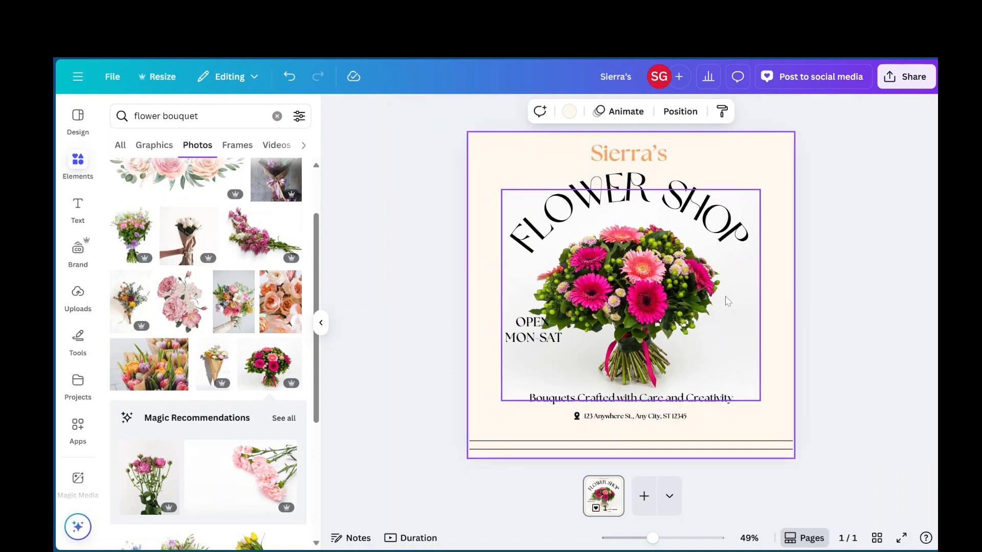
# Duplicate the page containing the pink bouquet photo.
pyautogui.click(616, 487)
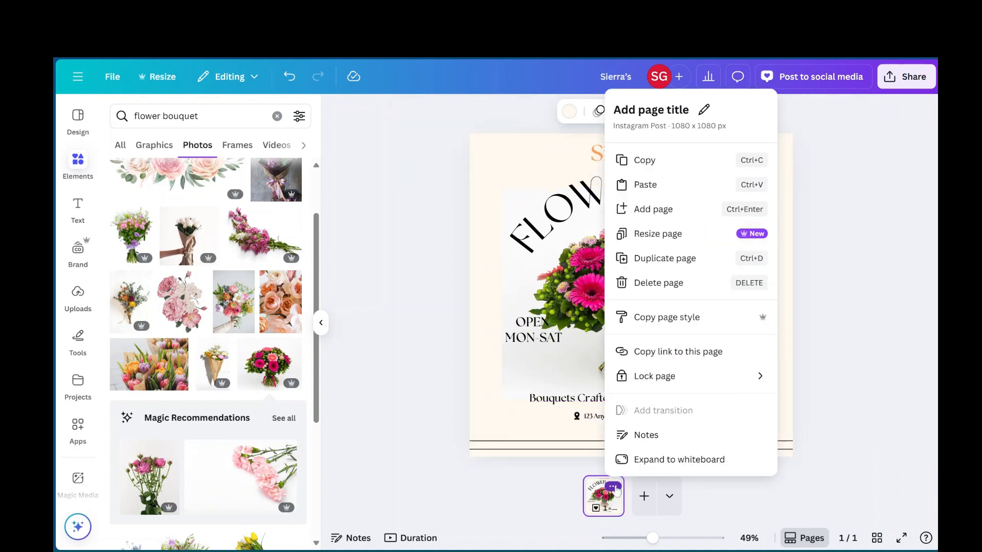
pyautogui.click(664, 259)
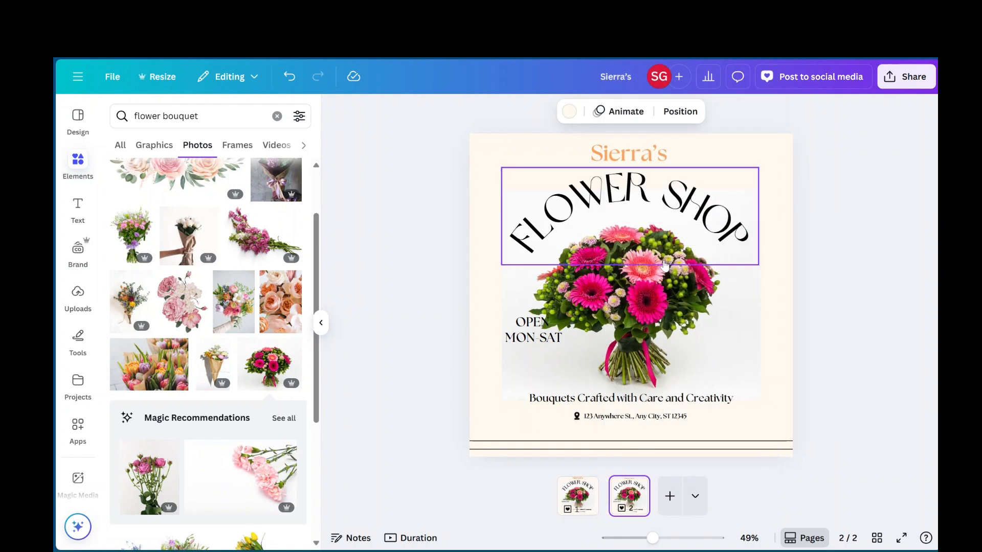
# Delete the pink gerbera bouquet photo from the first page.
pyautogui.click(577, 493)
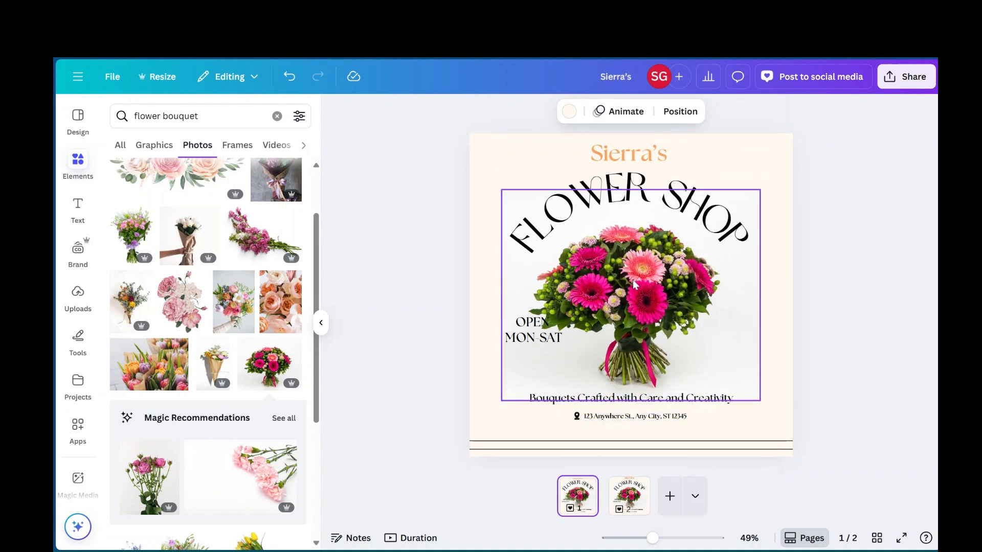
pyautogui.click(636, 284)
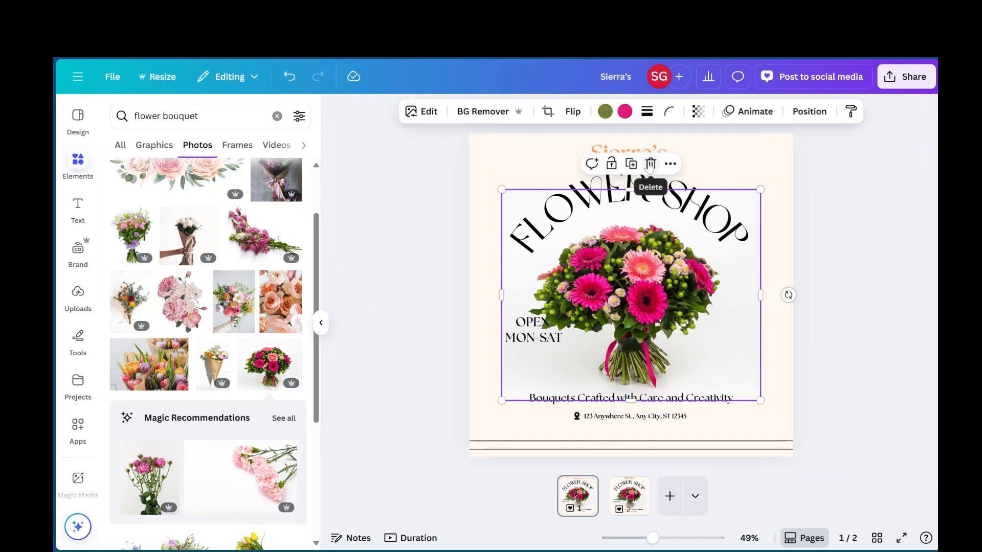
pyautogui.click(650, 164)
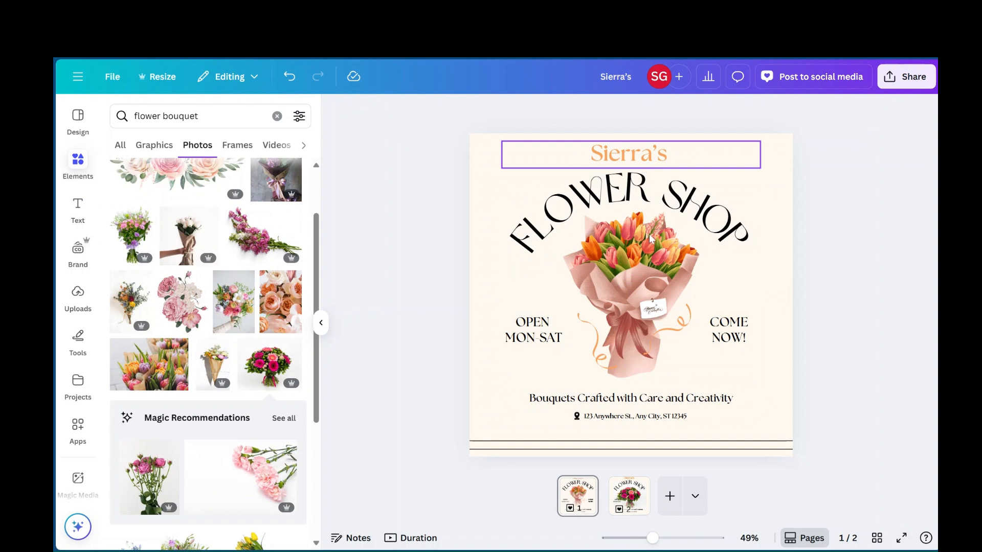
# On the second page, delete the tulip bouquet behind the pink gerbera photo and put the gerbera photo in its place.
pyautogui.click(629, 496)
pyautogui.click(634, 304)
pyautogui.moveTo(647, 298); pyautogui.dragTo(758, 281)
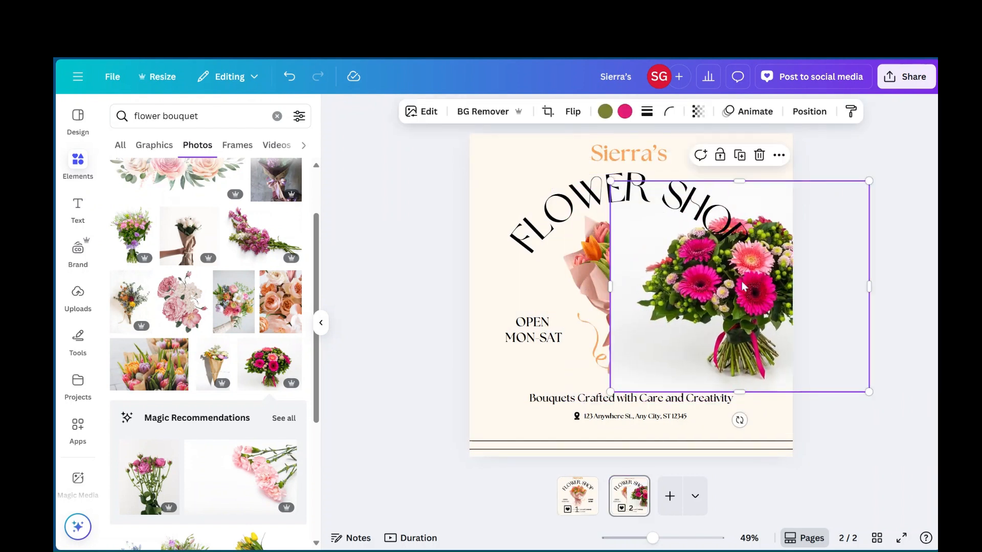
pyautogui.click(598, 261)
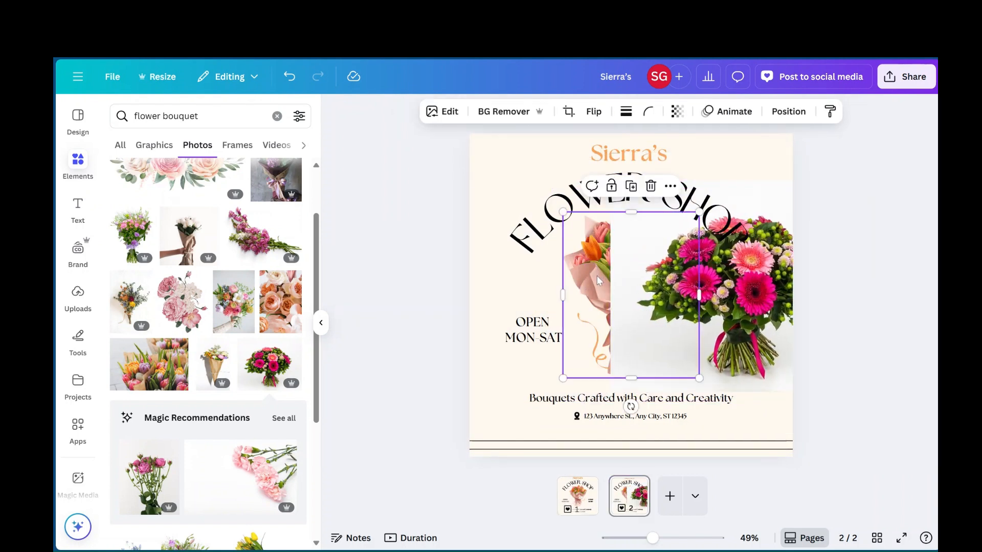
pyautogui.click(651, 186)
pyautogui.moveTo(722, 266); pyautogui.dragTo(629, 271)
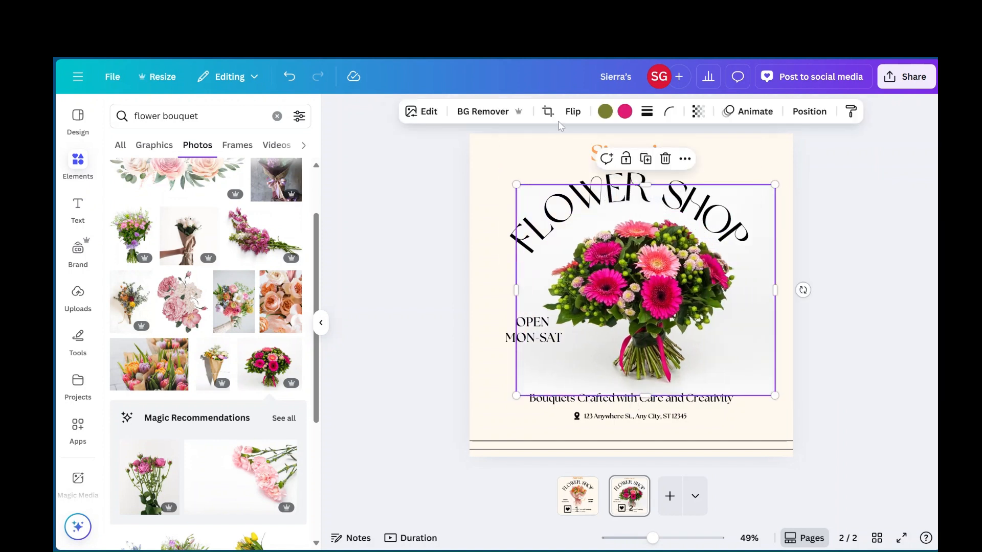
# Remove the gerbera photo's background and shrink the bouquet slightly, centring it below the arched FLOWER SHOP text.
pyautogui.click(483, 111)
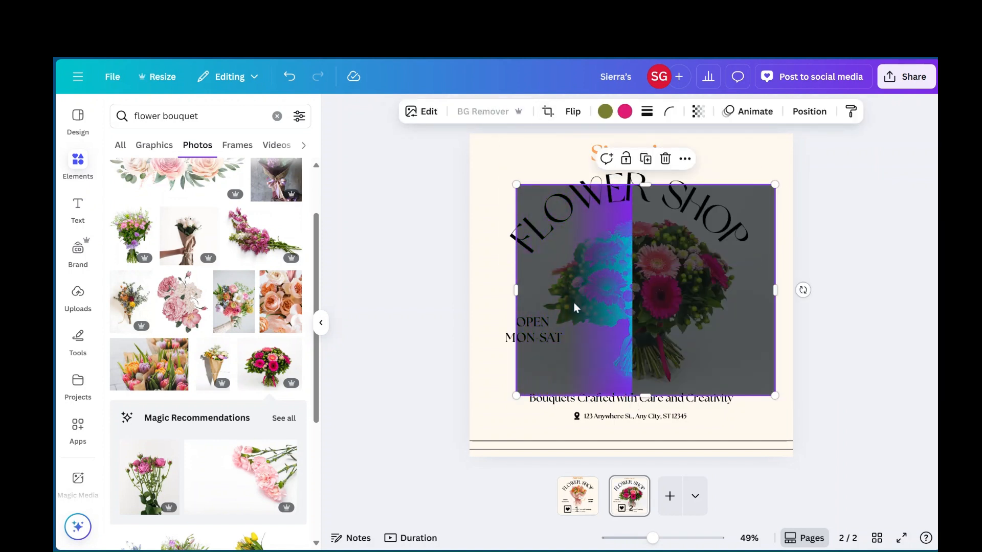
pyautogui.click(875, 269)
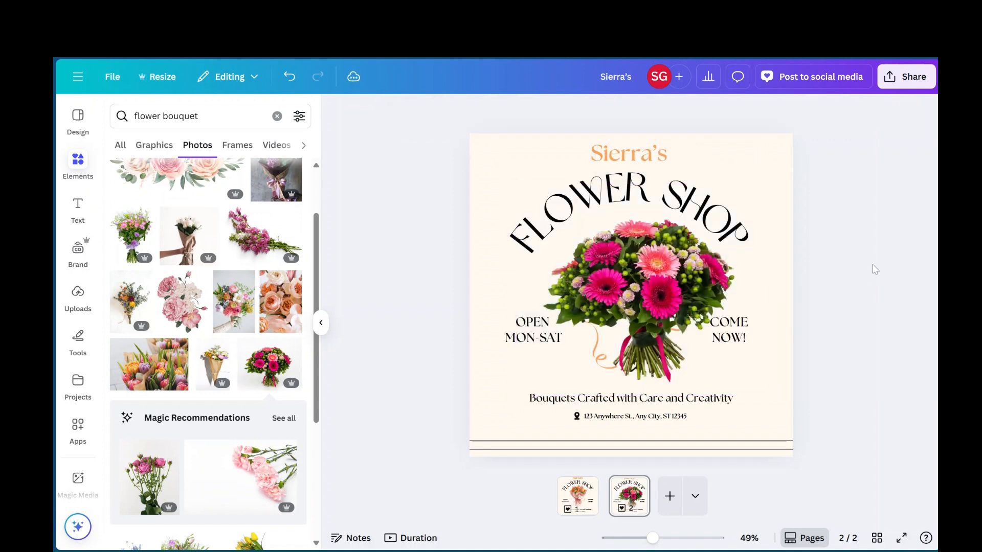
pyautogui.click(679, 273)
pyautogui.moveTo(679, 274); pyautogui.dragTo(662, 260)
pyautogui.moveTo(758, 380); pyautogui.dragTo(733, 363)
pyautogui.moveTo(608, 265); pyautogui.dragTo(620, 272)
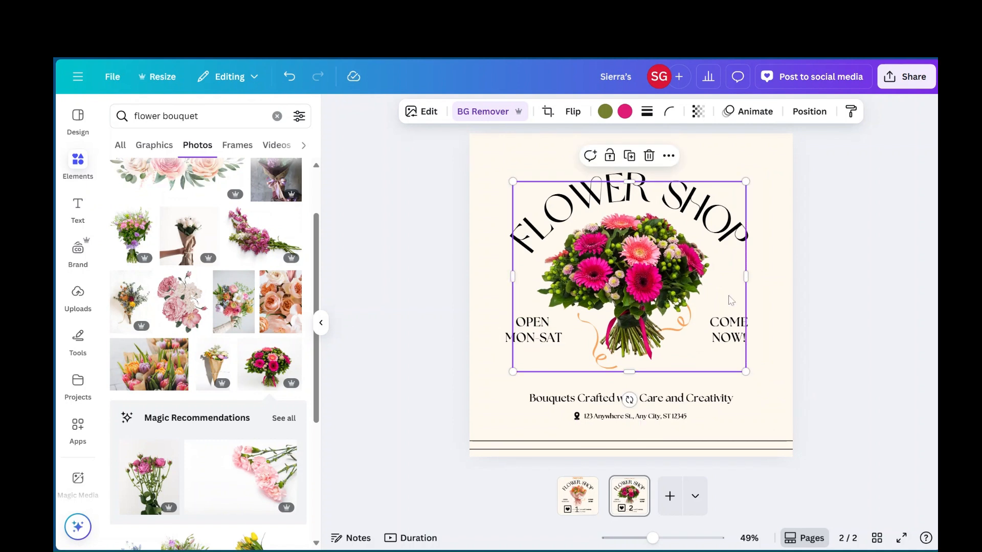
pyautogui.click(848, 248)
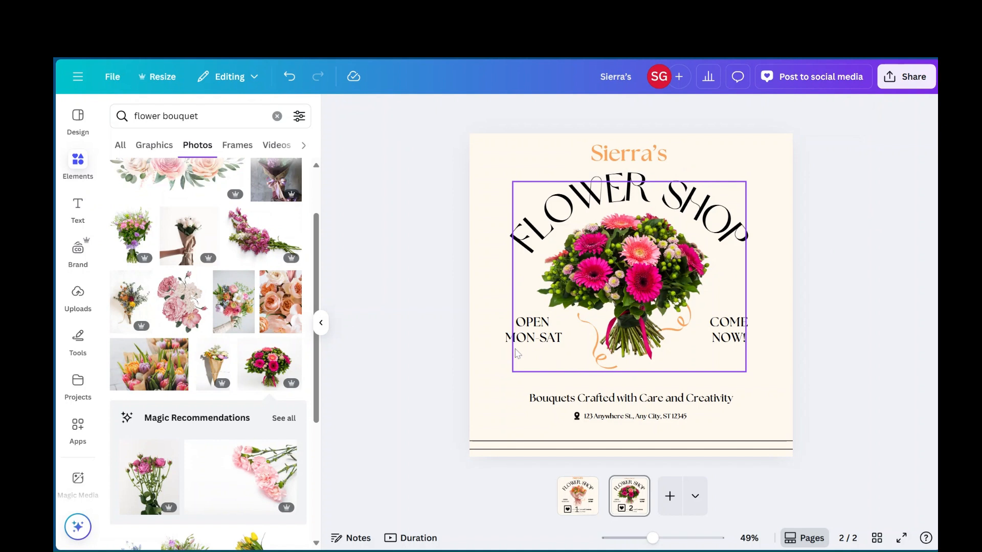
# Crop the empty area off the gerbera image's left side.
pyautogui.click(514, 302)
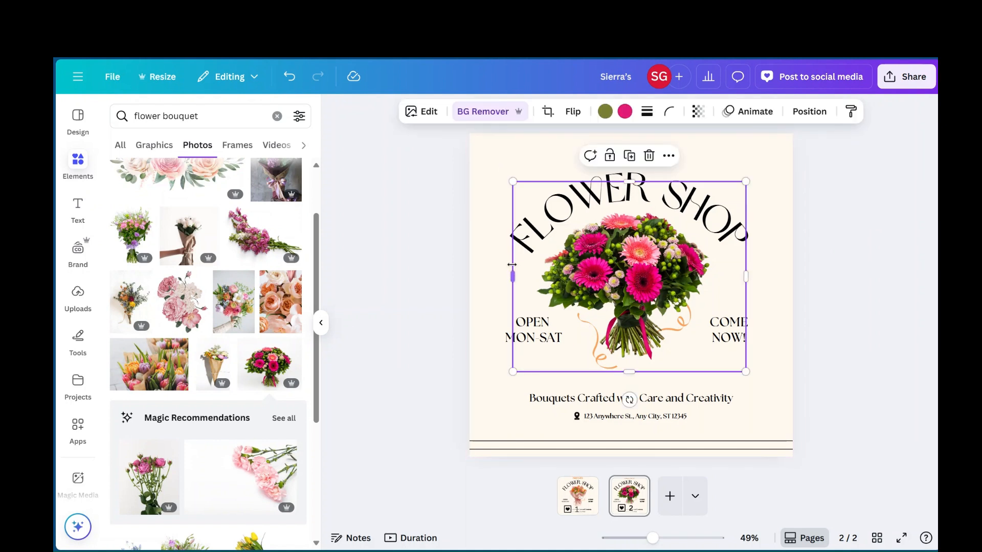
pyautogui.moveTo(512, 277); pyautogui.dragTo(533, 270)
pyautogui.click(582, 274)
pyautogui.click(858, 252)
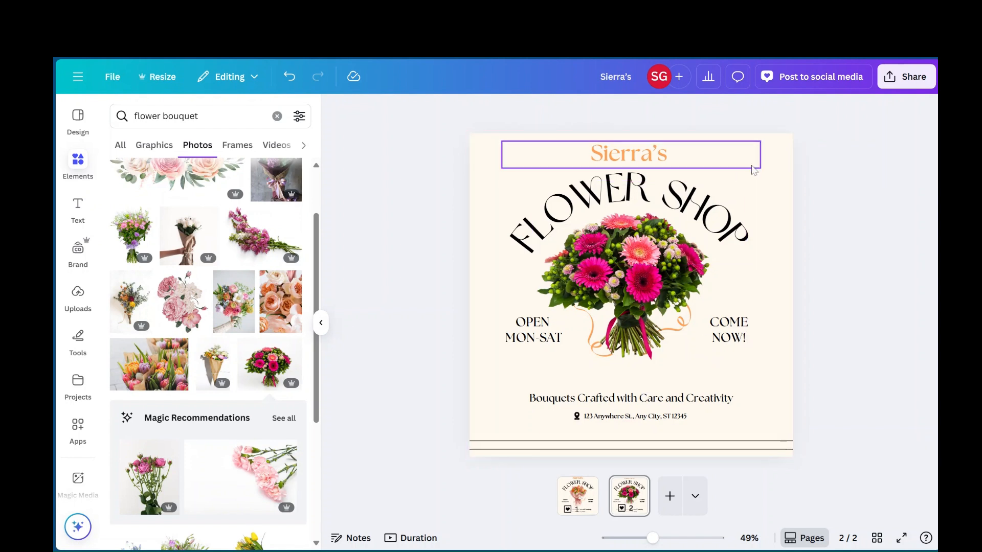
# Recolour the shop name above FLOWER SHOP with the crimson pink from the gerbera photo's colours.
pyautogui.click(638, 157)
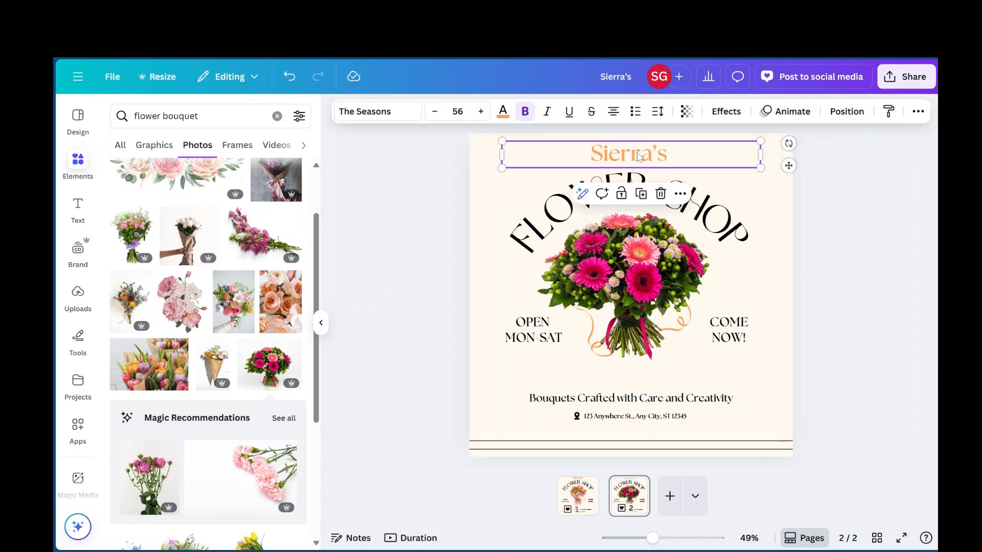
pyautogui.click(503, 111)
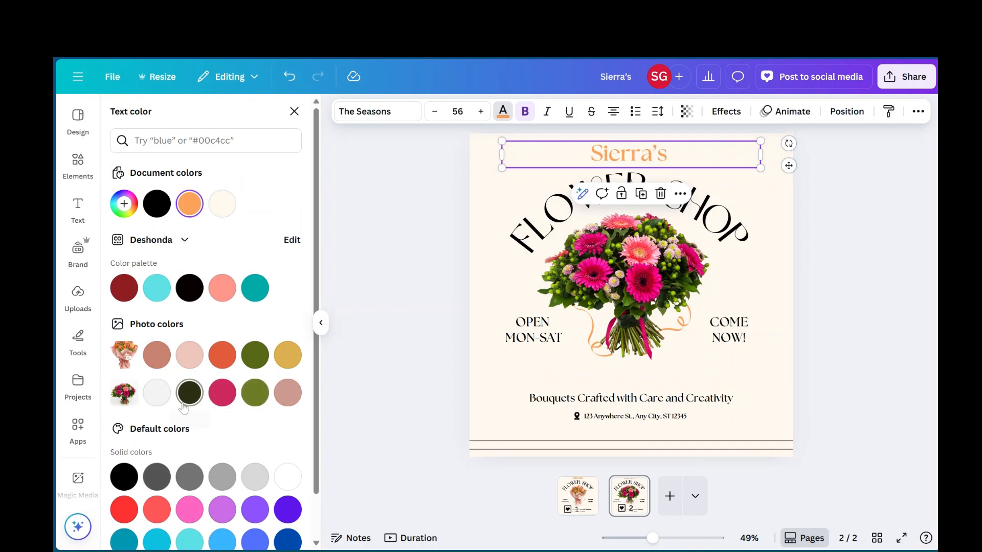
pyautogui.click(222, 393)
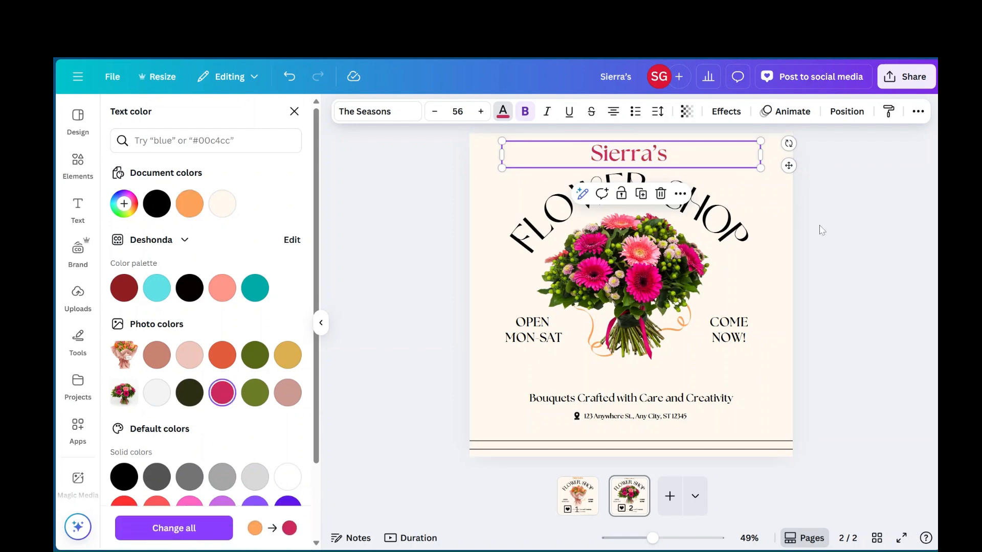
pyautogui.click(824, 204)
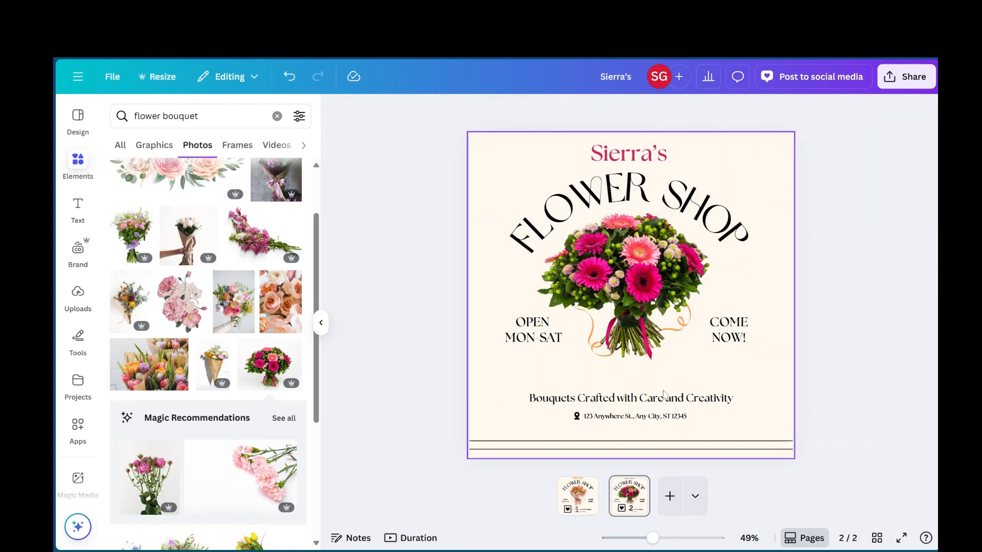
# Try grey and white as the second page's background colour.
pyautogui.click(777, 157)
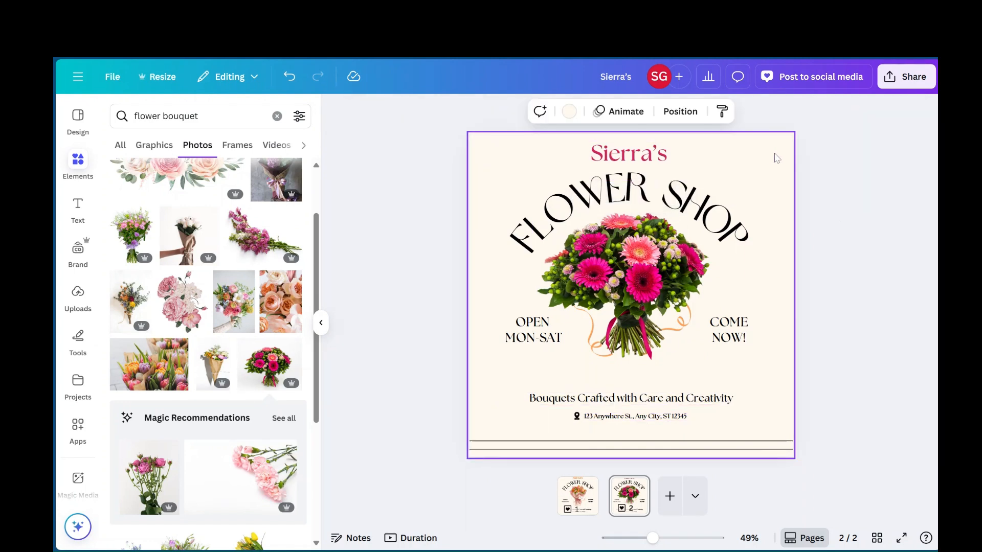
pyautogui.click(564, 117)
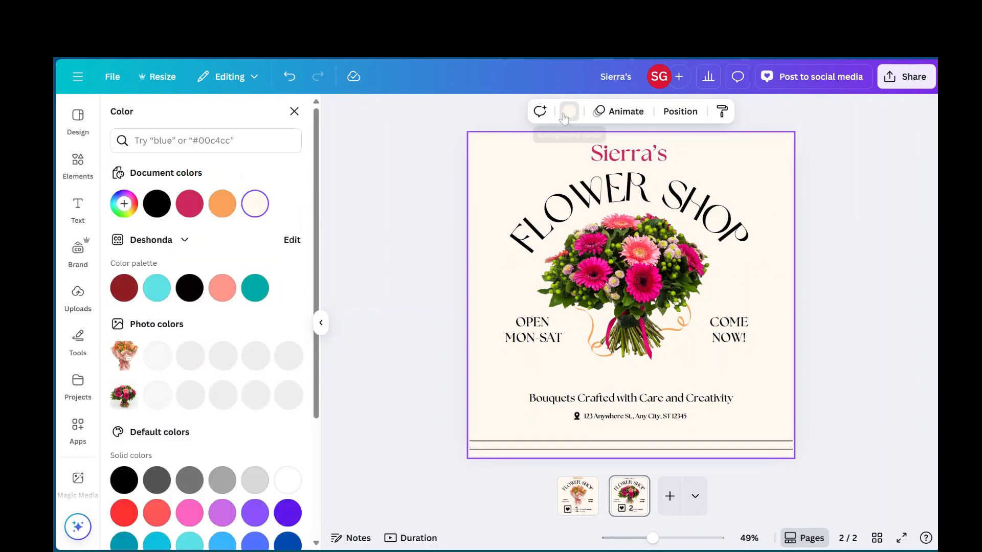
pyautogui.scroll(-4, 234, 300)
pyautogui.click(223, 296)
pyautogui.click(288, 297)
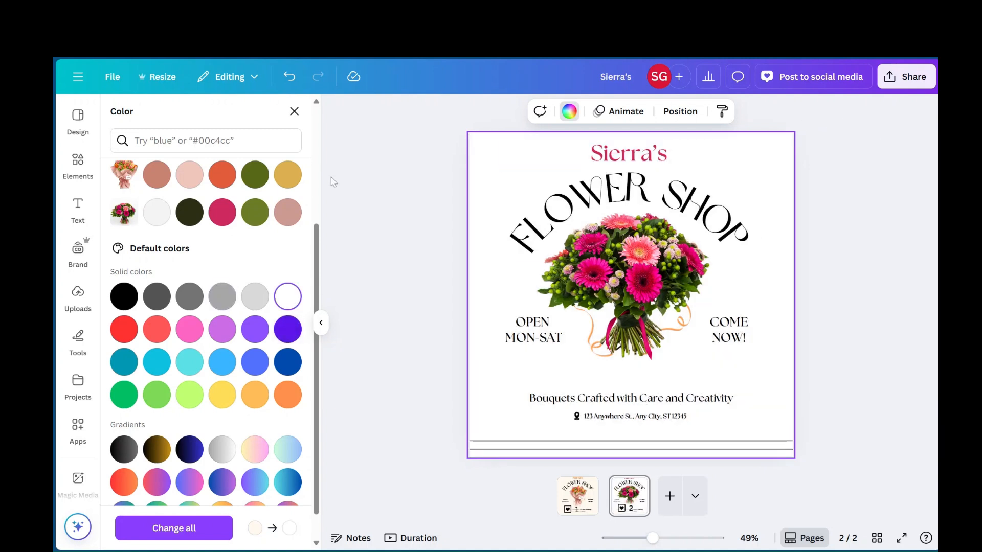
# Undo both background colour changes on the second page.
pyautogui.click(290, 81)
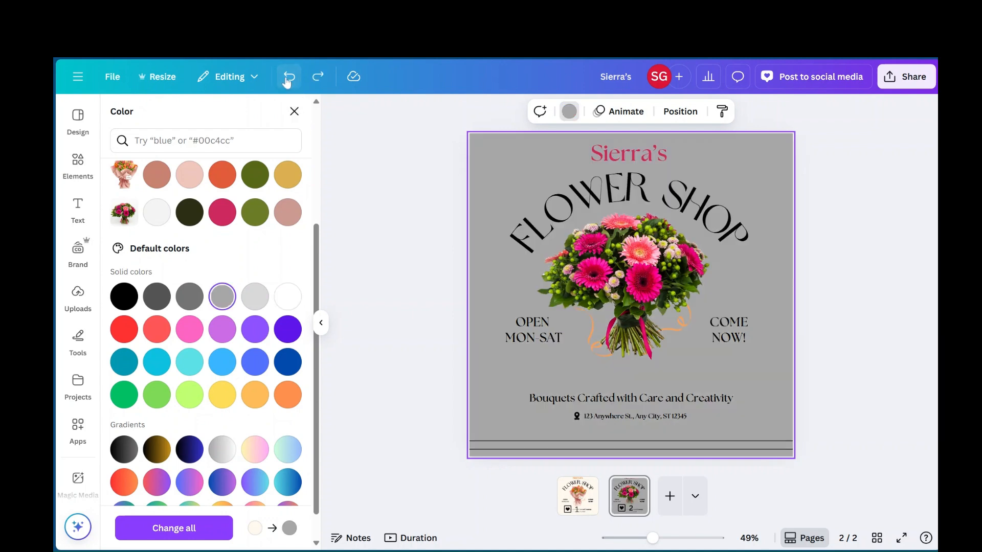
pyautogui.click(393, 204)
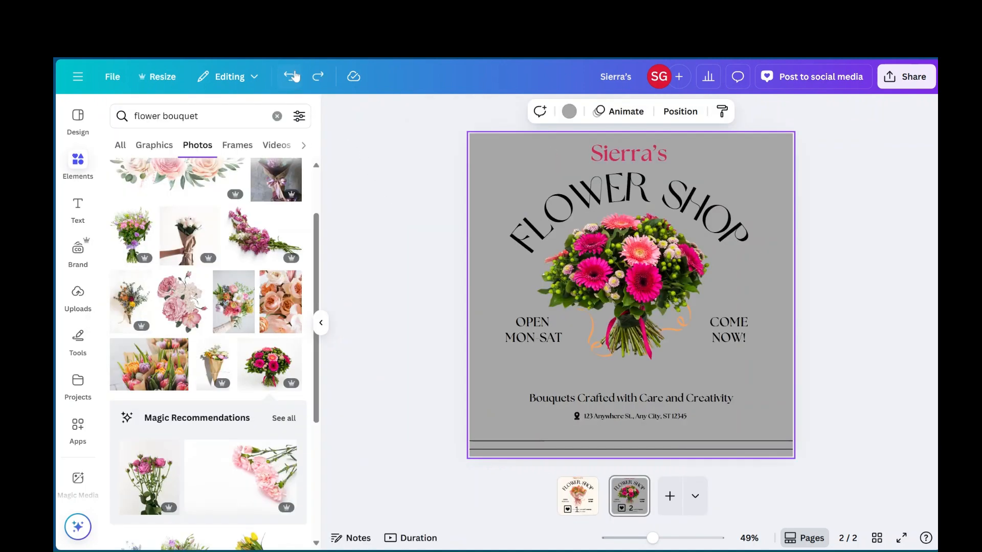
pyautogui.click(293, 77)
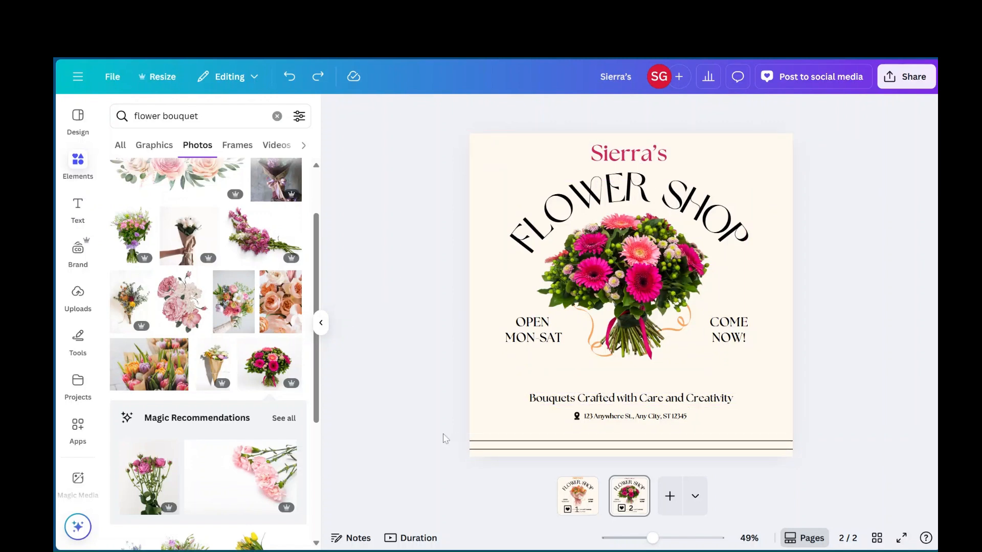
pyautogui.click(525, 451)
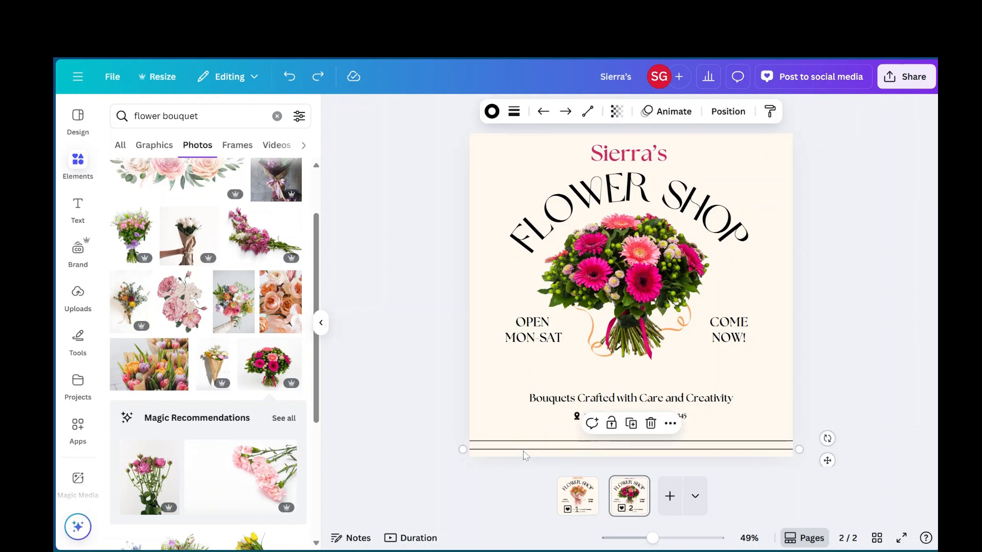
pyautogui.click(889, 346)
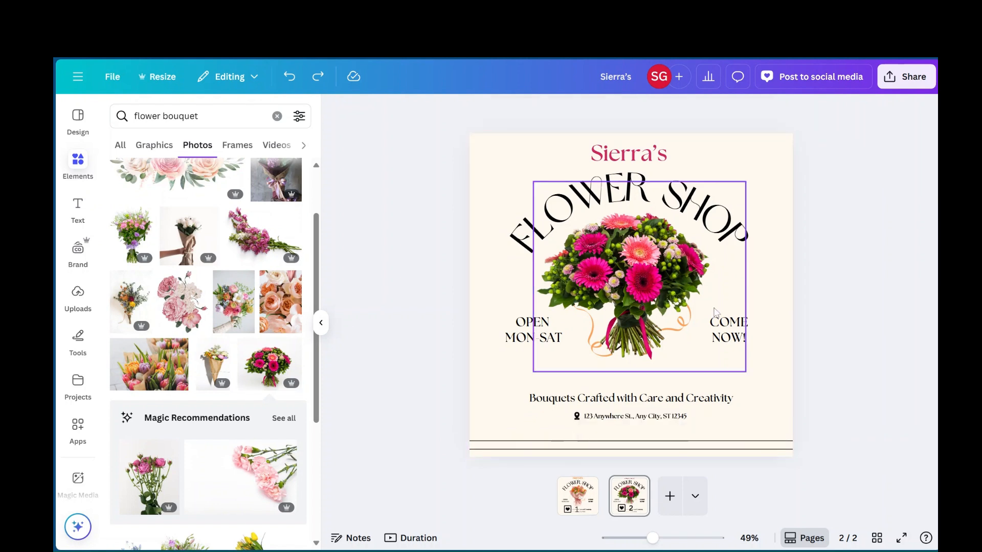
# Select the text blocks, bouquet and ribbons on the second page together and group them.
pyautogui.moveTo(436, 147); pyautogui.dragTo(516, 120)
pyautogui.click(477, 146)
pyautogui.moveTo(477, 146); pyautogui.dragTo(762, 417)
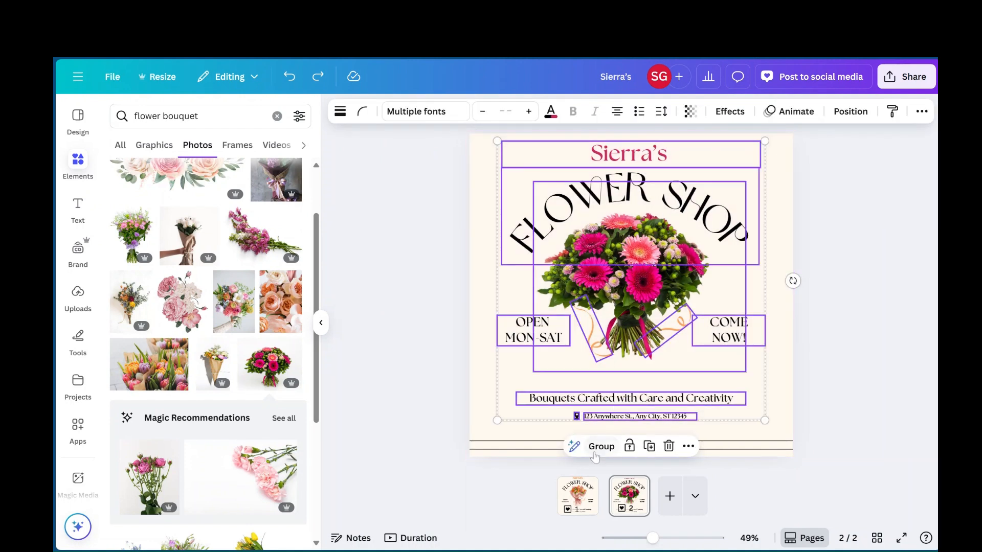
pyautogui.click(589, 447)
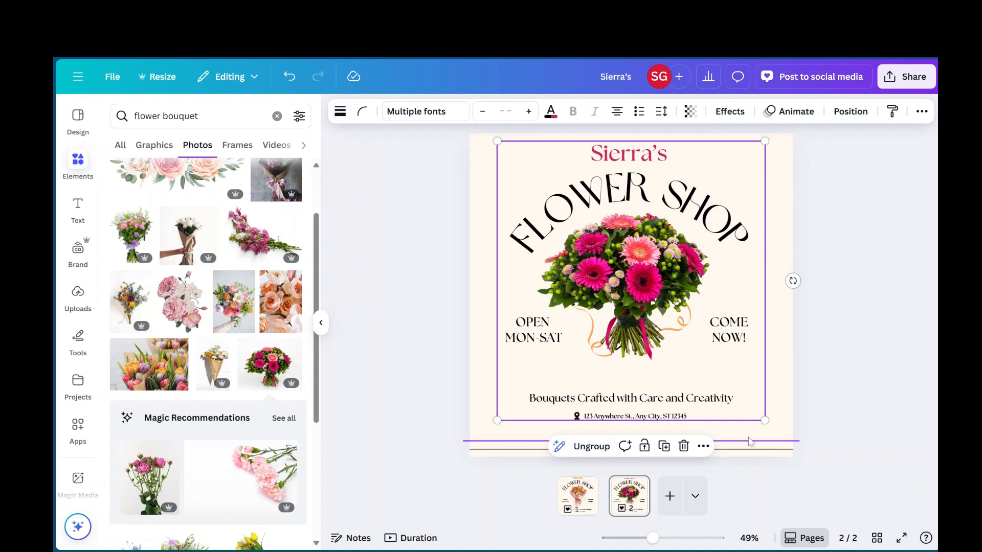
# Enlarge the group slightly and recentre it on the page, then ungroup its elements.
pyautogui.moveTo(765, 420); pyautogui.dragTo(774, 430)
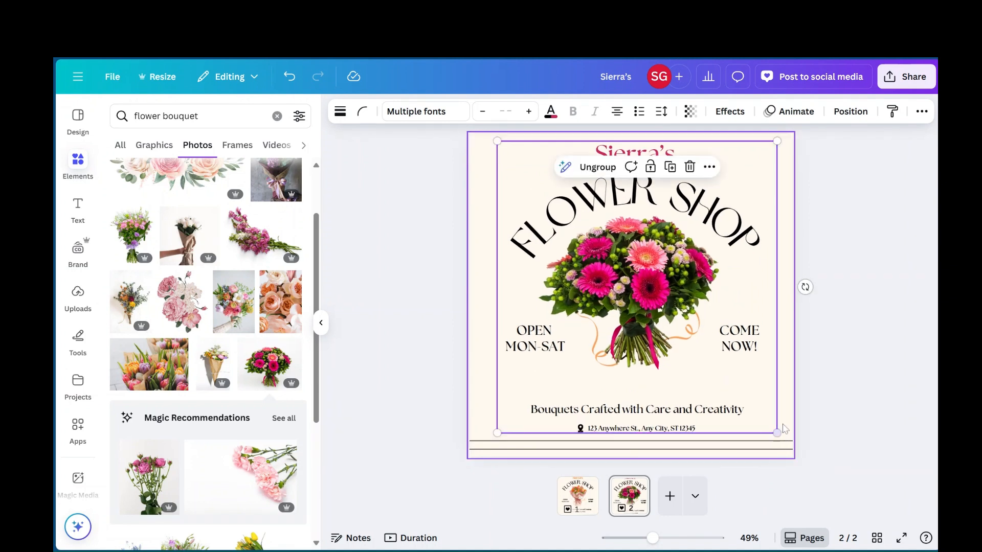
pyautogui.moveTo(685, 282); pyautogui.dragTo(661, 282)
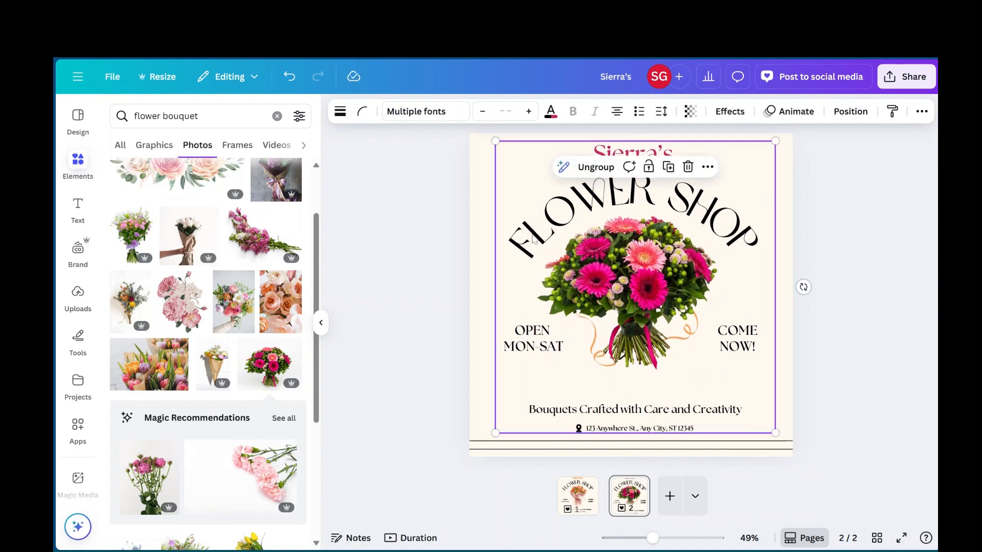
pyautogui.click(597, 169)
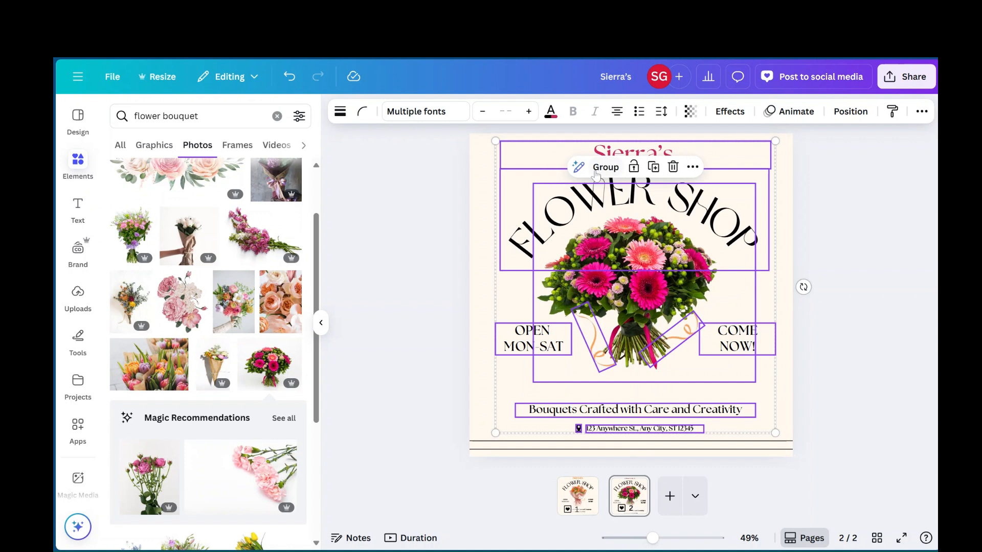
pyautogui.click(449, 226)
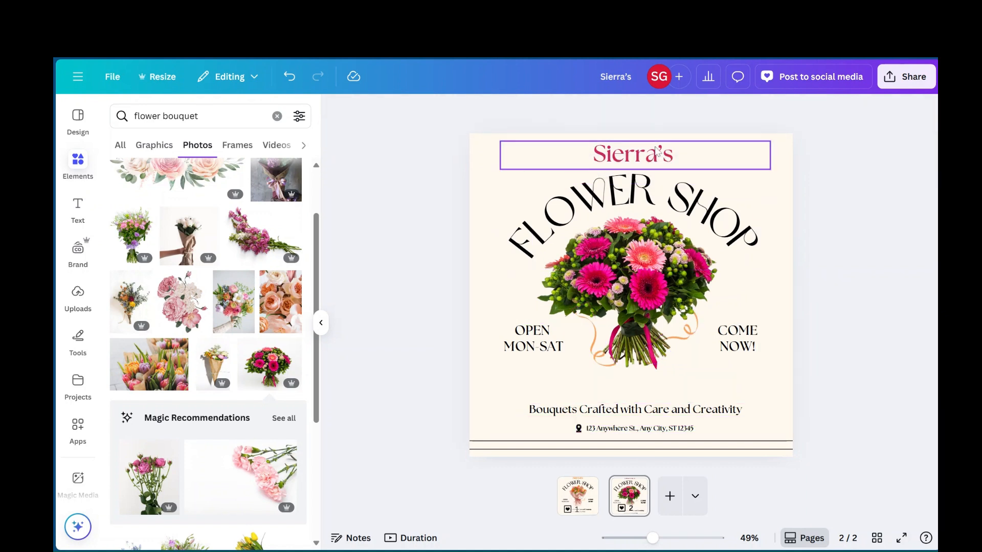
# Examine how the shop name and FLOWER SHOP text boxes are selected, including selecting individual letters in the shop name.
pyautogui.click(642, 157)
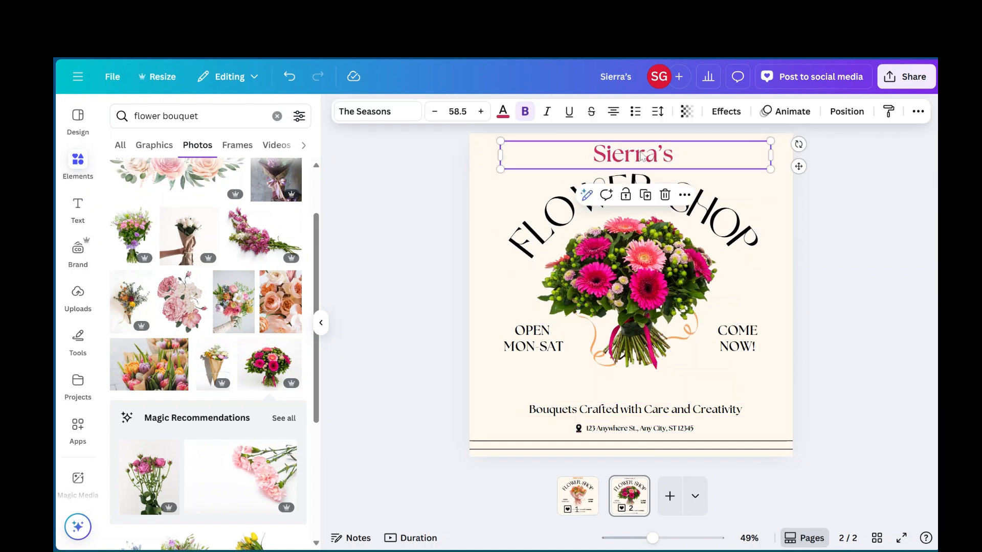
pyautogui.click(628, 201)
pyautogui.click(658, 157)
pyautogui.click(658, 157)
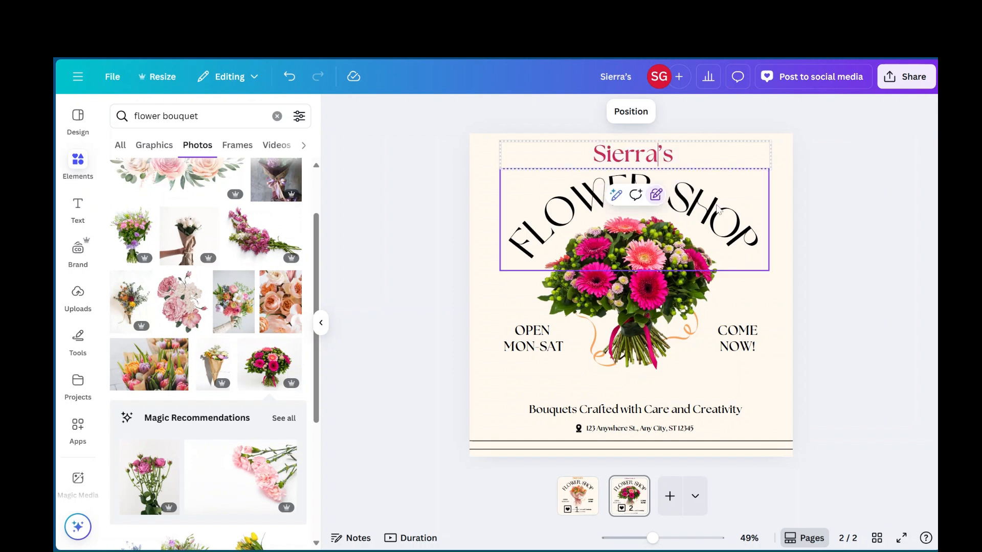
pyautogui.moveTo(658, 156); pyautogui.dragTo(635, 155)
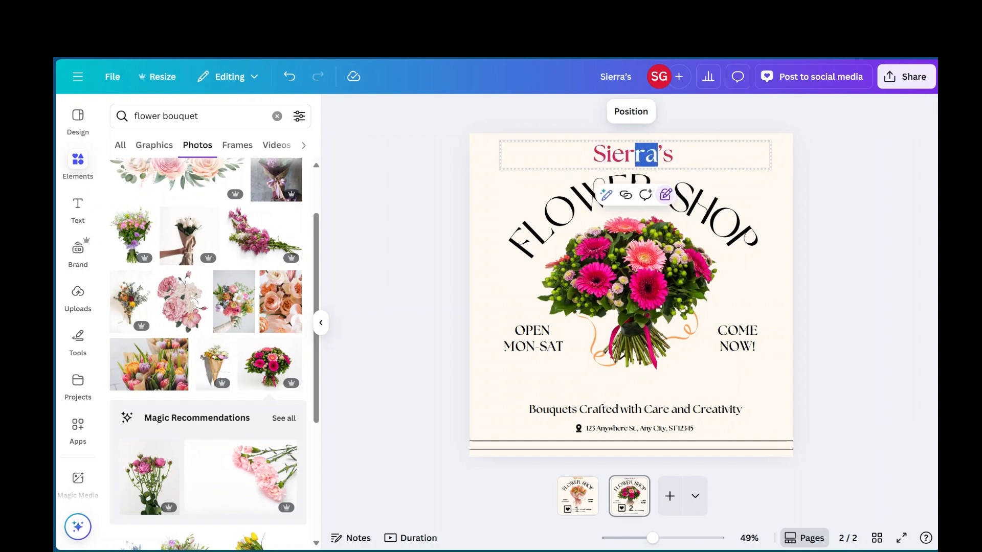
pyautogui.click(652, 156)
pyautogui.click(765, 193)
pyautogui.click(778, 156)
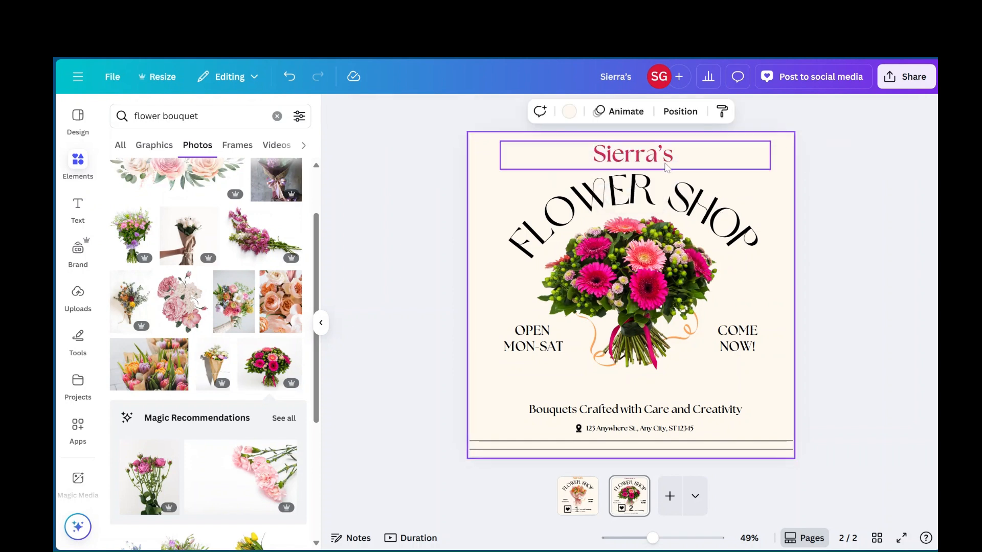
pyautogui.click(560, 203)
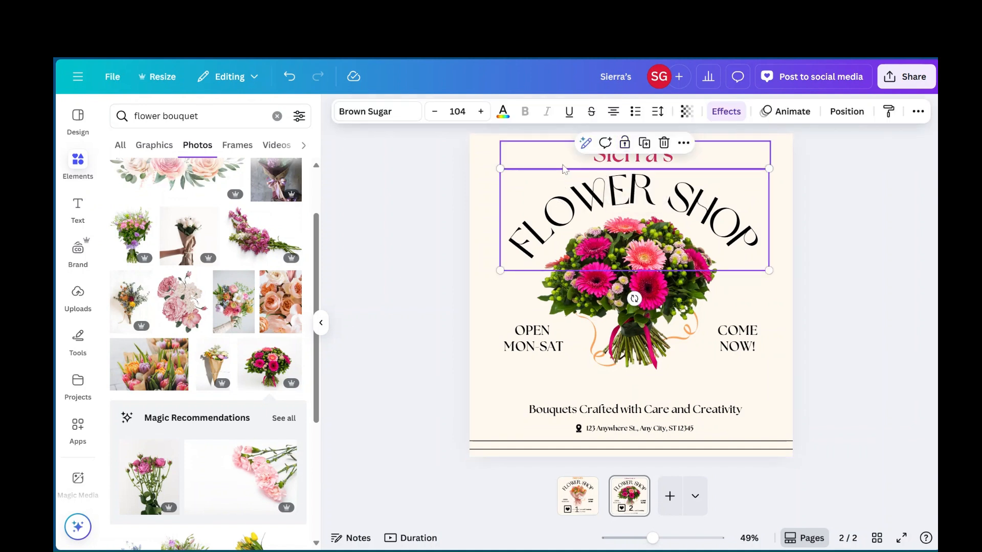
# Compare where the selection areas of the shop name and FLOWER SHOP text boxes meet on the second page.
pyautogui.click(563, 166)
pyautogui.click(504, 202)
pyautogui.click(531, 159)
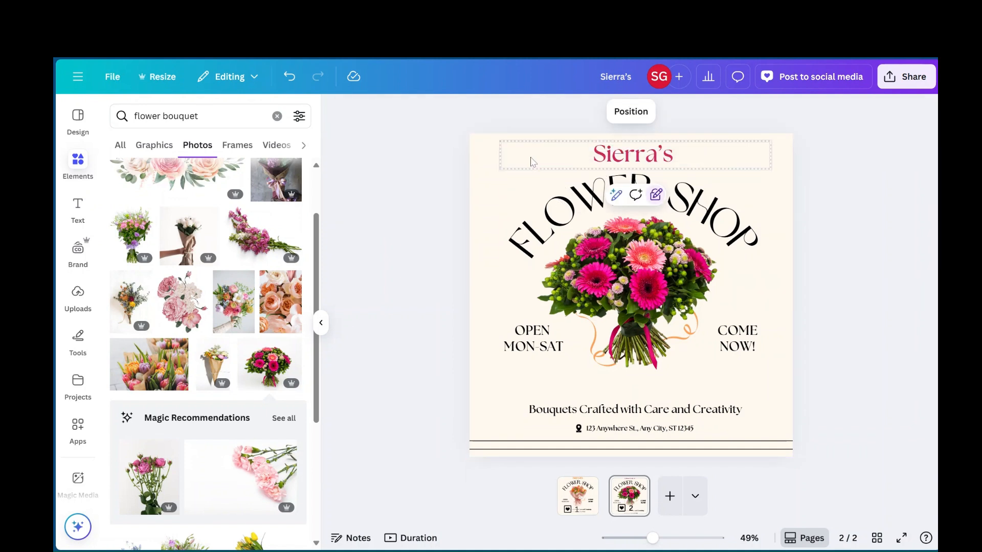
pyautogui.click(541, 234)
pyautogui.click(543, 163)
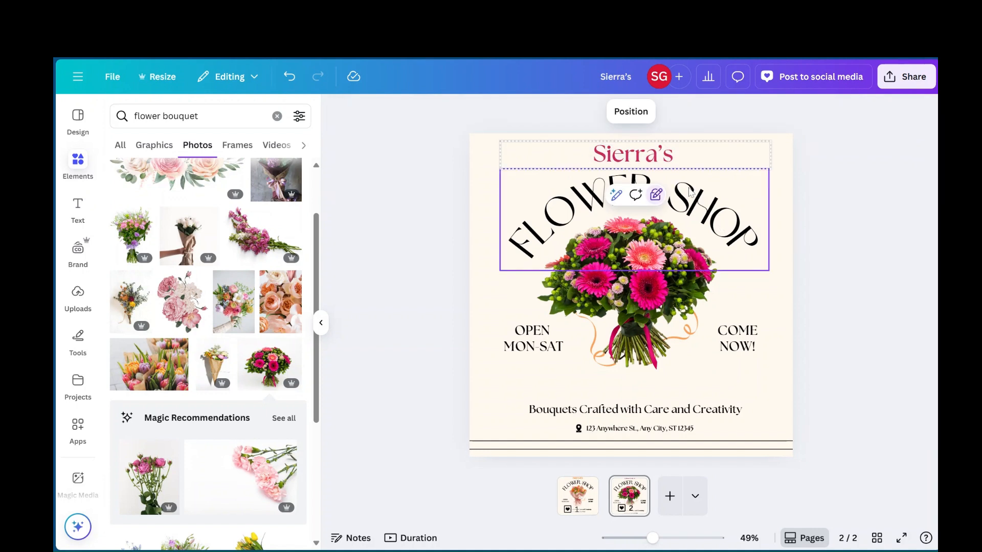
pyautogui.click(650, 156)
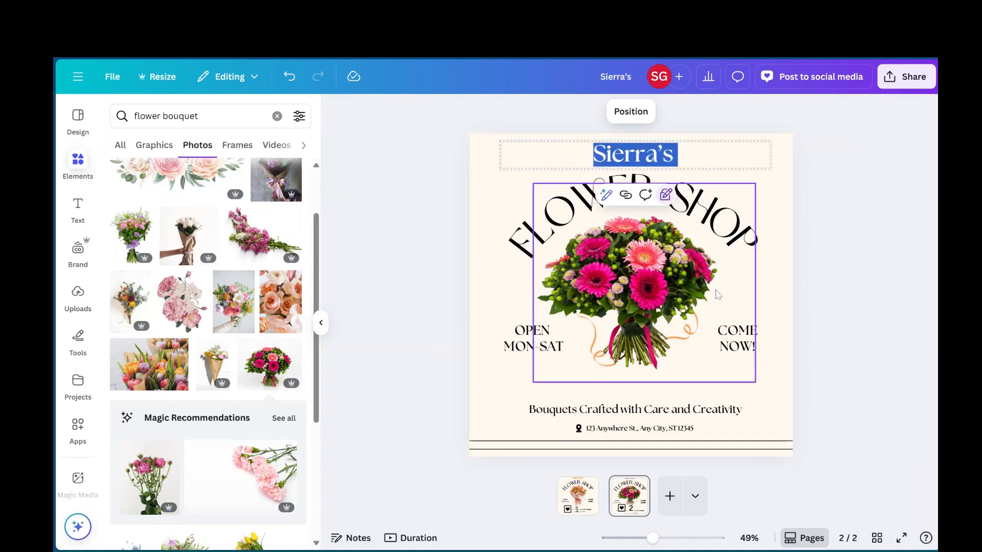
# Select and deselect the bouquet photo to examine how its selection area overlaps the FLOWER SHOP text and the page background.
pyautogui.click(640, 202)
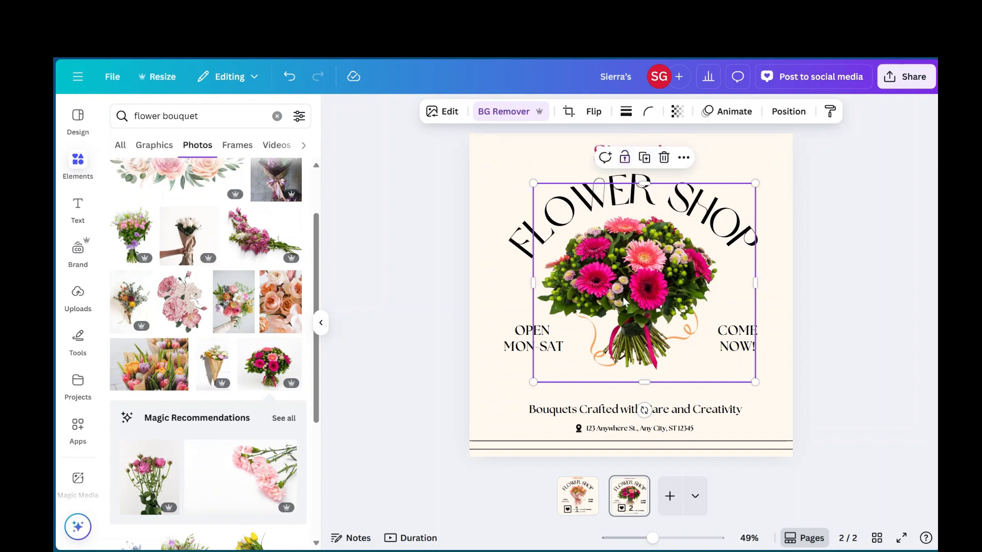
pyautogui.click(851, 263)
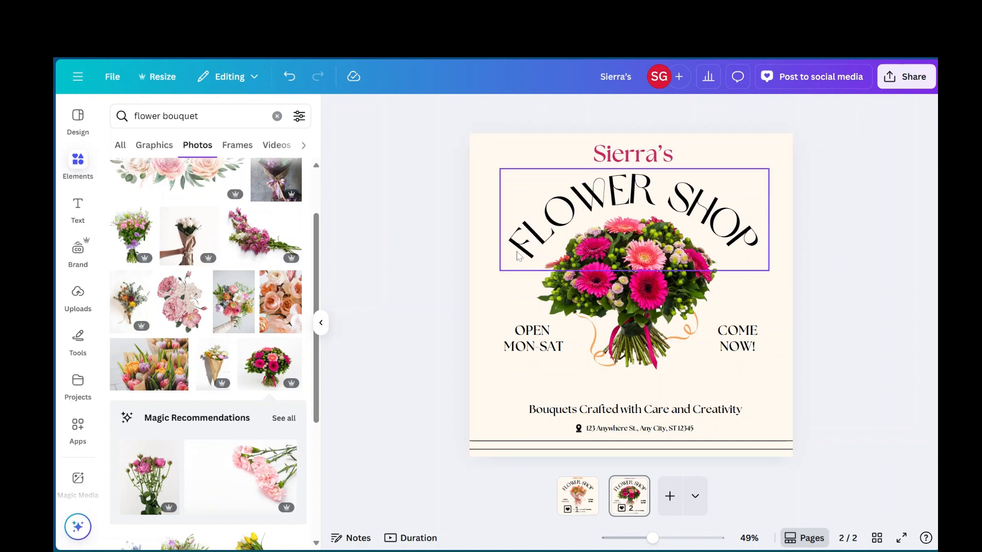
pyautogui.click(629, 322)
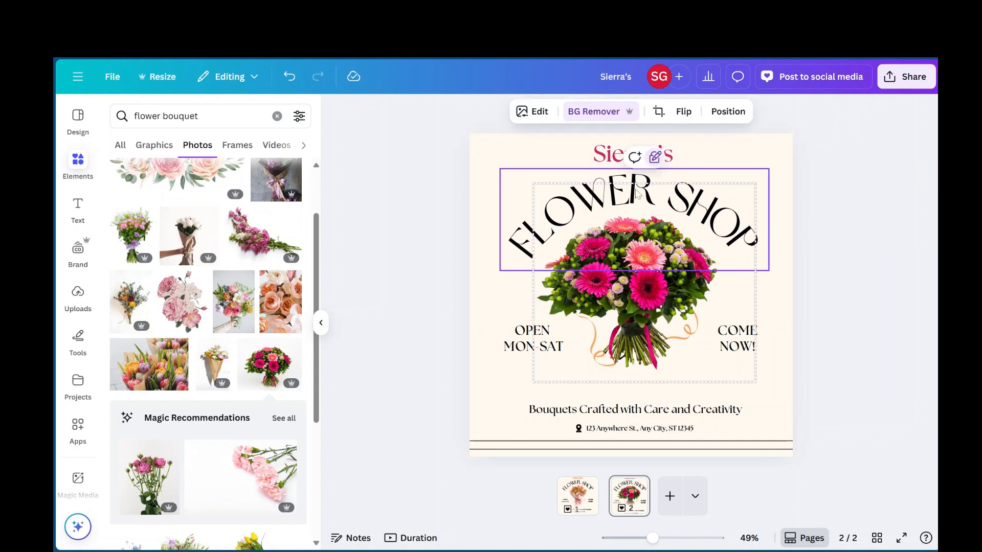
pyautogui.click(856, 148)
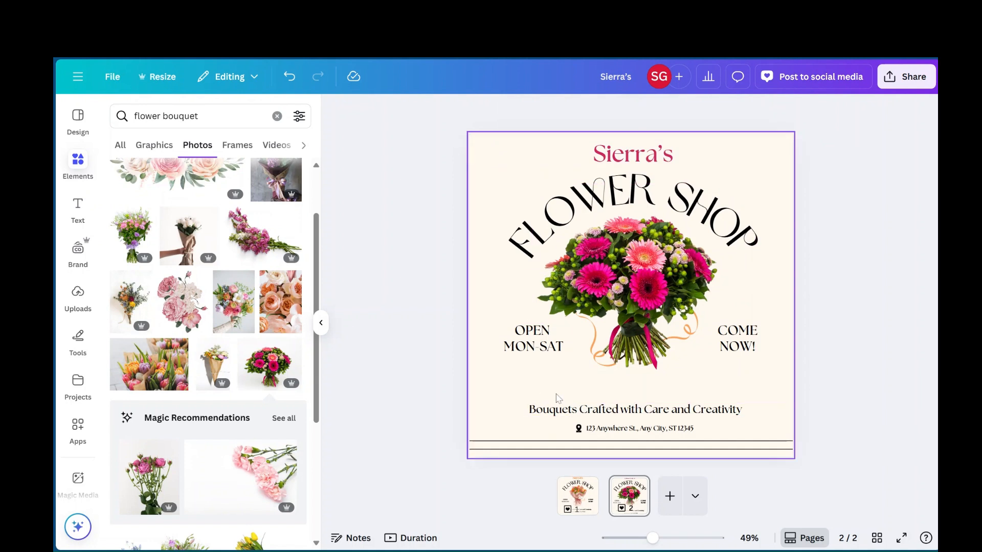
pyautogui.click(593, 348)
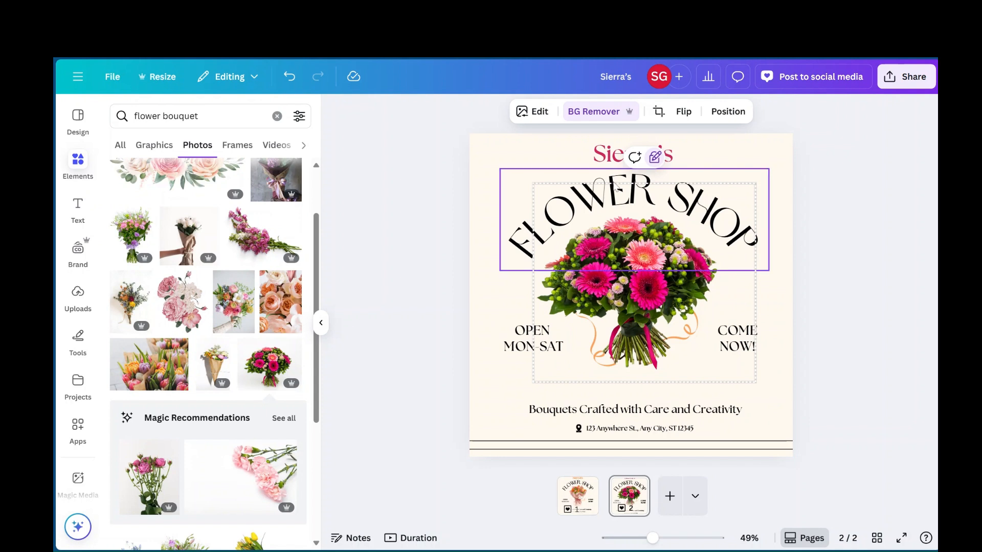
pyautogui.click(476, 148)
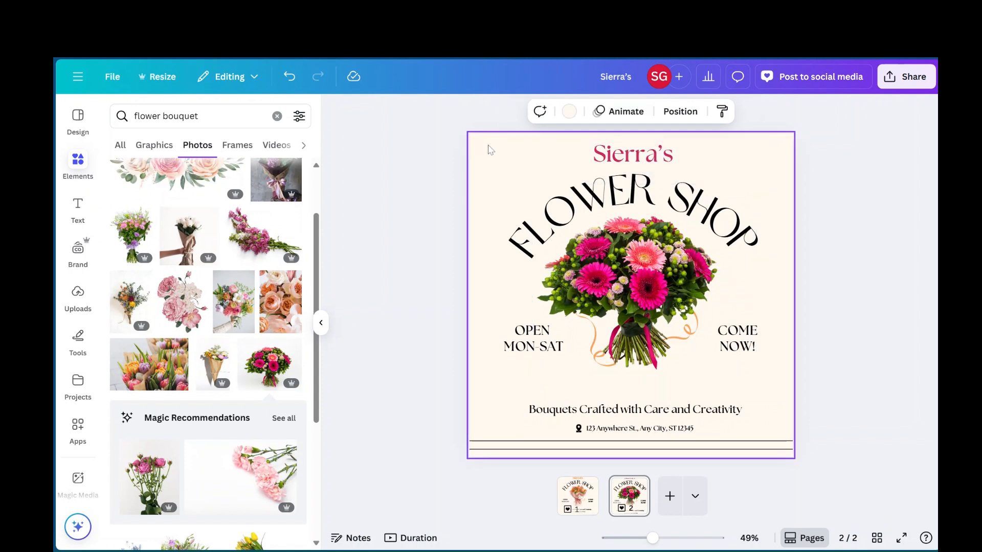
# Browse the fonts offered for the curved FLOWER SHOP text on the second page without applying one.
pyautogui.click(558, 202)
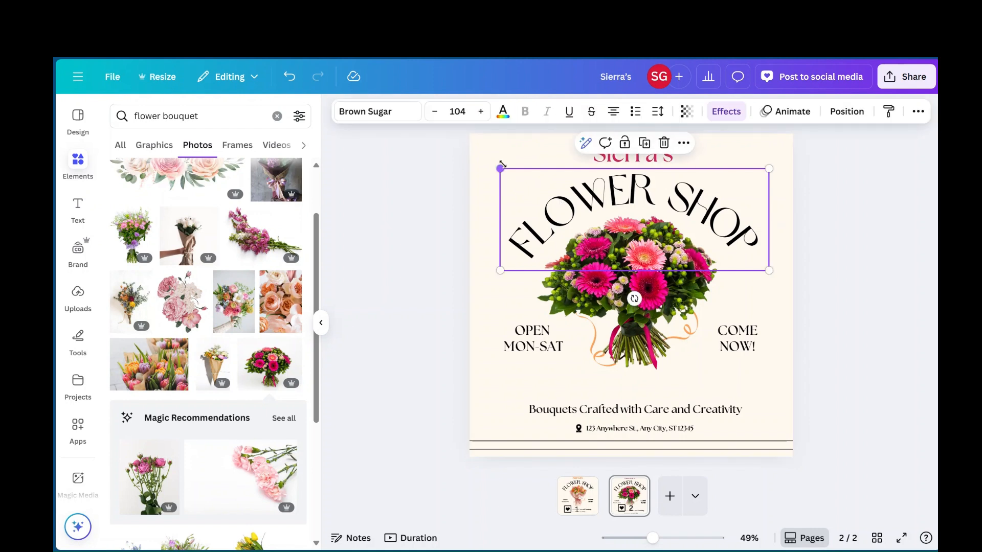
pyautogui.click(375, 111)
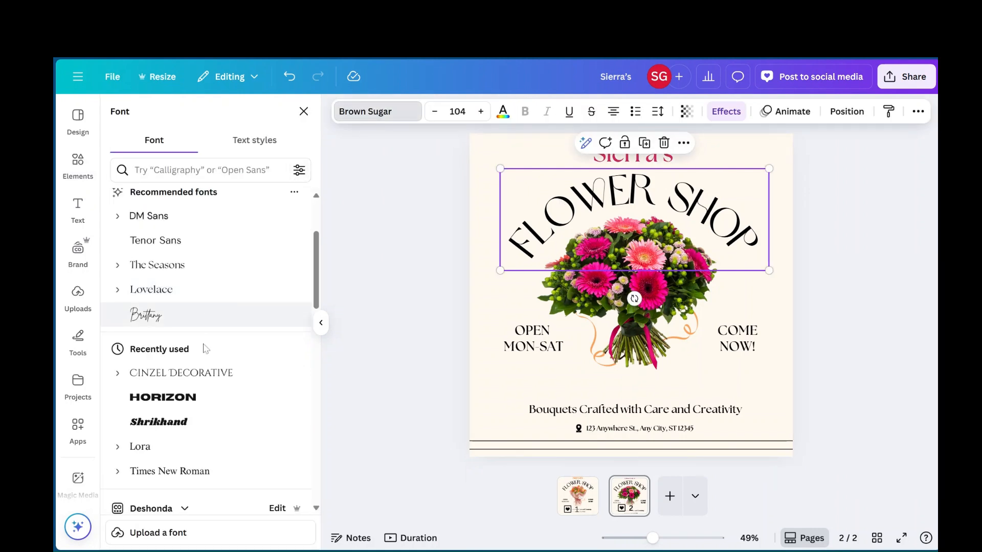
pyautogui.scroll(-3, 203, 353)
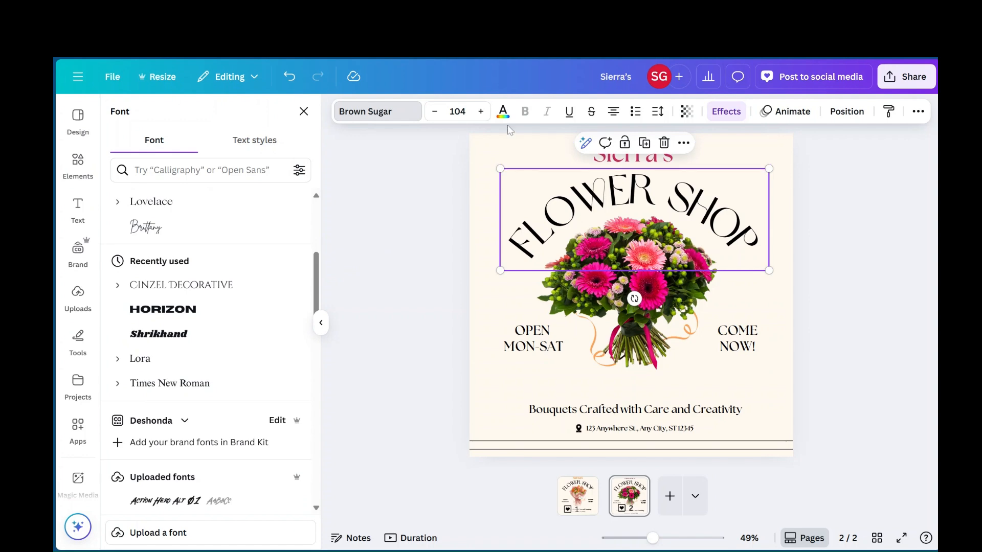
pyautogui.click(417, 207)
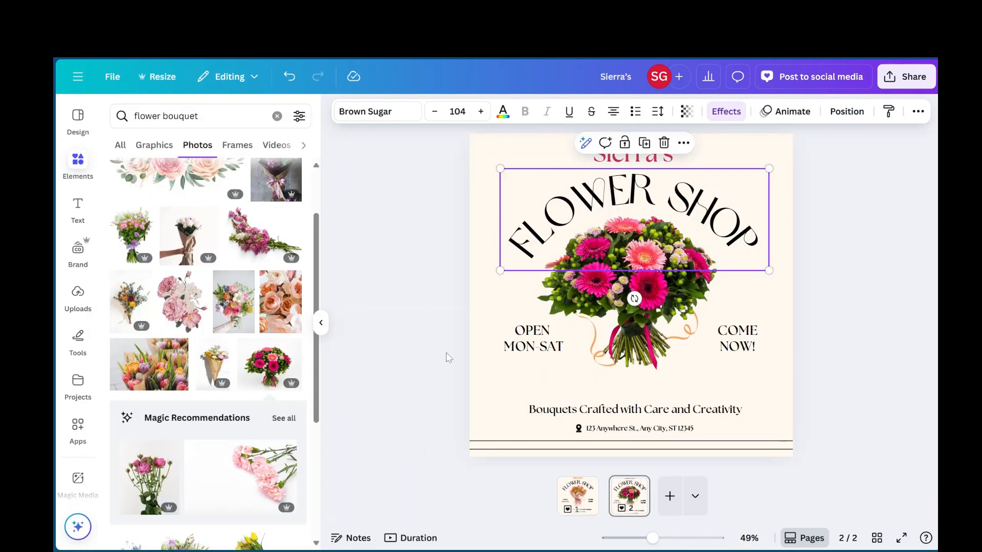
pyautogui.click(420, 355)
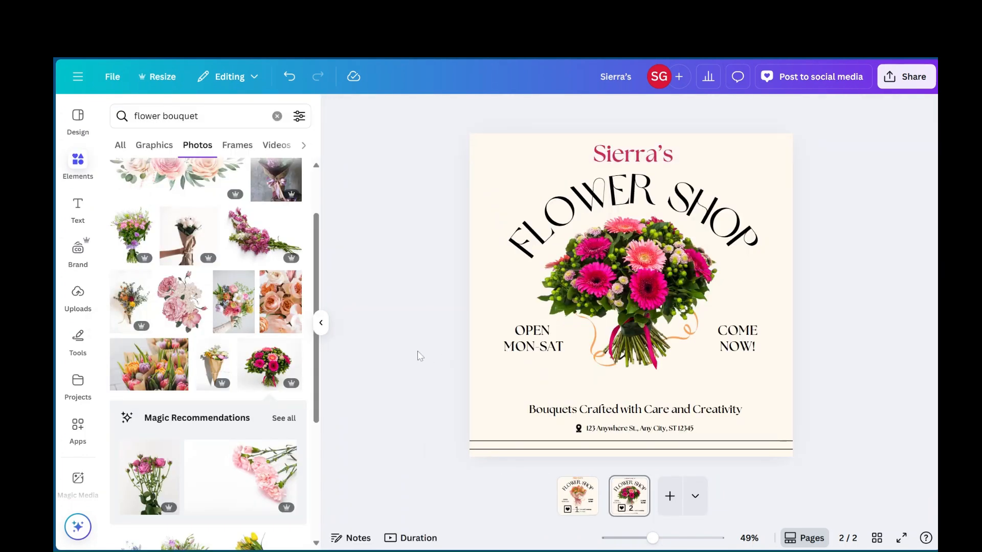
# Add a third page and apply the Pink White Elegant Flower Shop Instagram Post template to it.
pyautogui.click(669, 496)
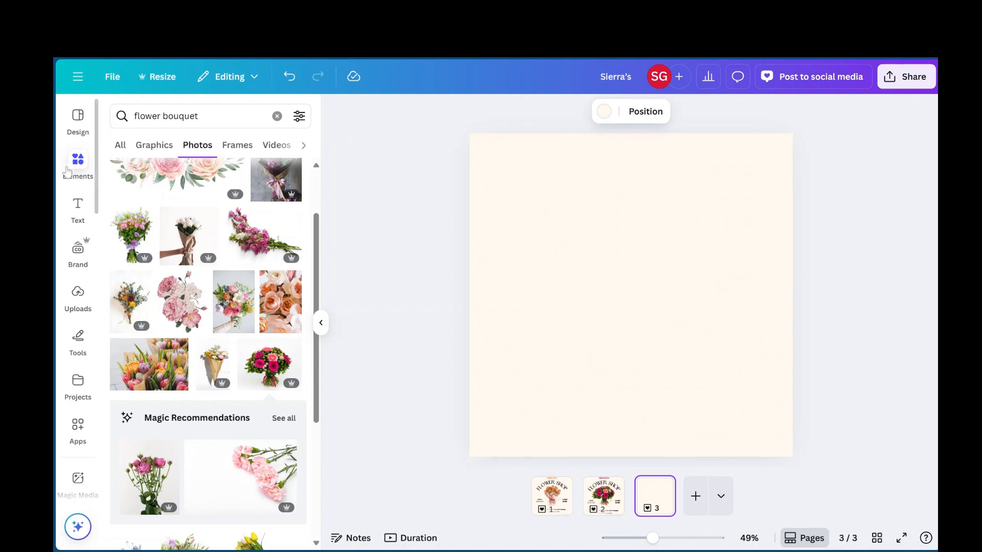
pyautogui.click(80, 121)
pyautogui.scroll(-5, 181, 300)
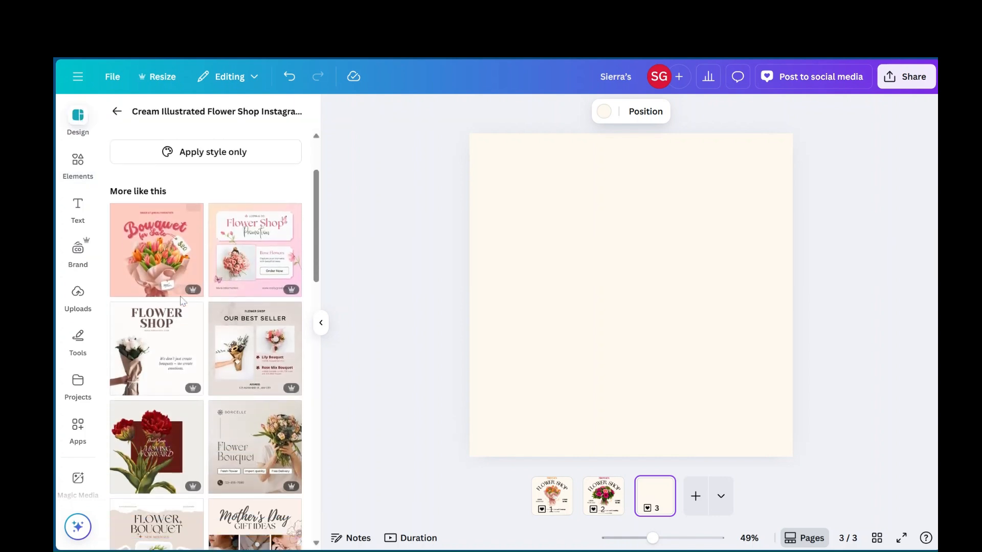
pyautogui.scroll(-6, 181, 301)
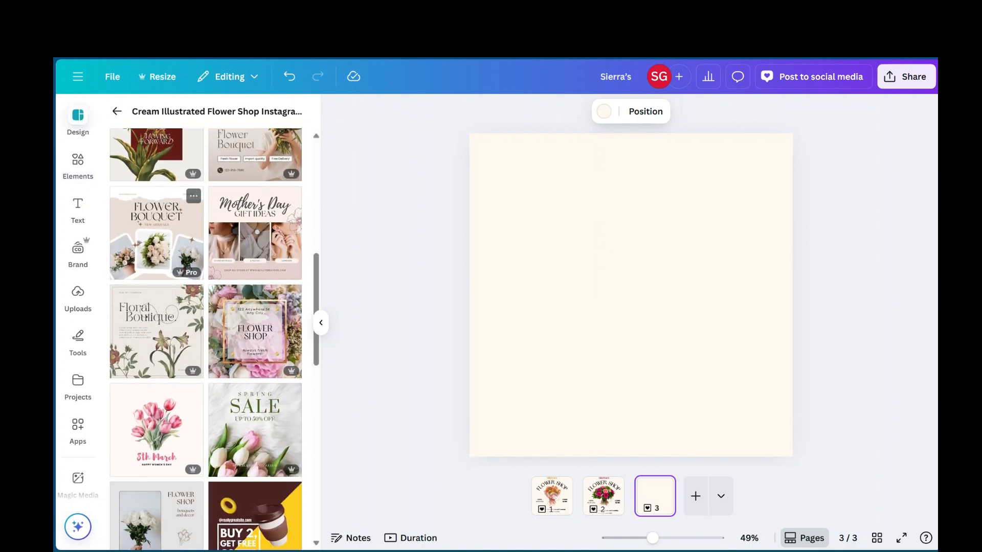
pyautogui.scroll(-1, 207, 337)
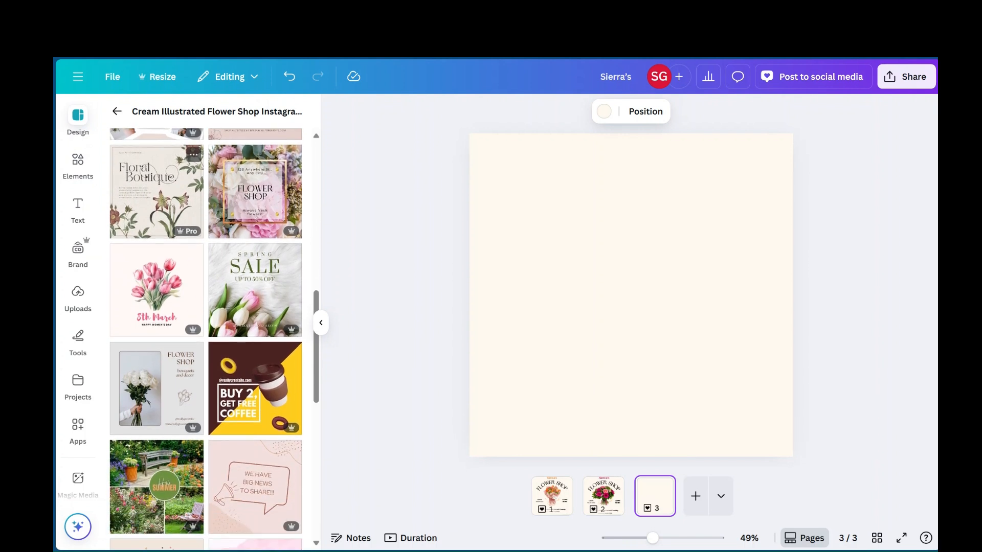
pyautogui.scroll(-1, 243, 215)
pyautogui.click(244, 209)
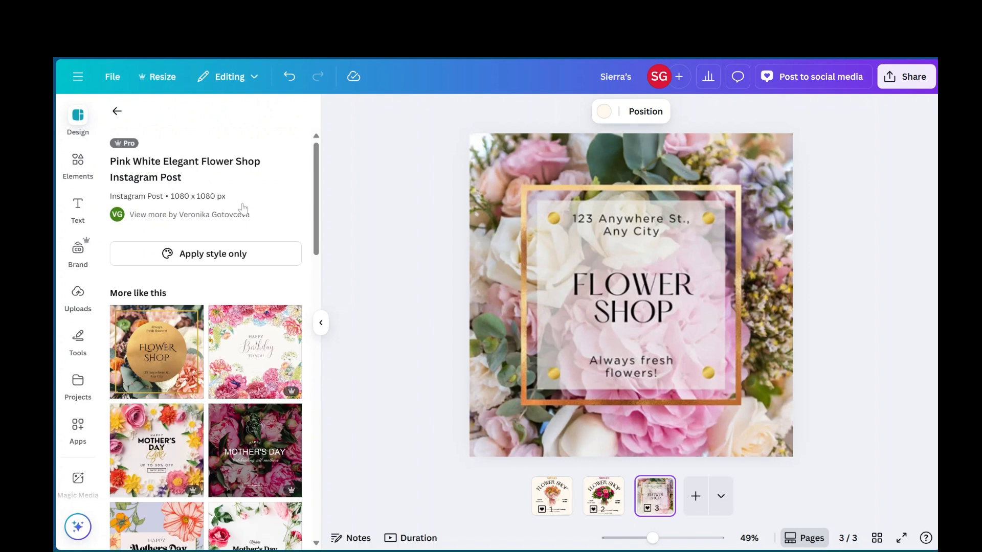
pyautogui.click(489, 358)
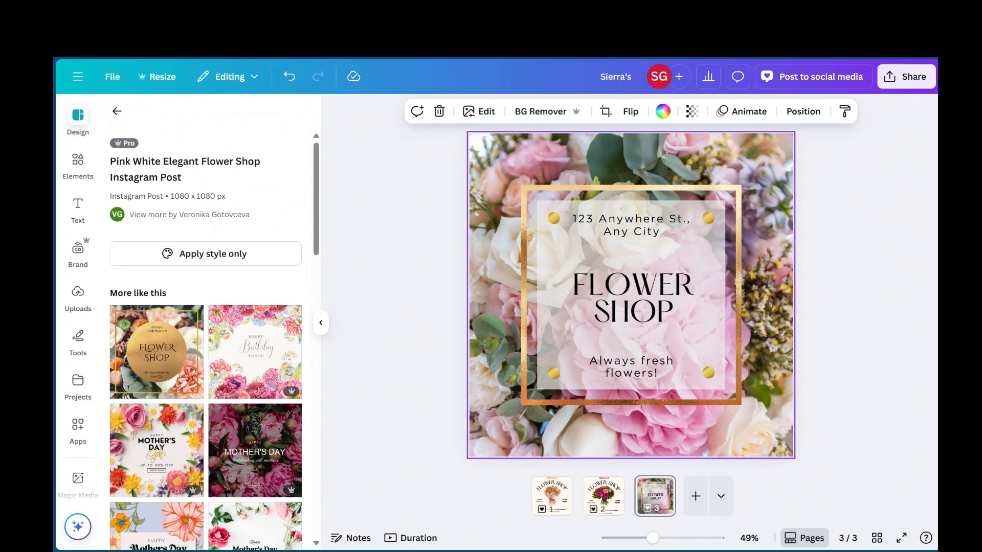
pyautogui.scroll(-4, 215, 409)
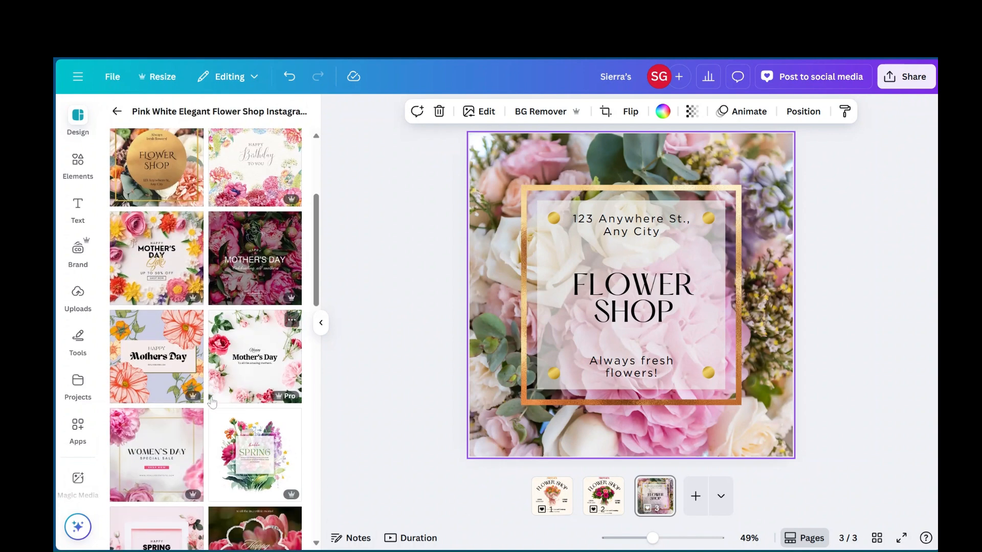
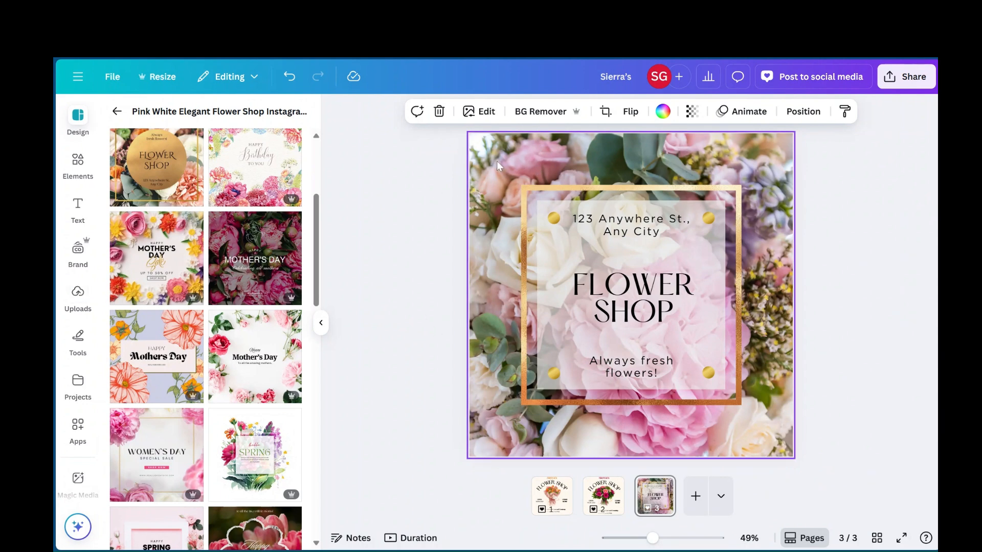
# Cover the third page with the uploaded panda photo at 1080 × 1080 px and send it behind the template's frame and text.
pyautogui.click(78, 294)
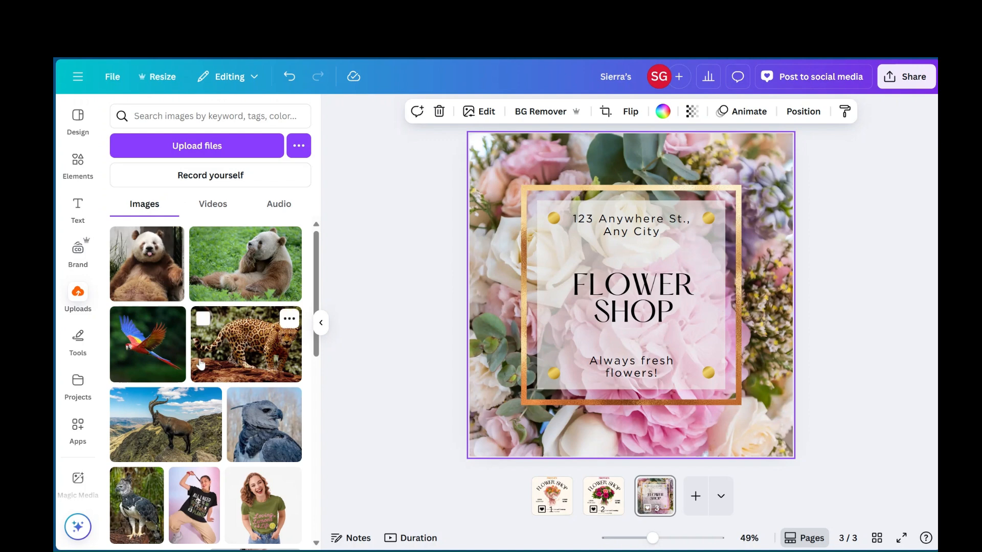
pyautogui.click(155, 283)
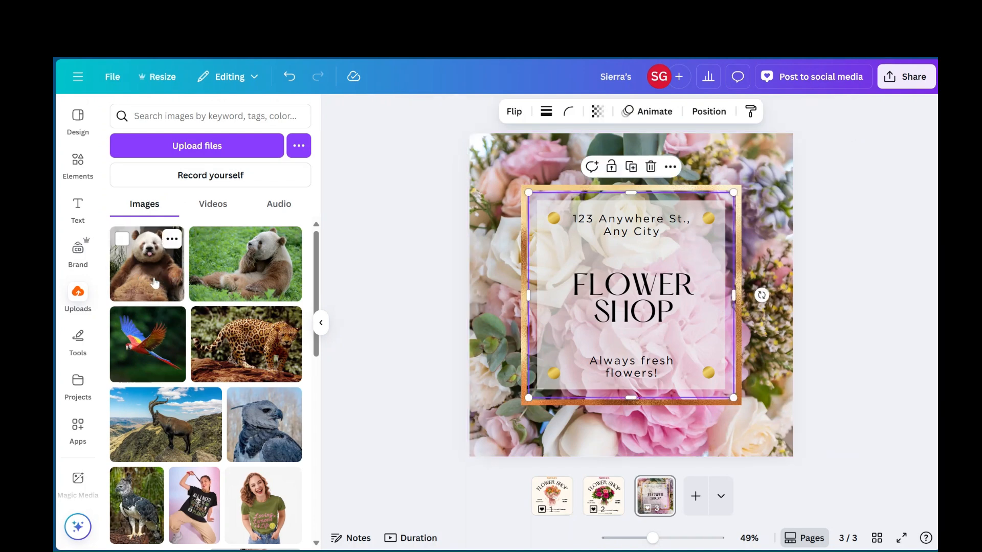
pyautogui.moveTo(155, 282); pyautogui.dragTo(663, 255)
pyautogui.moveTo(605, 234); pyautogui.dragTo(542, 167)
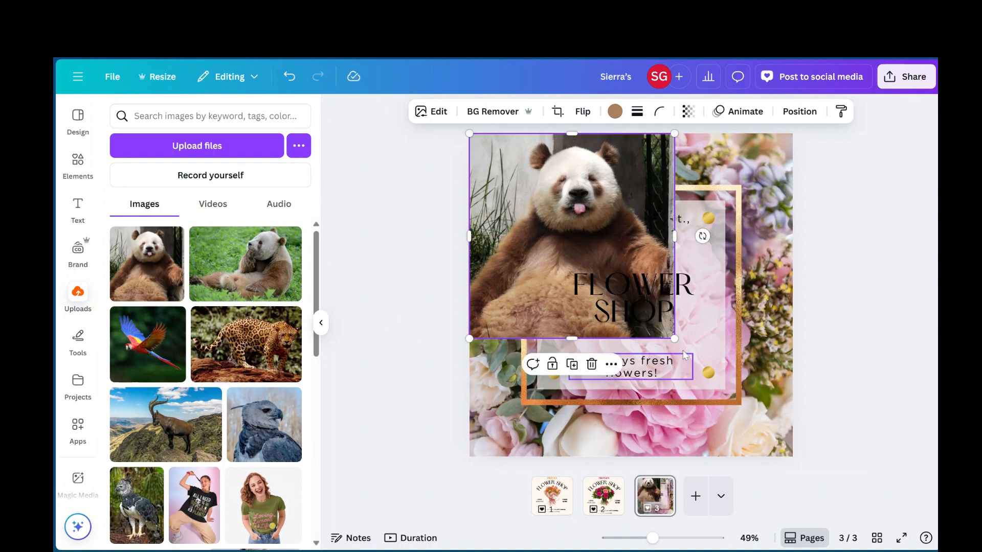
pyautogui.moveTo(674, 338); pyautogui.dragTo(789, 456)
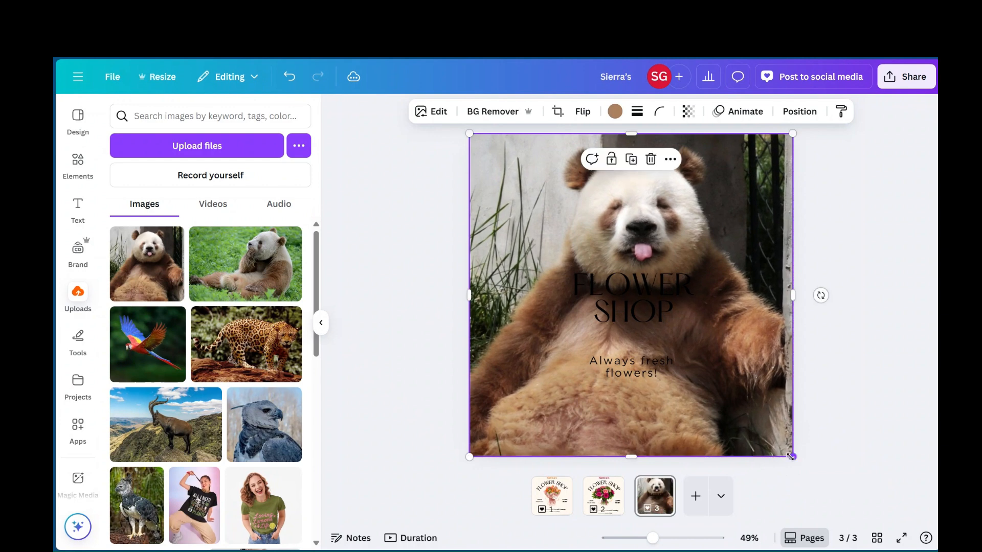
pyautogui.click(801, 113)
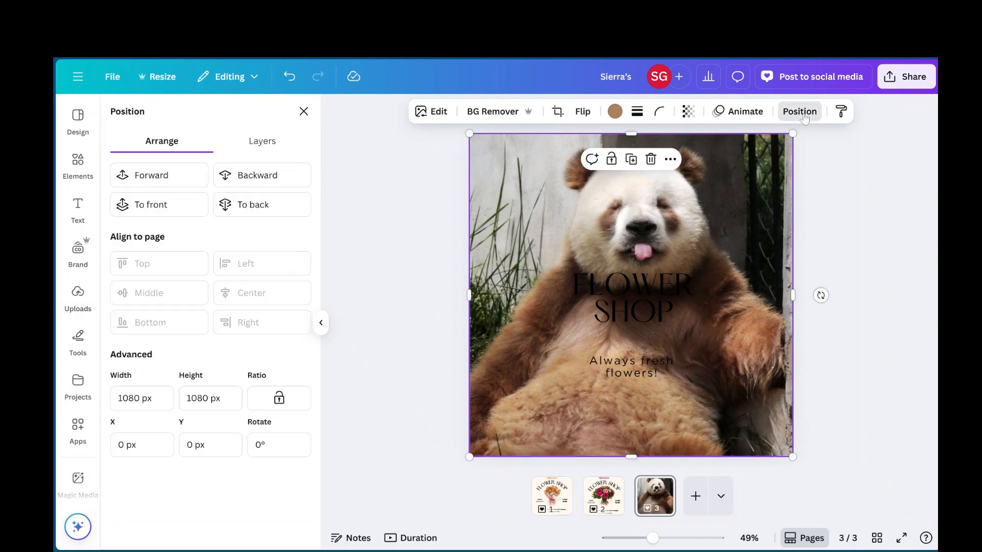
pyautogui.click(264, 213)
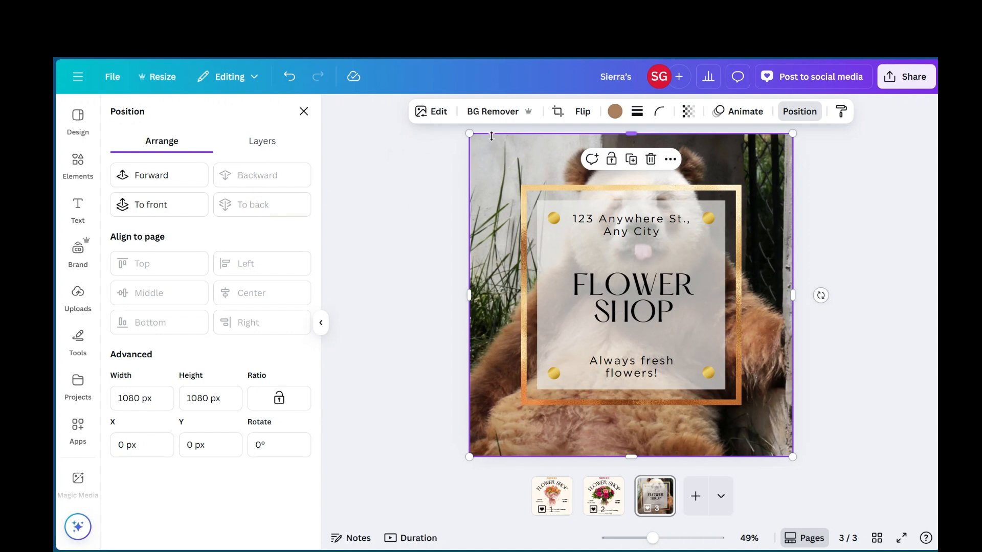
# Shrink the panda photo to about 982 px square, then delete it from the third page.
pyautogui.moveTo(469, 134); pyautogui.dragTo(499, 162)
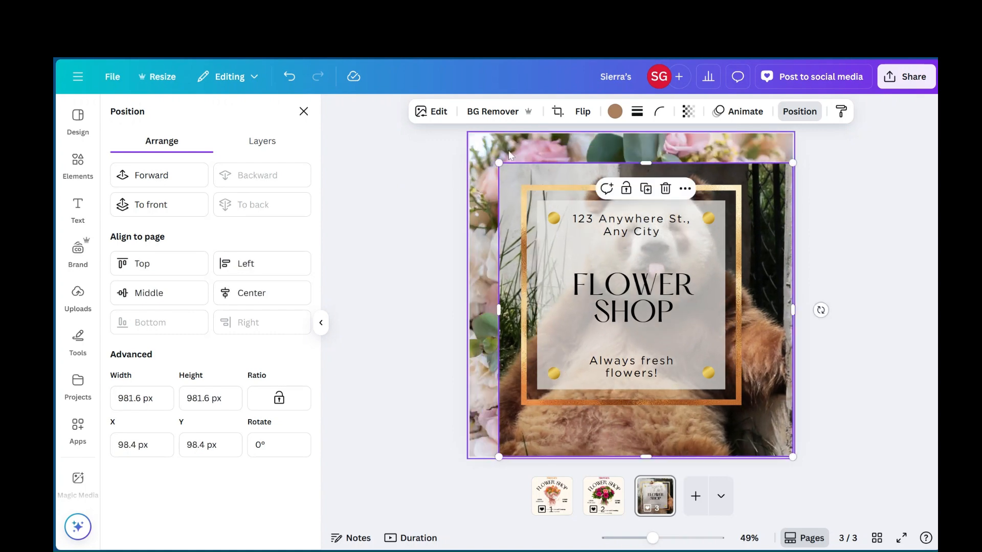
pyautogui.click(665, 188)
pyautogui.click(663, 152)
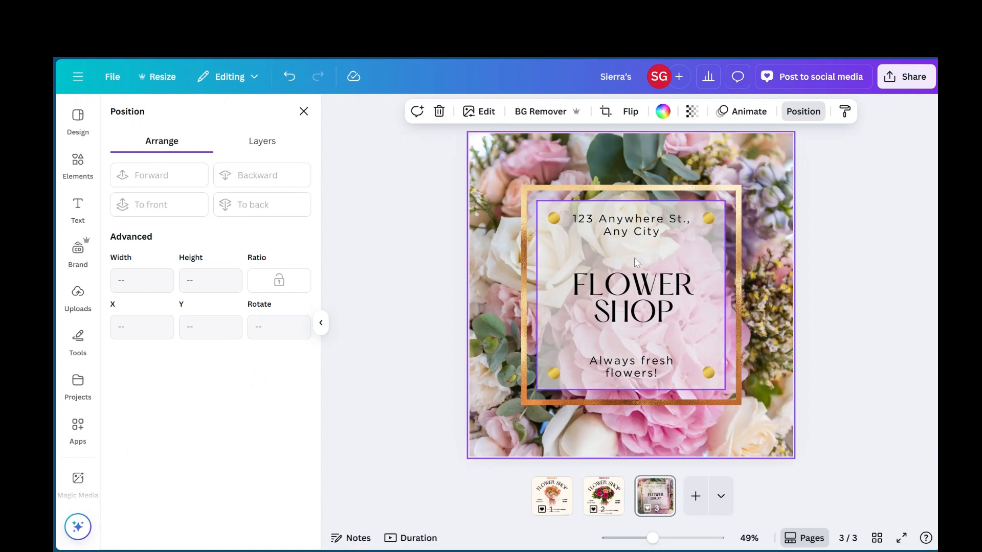
# Add a default heading text box below the FLOWER SHOP title on the third page and scale it down to about size 51.6.
pyautogui.click(621, 229)
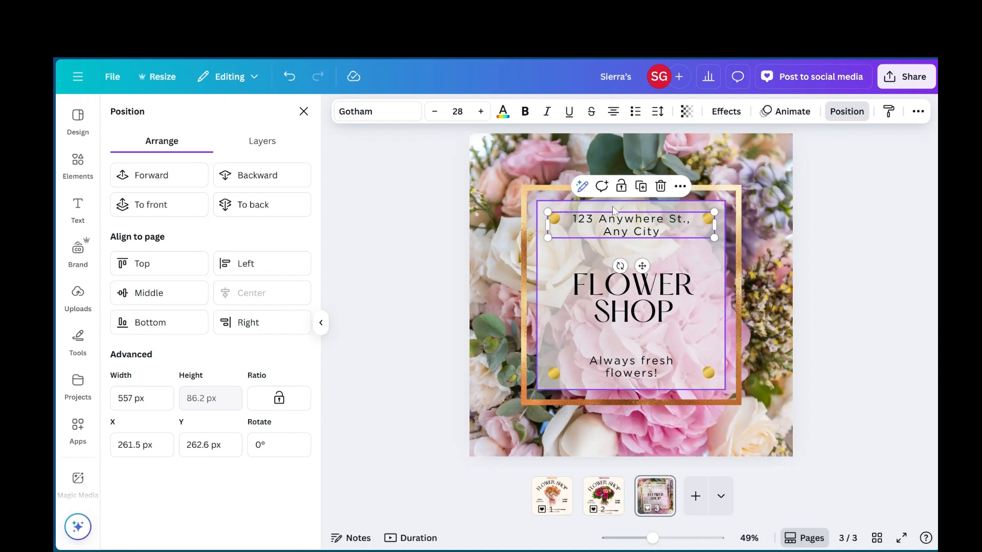
pyautogui.click(634, 301)
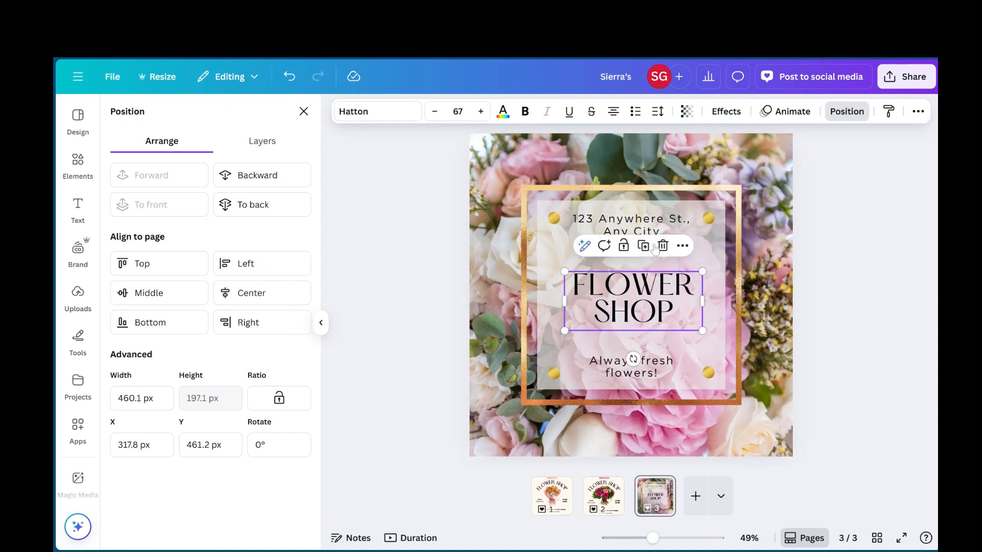
pyautogui.click(78, 209)
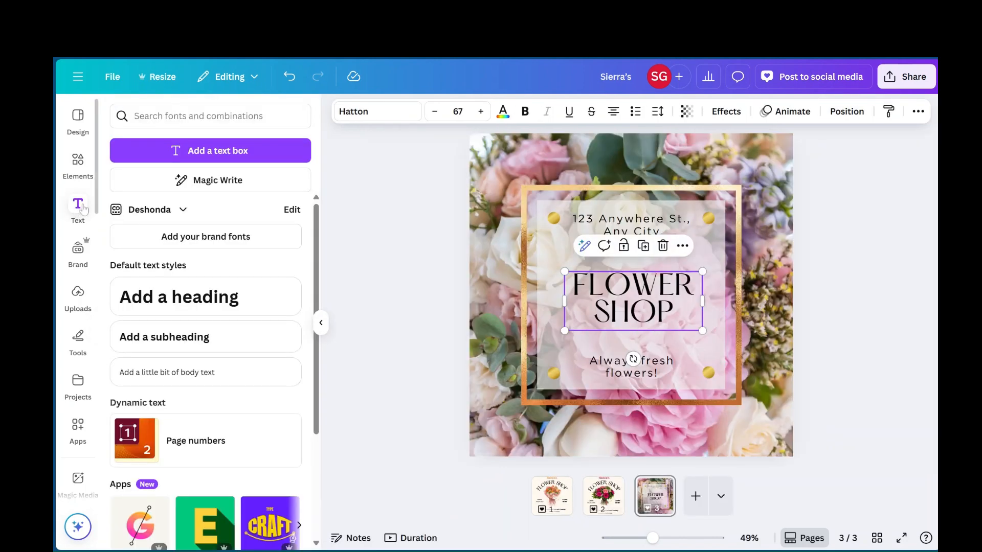
pyautogui.click(187, 296)
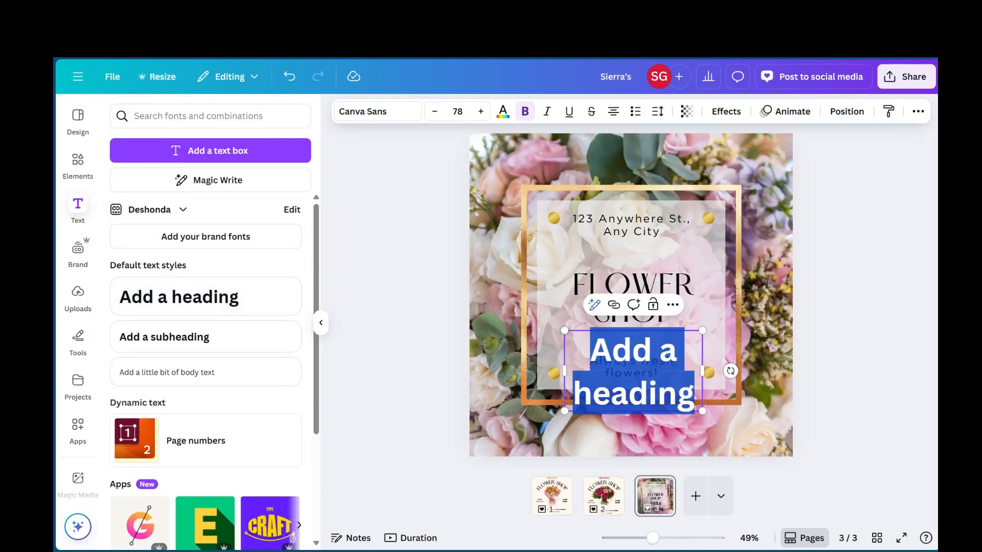
pyautogui.moveTo(701, 410); pyautogui.dragTo(718, 353)
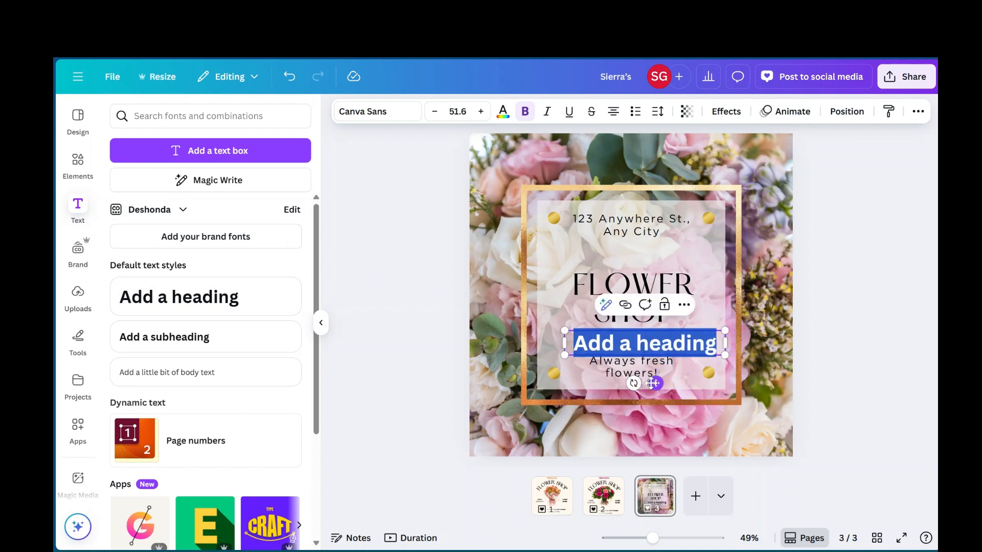
# Move the new heading between the address and the FLOWER SHOP title, scale it to about size 45.7 and set its font to Hatton.
pyautogui.moveTo(645, 385); pyautogui.dragTo(637, 295)
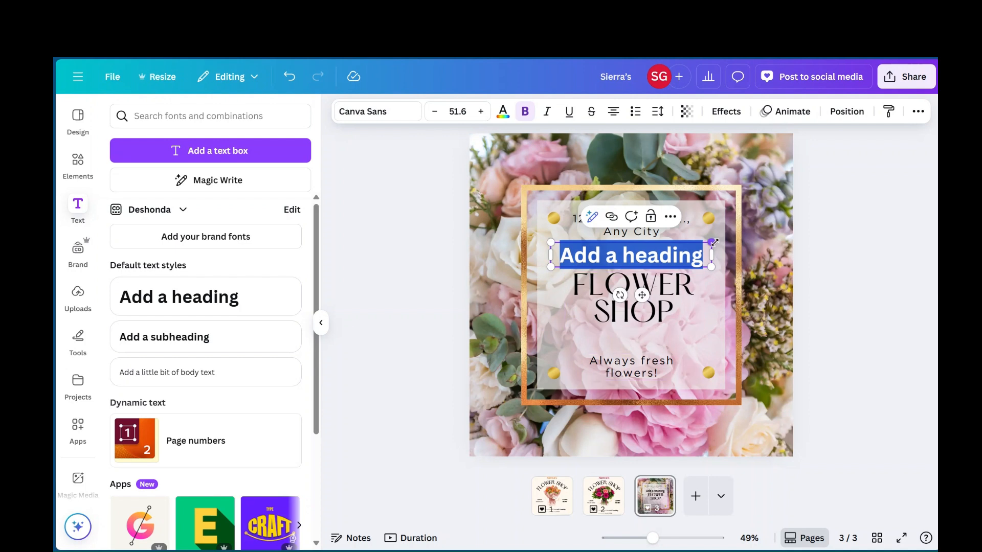
pyautogui.moveTo(711, 240); pyautogui.dragTo(692, 245)
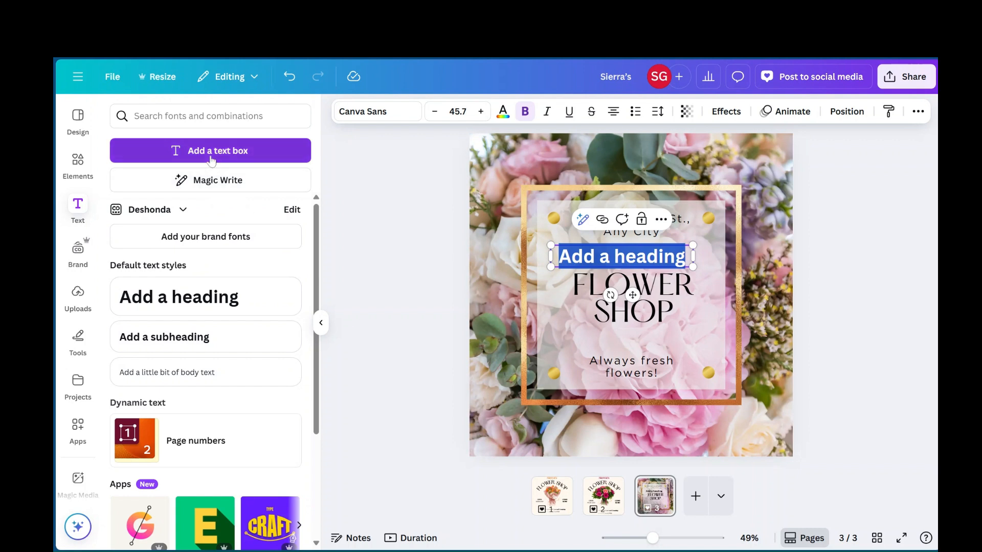
pyautogui.click(394, 114)
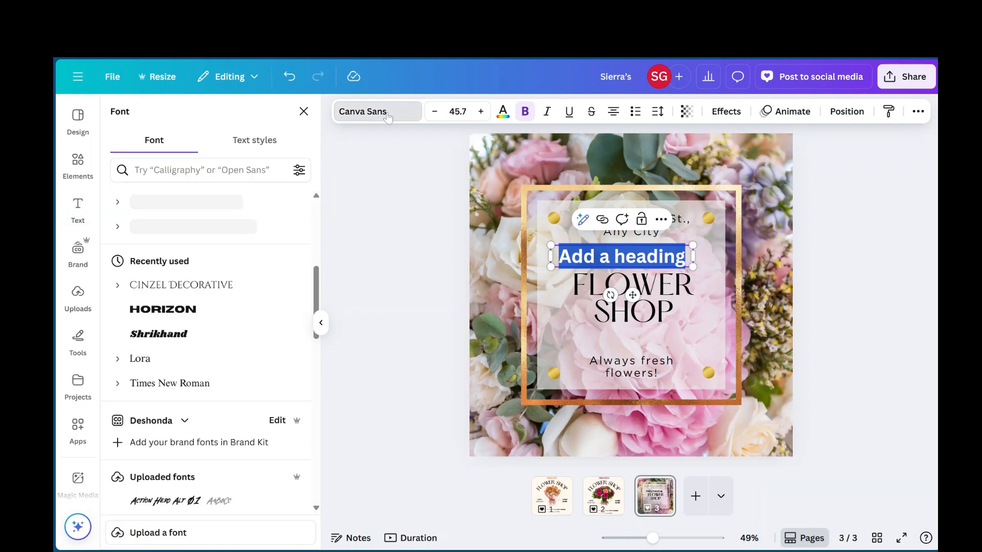
pyautogui.scroll(2, 189, 307)
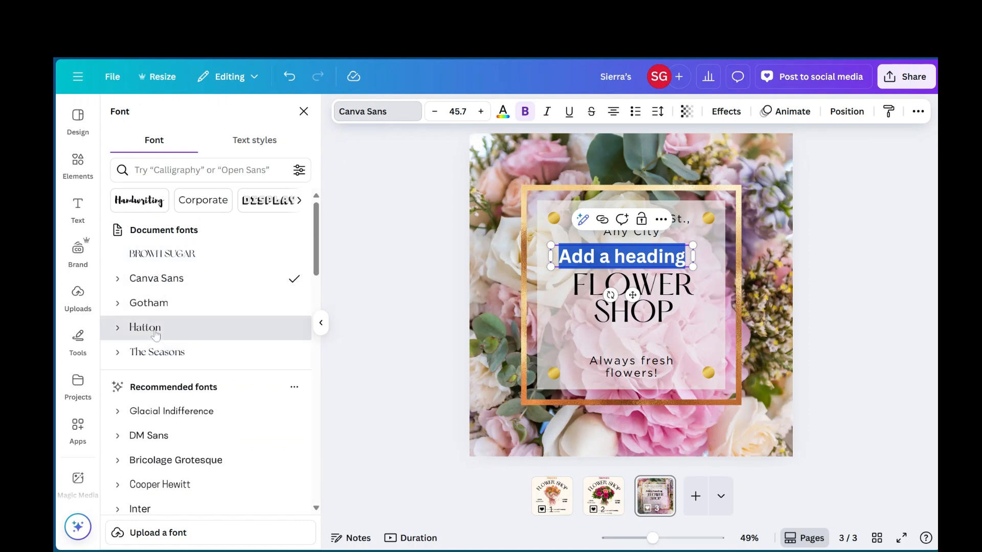
pyautogui.click(173, 330)
# Reduce the heading to size 29.9 and centre it above the FLOWER SHOP title.
pyautogui.moveTo(693, 268); pyautogui.dragTo(661, 248)
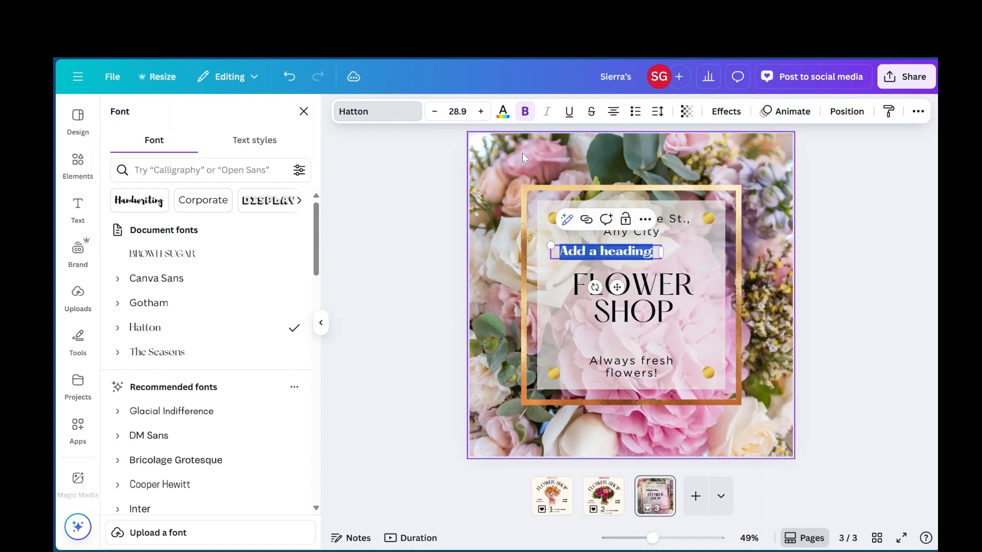
pyautogui.click(459, 116)
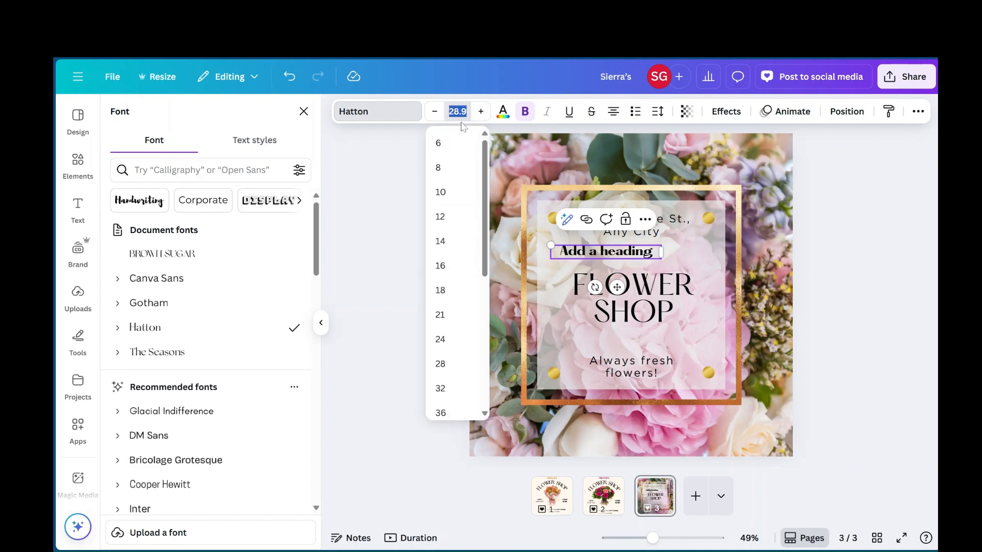
pyautogui.click(480, 111)
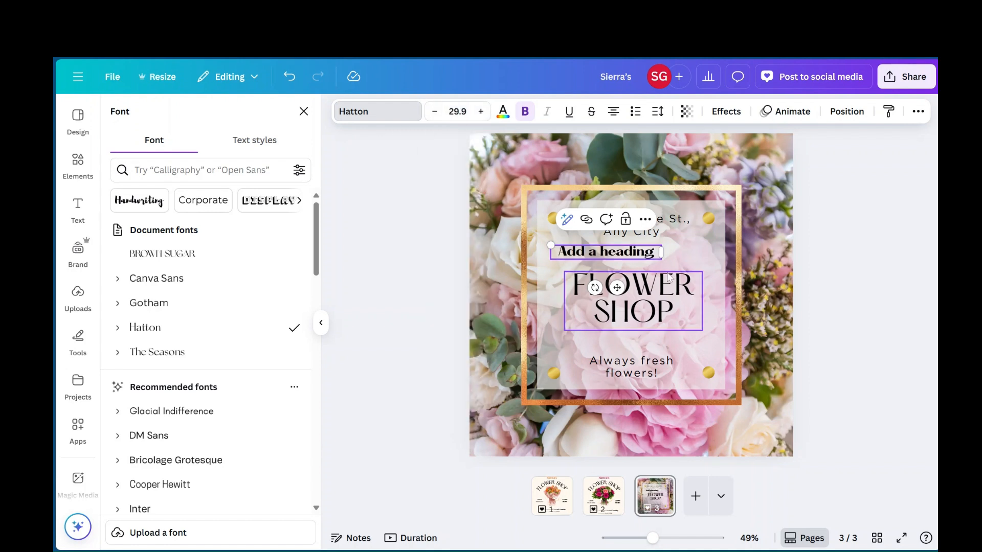
pyautogui.moveTo(619, 285); pyautogui.dragTo(642, 287)
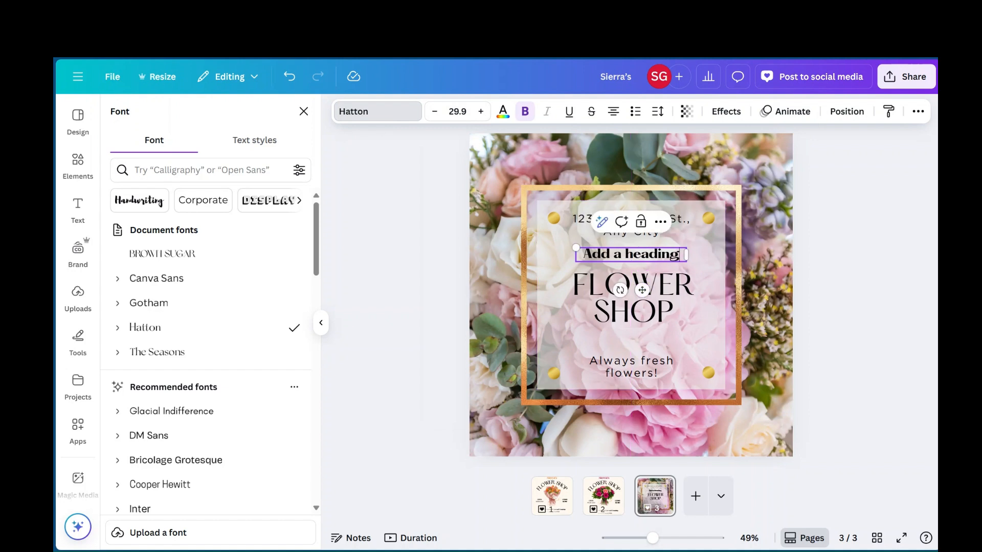
# Replace the heading's placeholder text with the shop owner's possessive first name and move it slightly closer to the FLOWER SHOP title.
pyautogui.click(585, 253)
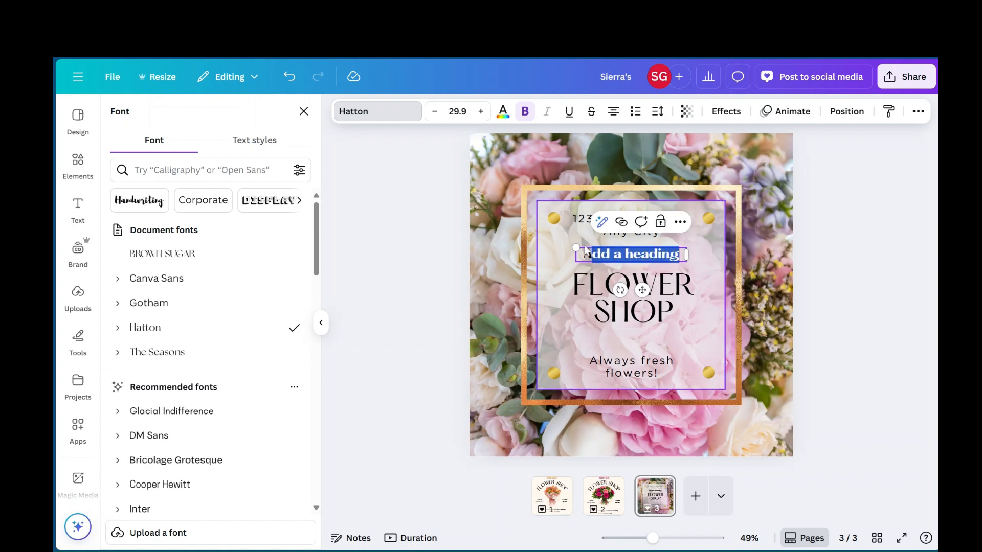
pyautogui.press('BackSpace')
pyautogui.write('Sier')
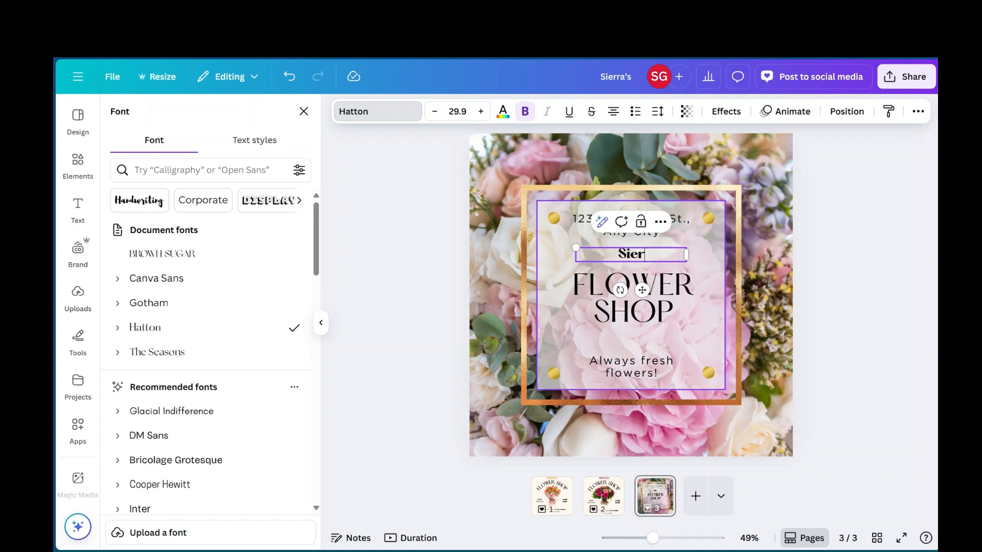
pyautogui.write("ra's")
pyautogui.click(842, 276)
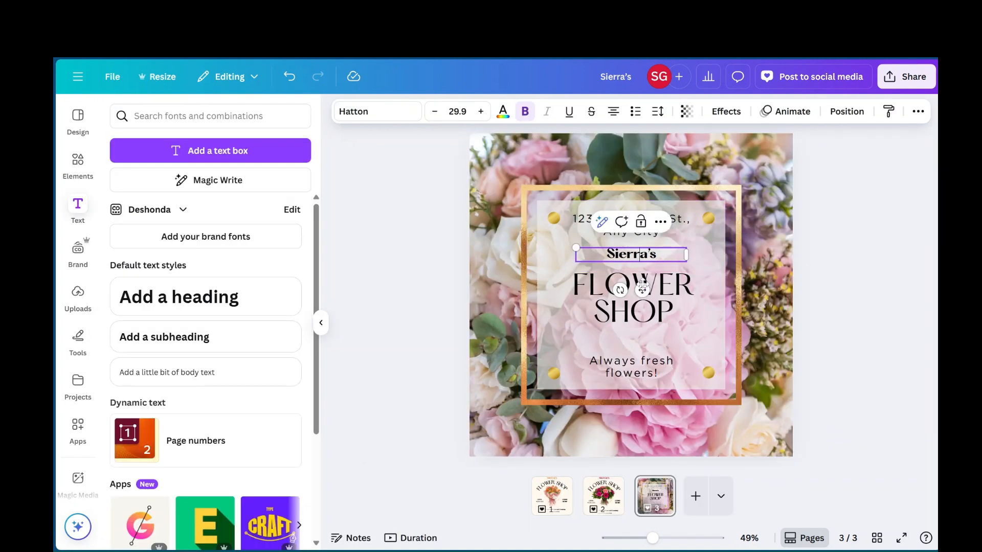
pyautogui.moveTo(642, 288); pyautogui.dragTo(644, 291)
# Colour the owner's name text with the pink from the background photo's colour palette.
pyautogui.click(503, 112)
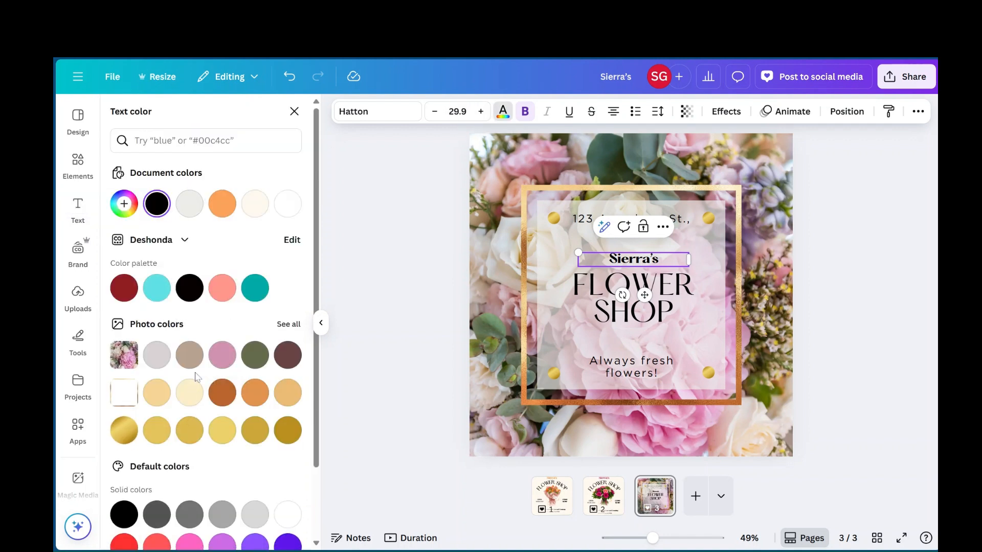
pyautogui.click(219, 364)
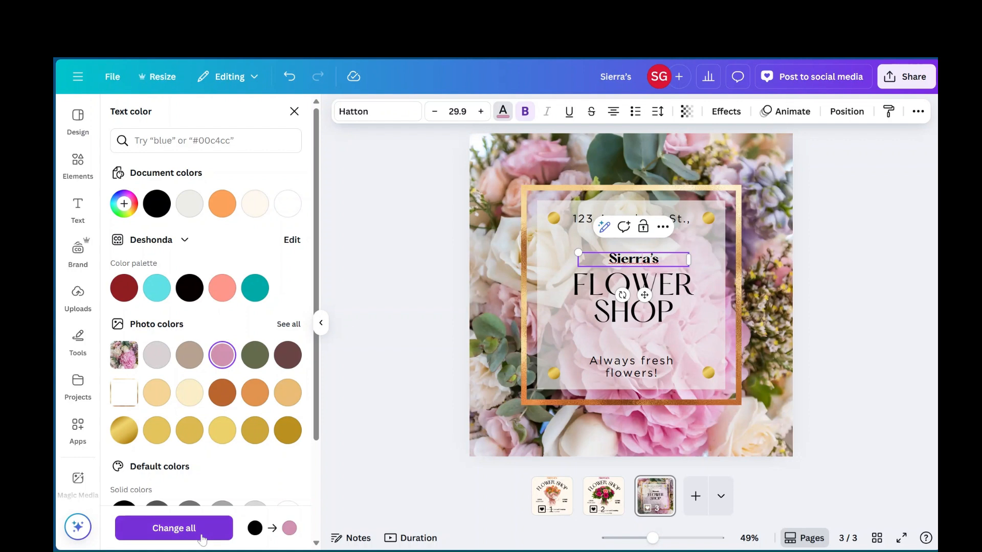
pyautogui.doubleClick(634, 259)
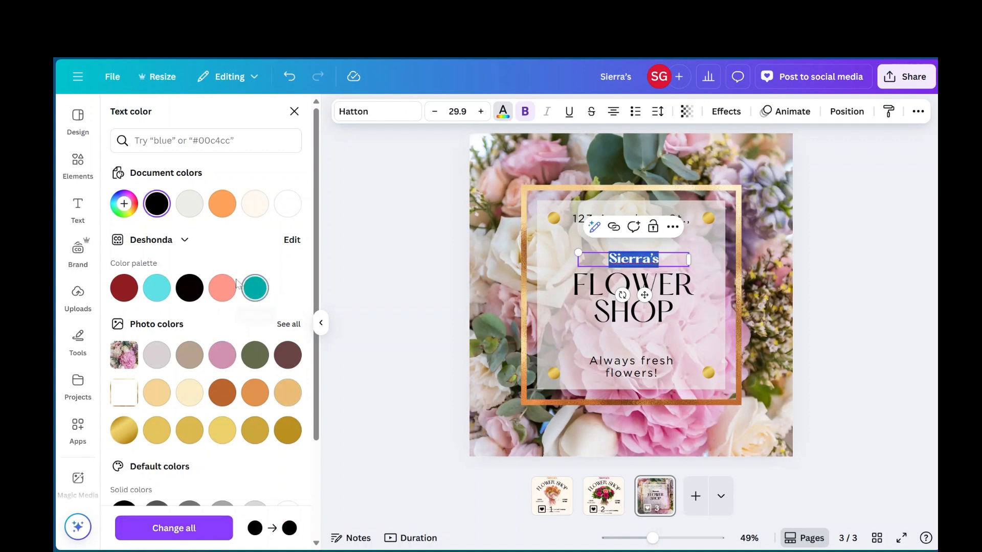
pyautogui.click(222, 355)
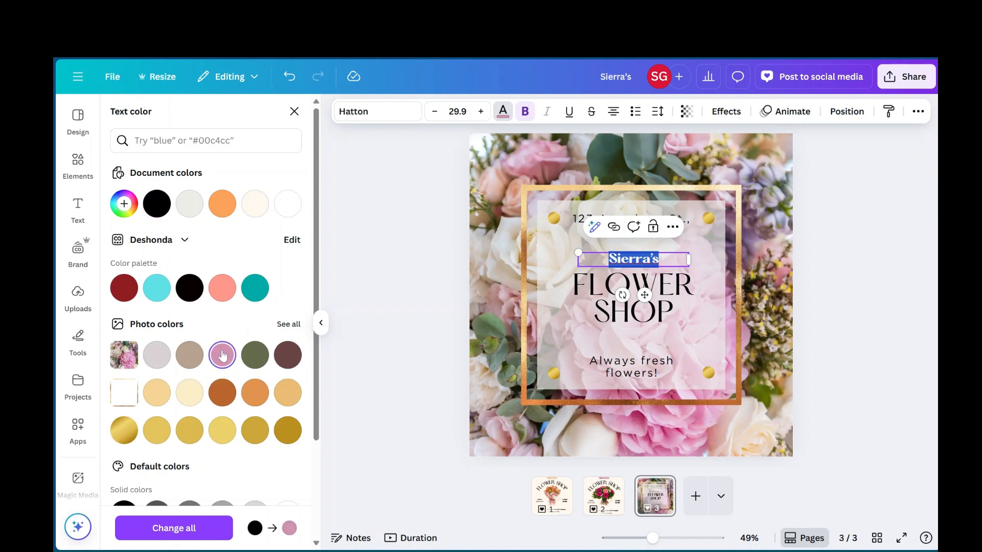
pyautogui.click(390, 227)
# Enlarge the owner's name text to size 44.9 and move it up between the address and the FLOWER SHOP title.
pyautogui.click(629, 260)
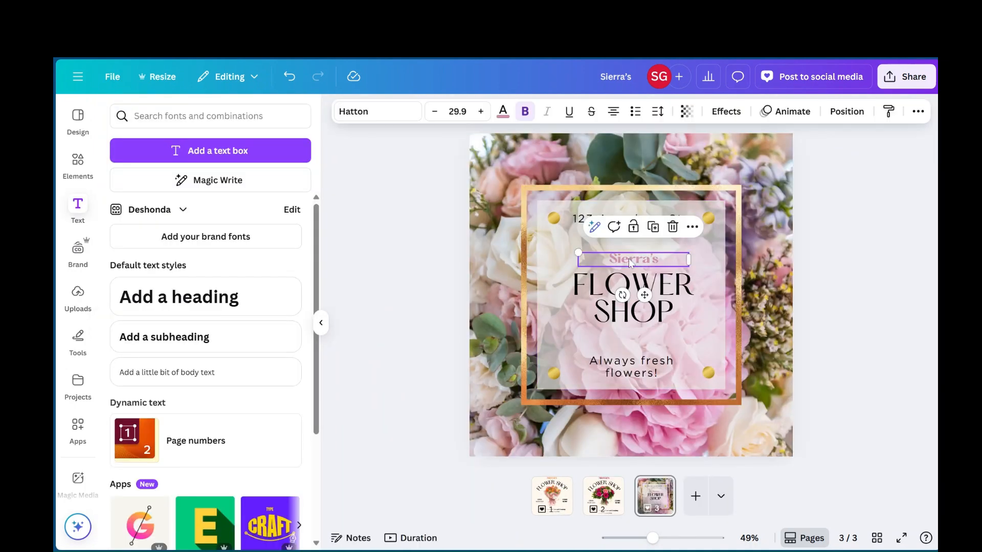
pyautogui.click(480, 111)
pyautogui.click(480, 111)
pyautogui.click(480, 111)
pyautogui.click(481, 111)
pyautogui.click(481, 111)
pyautogui.click(481, 111)
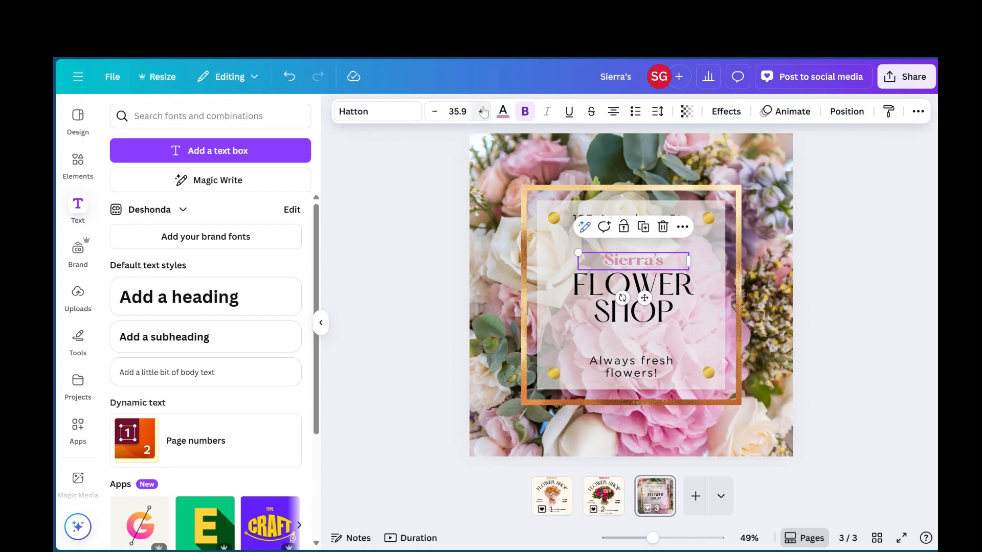
pyautogui.tripleClick(481, 111)
pyautogui.tripleClick(481, 111)
pyautogui.tripleClick(481, 111)
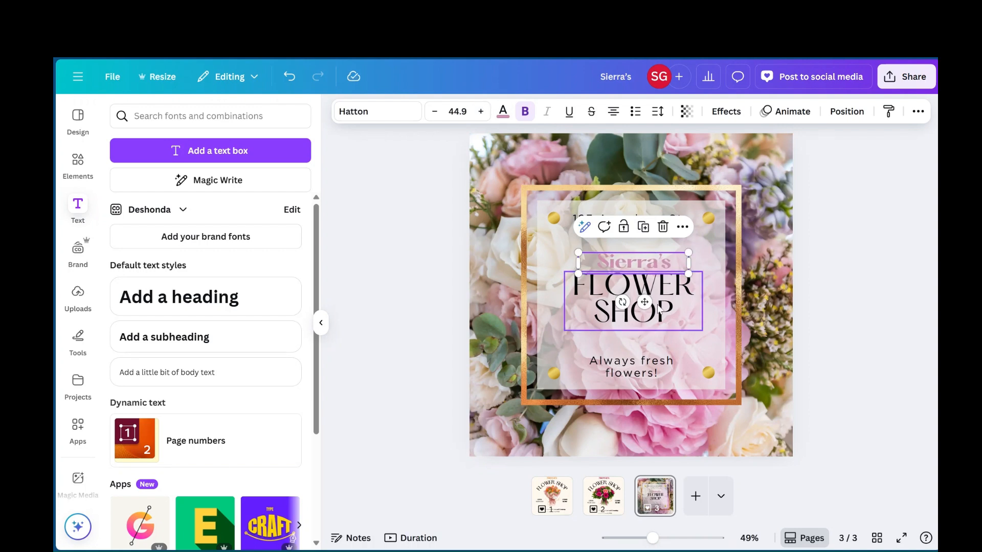
pyautogui.moveTo(649, 257); pyautogui.dragTo(654, 248)
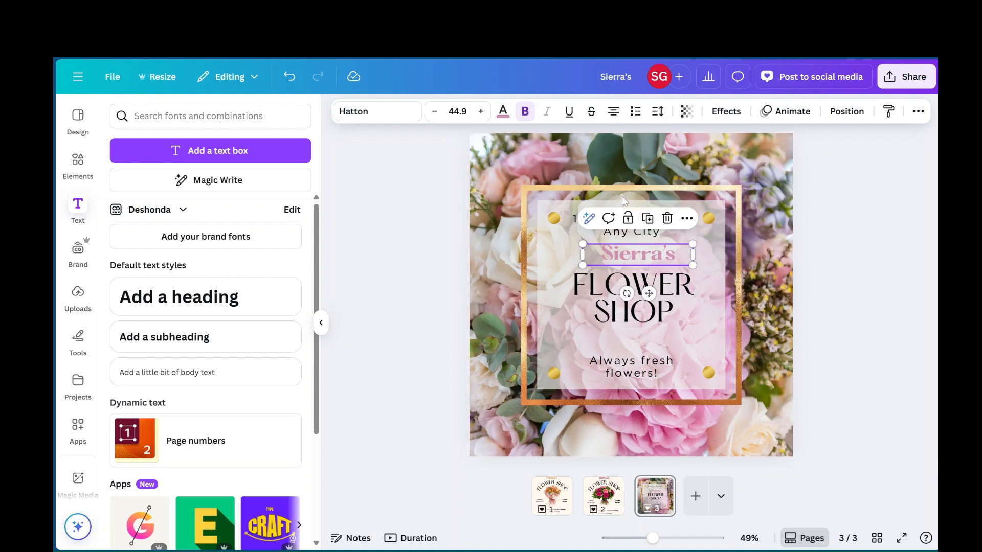
# Recolour the owner's name text to the grey-green #59746B by sampling it from the design with the eyedropper.
pyautogui.click(502, 111)
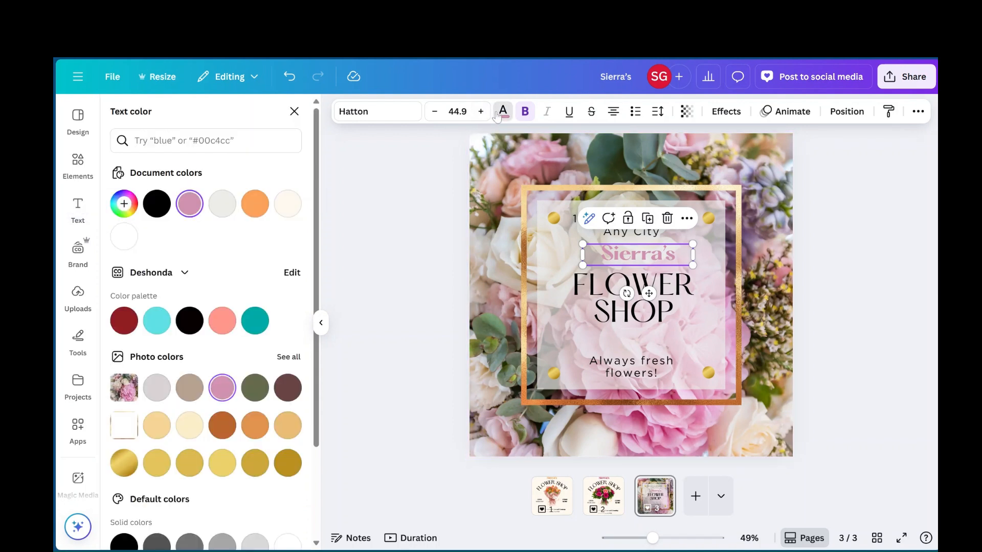
pyautogui.click(124, 203)
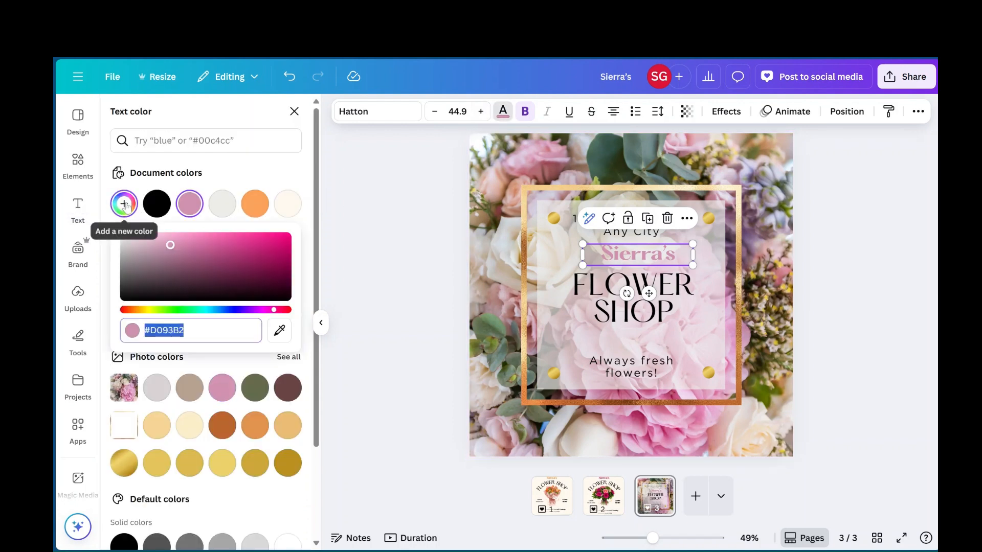
pyautogui.click(279, 333)
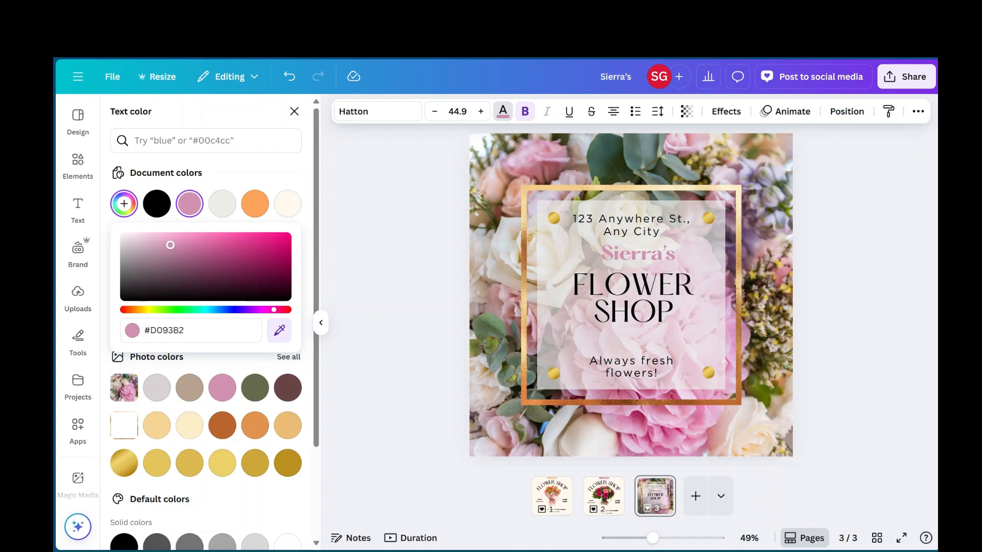
pyautogui.click(525, 246)
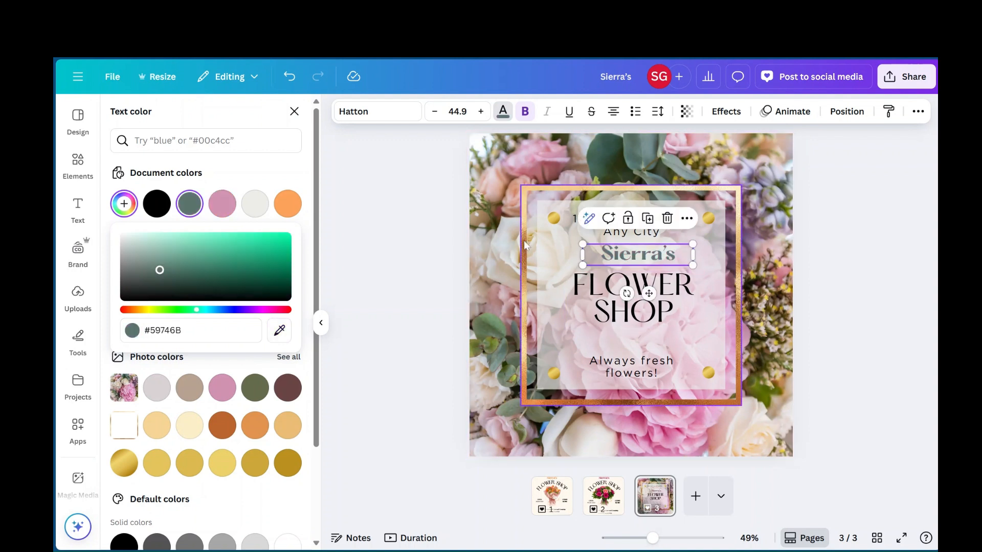
pyautogui.press('Escape')
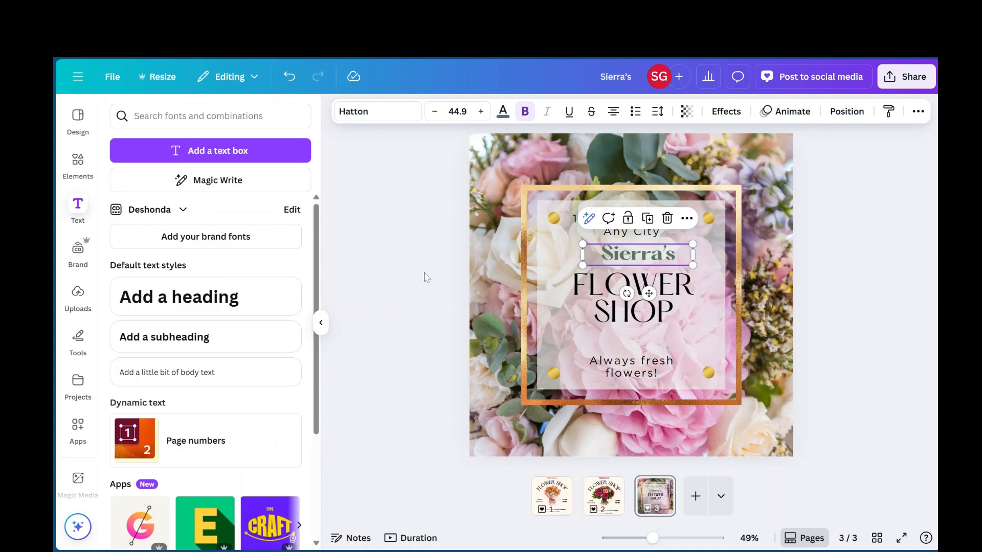
pyautogui.click(917, 287)
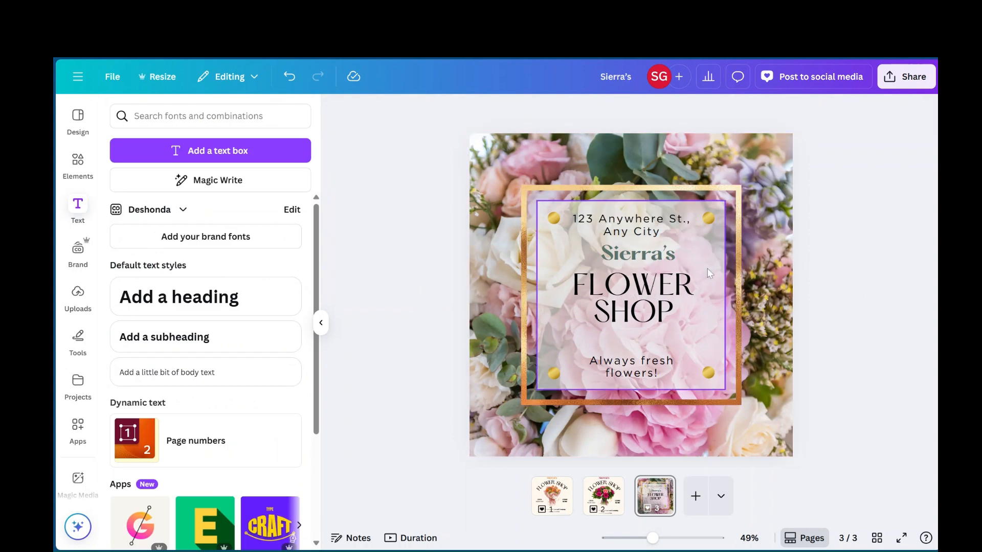
# Make the "Always fresh flowers!" text bold.
pyautogui.click(645, 369)
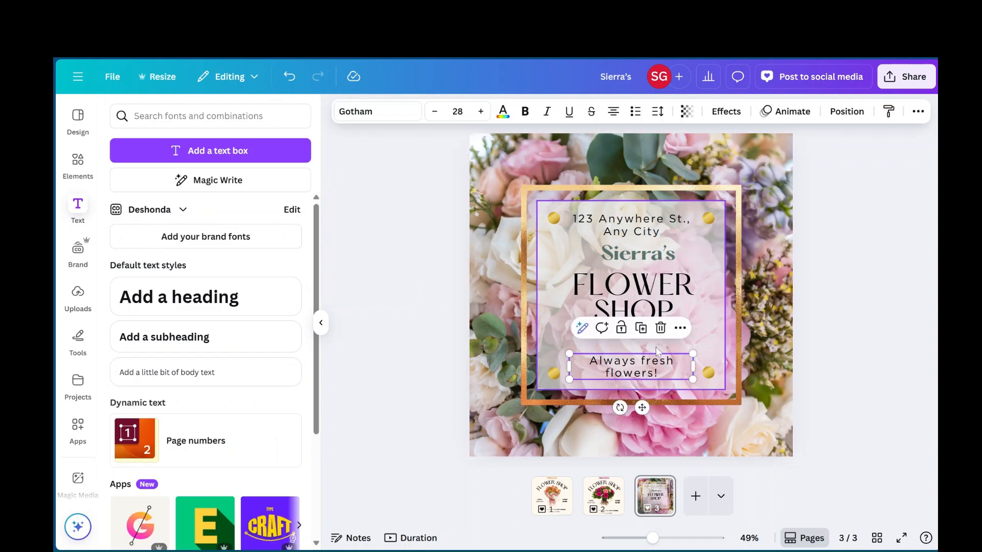
pyautogui.click(524, 113)
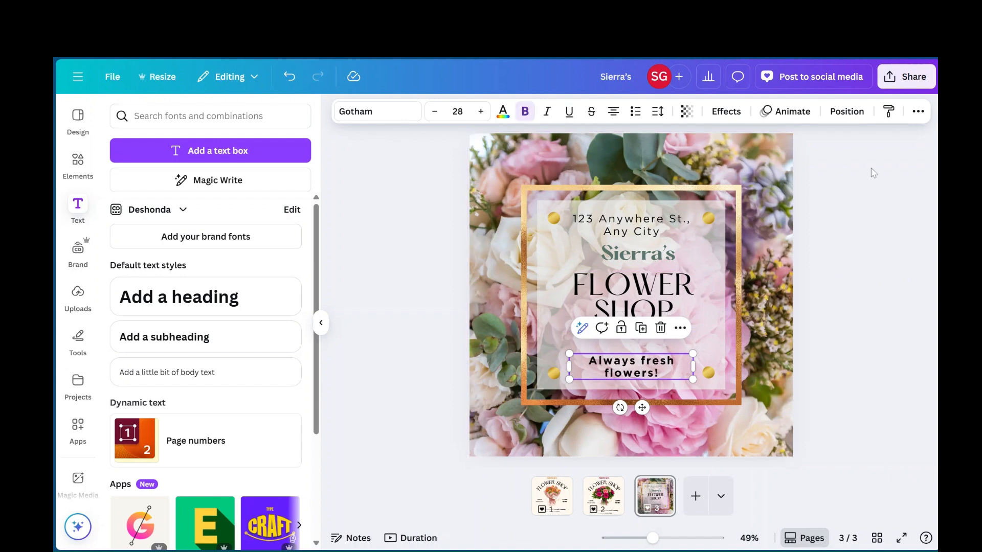
pyautogui.click(888, 215)
# Move the FLOWER SHOP title down, evenly spaced above the tagline, and shift the owner's name down just above the title.
pyautogui.click(620, 300)
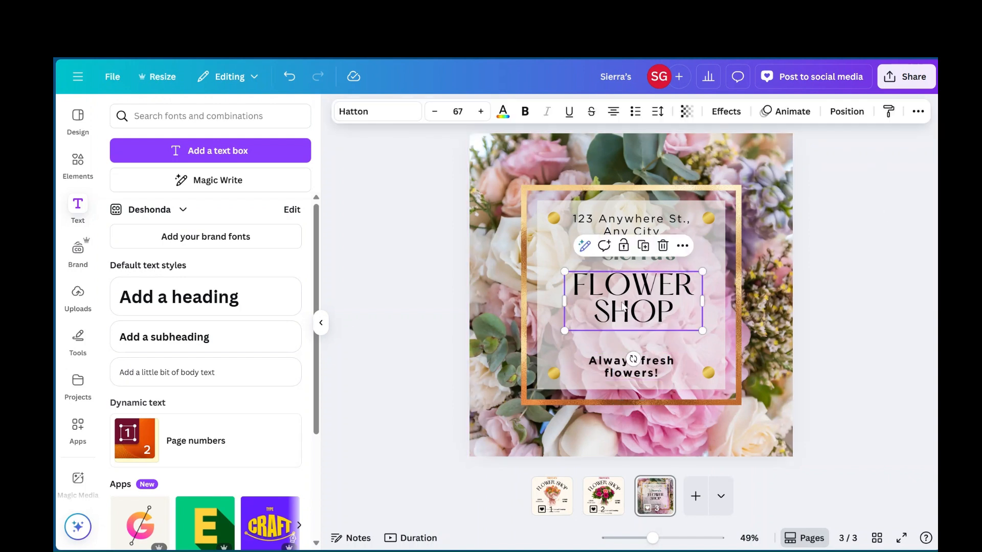
pyautogui.moveTo(621, 299); pyautogui.dragTo(620, 308)
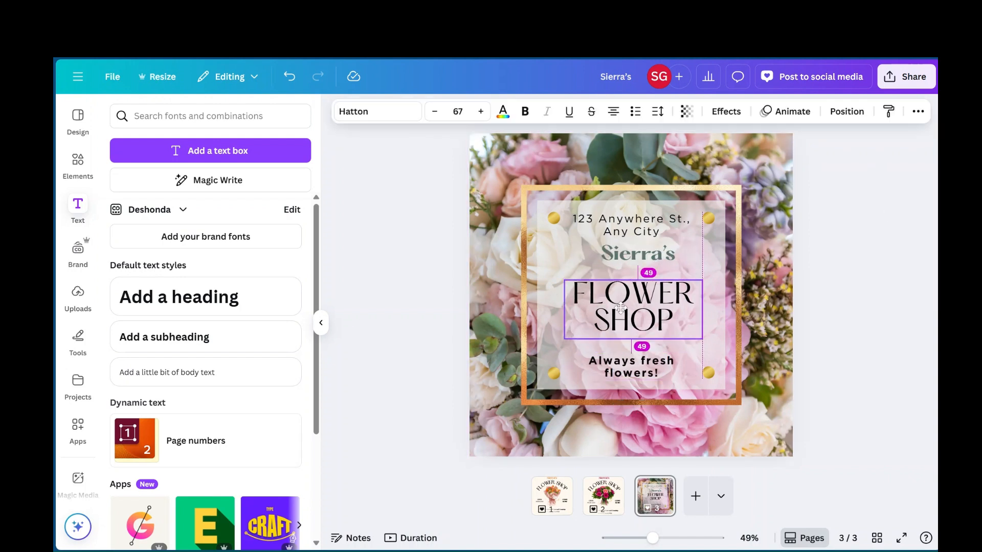
pyautogui.click(646, 314)
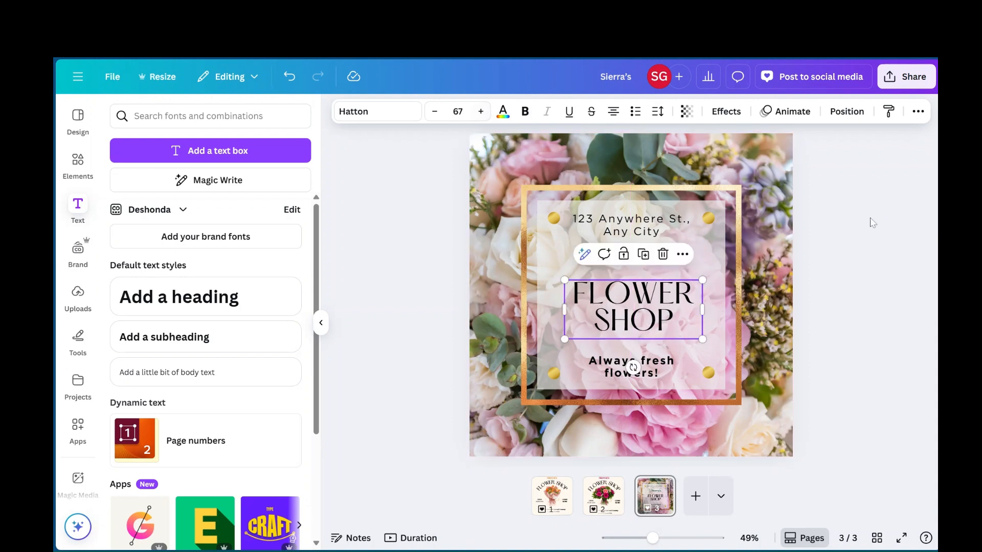
pyautogui.click(880, 240)
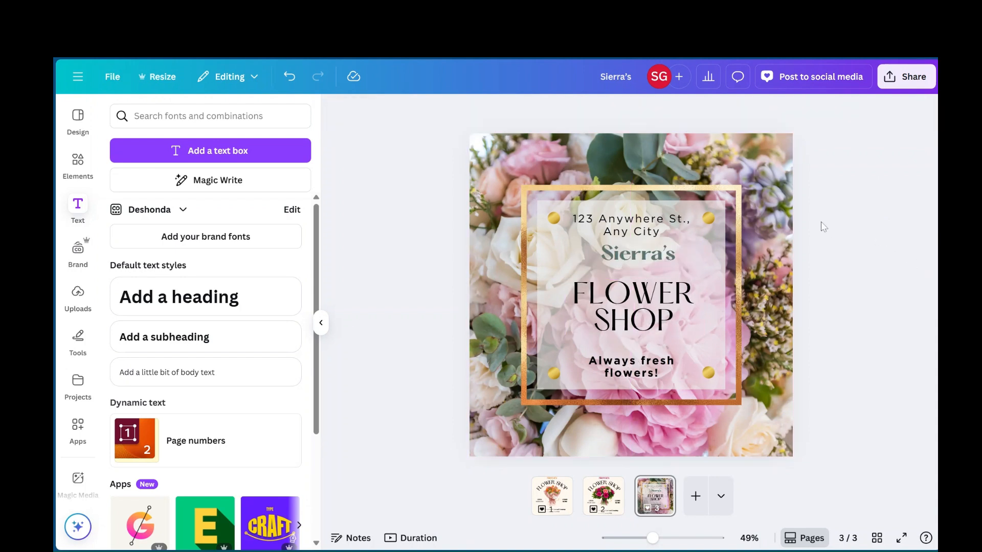
pyautogui.click(619, 255)
pyautogui.moveTo(620, 256); pyautogui.dragTo(617, 264)
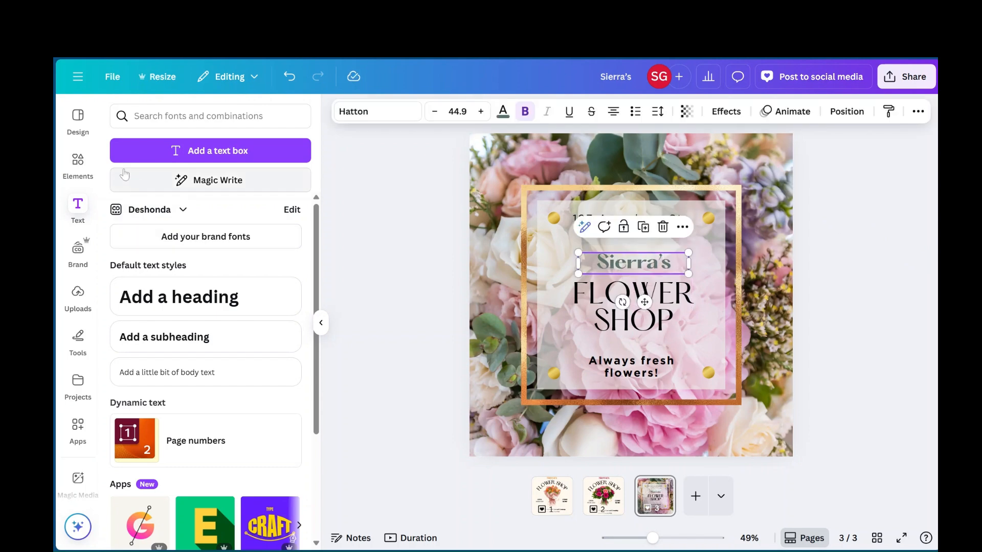
# Add the Yellow Green Floral Festive Mother's Day Gift Ideas Sale template to the design as a new page.
pyautogui.click(77, 162)
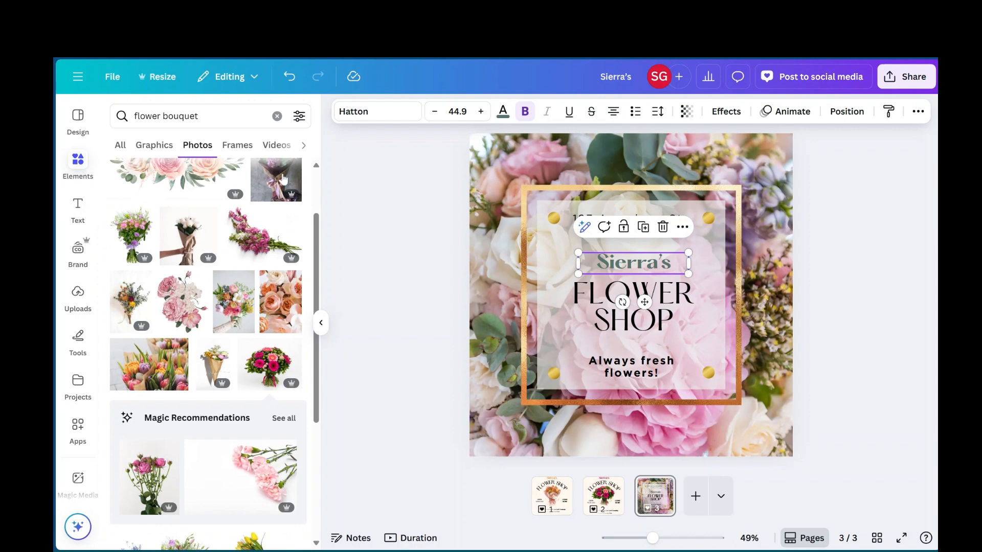
pyautogui.scroll(3, 120, 277)
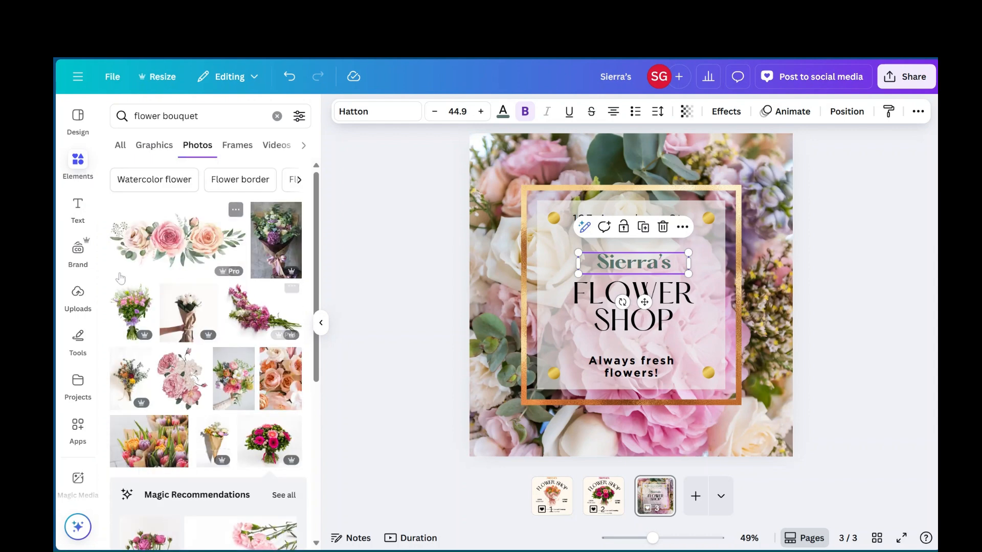
pyautogui.click(78, 118)
pyautogui.click(188, 169)
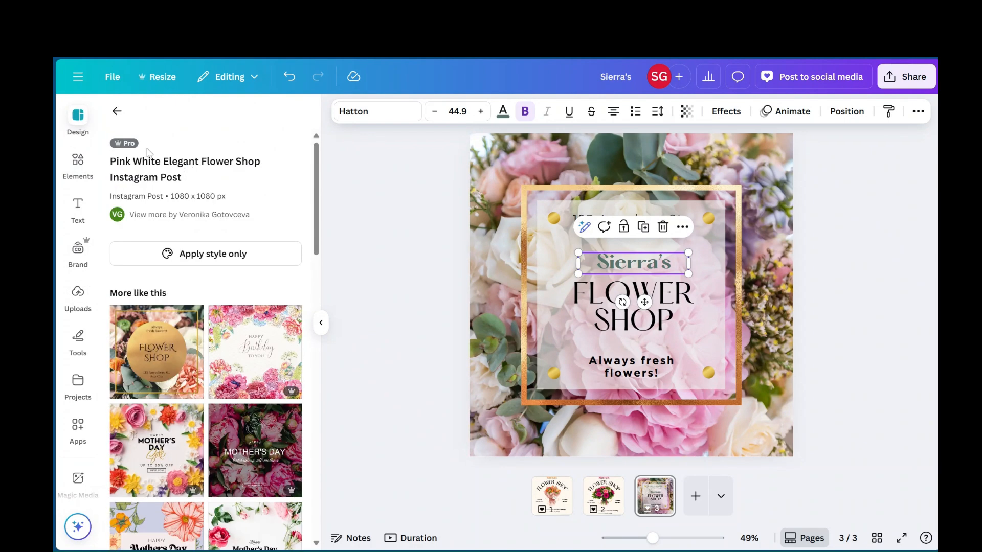
pyautogui.scroll(-3, 152, 350)
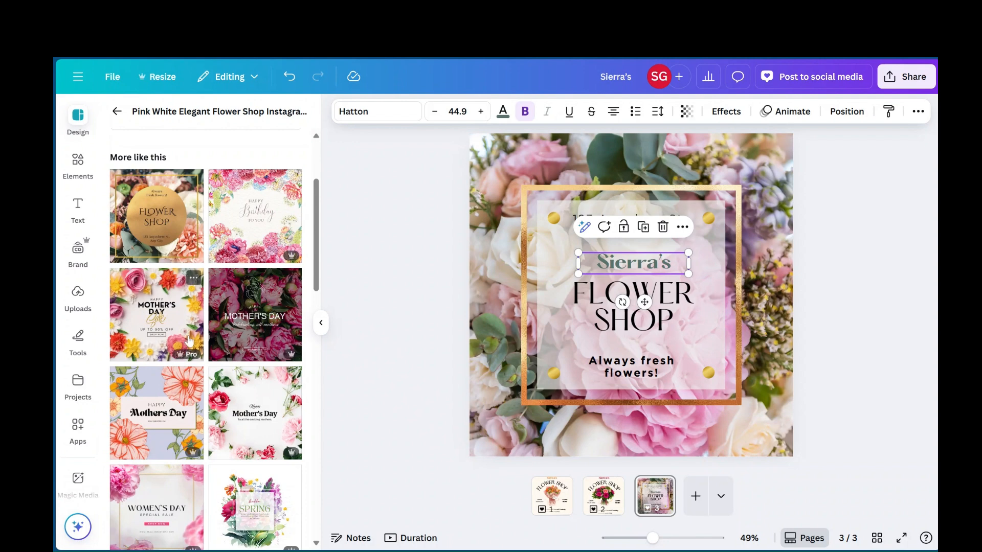
pyautogui.scroll(-2, 190, 338)
pyautogui.scroll(2, 189, 341)
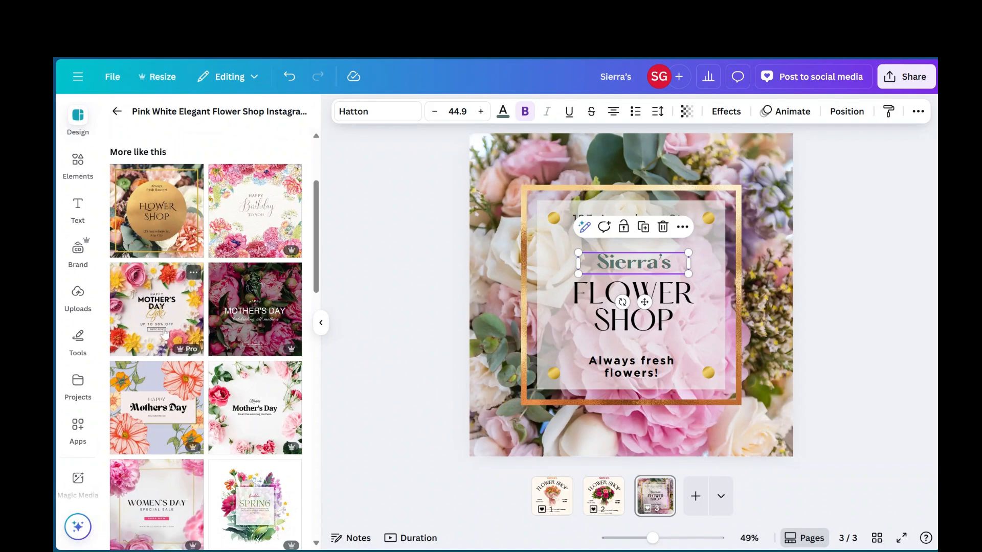
pyautogui.click(152, 319)
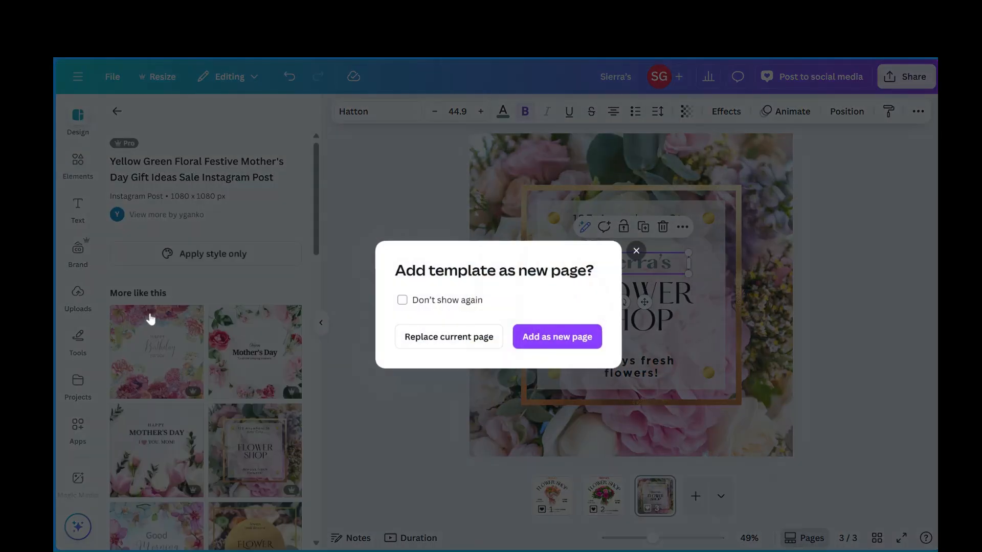
pyautogui.click(558, 340)
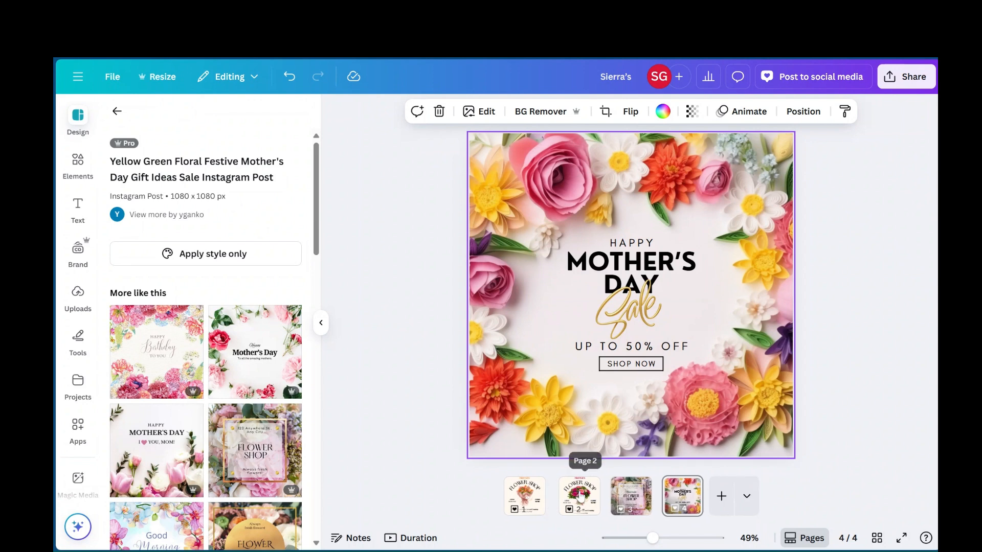
# Go to page 2 of the design and select its bouquet photo.
pyautogui.click(593, 495)
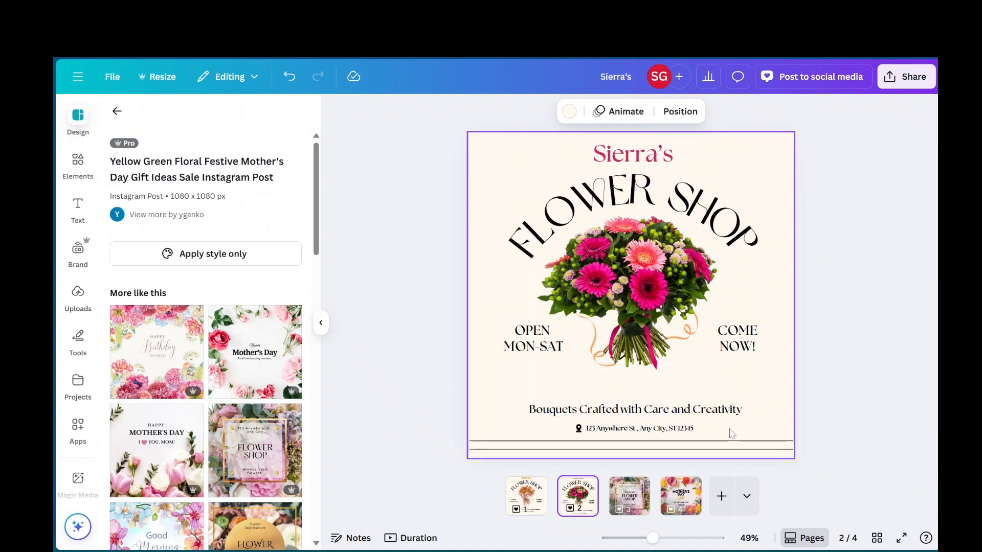
pyautogui.click(561, 223)
pyautogui.click(611, 305)
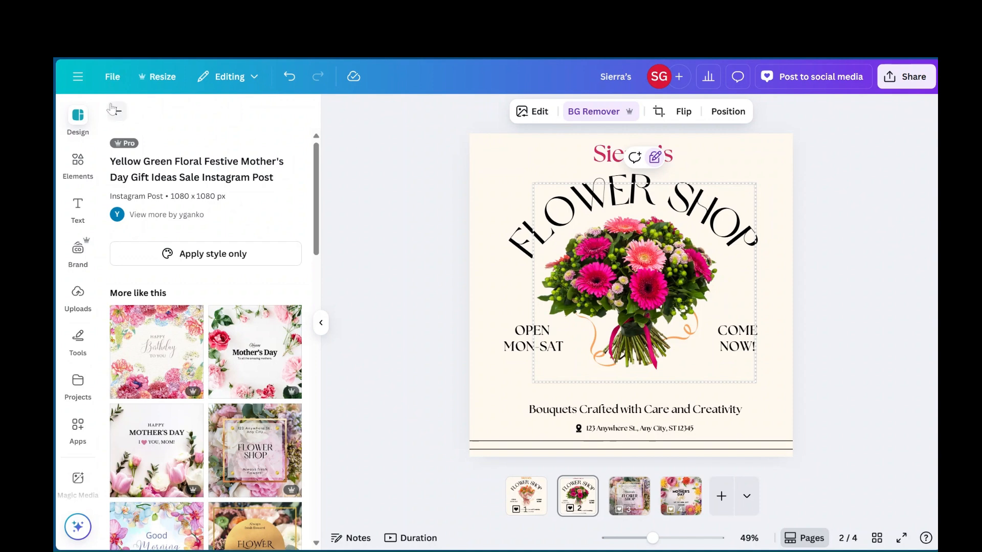
# Browse the templates similar to the Mother's Day sale design, then look through the main template list.
pyautogui.scroll(-3, 245, 358)
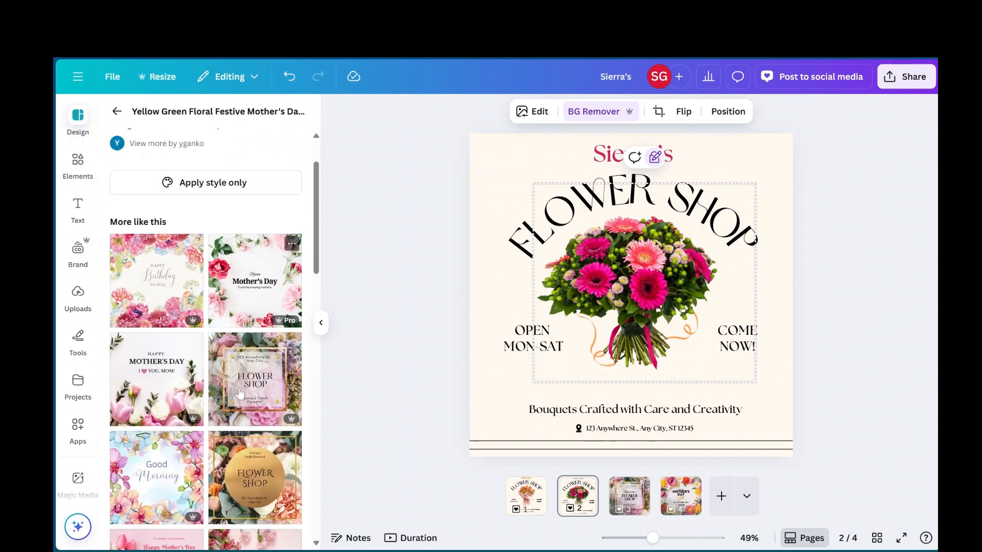
pyautogui.scroll(-10, 240, 393)
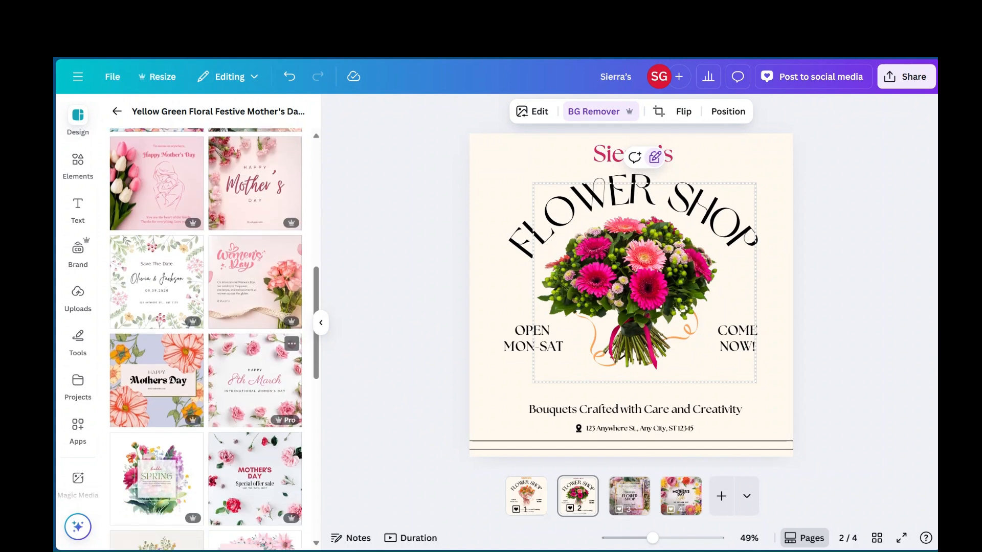
pyautogui.scroll(-10, 254, 358)
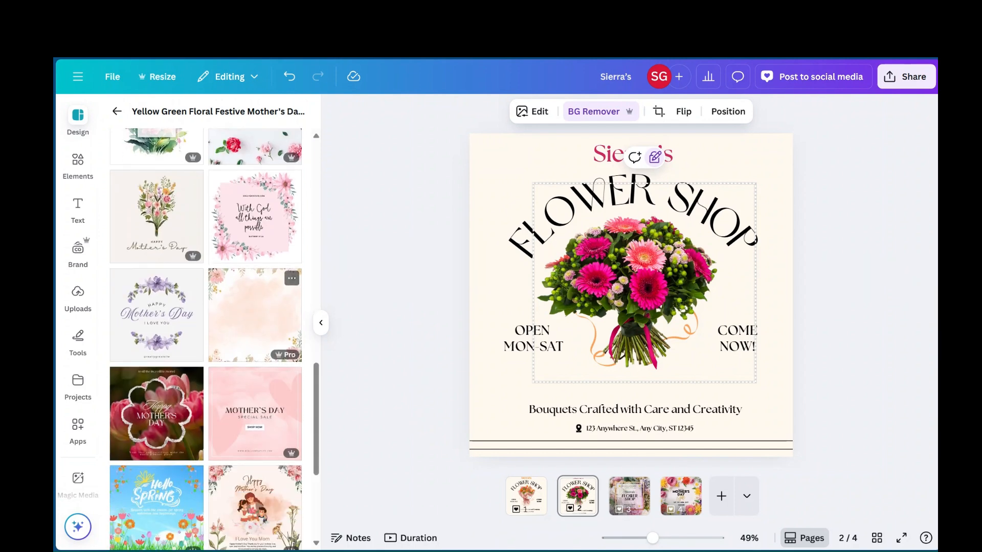
pyautogui.scroll(10, 204, 332)
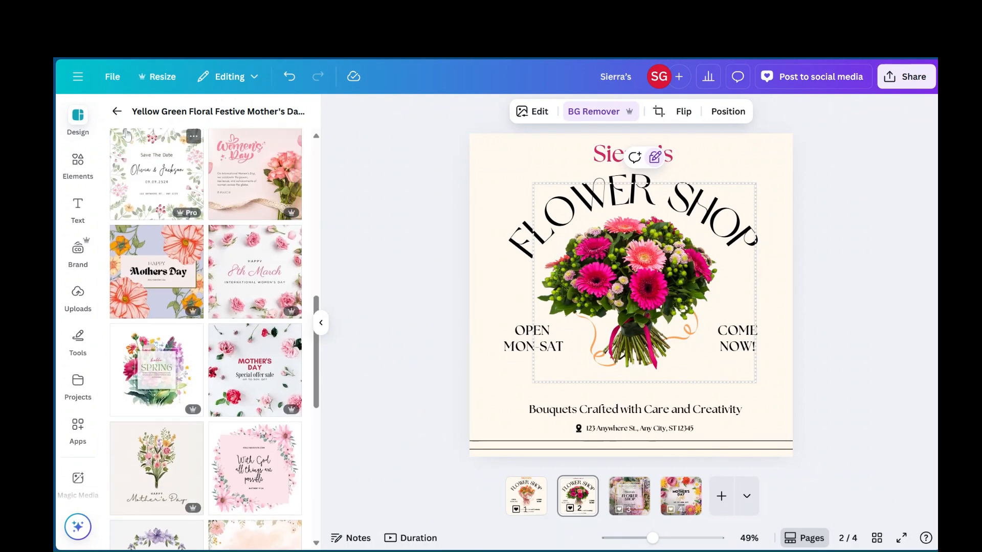
pyautogui.click(116, 110)
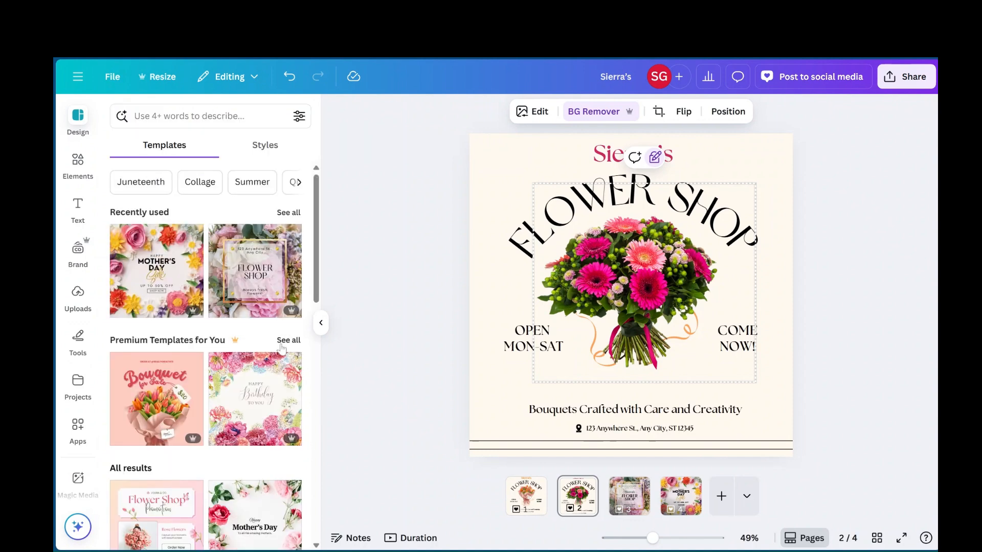
pyautogui.scroll(-10, 281, 349)
pyautogui.scroll(10, 271, 337)
# Search the templates for "mom" and browse the results.
pyautogui.click(176, 116)
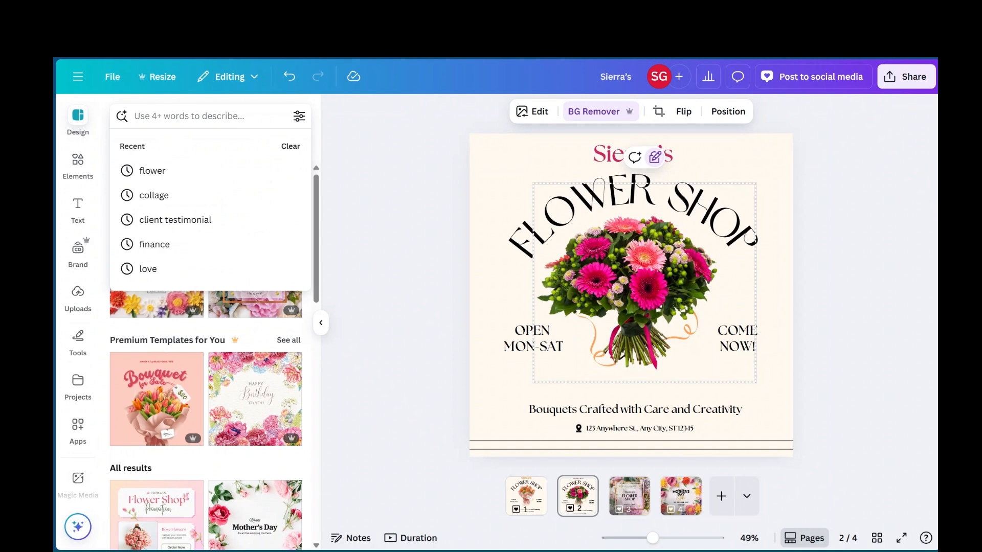
pyautogui.write('mom')
pyautogui.press('Return')
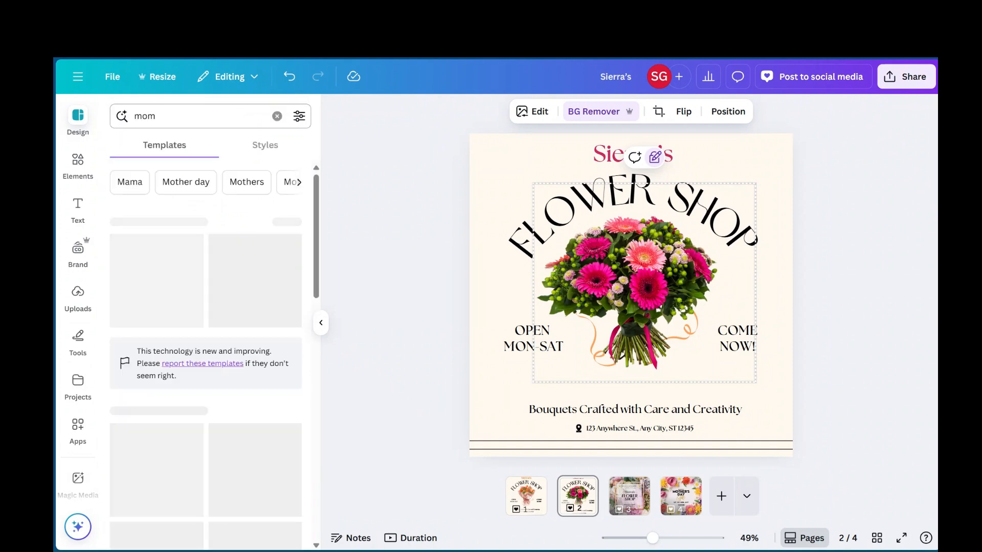
pyautogui.scroll(-6, 180, 402)
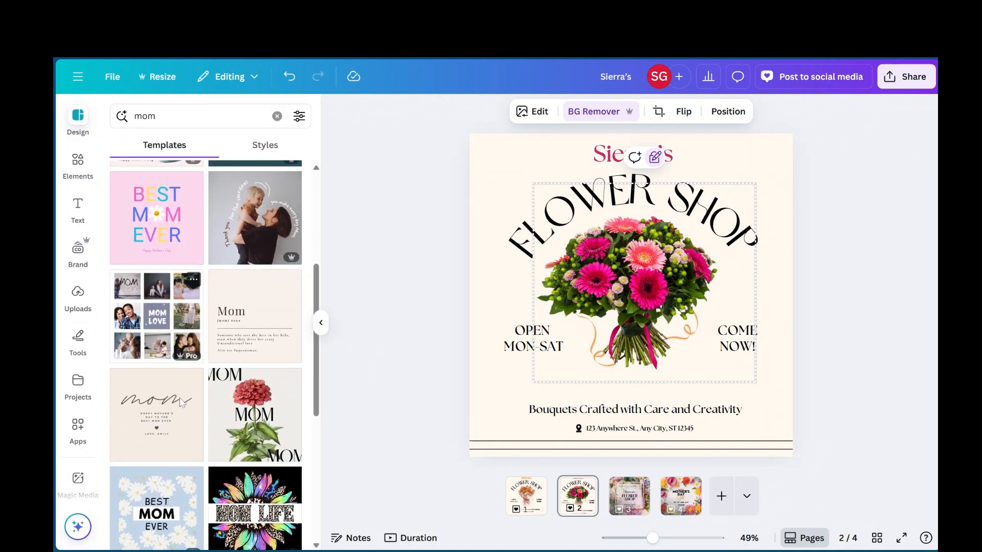
pyautogui.scroll(-5, 180, 402)
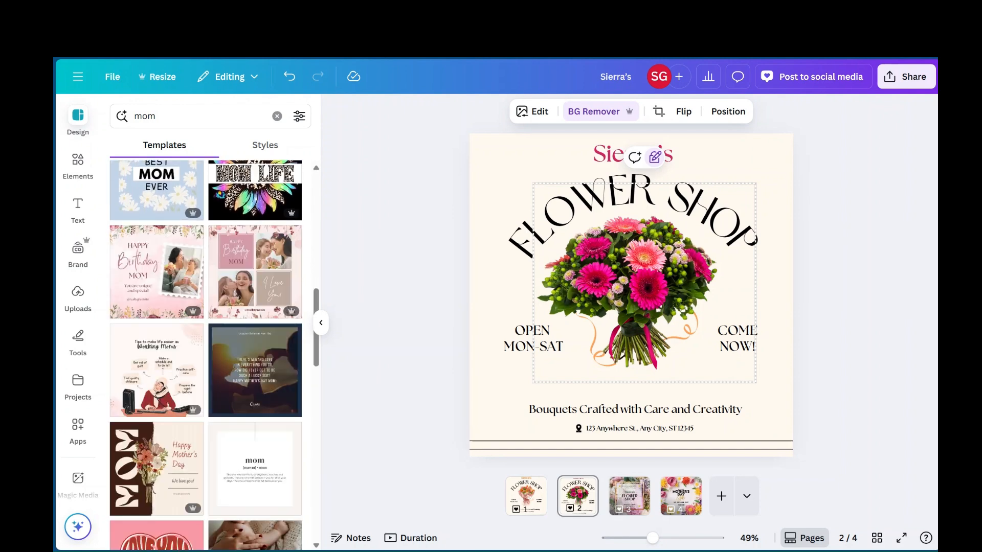
pyautogui.scroll(-10, 193, 342)
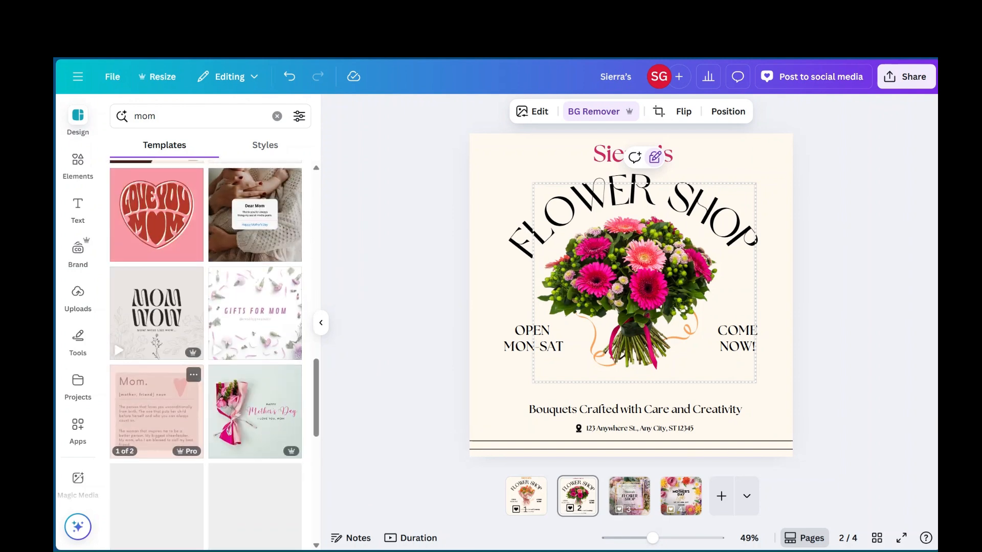
# Replace the template search with "dog" and browse the results.
pyautogui.click(145, 116)
pyautogui.press('BackSpace')
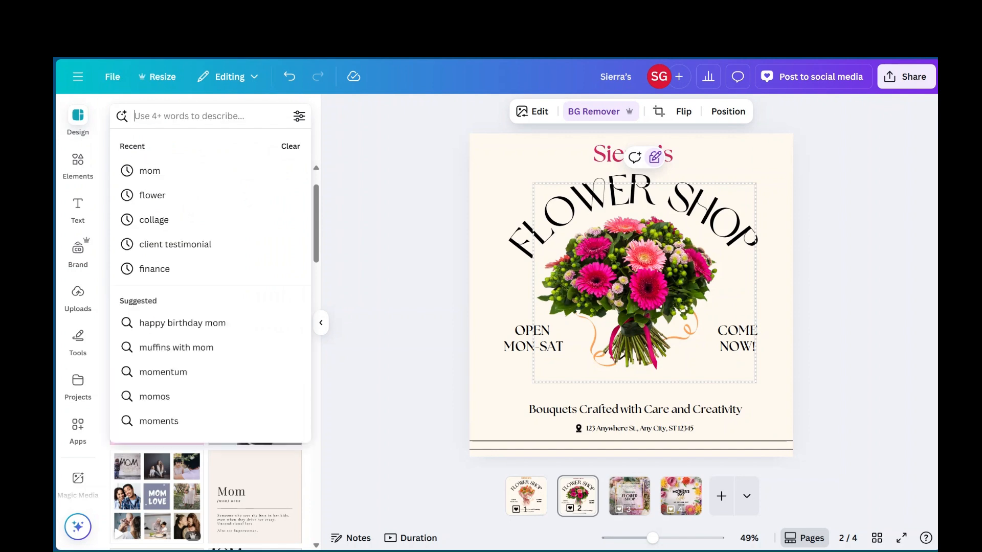
pyautogui.write('dog')
pyautogui.press('Return')
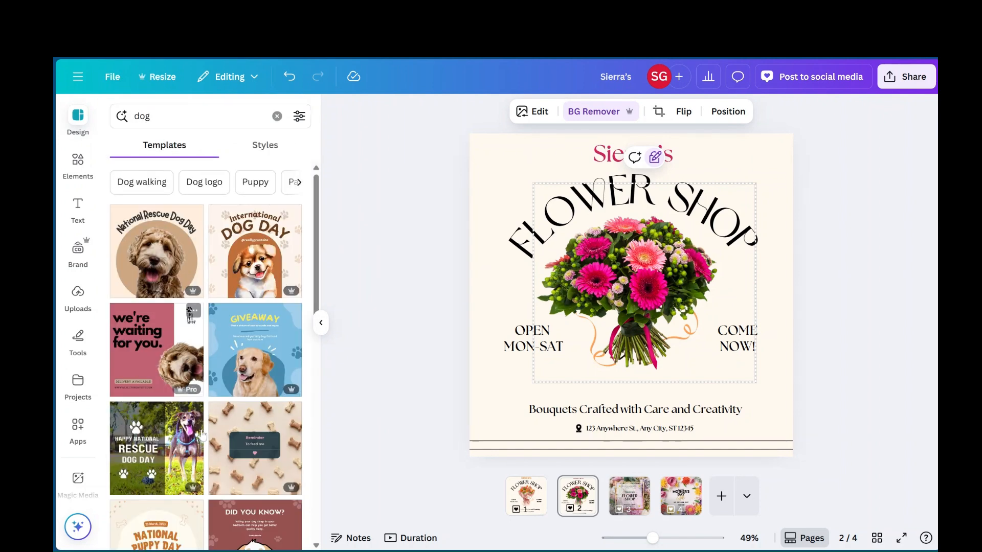
pyautogui.scroll(-3, 202, 453)
pyautogui.scroll(-2, 204, 453)
pyautogui.scroll(6, 204, 452)
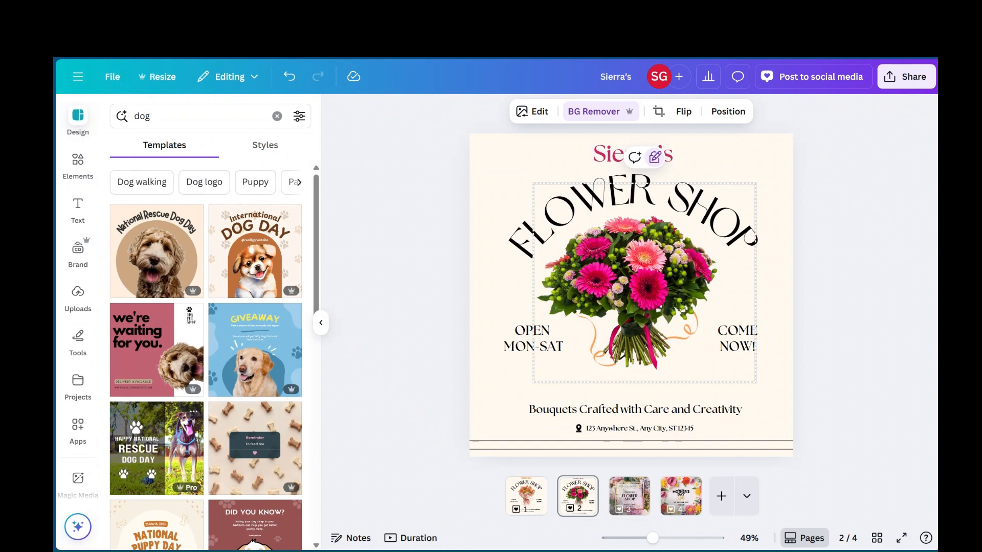
pyautogui.scroll(-15, 204, 353)
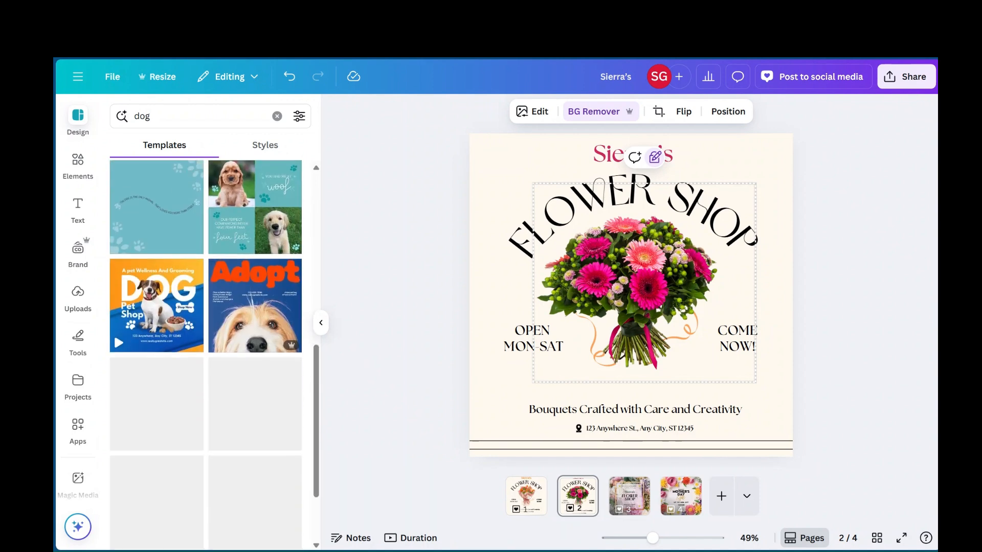
pyautogui.scroll(-1, 163, 443)
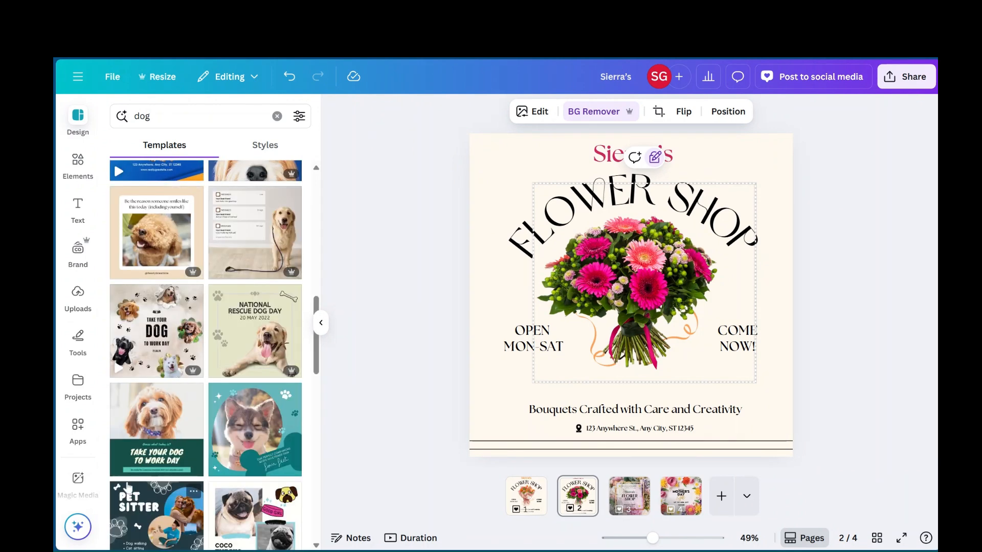
pyautogui.scroll(-10, 164, 443)
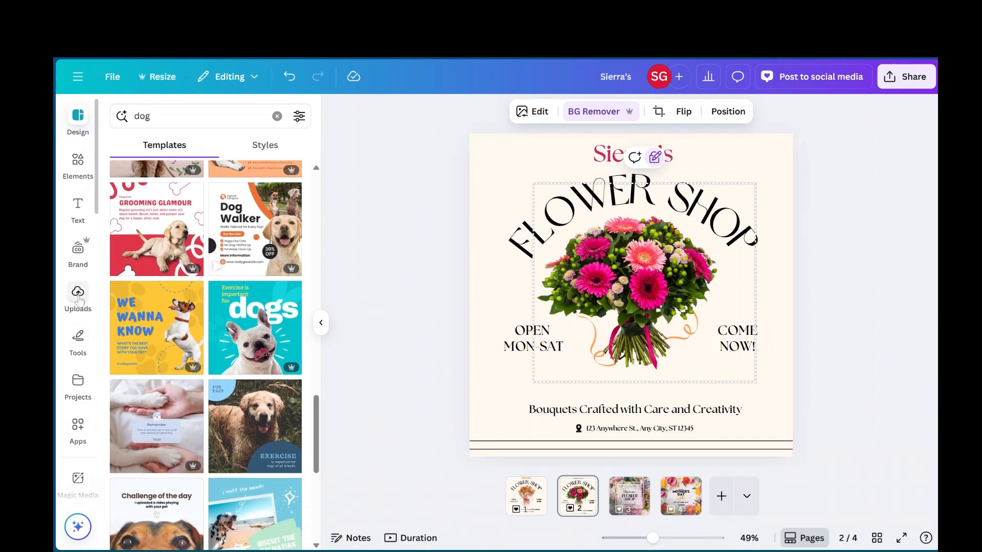
# View the brand kit and look over its logos, colour palette and brand fonts section.
pyautogui.click(78, 251)
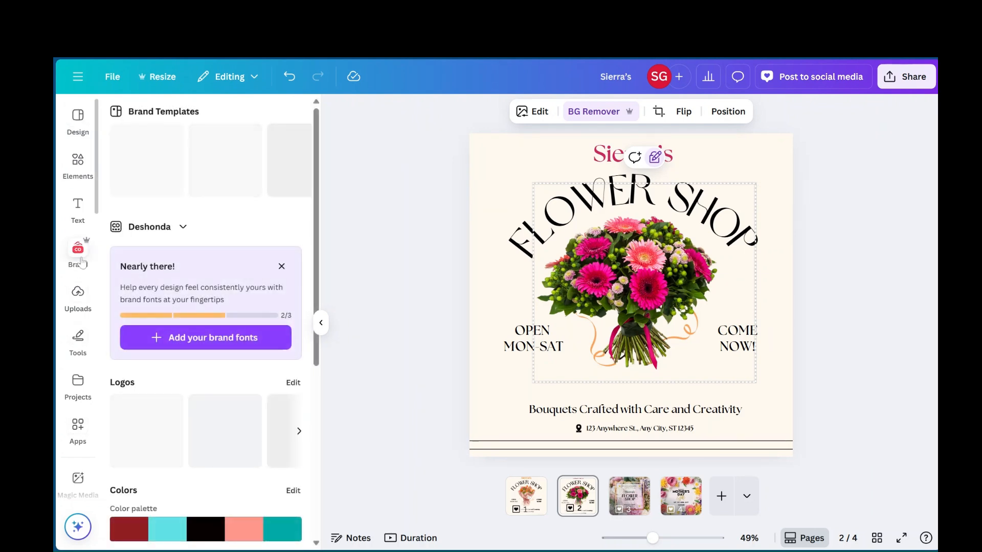
pyautogui.scroll(-4, 135, 372)
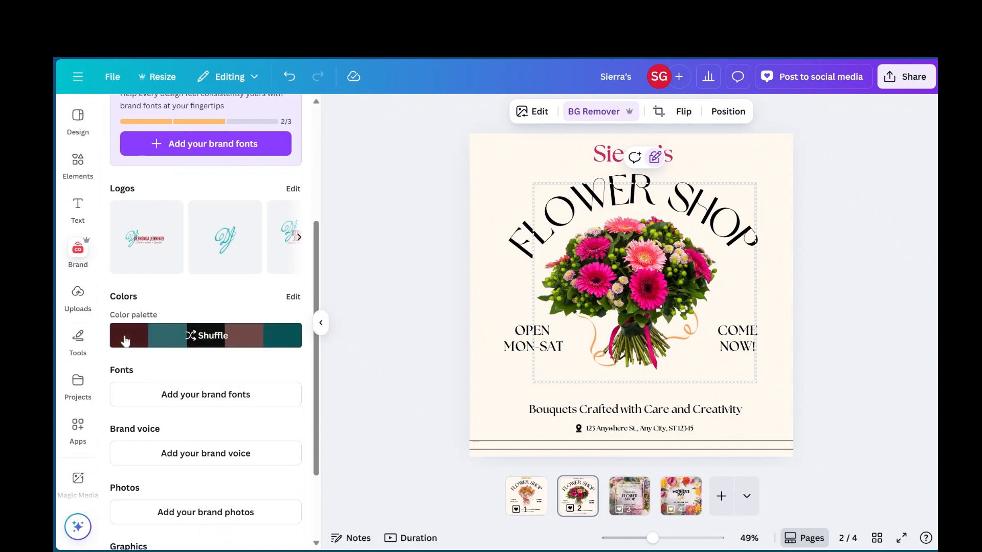
pyautogui.scroll(2, 504, 130)
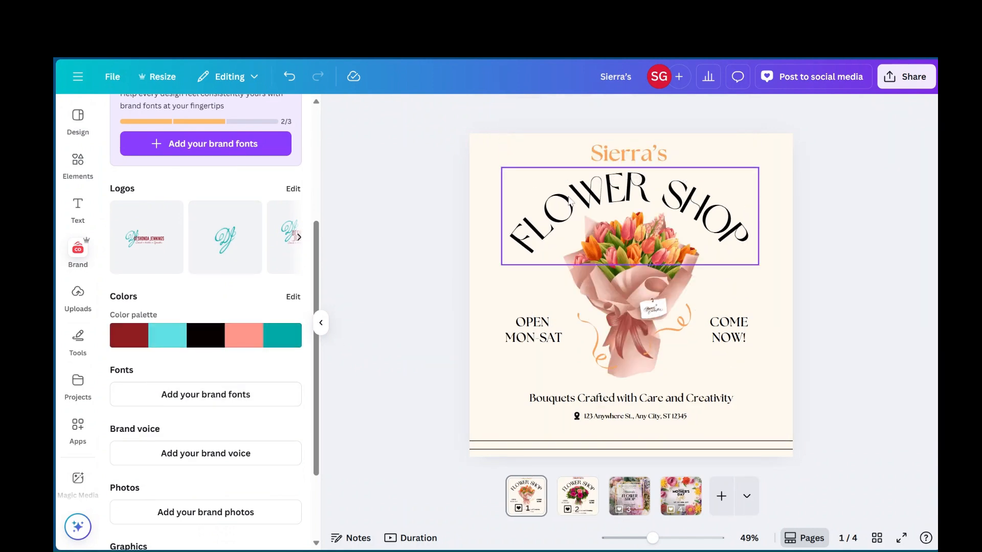
# Try the dark red brand palette colour on page 1's FLOWER SHOP title, and set the title back to black.
pyautogui.click(564, 202)
pyautogui.click(501, 114)
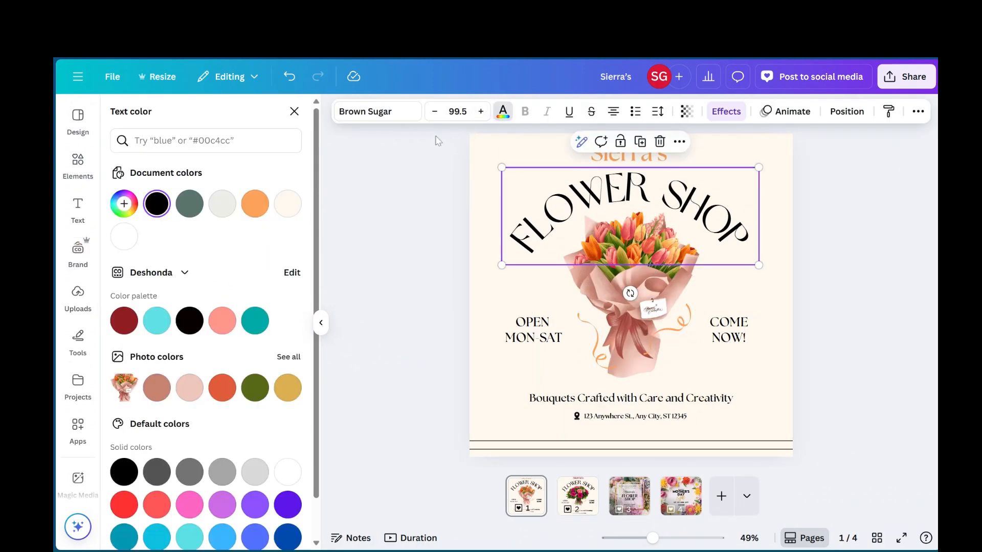
pyautogui.click(124, 326)
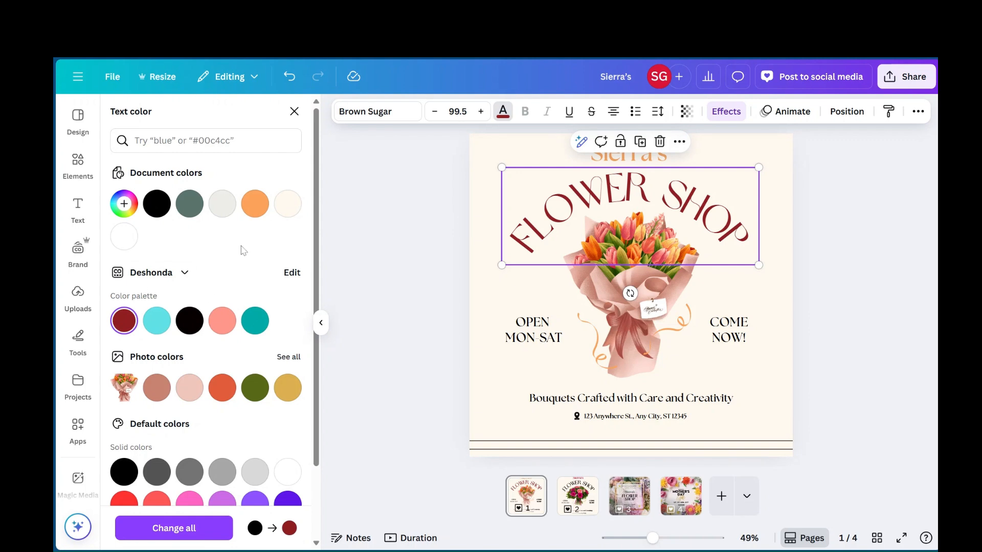
pyautogui.click(157, 204)
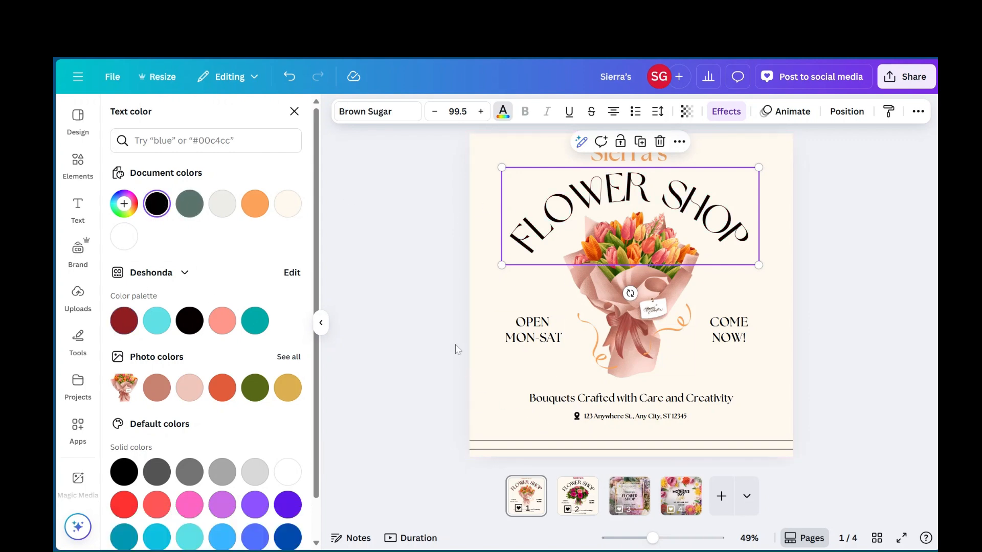
# Return to the brand kit's logos and colours and clear the selection on page 1.
pyautogui.click(78, 249)
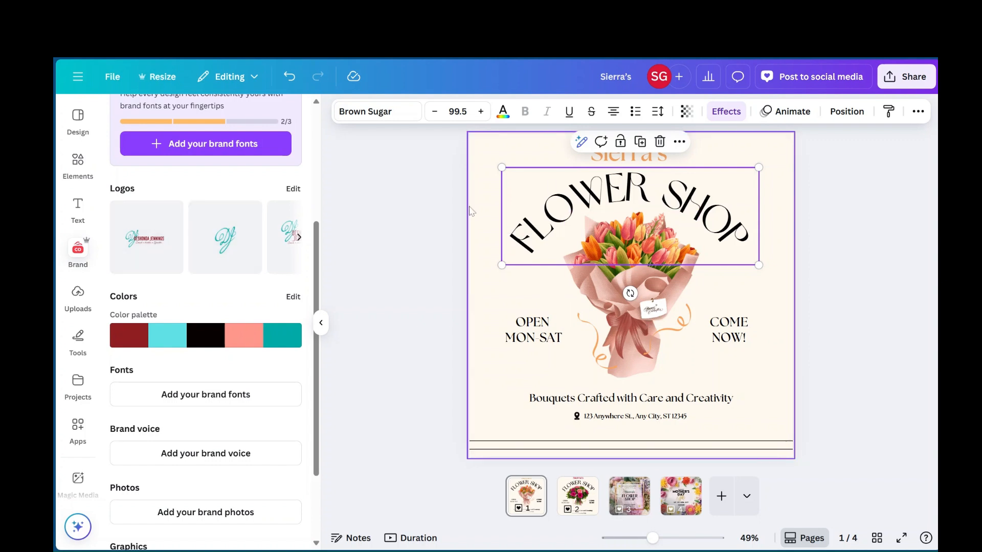
pyautogui.click(487, 160)
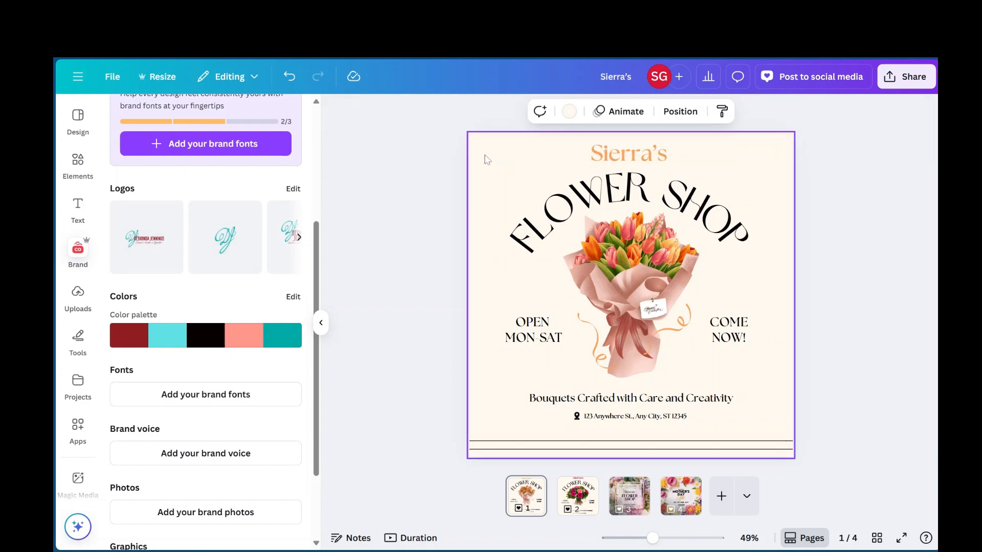
pyautogui.click(595, 205)
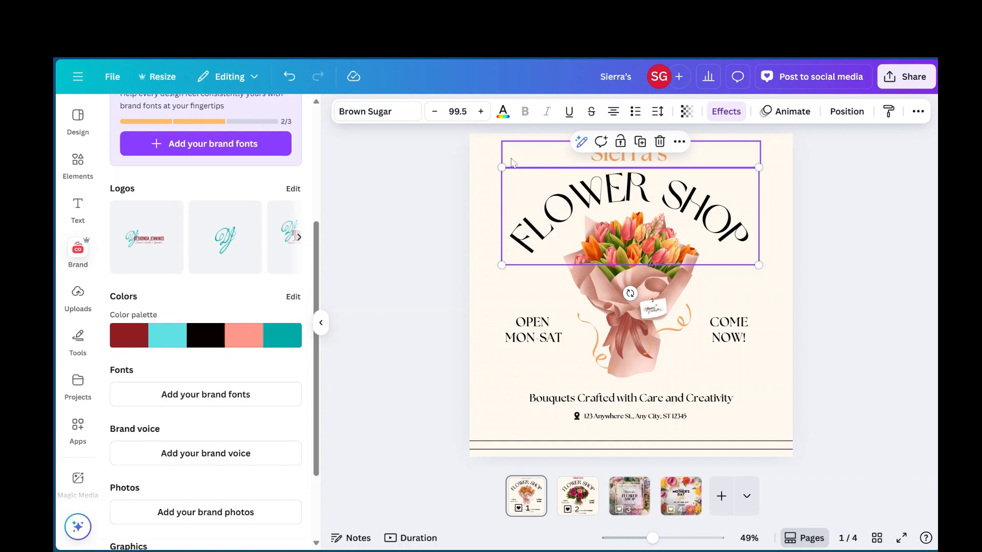
pyautogui.click(388, 239)
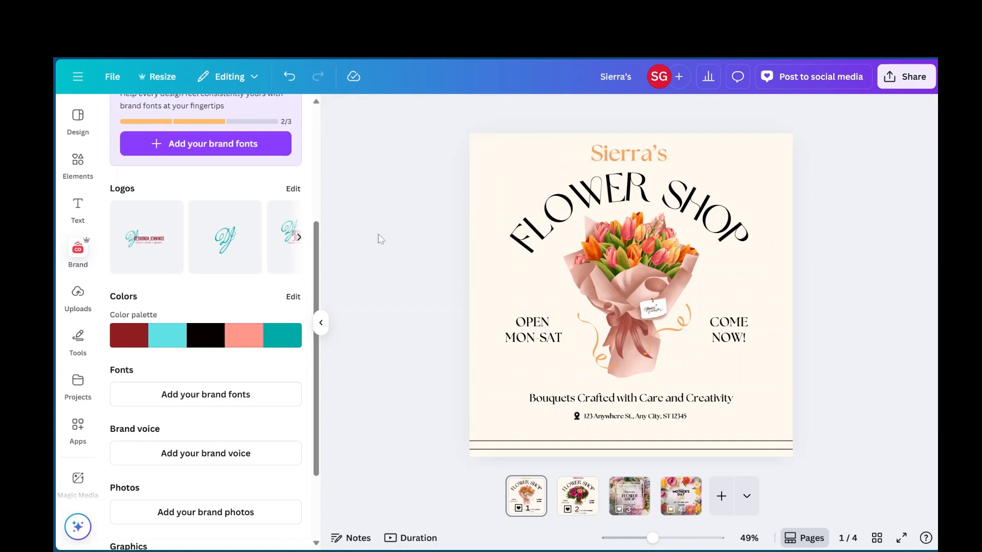
# Look over the brand kit's templates and logos sections and go to page 2 of the design.
pyautogui.scroll(4, 250, 226)
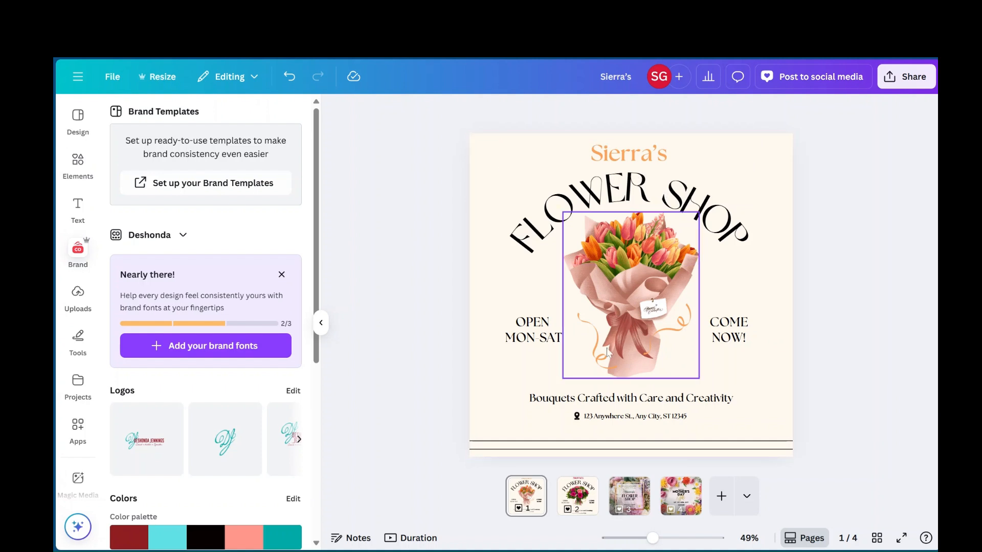
pyautogui.scroll(-3, 608, 352)
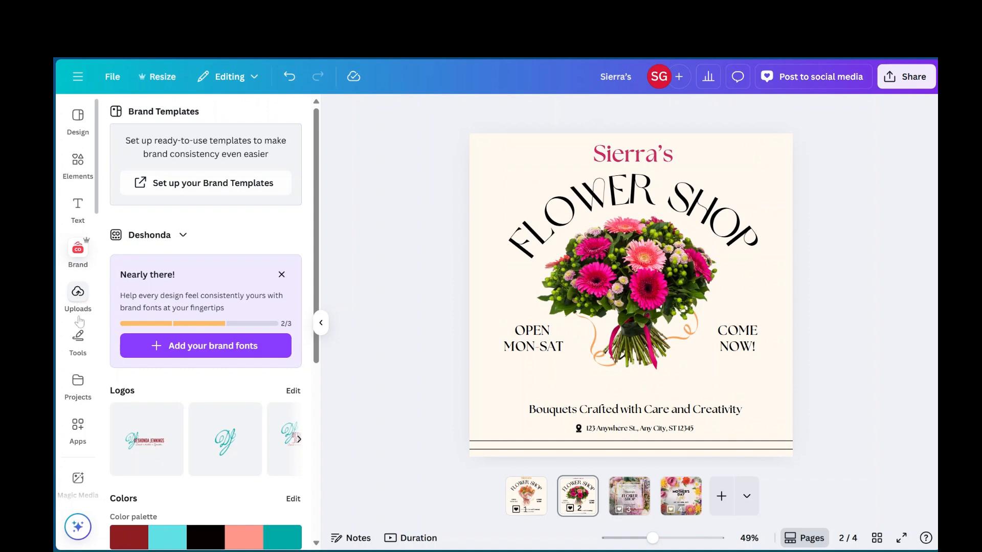
pyautogui.scroll(-1, 77, 330)
pyautogui.scroll(1, 78, 327)
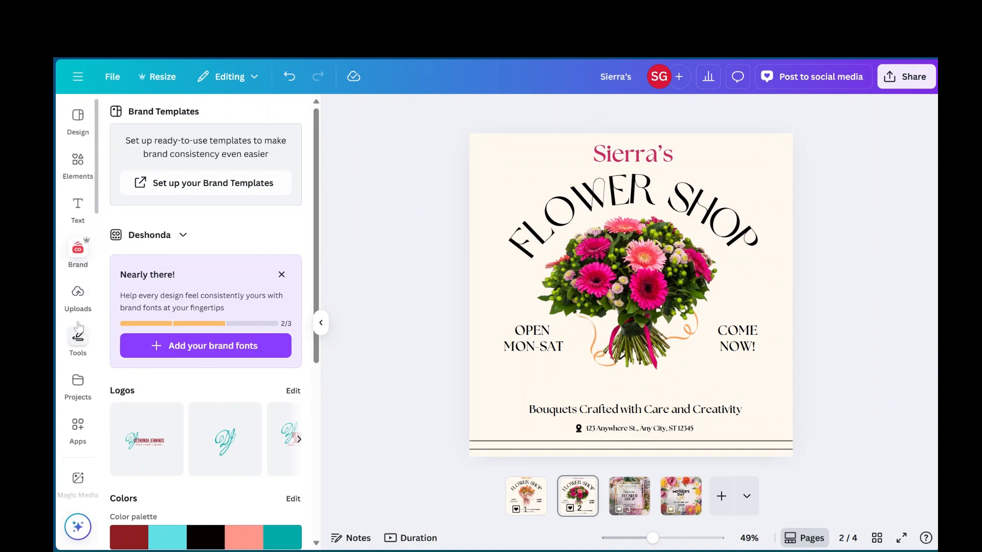
# Browse the graphics and photos for "flower bouquet" in the elements library and look through the related search suggestions.
pyautogui.click(75, 174)
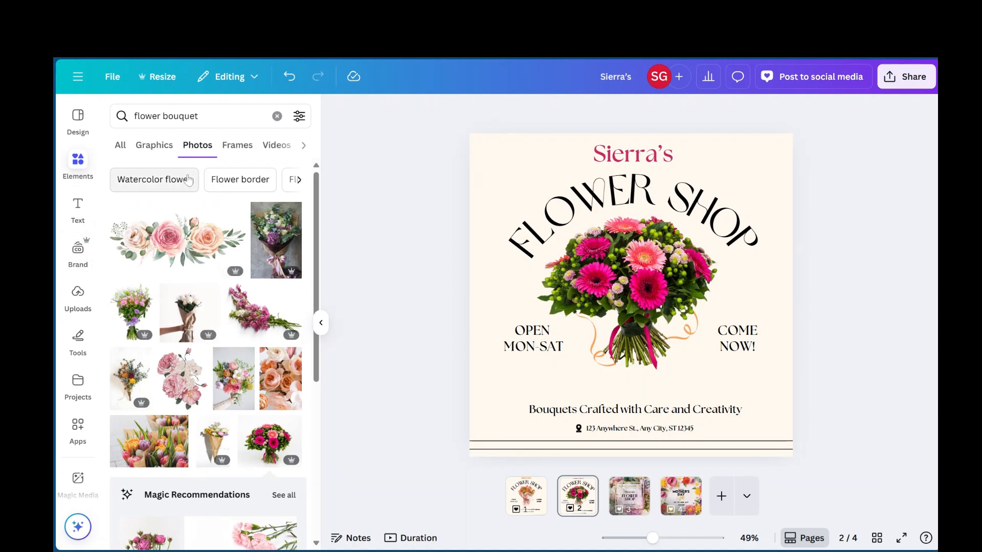
pyautogui.click(148, 146)
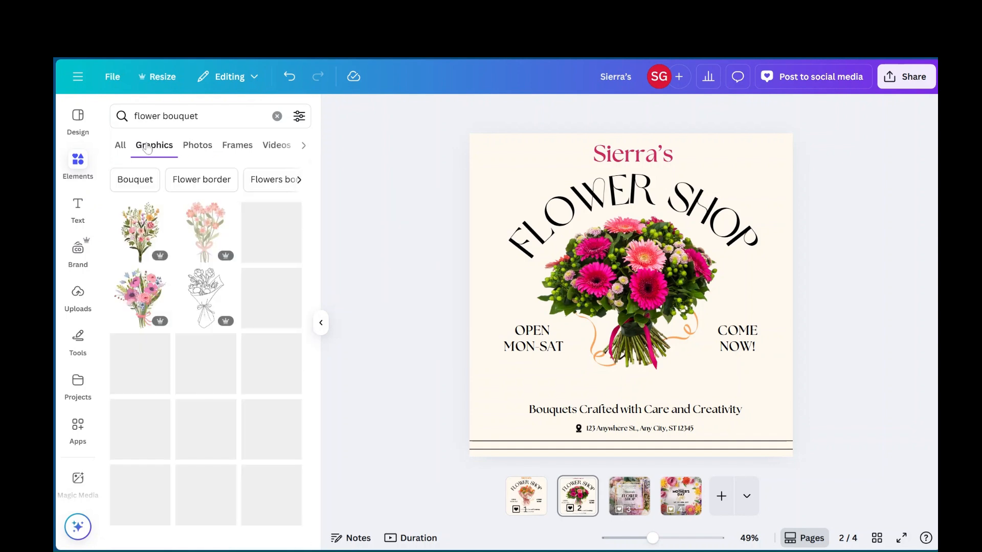
pyautogui.click(189, 148)
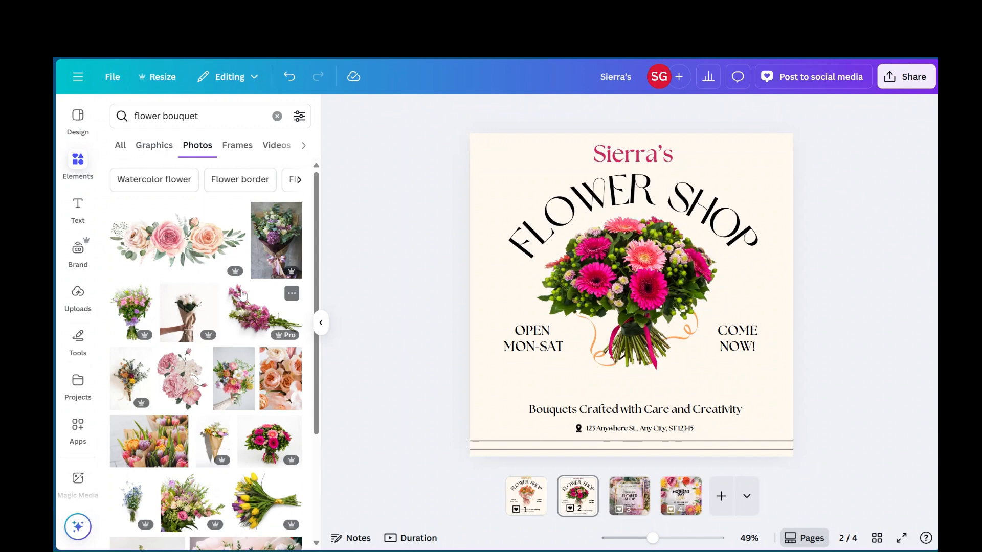
pyautogui.scroll(-4, 266, 378)
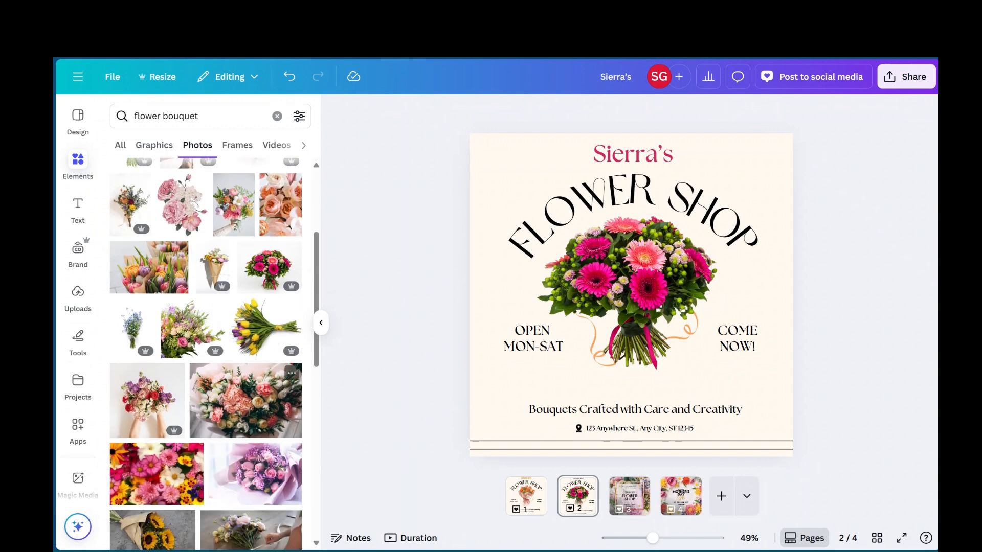
pyautogui.scroll(5, 263, 259)
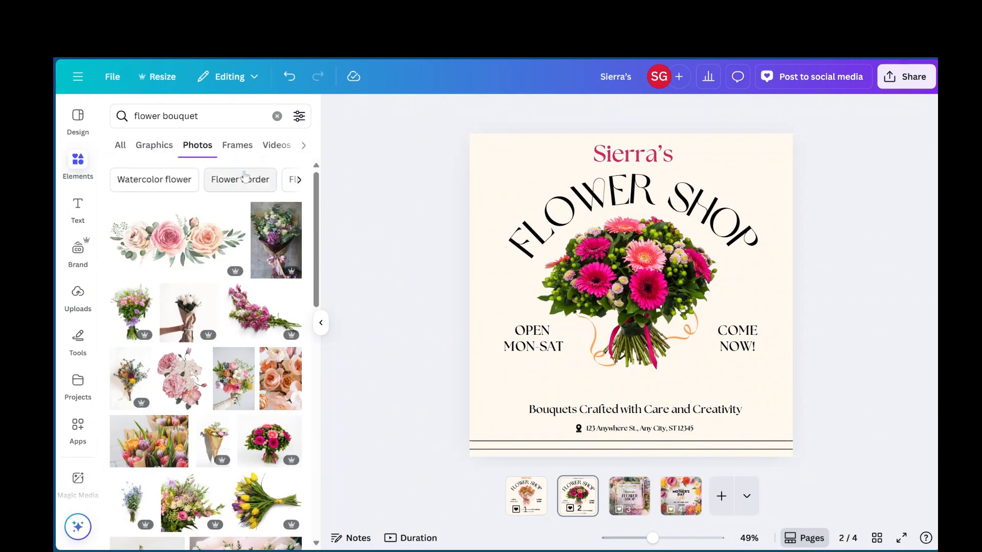
pyautogui.hscroll(4, 209, 181)
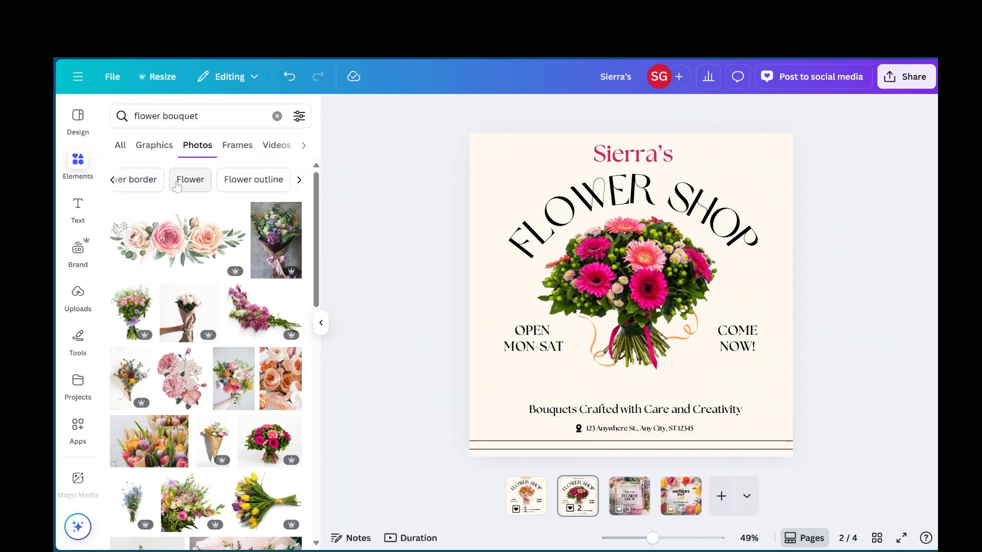
pyautogui.hscroll(-4, 205, 184)
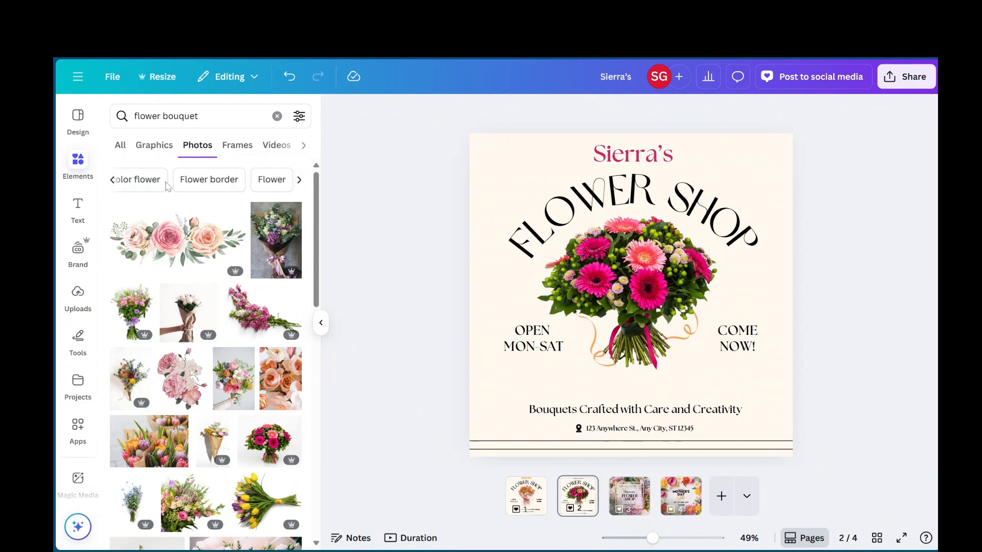
# Add the pink rose corner from the suggested "Flower border" photos to page 2's lower-left corner, sized about 444 × 377 px.
pyautogui.click(215, 190)
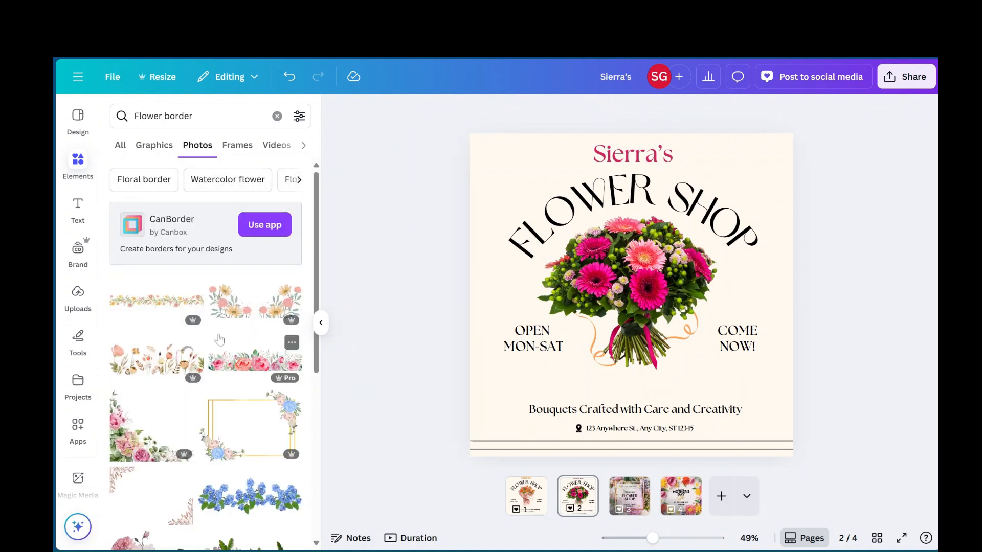
pyautogui.scroll(-1, 220, 340)
pyautogui.click(145, 409)
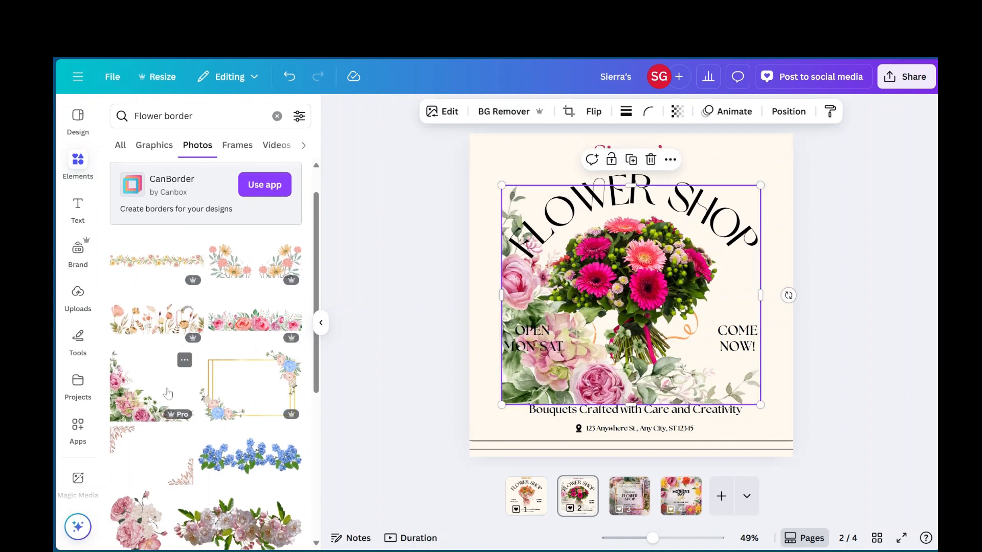
pyautogui.moveTo(566, 295); pyautogui.dragTo(489, 329)
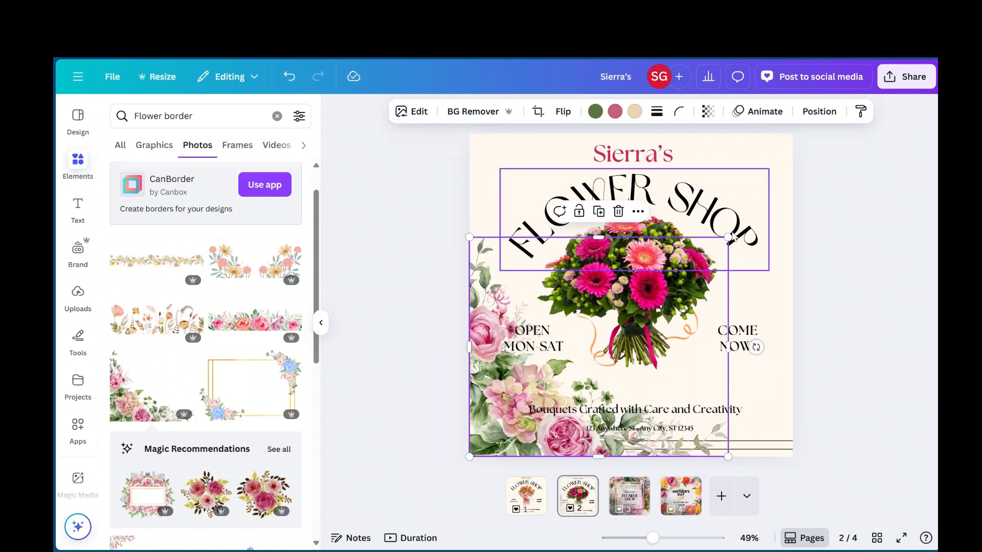
pyautogui.moveTo(728, 237); pyautogui.dragTo(570, 298)
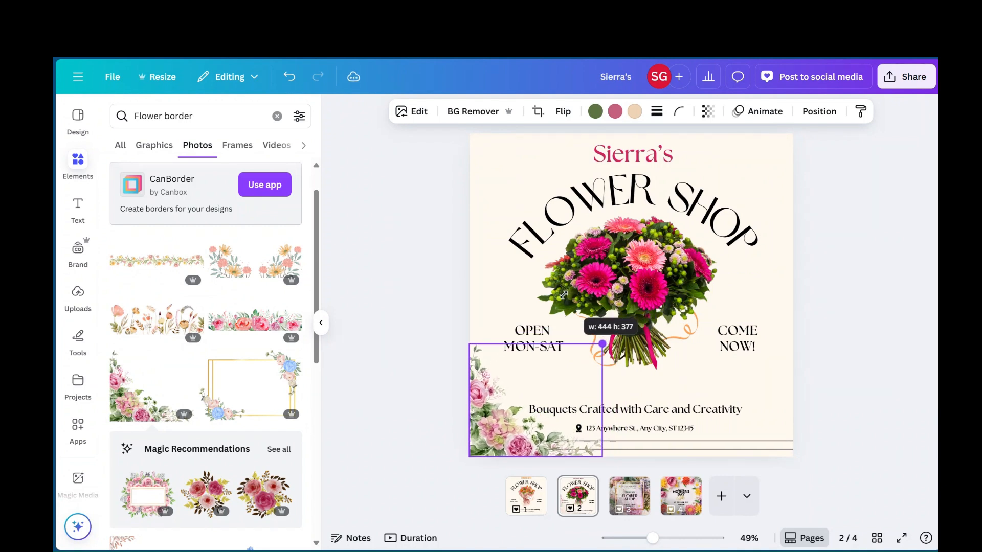
pyautogui.click(398, 308)
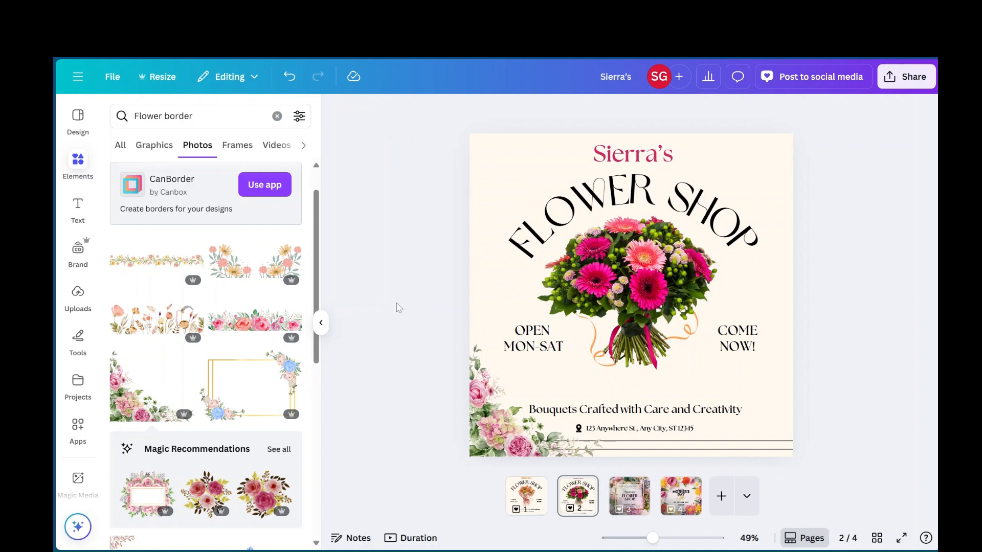
# Duplicate the rose corner, place the copy in page 2's lower-right corner and flip it horizontally.
pyautogui.click(505, 423)
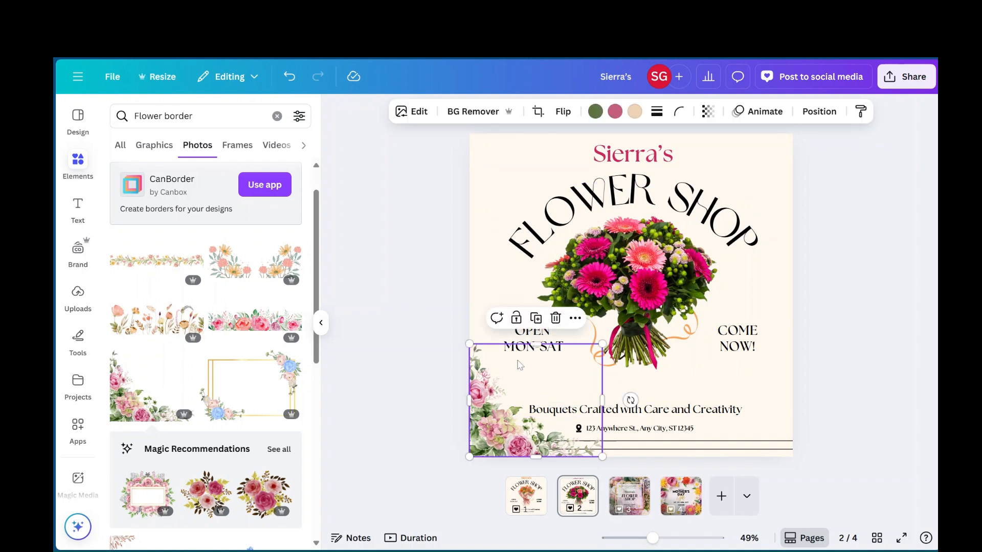
pyautogui.click(535, 320)
pyautogui.moveTo(496, 421); pyautogui.dragTo(676, 418)
pyautogui.click(563, 112)
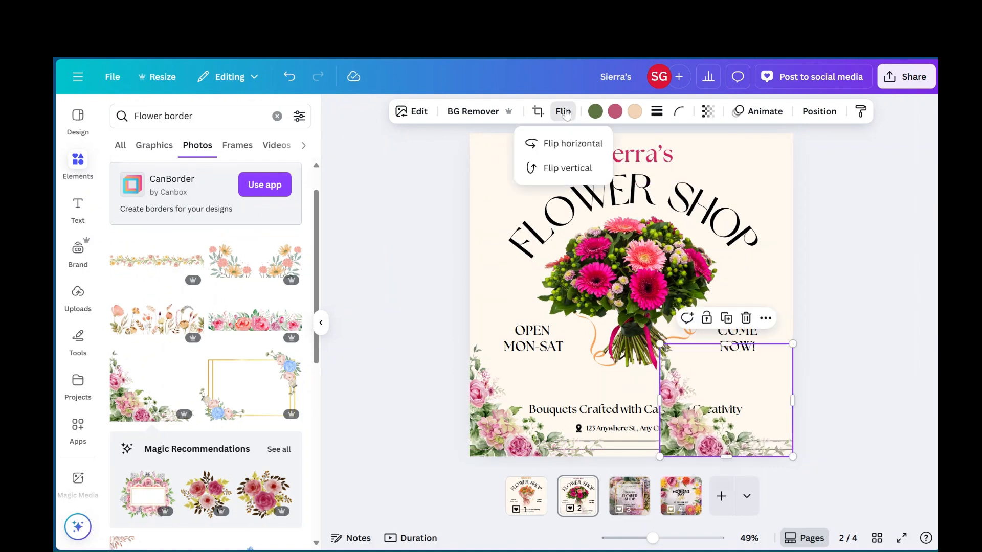
pyautogui.click(567, 148)
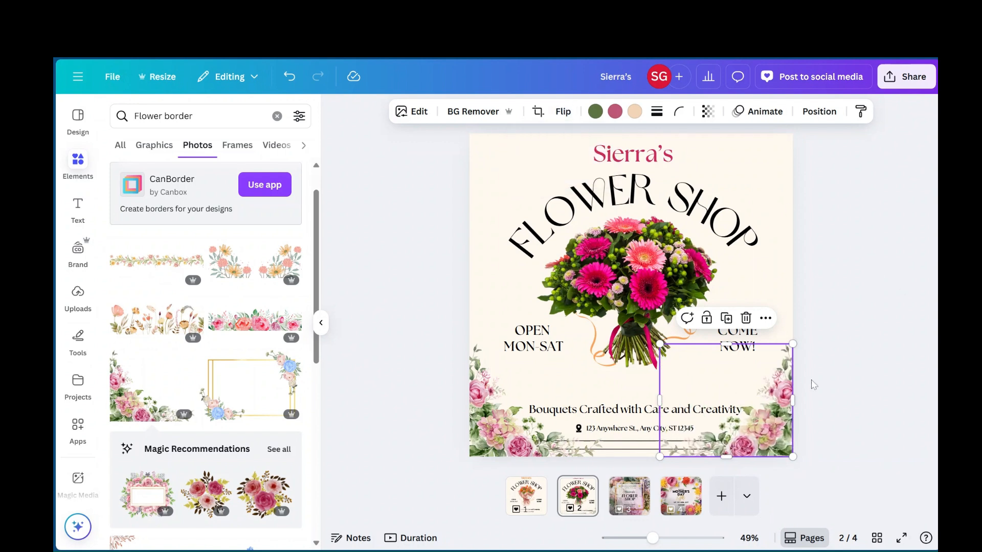
pyautogui.click(814, 384)
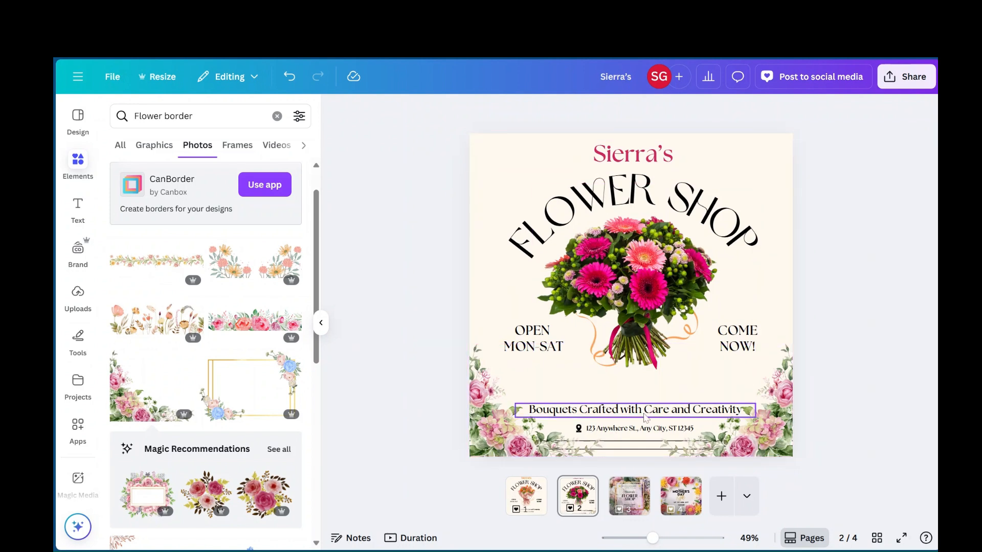
# Delete the lower of the two horizontal lines on page 2 and move the tagline and address text up.
pyautogui.click(635, 448)
pyautogui.click(653, 422)
pyautogui.click(627, 443)
pyautogui.click(883, 342)
pyautogui.moveTo(625, 409); pyautogui.dragTo(625, 391)
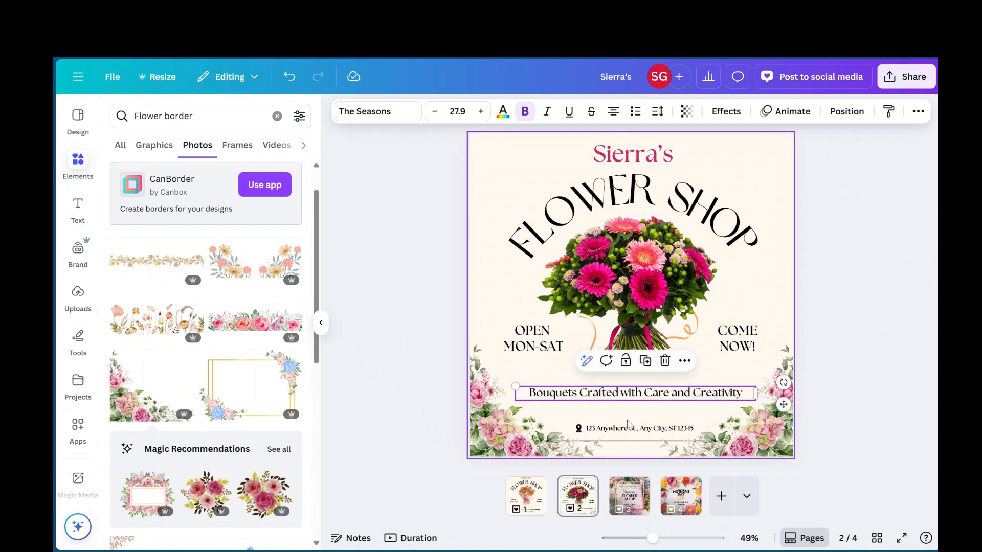
pyautogui.moveTo(630, 429)
pyautogui.mouseDown()
pyautogui.moveTo(631, 399)
pyautogui.moveTo(631, 412)
pyautogui.mouseUp()
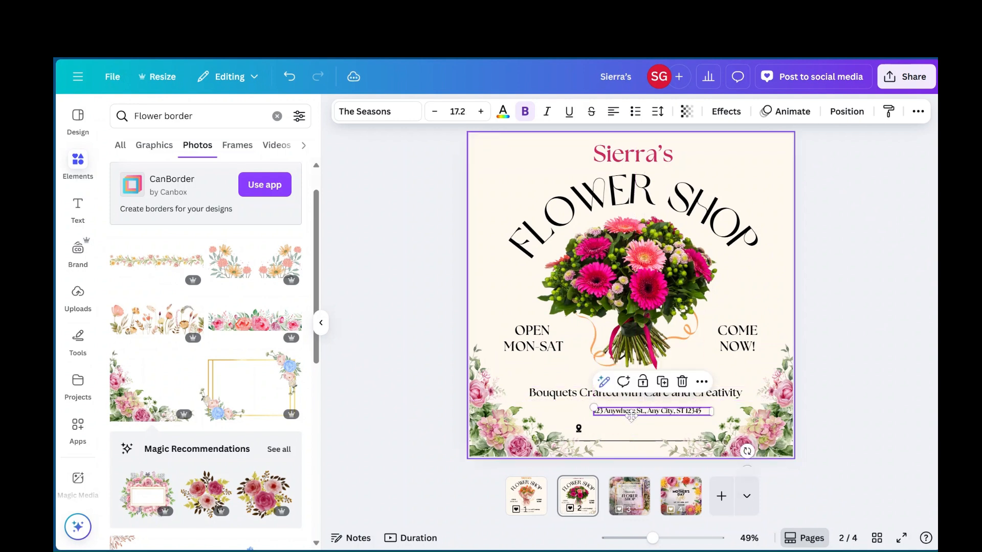
pyautogui.click(579, 430)
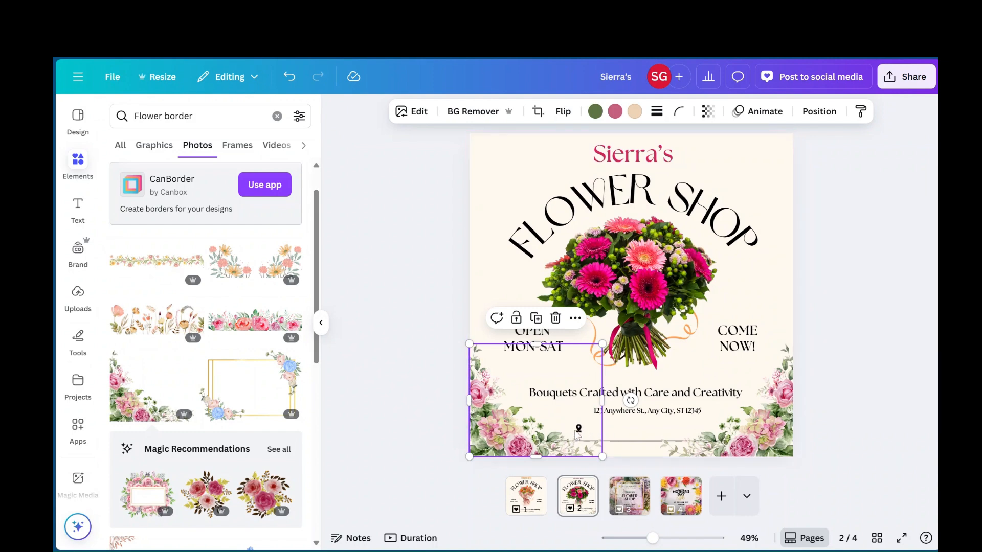
pyautogui.doubleClick(579, 432)
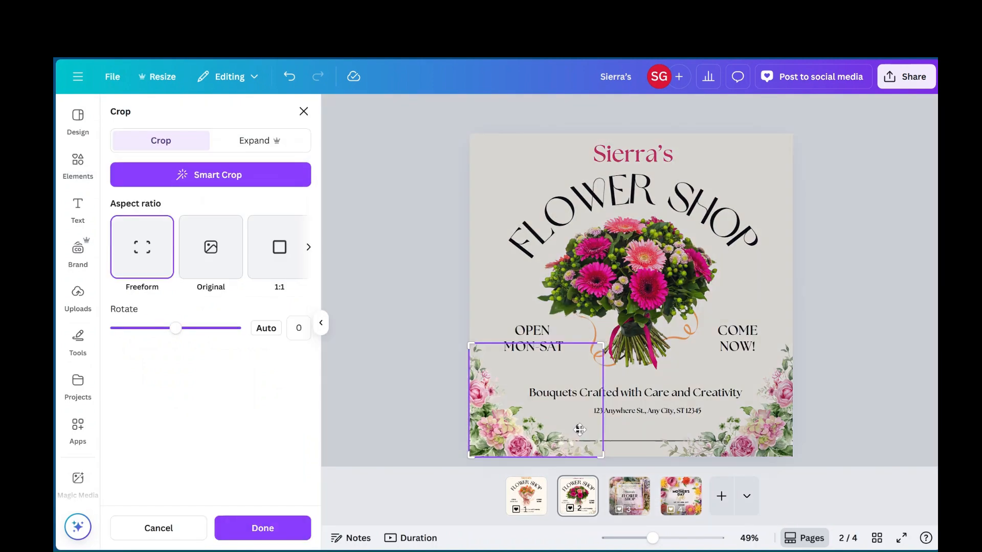
pyautogui.click(363, 352)
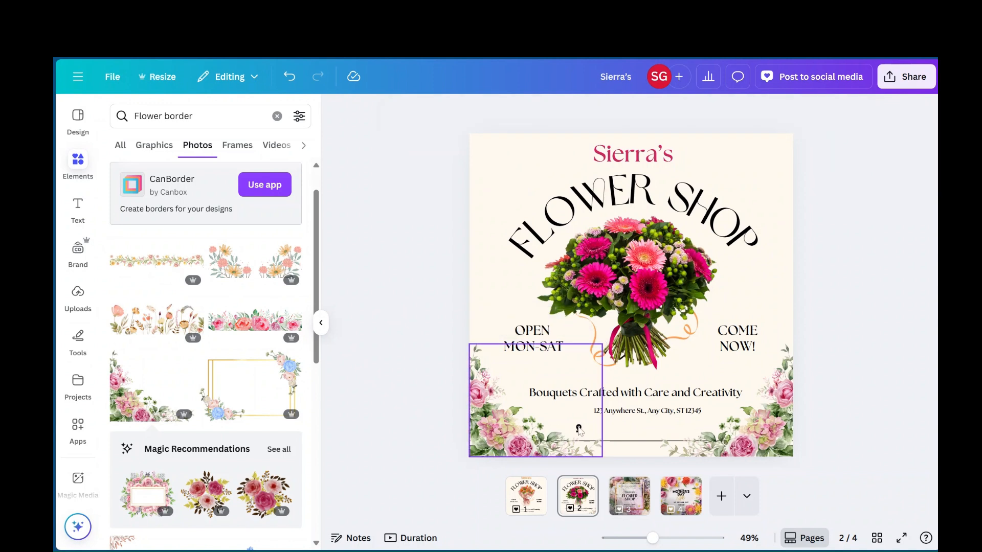
# Send the lower-left rose corner behind the location pin and move the pin up beside the address text.
pyautogui.click(504, 433)
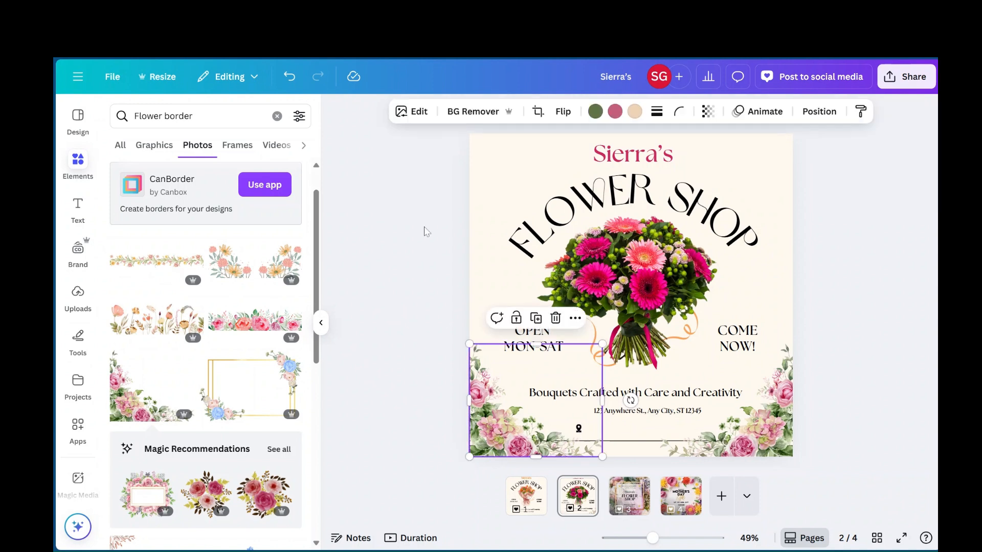
pyautogui.click(819, 111)
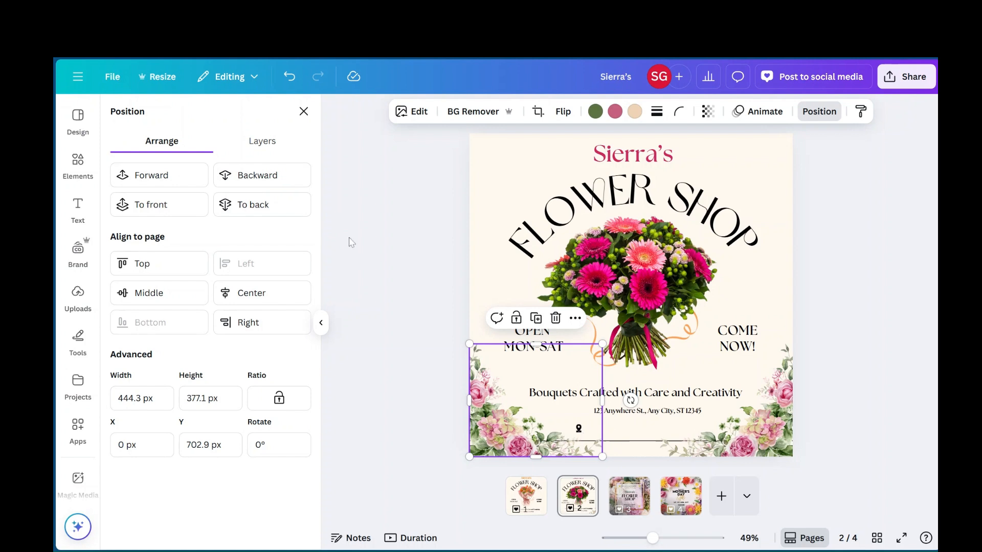
pyautogui.click(578, 429)
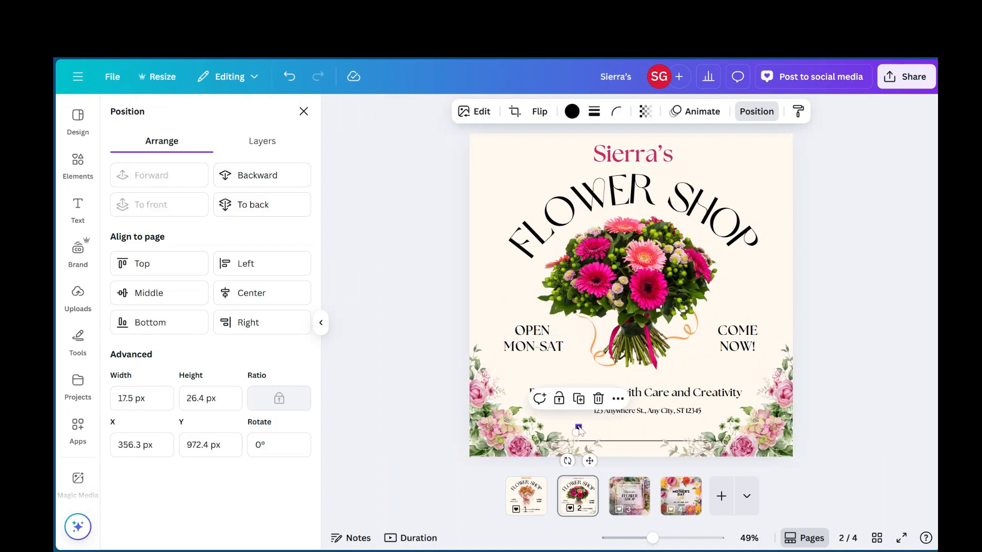
pyautogui.moveTo(588, 460)
pyautogui.mouseDown()
pyautogui.moveTo(591, 432)
pyautogui.moveTo(596, 444)
pyautogui.mouseUp()
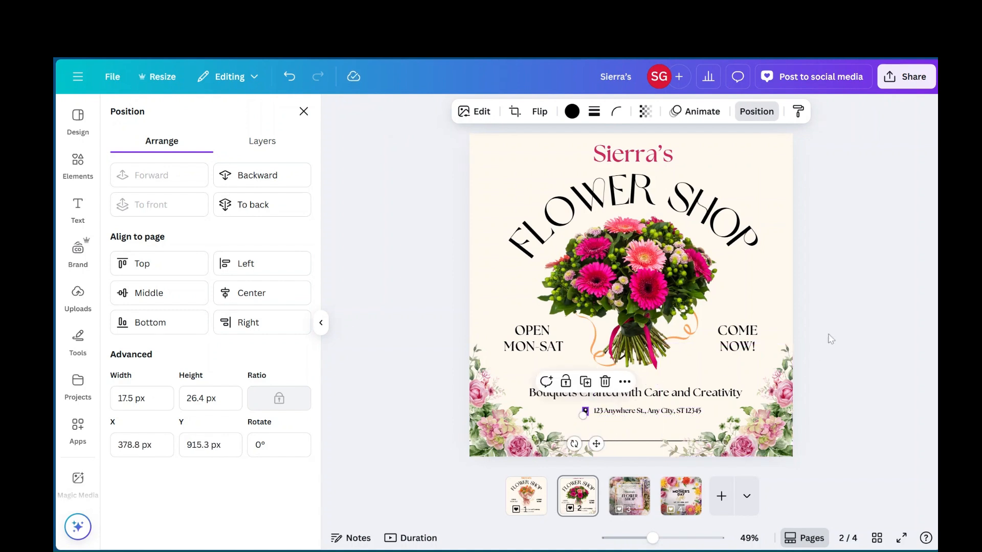
pyautogui.click(864, 214)
# List page 2's layers and delete the orange ribbon on the right side of the bouquet's stems.
pyautogui.click(752, 184)
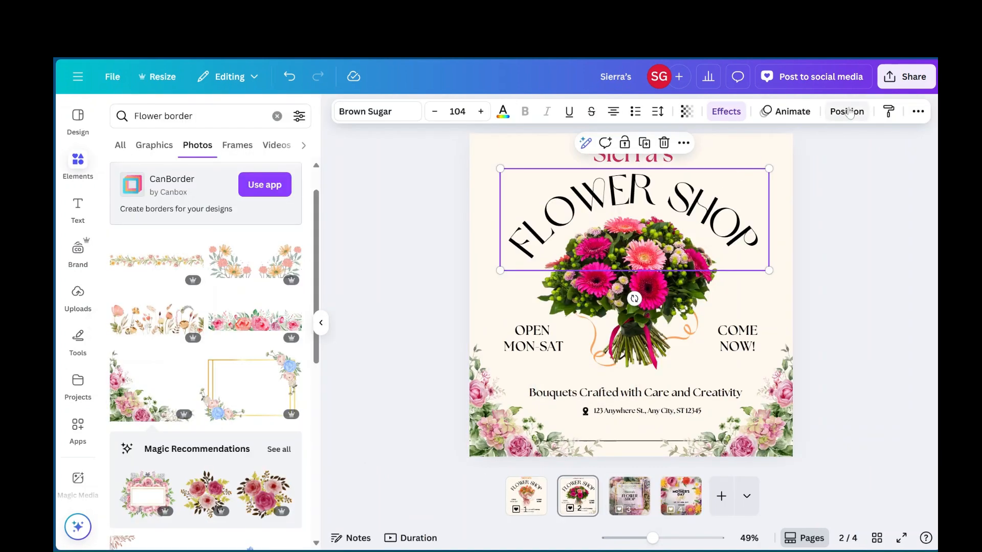
pyautogui.click(848, 112)
pyautogui.click(262, 144)
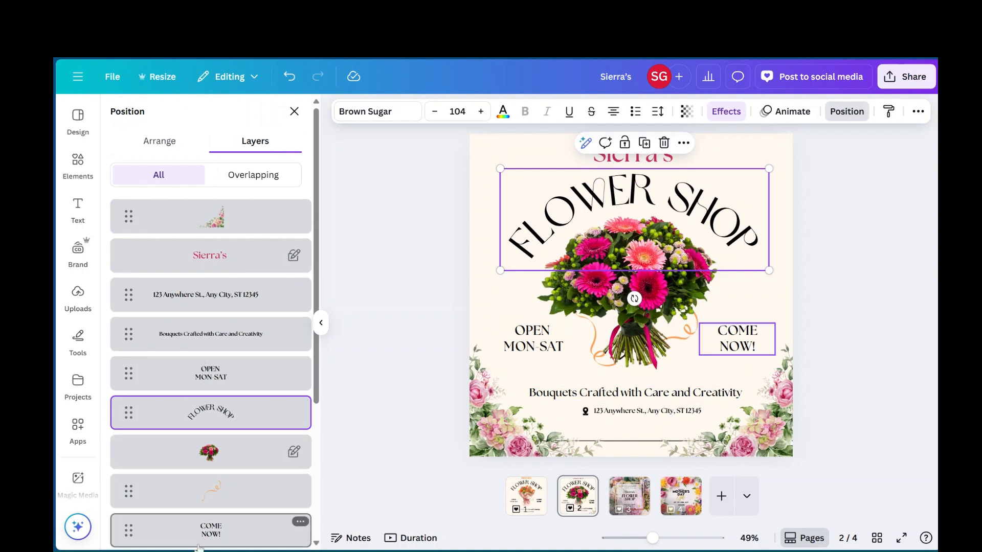
pyautogui.scroll(-4, 214, 378)
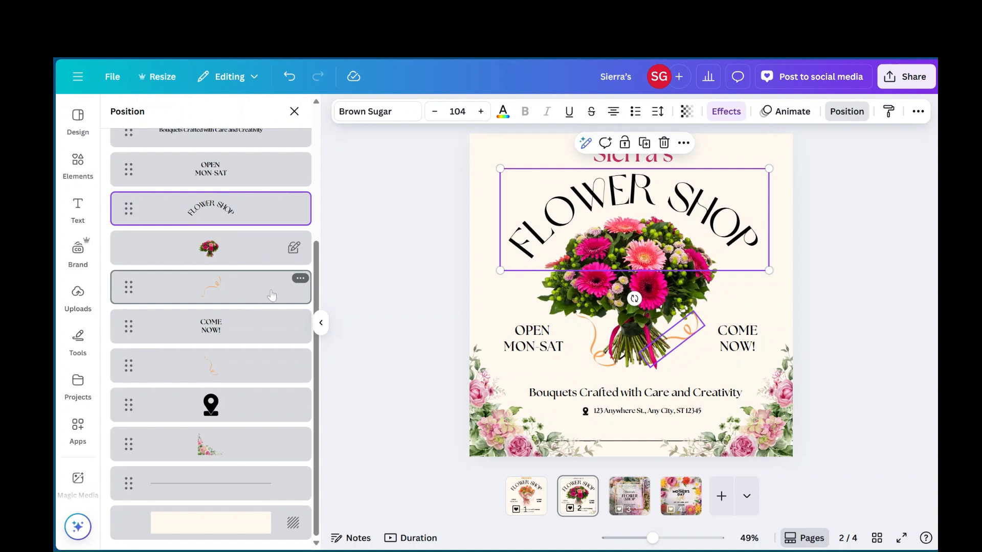
pyautogui.click(250, 298)
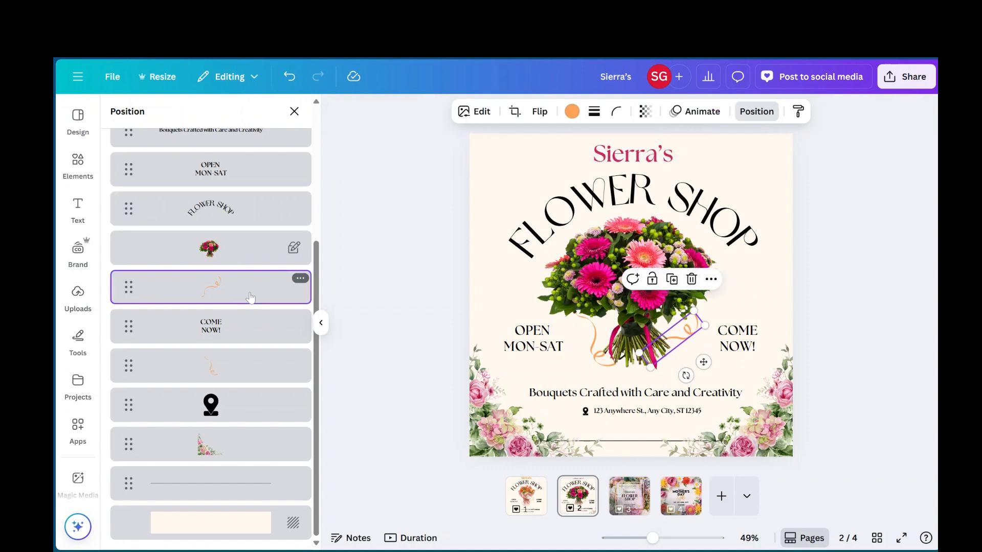
pyautogui.click(300, 278)
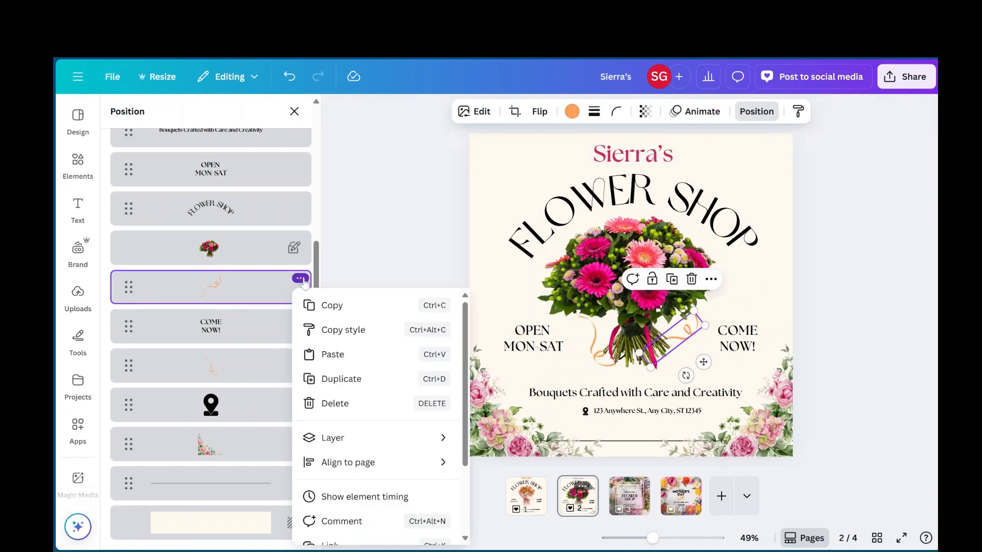
pyautogui.click(325, 403)
pyautogui.click(872, 219)
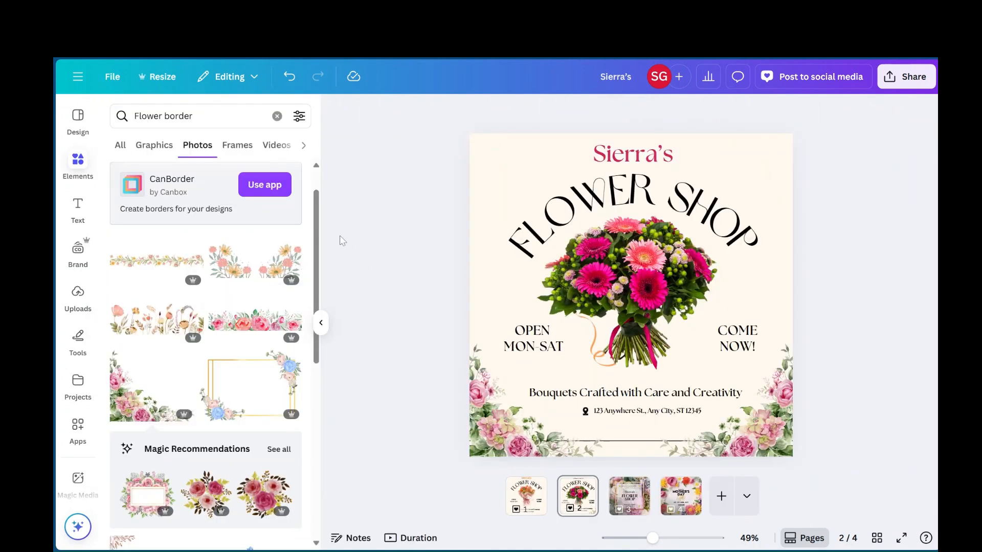
pyautogui.click(480, 143)
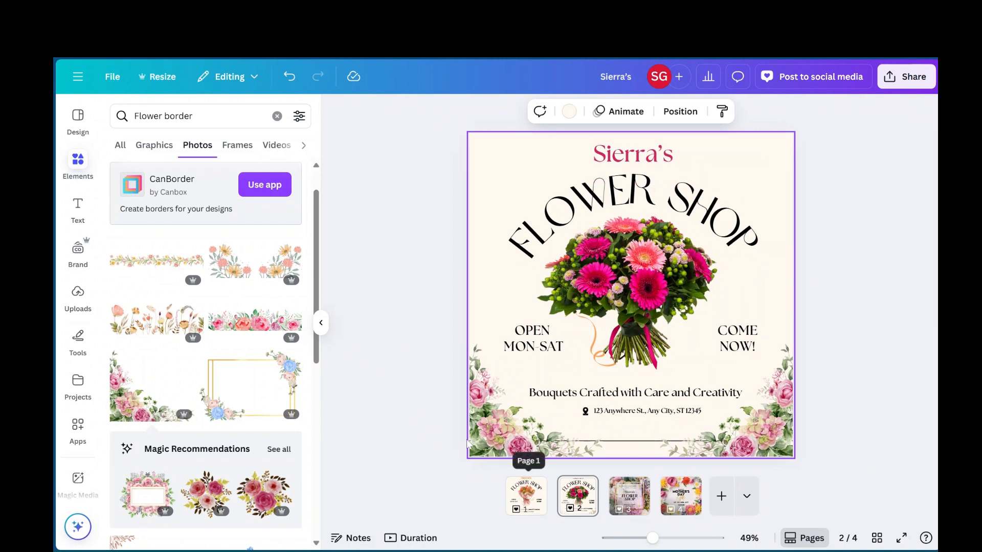
# Add a blank page 5, insert the round outline frame with leaves and bows from the flower border frames, and enlarge it near the centre.
pyautogui.scroll(-1, 230, 255)
pyautogui.scroll(3, 235, 204)
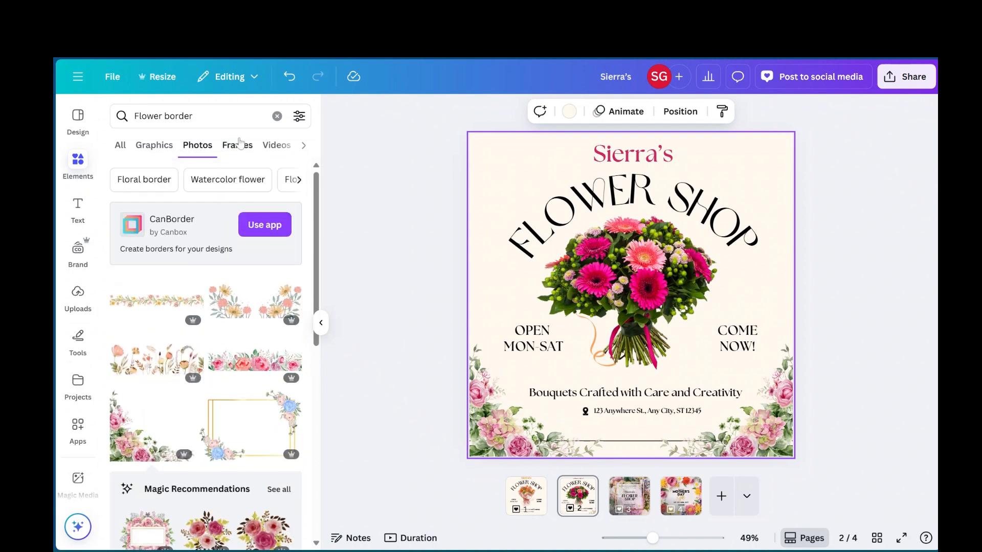
pyautogui.click(238, 145)
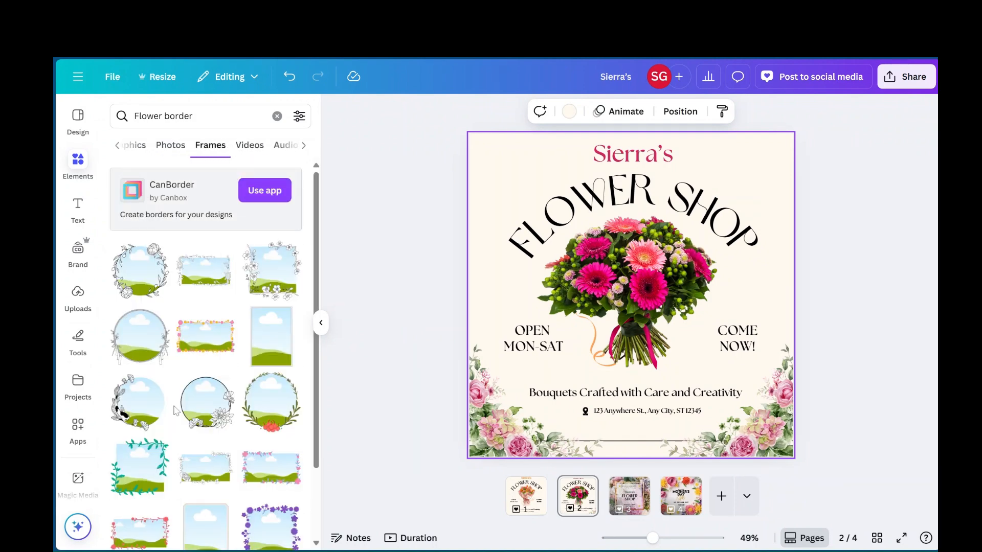
pyautogui.scroll(-2, 174, 409)
pyautogui.scroll(3, 205, 332)
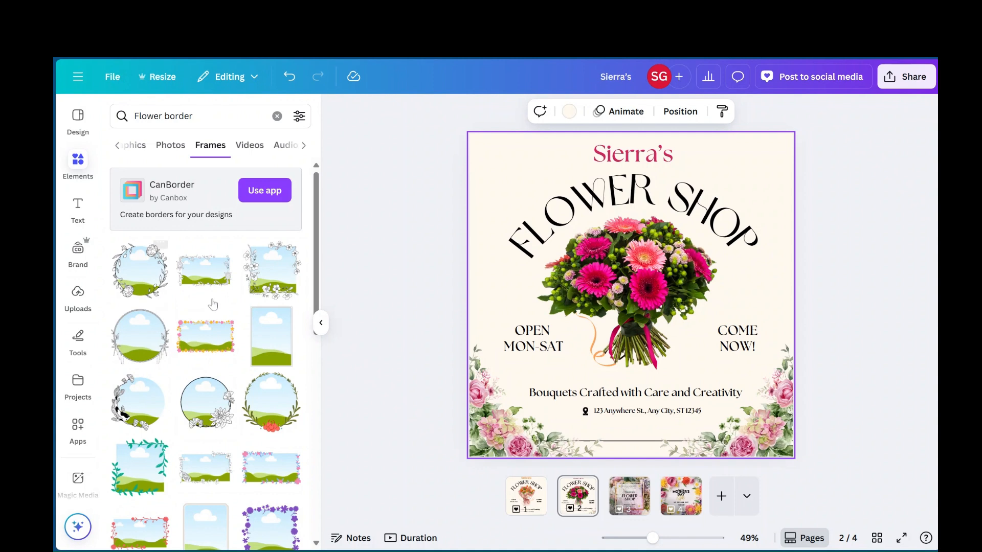
pyautogui.click(722, 496)
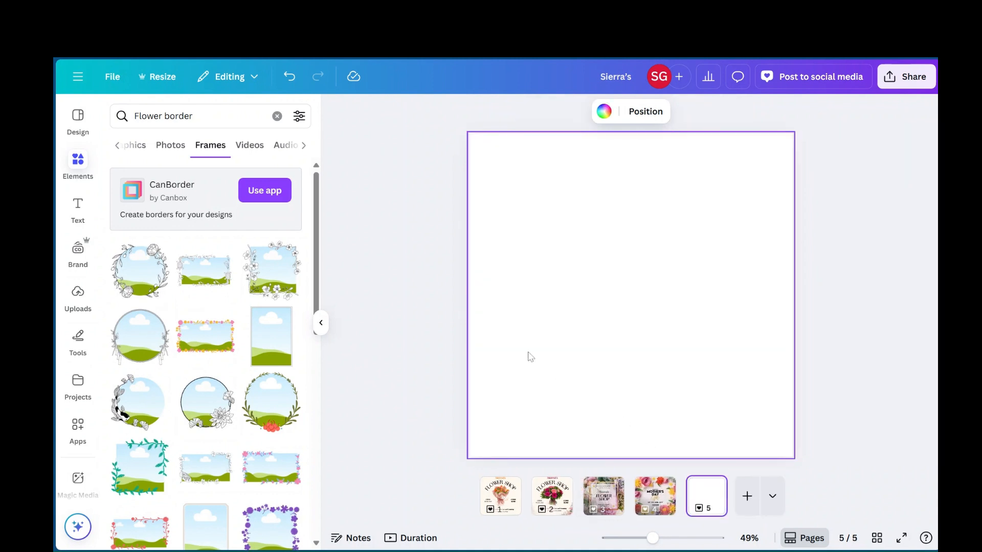
pyautogui.click(159, 314)
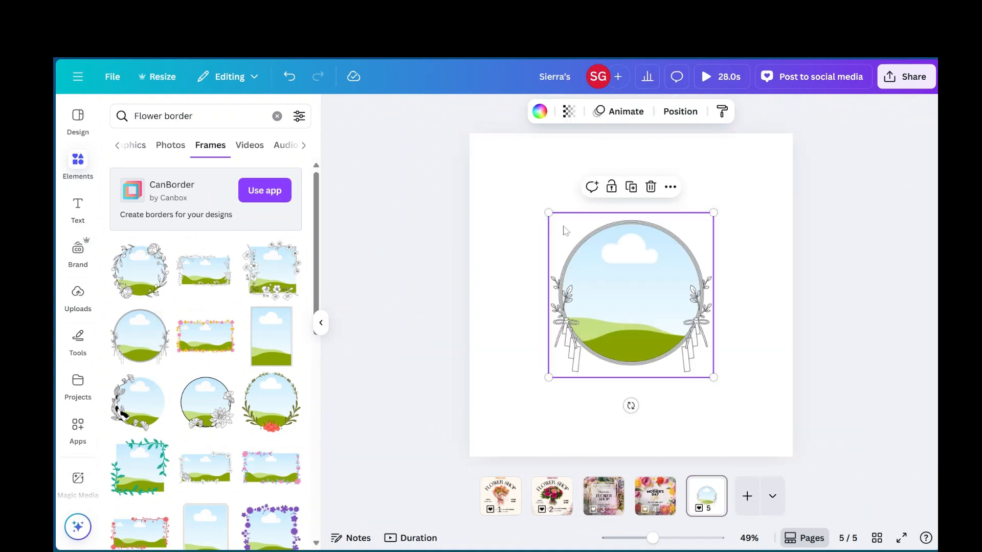
pyautogui.moveTo(548, 213); pyautogui.dragTo(514, 178)
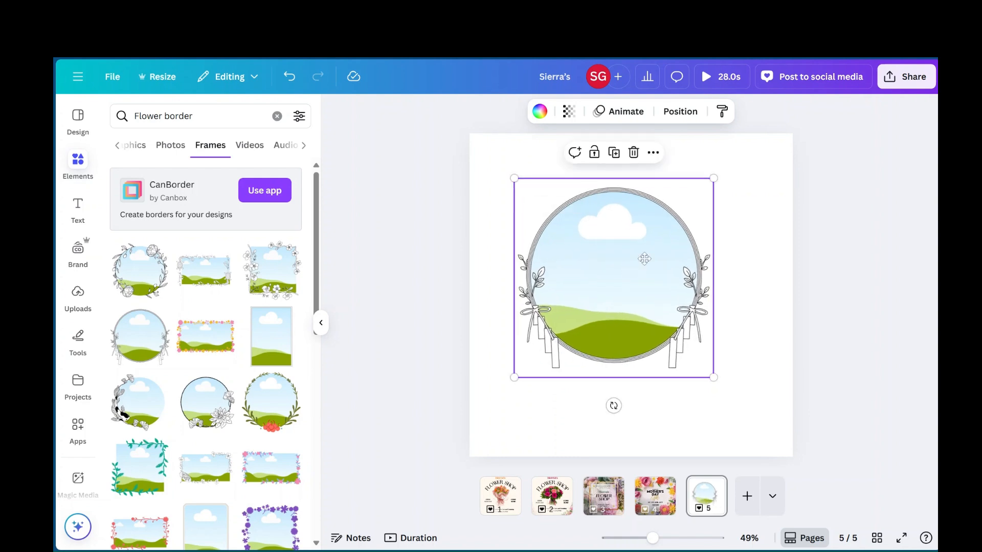
pyautogui.moveTo(644, 259); pyautogui.dragTo(666, 263)
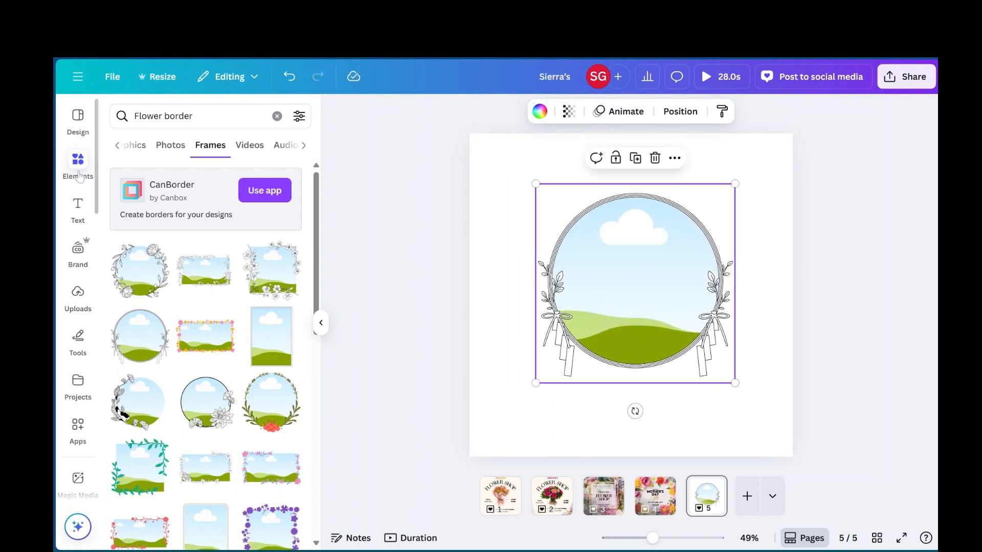
# Check the remaining flower border frames and search the photos for "Flower" to look through the results.
pyautogui.scroll(-6, 188, 377)
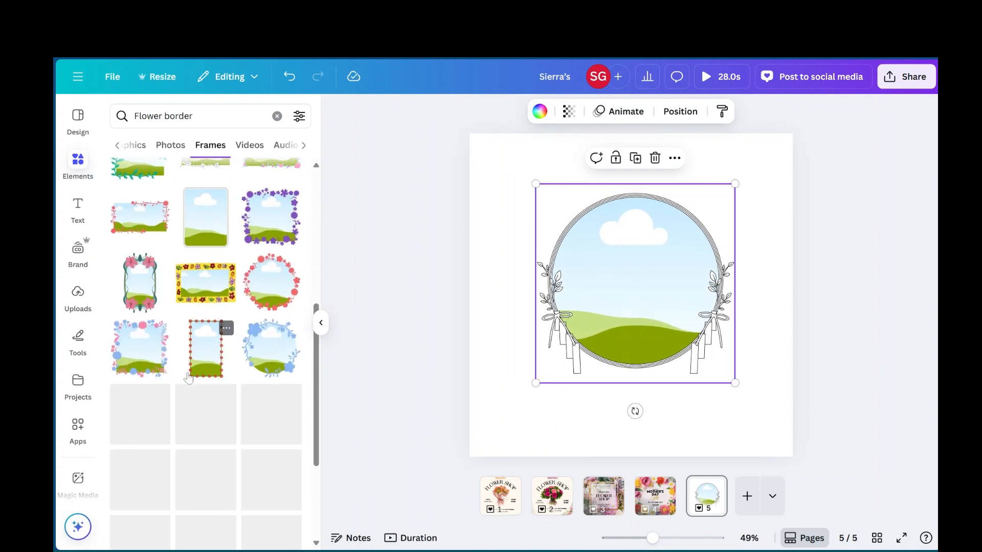
pyautogui.scroll(6, 188, 377)
pyautogui.click(178, 144)
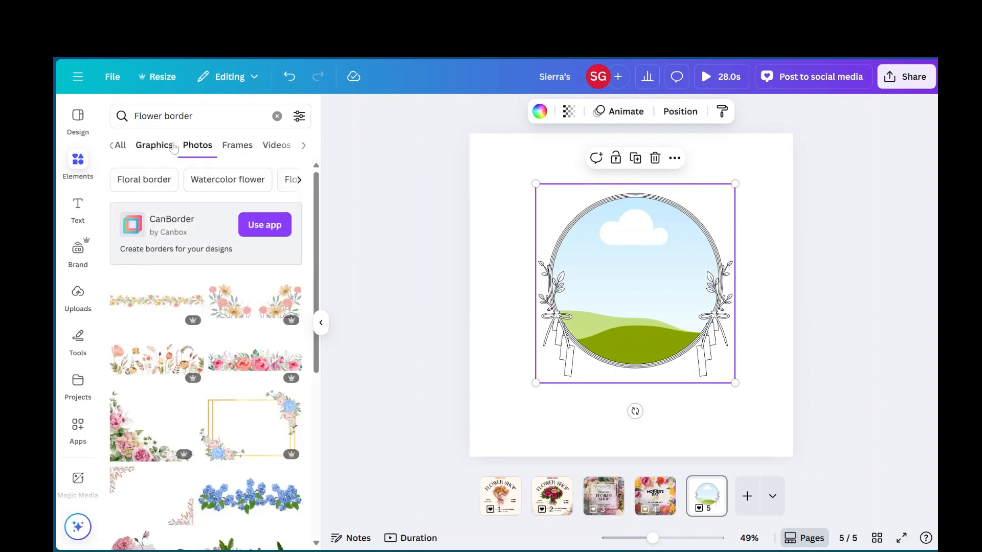
pyautogui.click(233, 116)
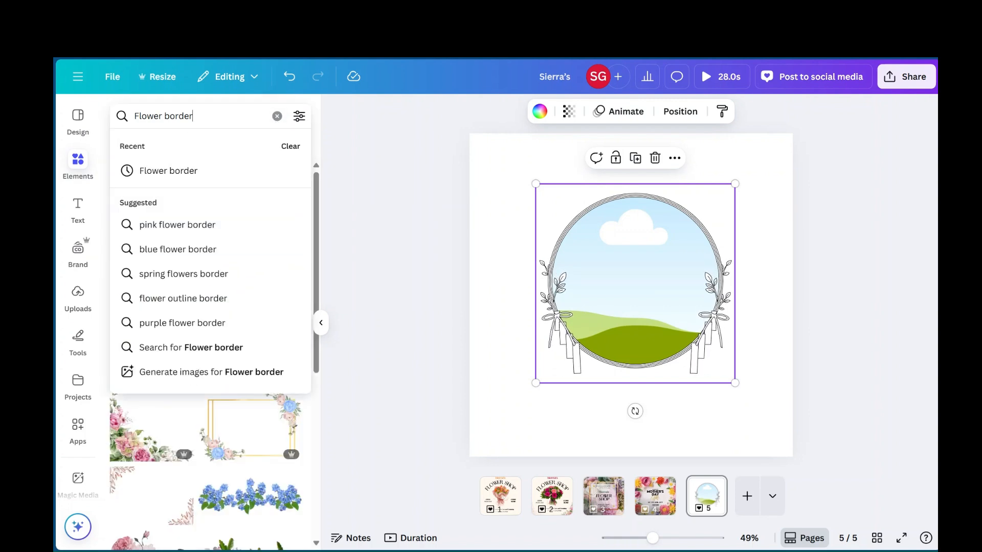
pyautogui.press('BackSpace')
pyautogui.press('BackSpace')
pyautogui.press('BackSpace')
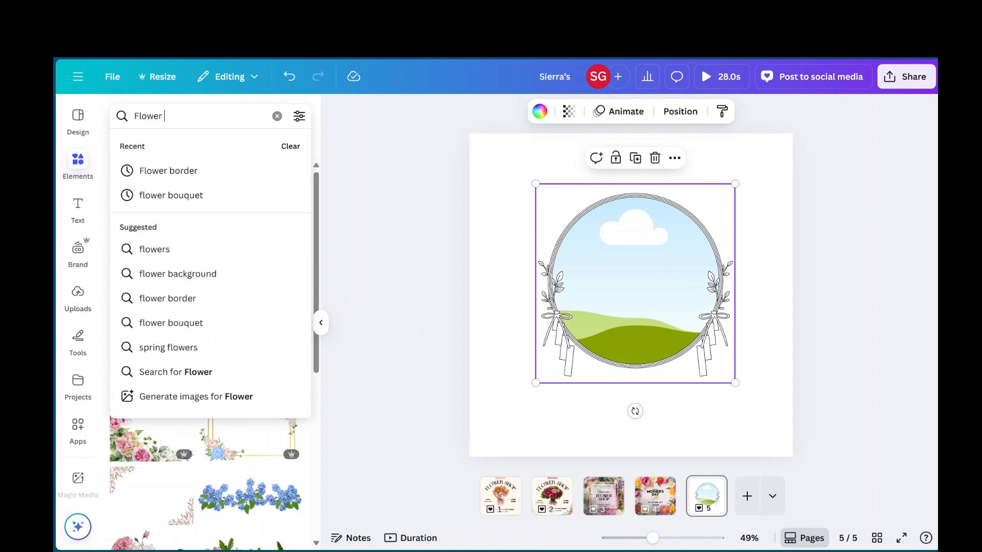
pyautogui.press('Return')
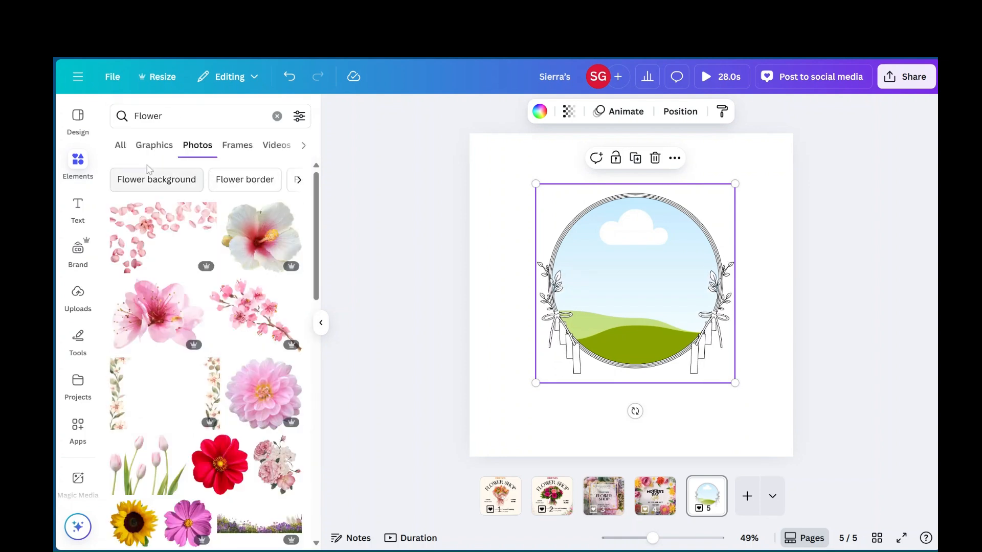
pyautogui.scroll(-7, 227, 417)
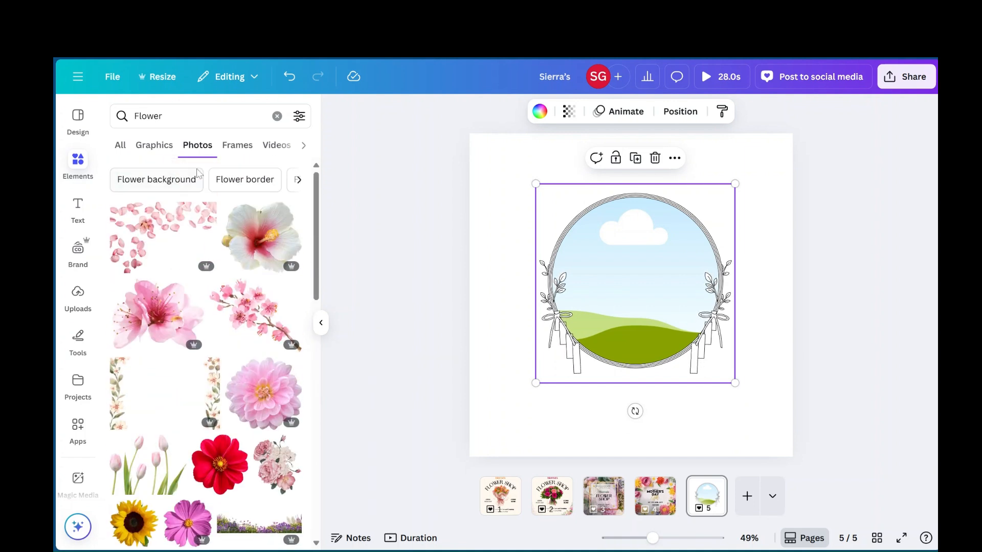
# Search the photos for "flower bouquet" and fill the round frame with the burlap-wrapped purple and white bouquet.
pyautogui.click(192, 116)
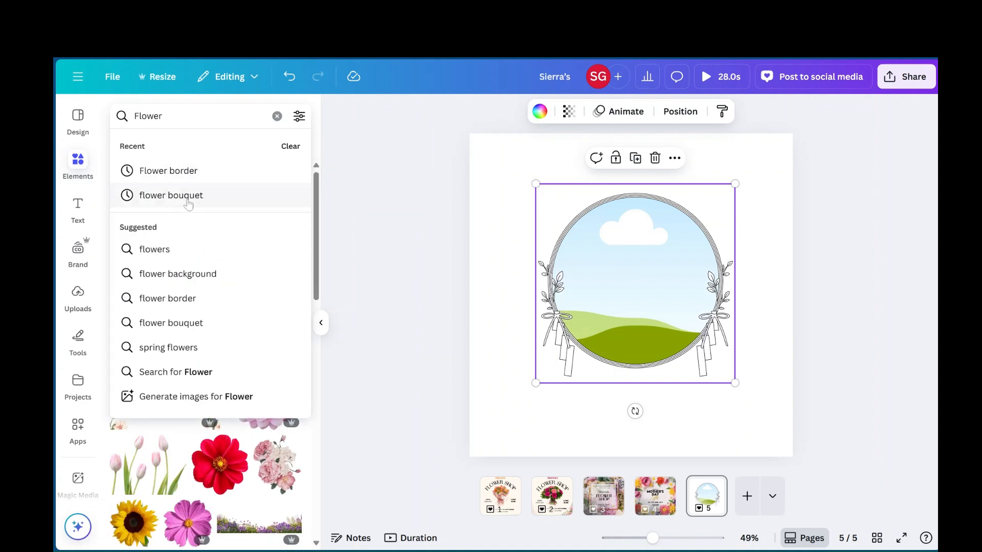
pyautogui.click(188, 204)
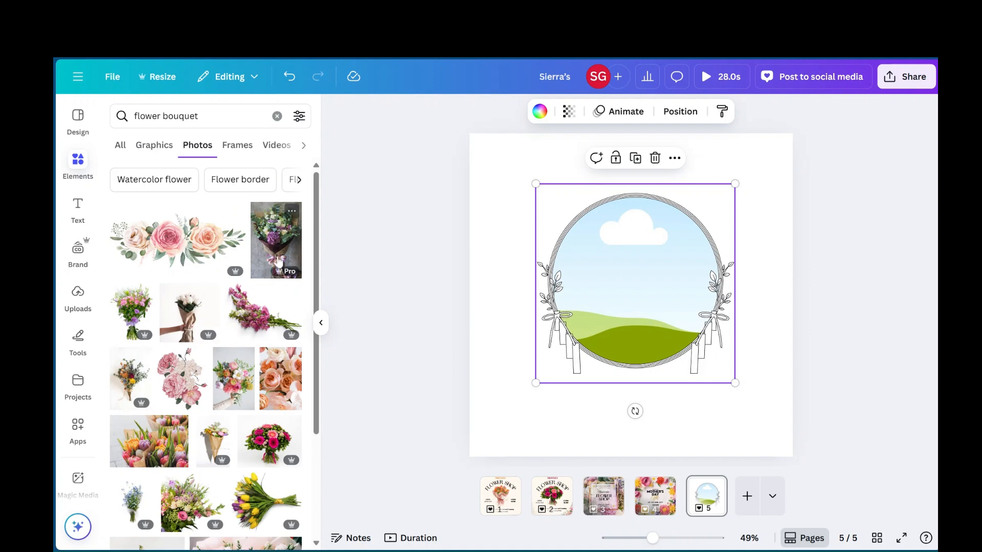
pyautogui.click(278, 261)
pyautogui.moveTo(660, 264); pyautogui.dragTo(687, 254)
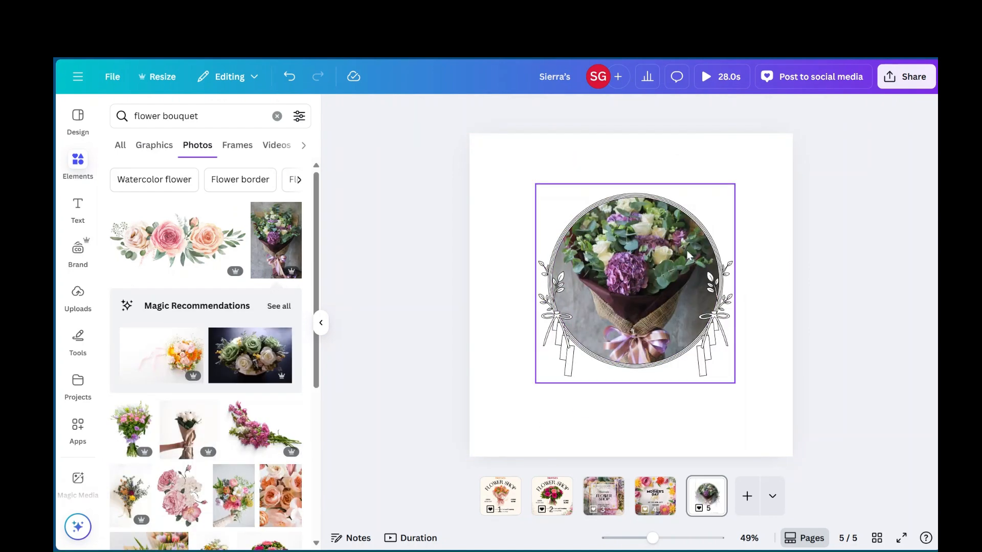
# Enlarge the framed bouquet further and centre it on page 5.
pyautogui.click(859, 184)
pyautogui.click(709, 367)
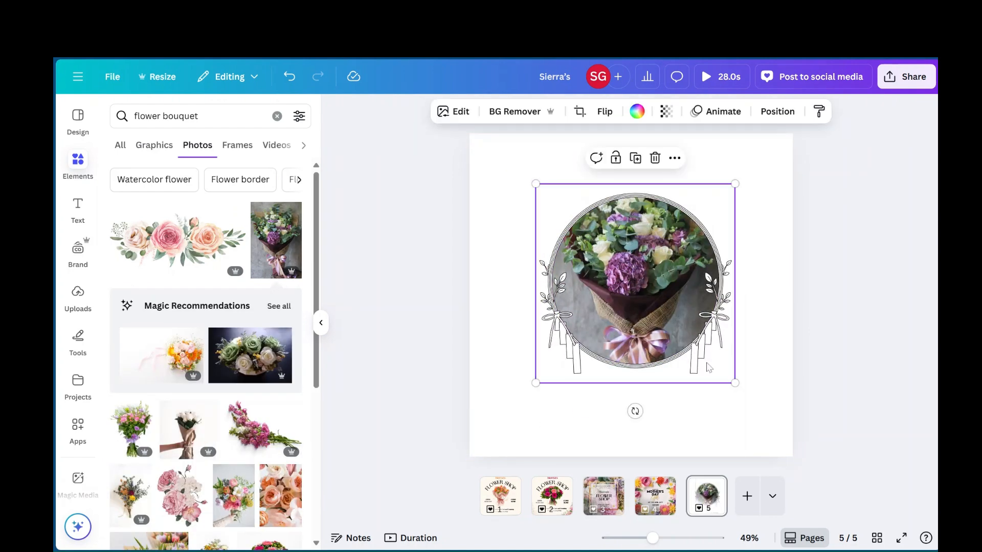
pyautogui.click(755, 209)
pyautogui.click(732, 193)
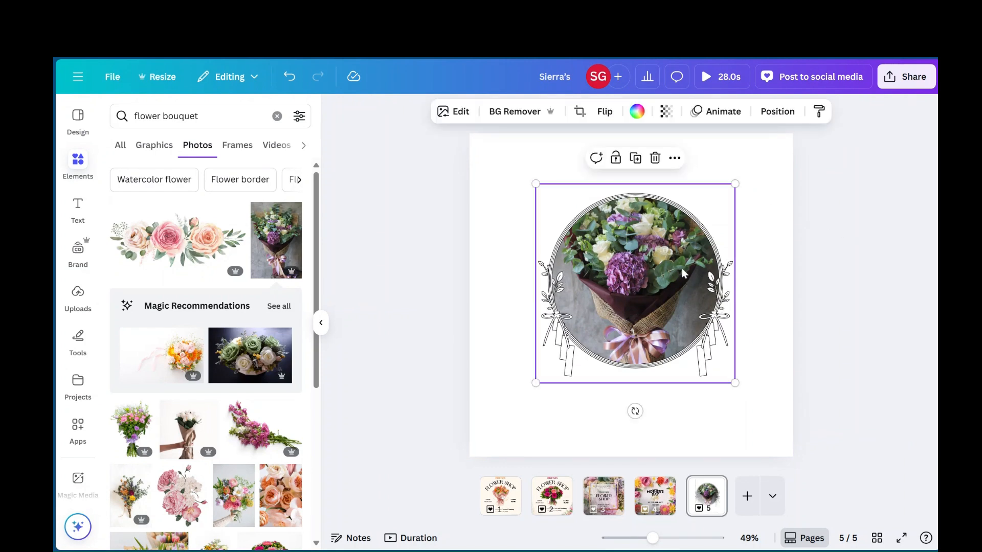
pyautogui.moveTo(735, 184); pyautogui.dragTo(765, 152)
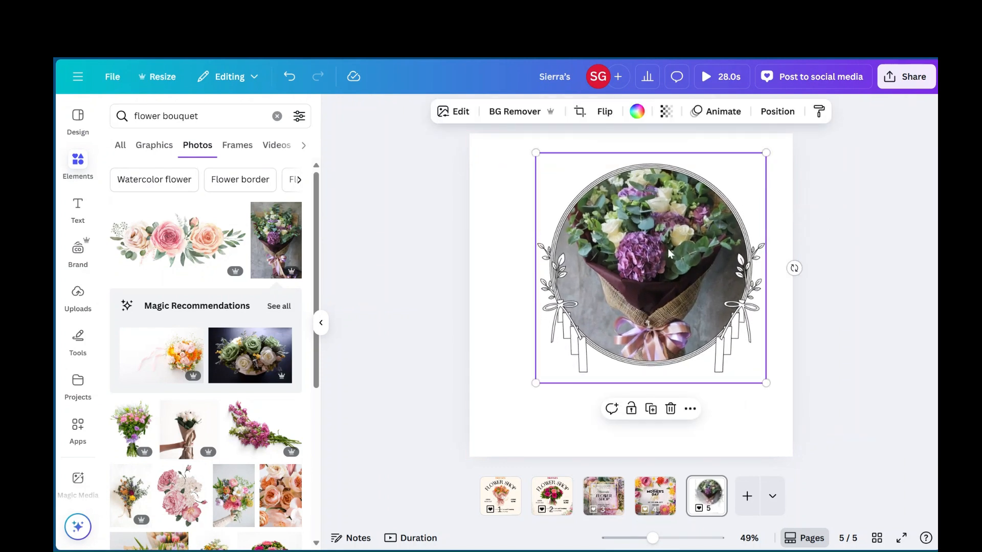
pyautogui.moveTo(643, 264); pyautogui.dragTo(623, 277)
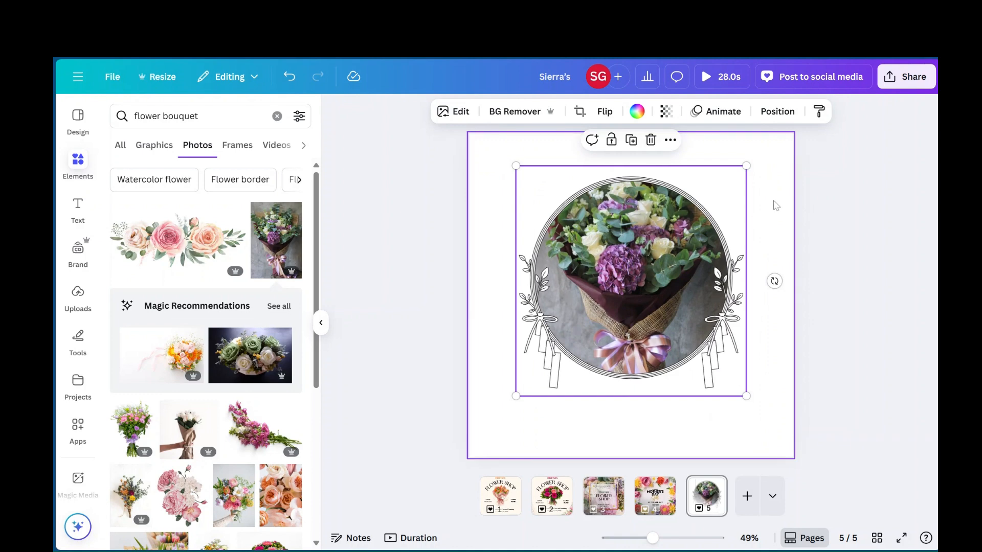
pyautogui.click(777, 206)
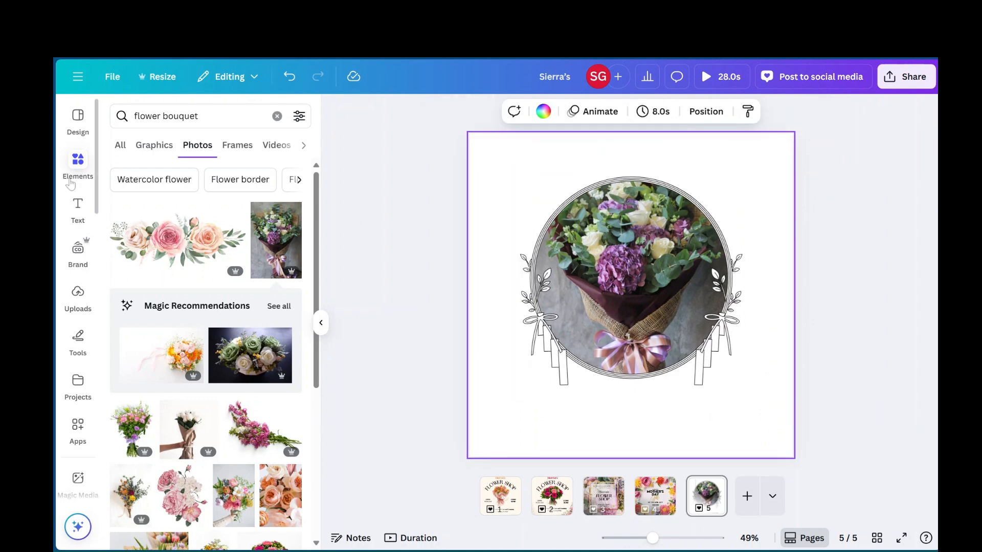
# Search the design templates for "dog", narrow them to "Dog logo" and look through the suggestions.
pyautogui.click(87, 120)
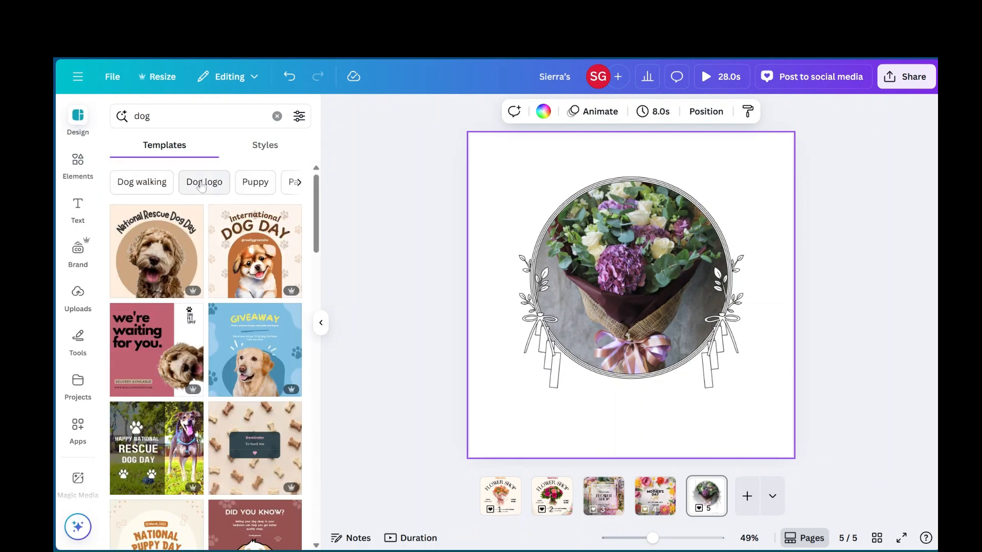
pyautogui.hscroll(3, 204, 182)
pyautogui.hscroll(-3, 201, 187)
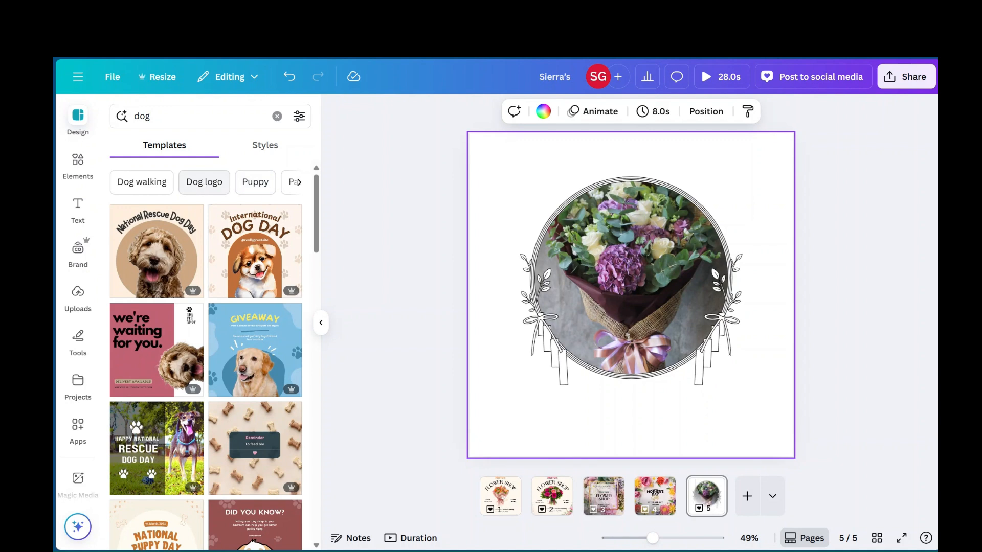
pyautogui.click(191, 187)
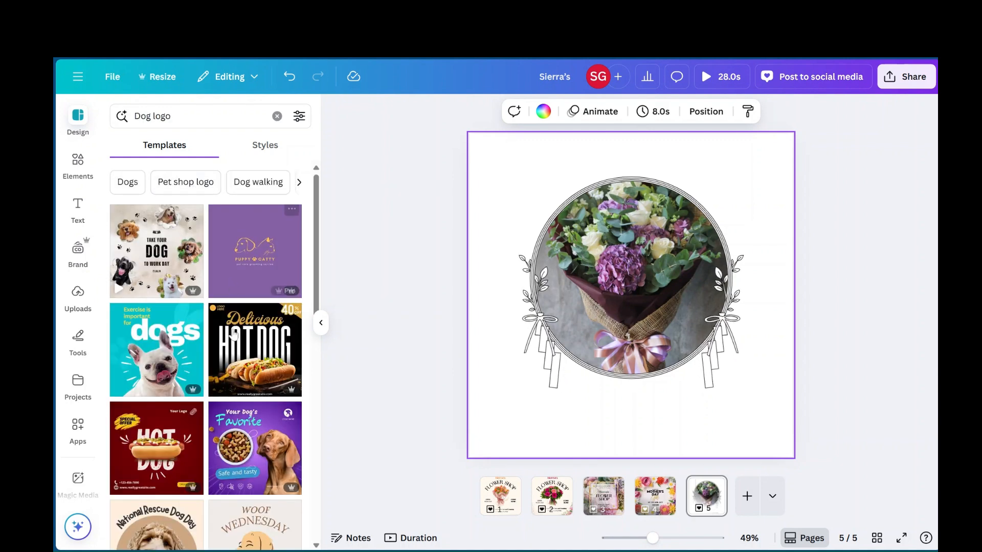
pyautogui.scroll(-3, 231, 341)
pyautogui.scroll(5, 231, 341)
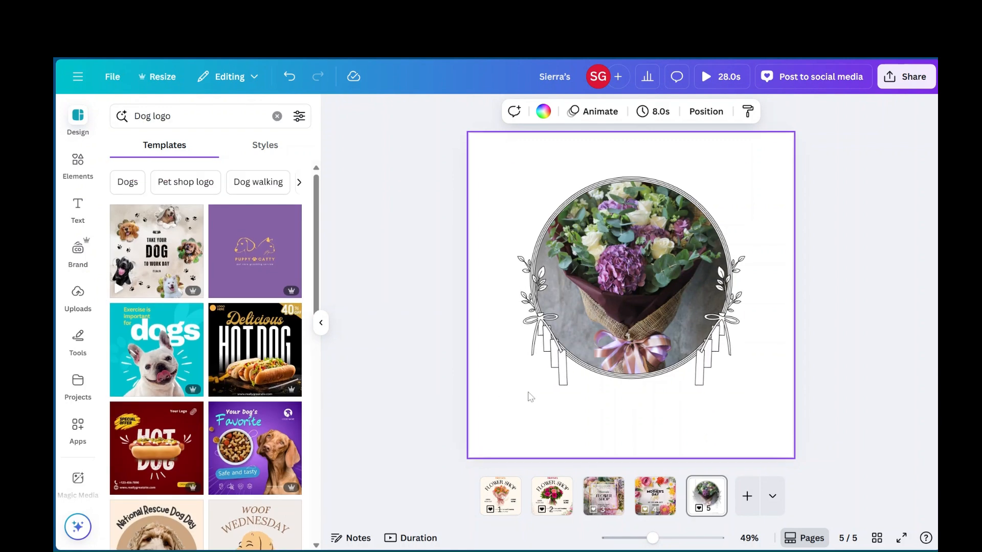
# Look through the saved designs and folders in the account's projects.
pyautogui.click(78, 392)
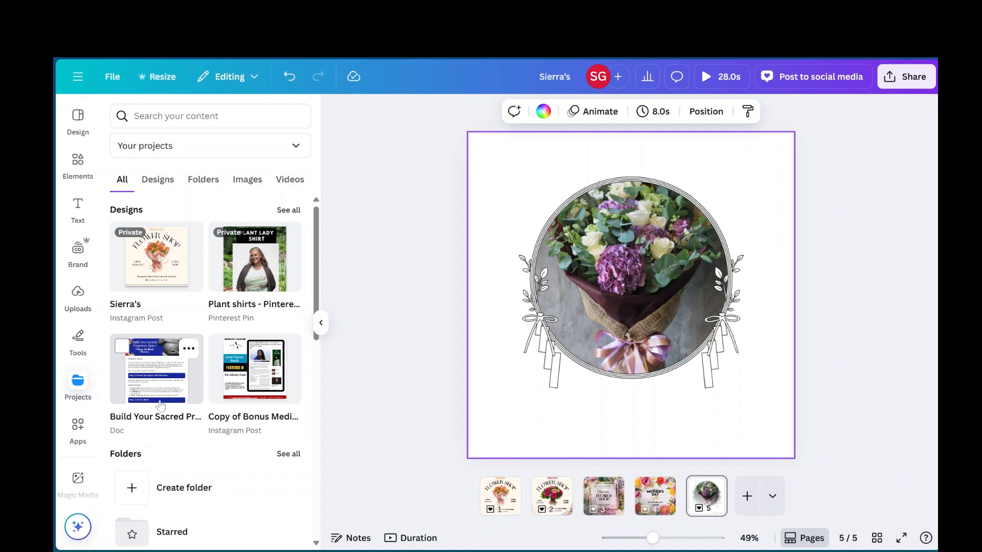
pyautogui.scroll(-3, 159, 402)
pyautogui.scroll(3, 161, 405)
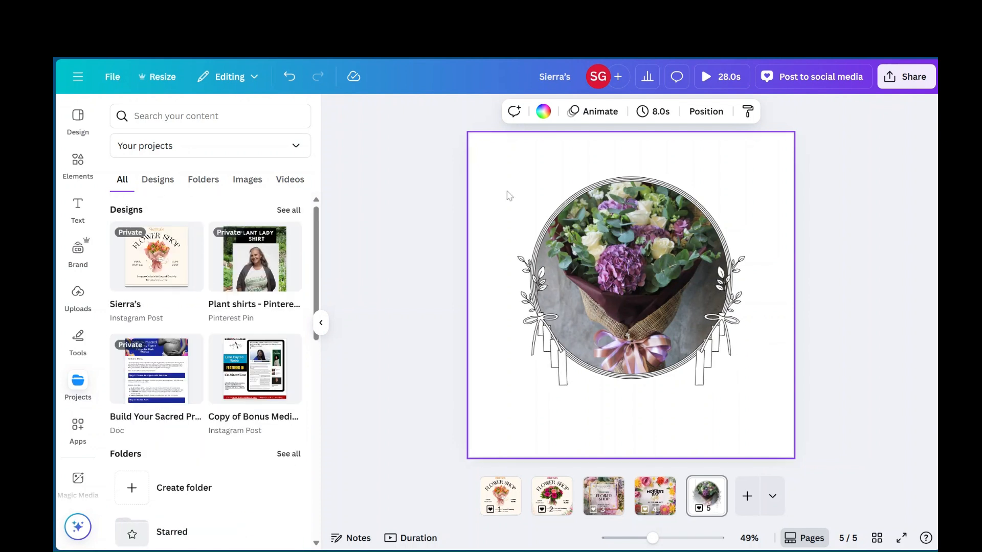
# Browse the Canva app catalogue, including the More from Canva collection, and close it.
pyautogui.click(76, 428)
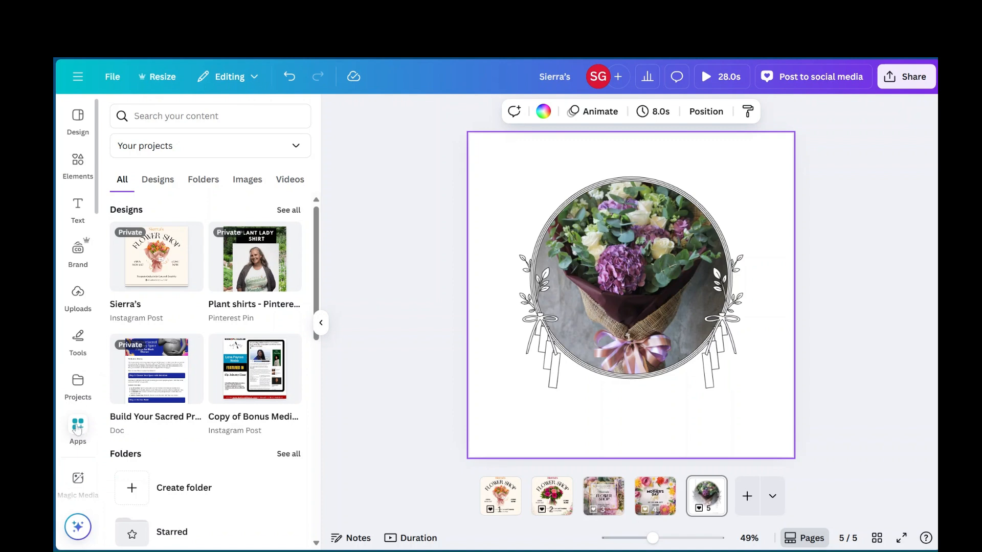
pyautogui.scroll(-6, 205, 338)
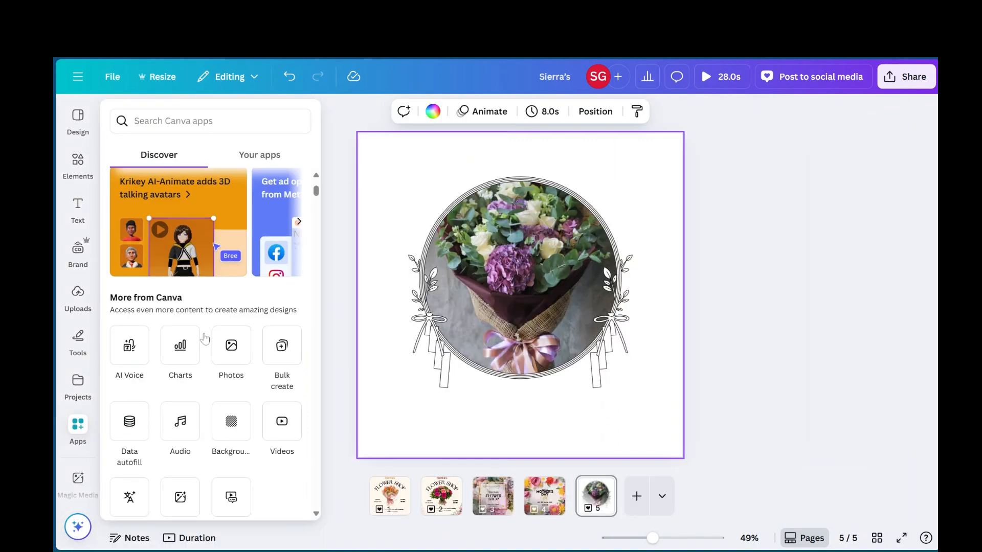
pyautogui.scroll(-5, 204, 339)
pyautogui.click(76, 432)
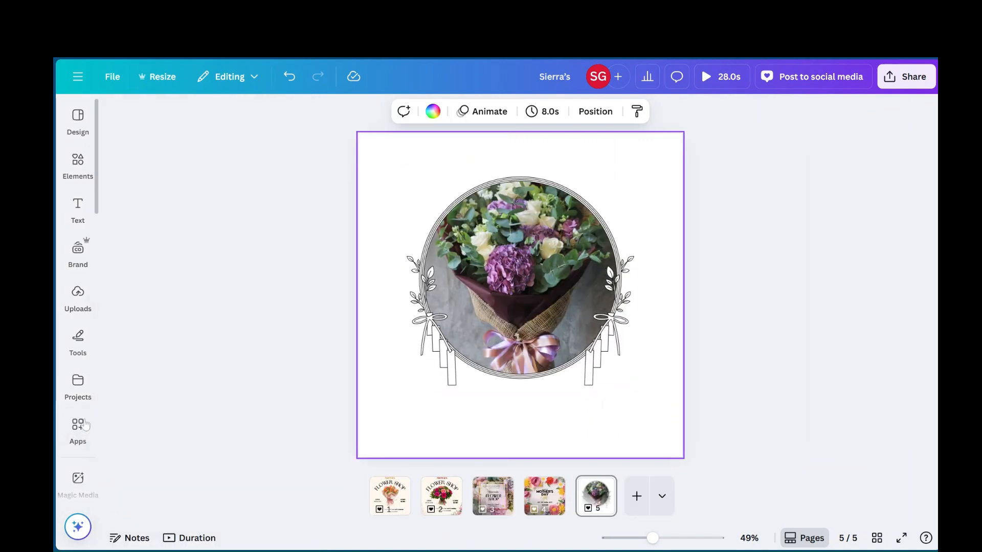
# Examine the sidebar's shortcuts to previously used apps and folders, such as Bulk create, Charts, TextArt and Mockups.
pyautogui.scroll(-8, 74, 395)
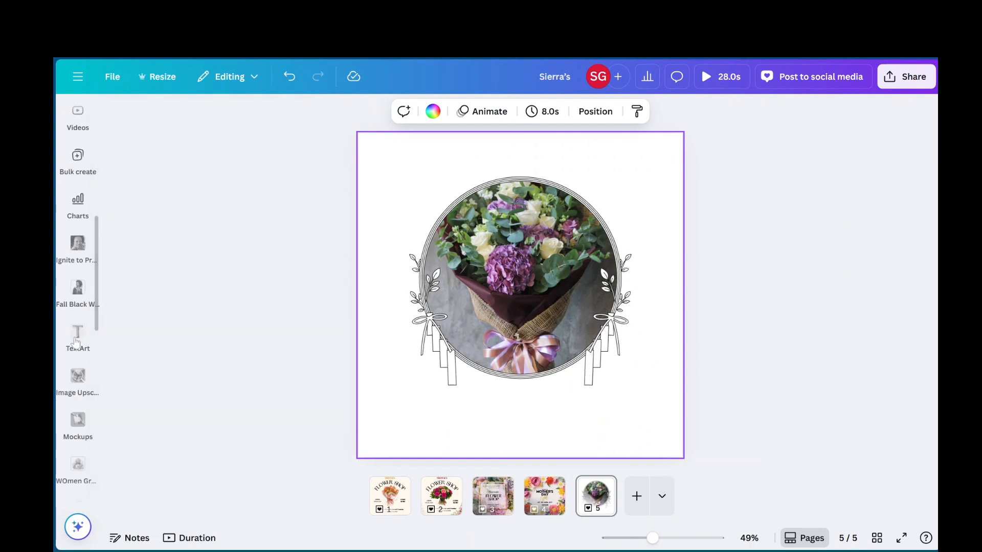
pyautogui.scroll(-1, 76, 393)
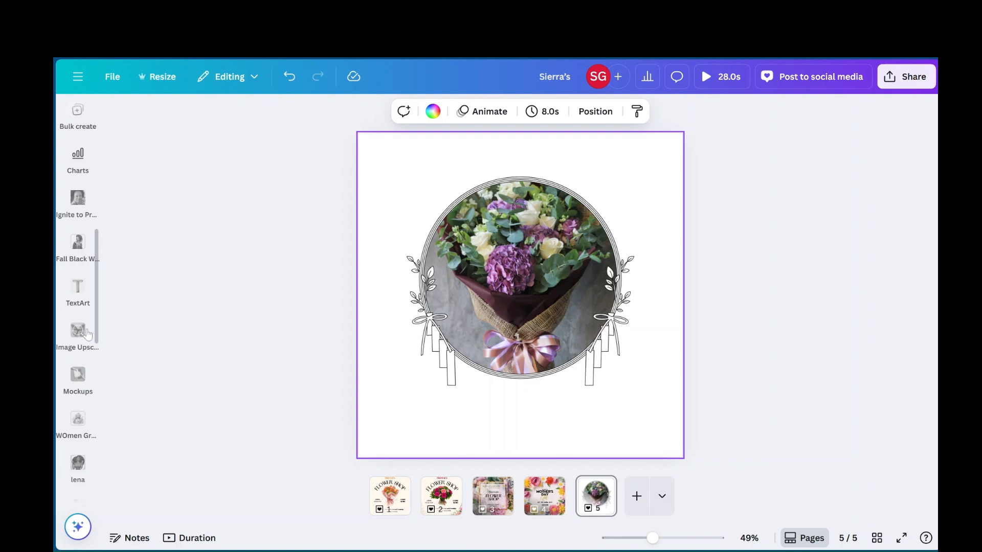
pyautogui.scroll(-2, 82, 381)
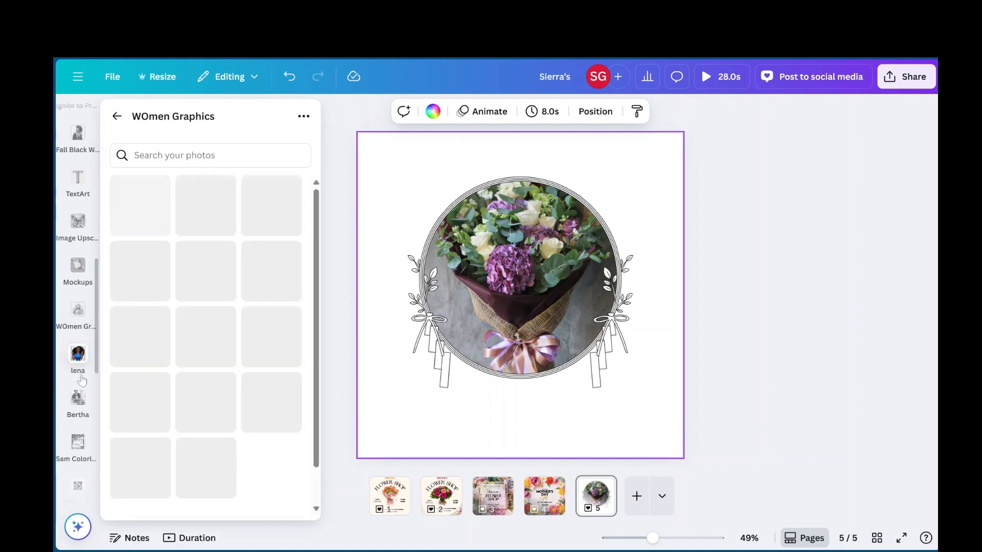
pyautogui.scroll(1, 82, 381)
pyautogui.scroll(1, 82, 381)
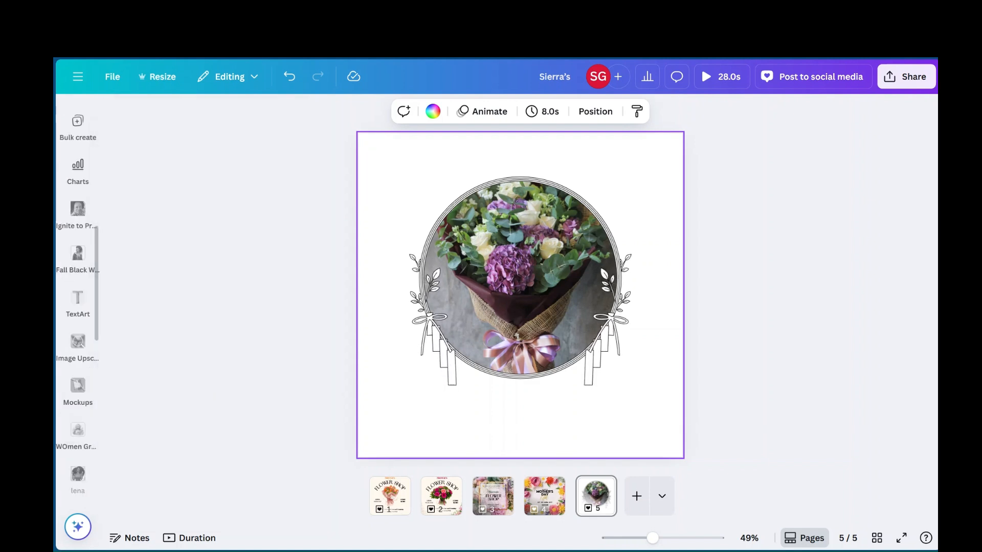
# Delete the circular line-art frame and the bouquet photo from page 5, leaving the page blank.
pyautogui.click(500, 277)
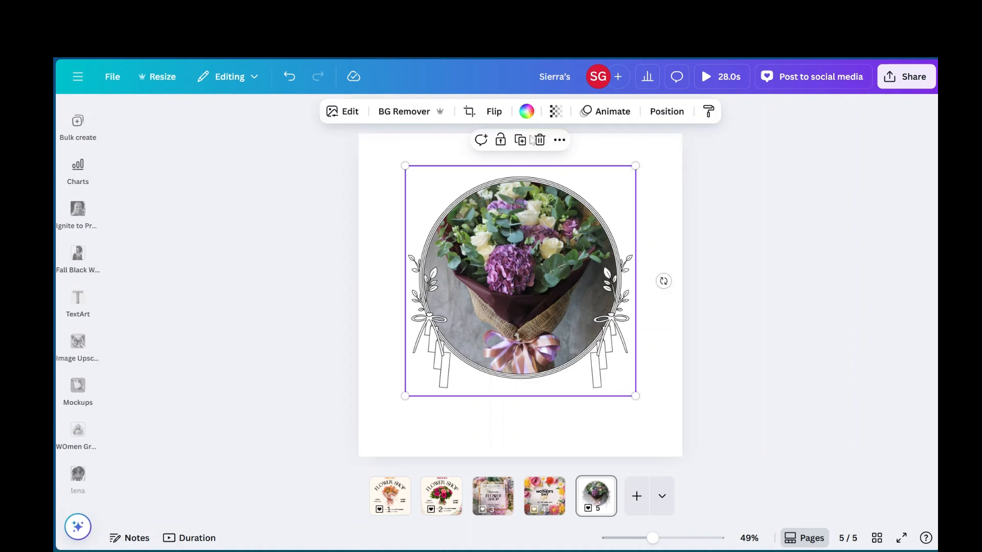
pyautogui.click(536, 142)
pyautogui.click(546, 195)
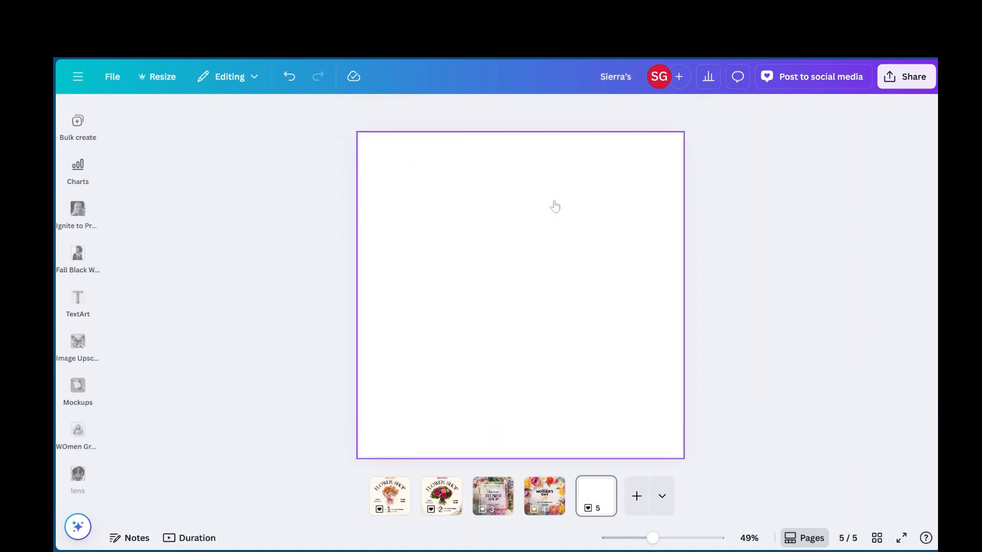
# Add the uploaded photo of the woman in red against a dark room to the blank fifth page.
pyautogui.scroll(6, 84, 186)
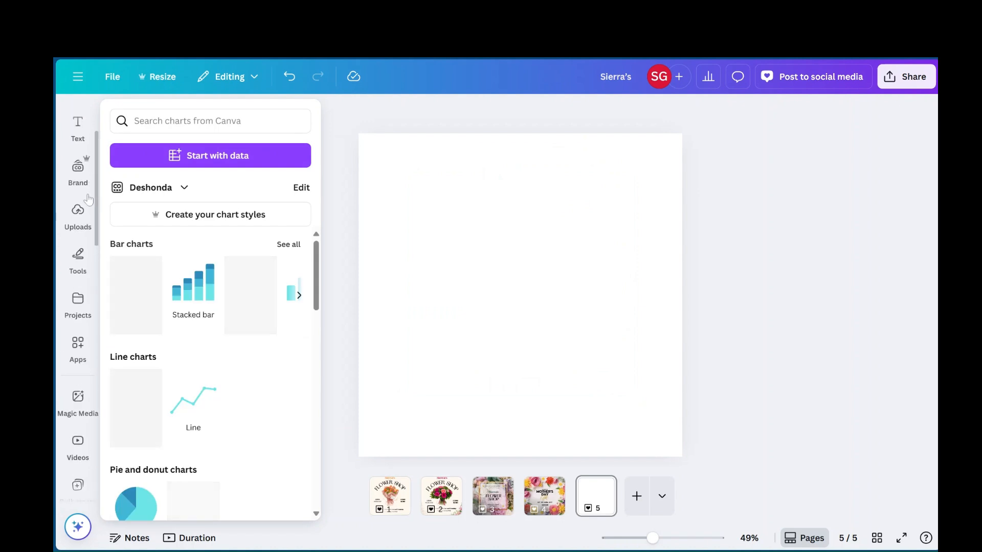
pyautogui.click(78, 218)
pyautogui.scroll(-5, 200, 379)
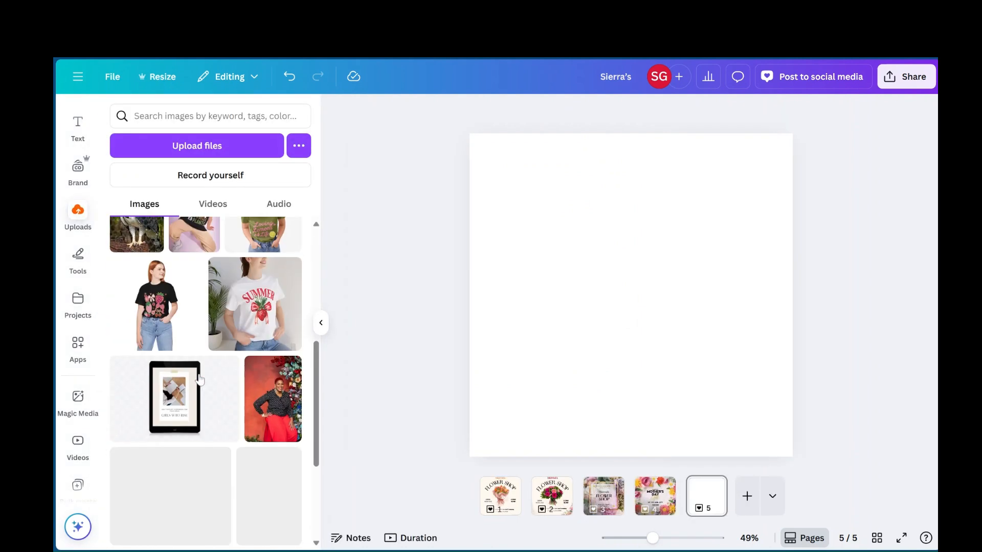
pyautogui.scroll(-5, 199, 379)
pyautogui.scroll(4, 199, 380)
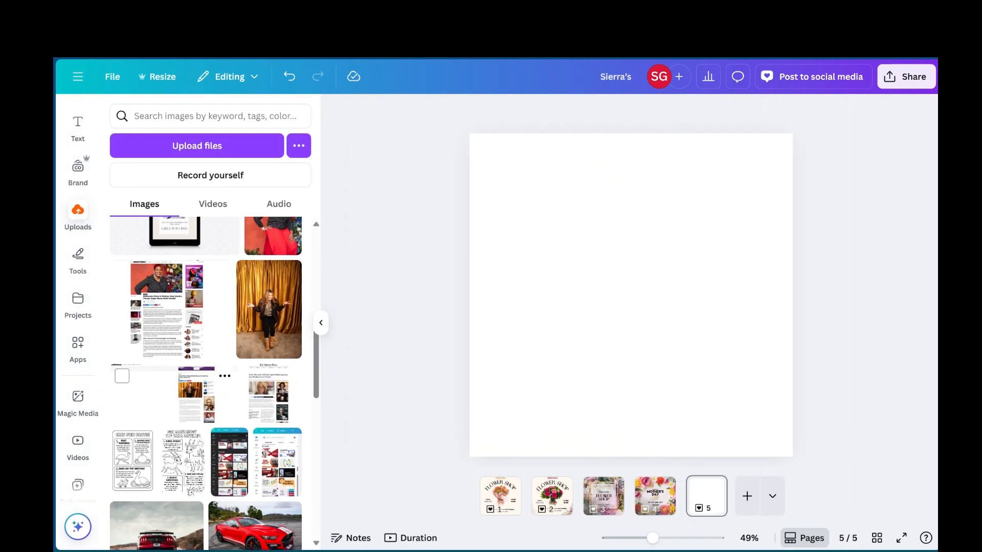
pyautogui.scroll(-10, 200, 380)
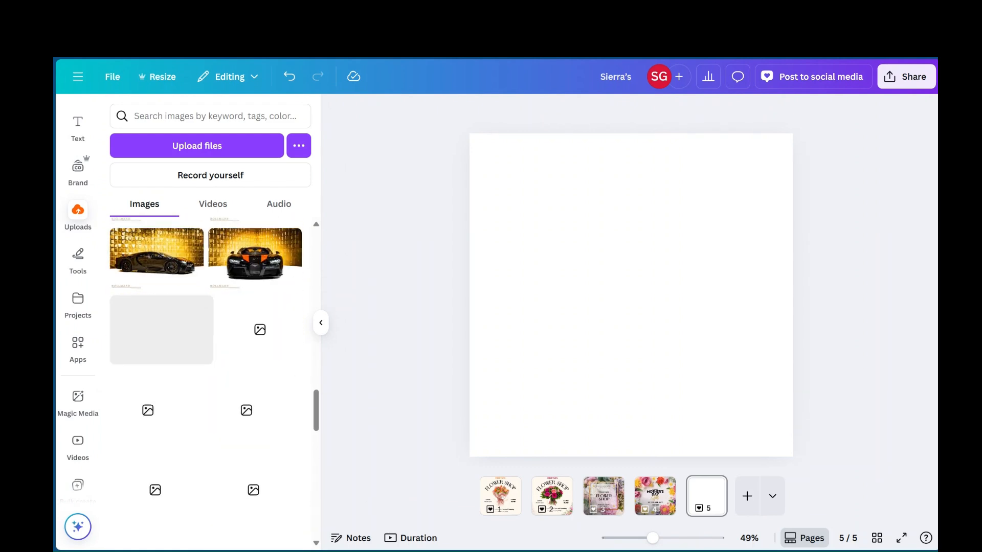
pyautogui.scroll(-5, 200, 379)
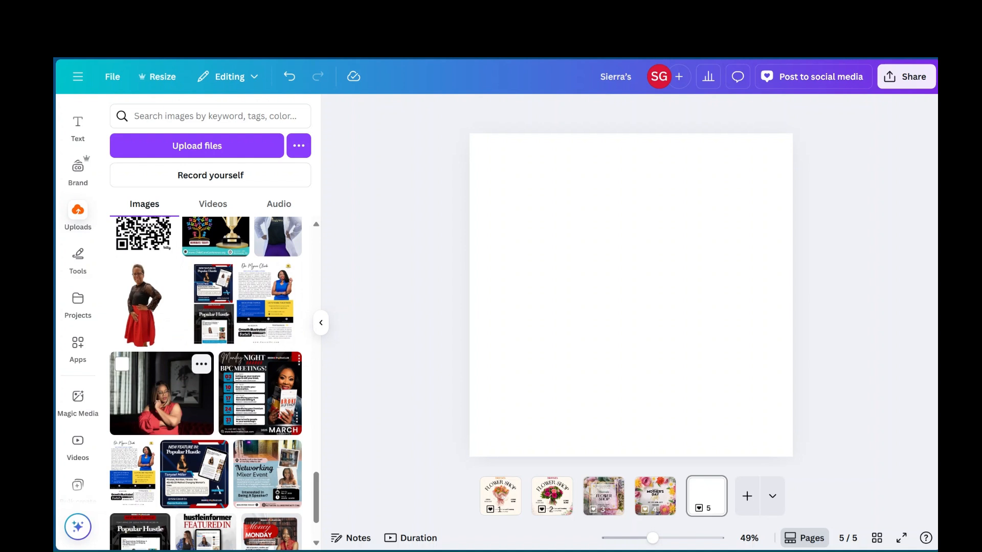
pyautogui.click(156, 396)
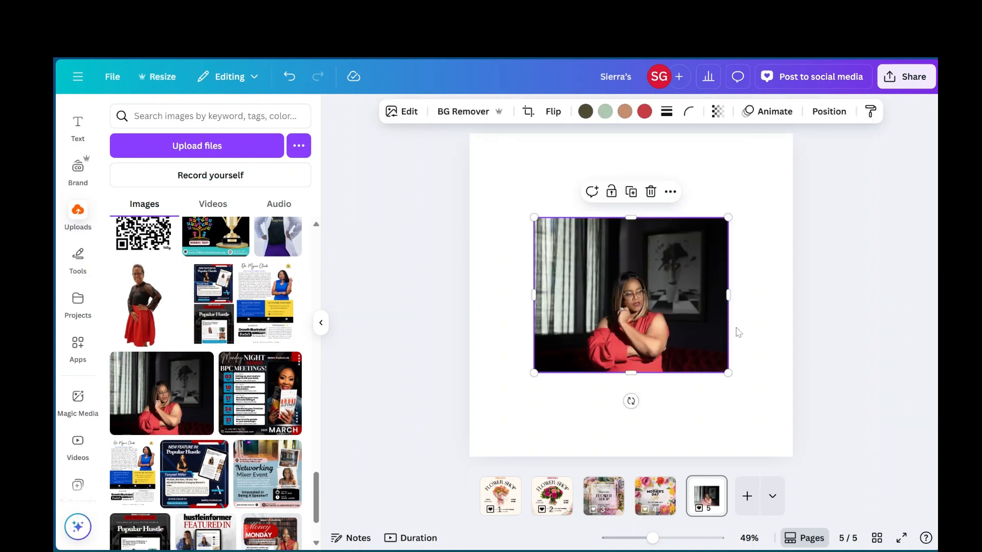
# Enlarge the photo of the woman in red until it covers the whole page.
pyautogui.moveTo(727, 373); pyautogui.dragTo(880, 468)
pyautogui.click(530, 217)
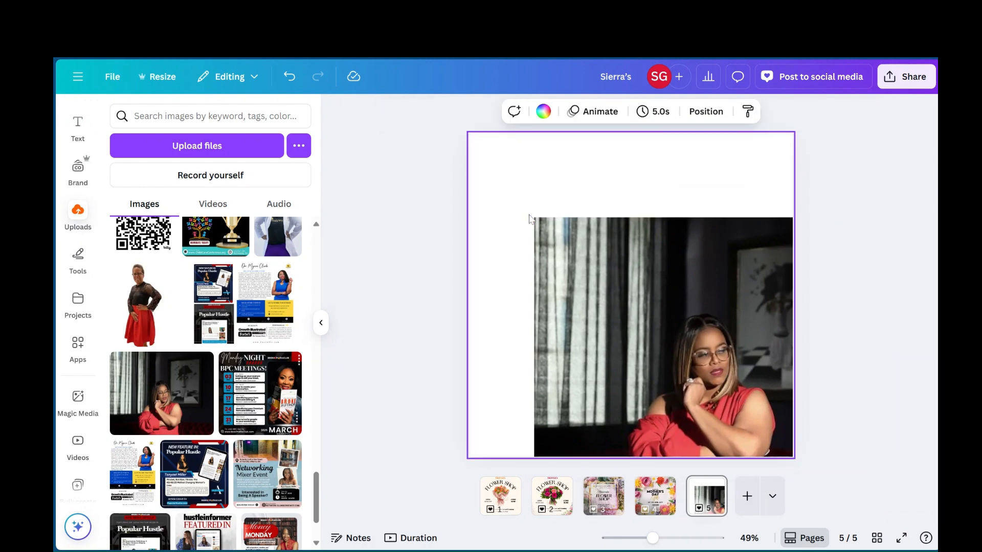
pyautogui.moveTo(538, 220); pyautogui.dragTo(435, 69)
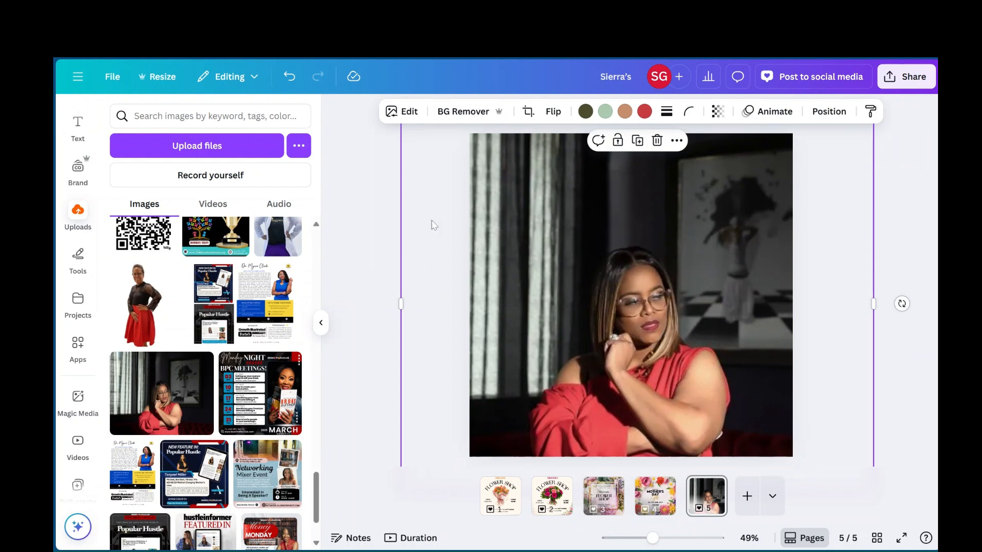
# Upscale the photo 2x with Image Upscaler and replace the original on the page with the enhanced version.
pyautogui.scroll(-5, 76, 424)
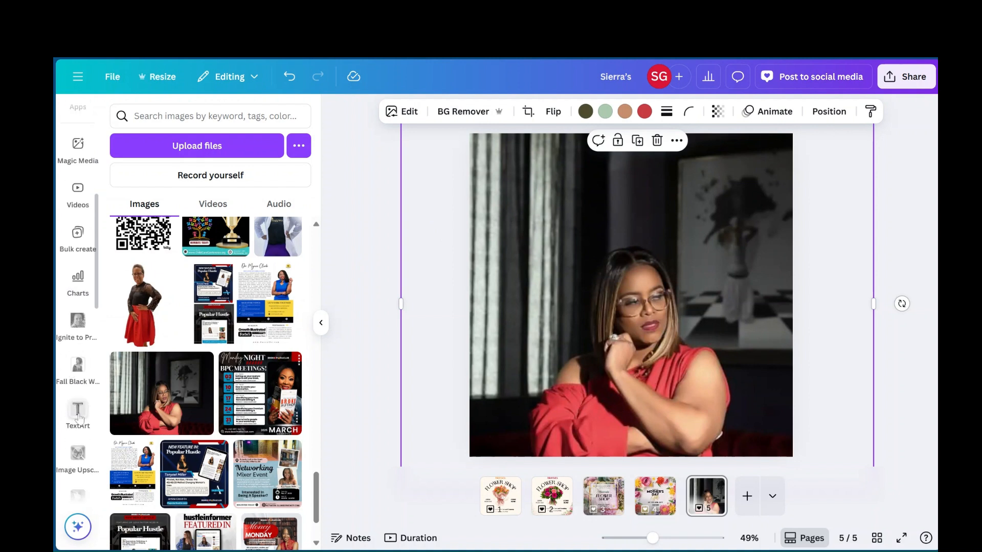
pyautogui.click(78, 452)
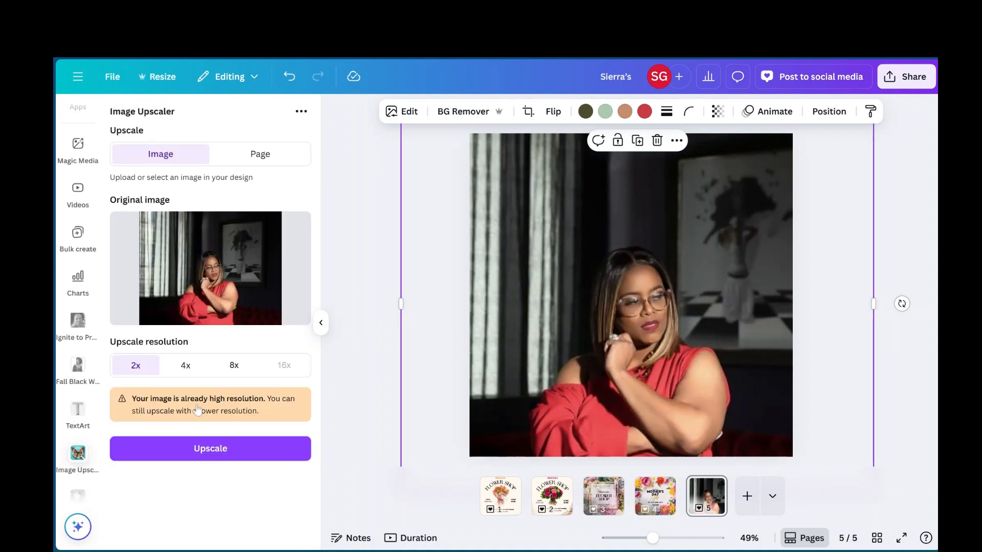
pyautogui.click(185, 453)
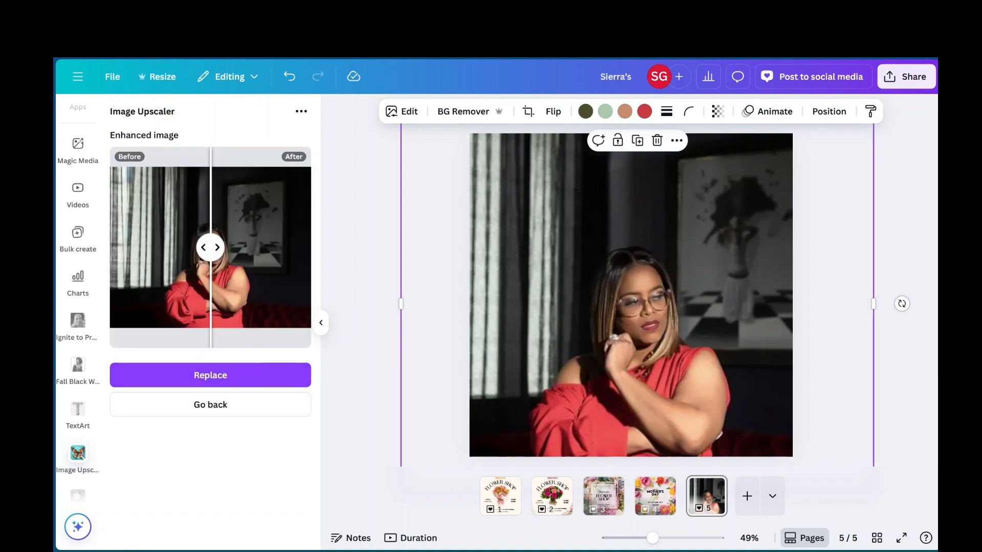
pyautogui.click(215, 375)
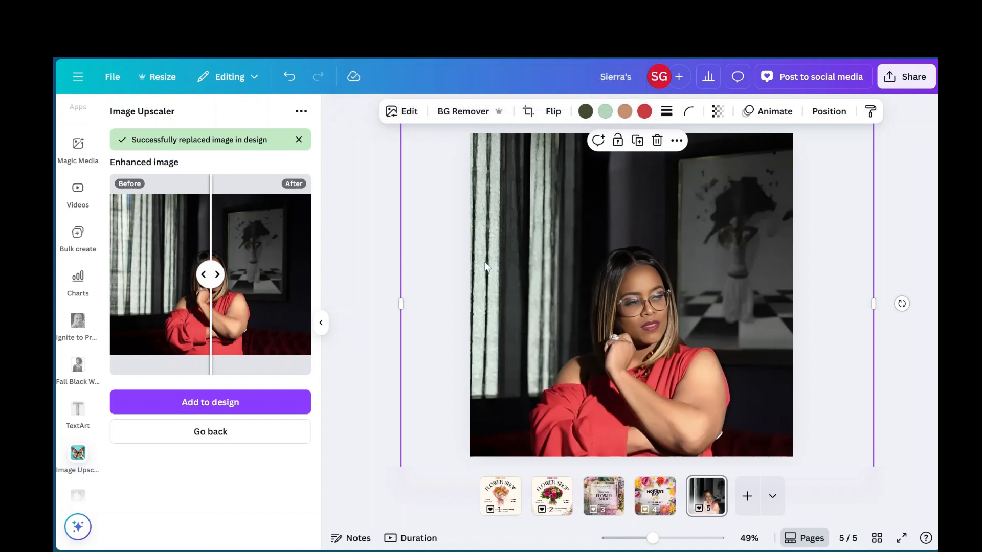
# Remove the background from the upscaled photo and position the woman toward the page's lower right.
pyautogui.moveTo(602, 219); pyautogui.dragTo(608, 192)
pyautogui.click(468, 112)
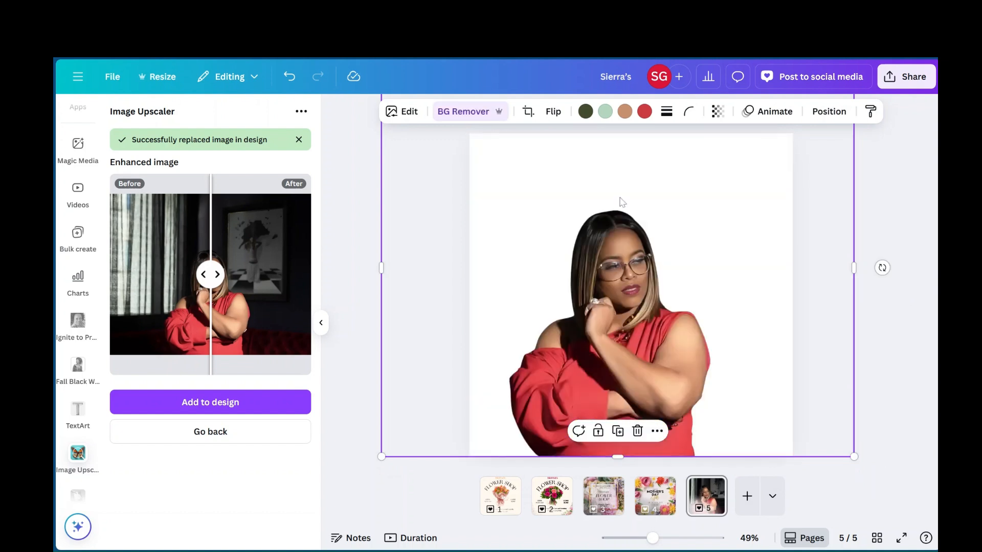
pyautogui.moveTo(587, 356); pyautogui.dragTo(645, 355)
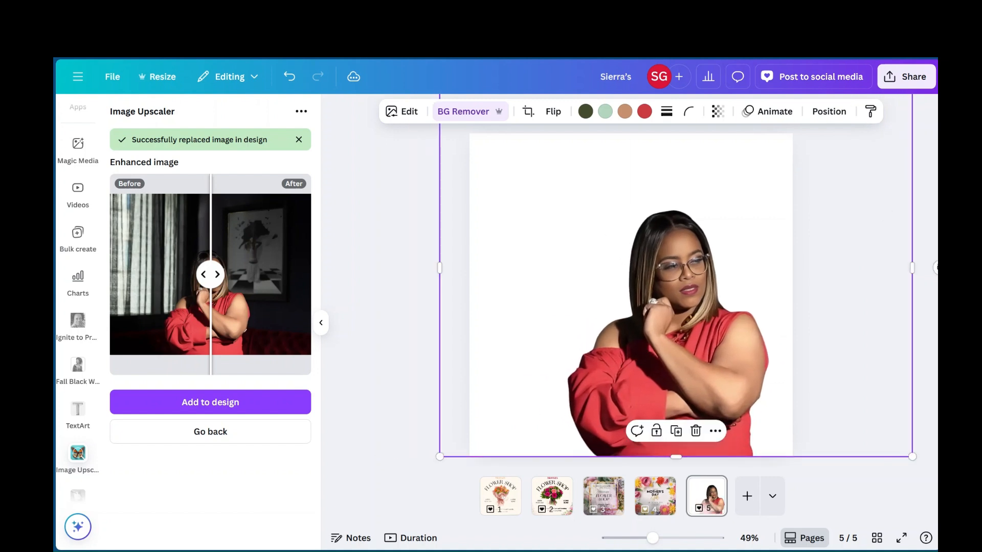
# Crop the empty areas on both sides of the cut-out photo so its frame fits closely around the woman.
pyautogui.click(931, 150)
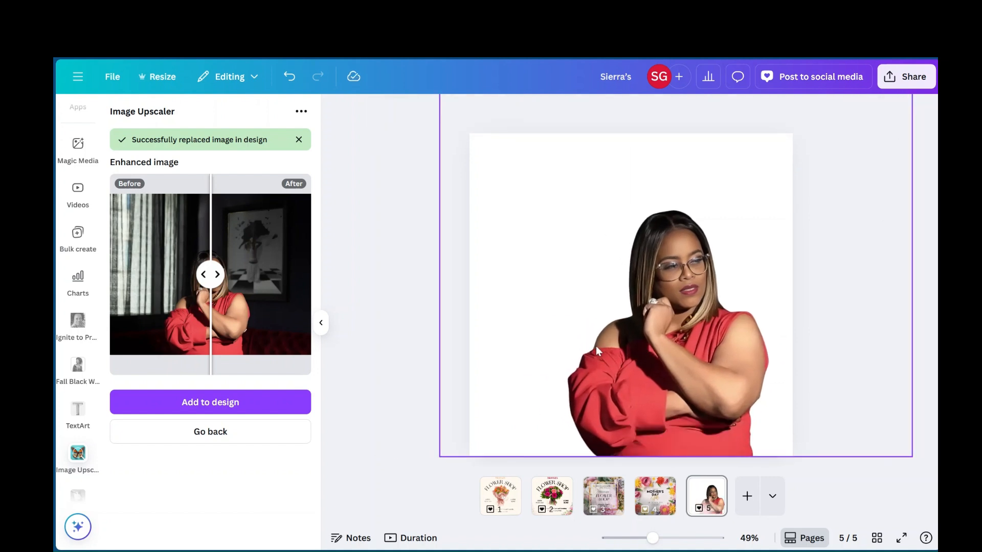
pyautogui.click(492, 270)
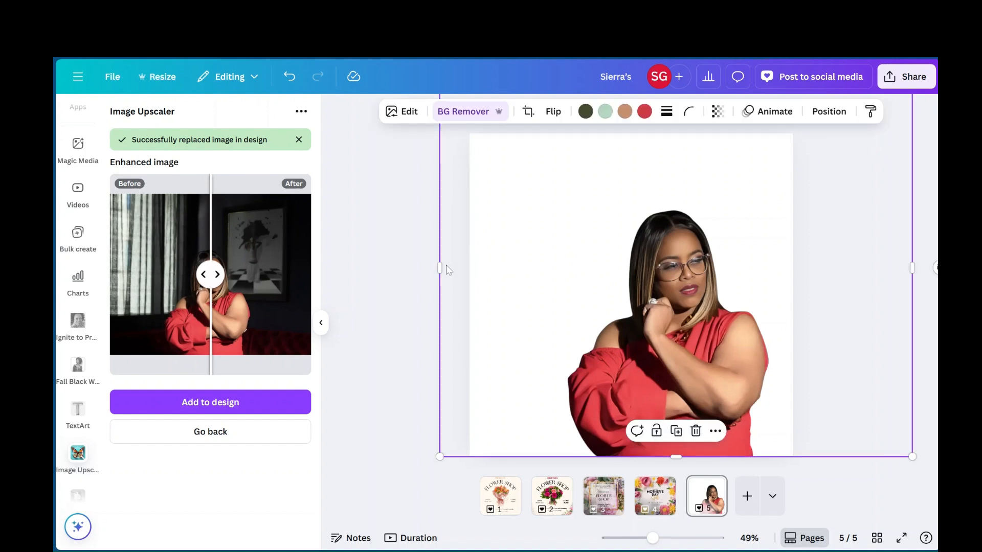
pyautogui.moveTo(440, 267); pyautogui.dragTo(550, 267)
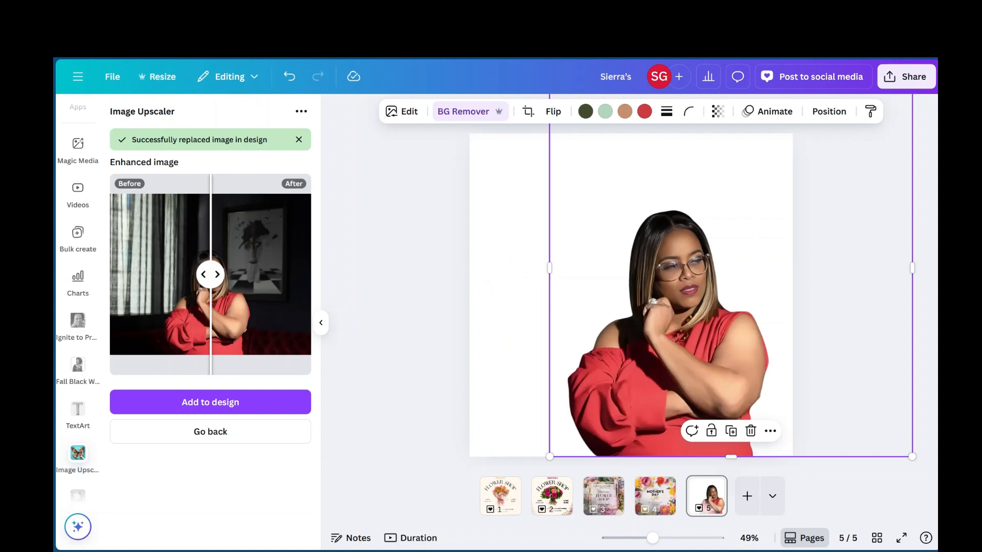
pyautogui.moveTo(912, 267); pyautogui.dragTo(782, 258)
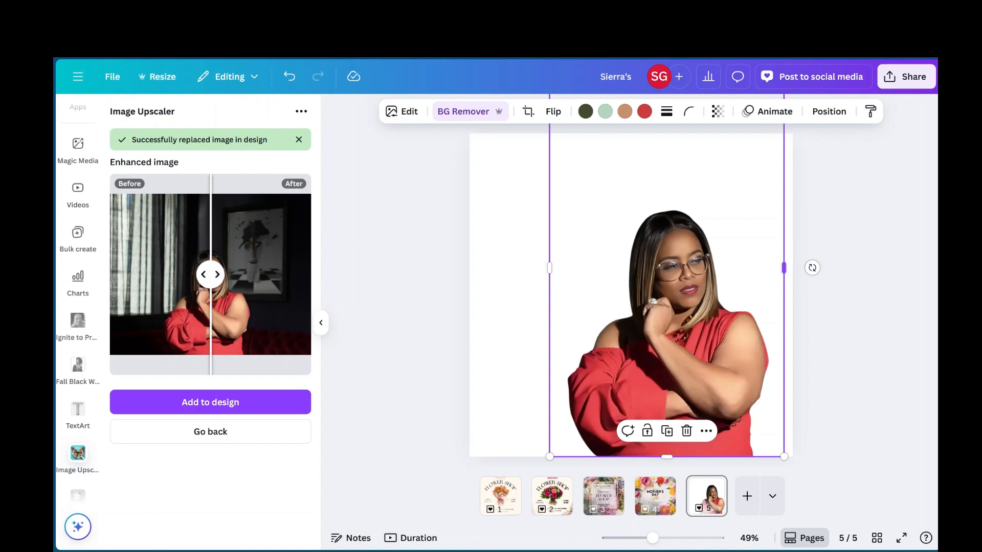
pyautogui.moveTo(784, 268); pyautogui.dragTo(774, 268)
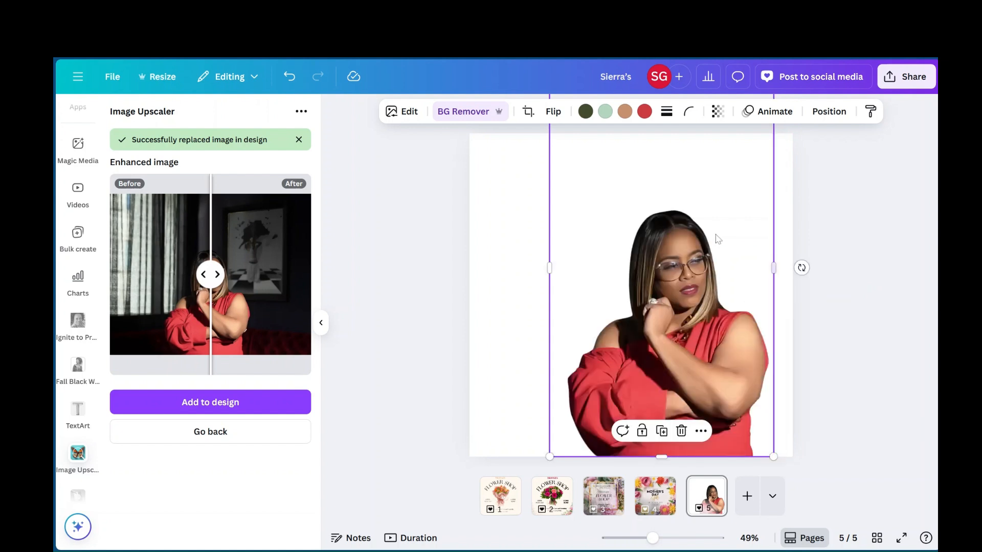
pyautogui.click(521, 235)
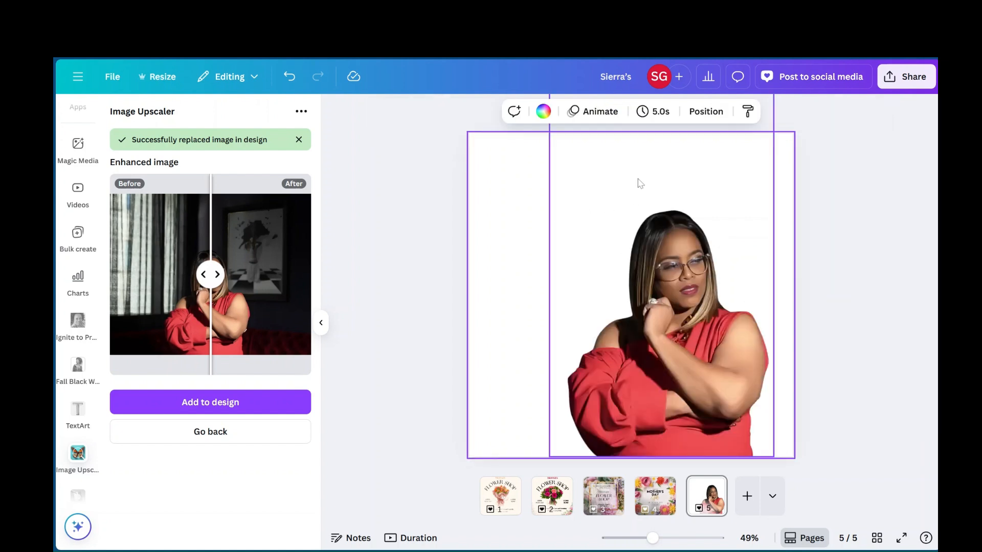